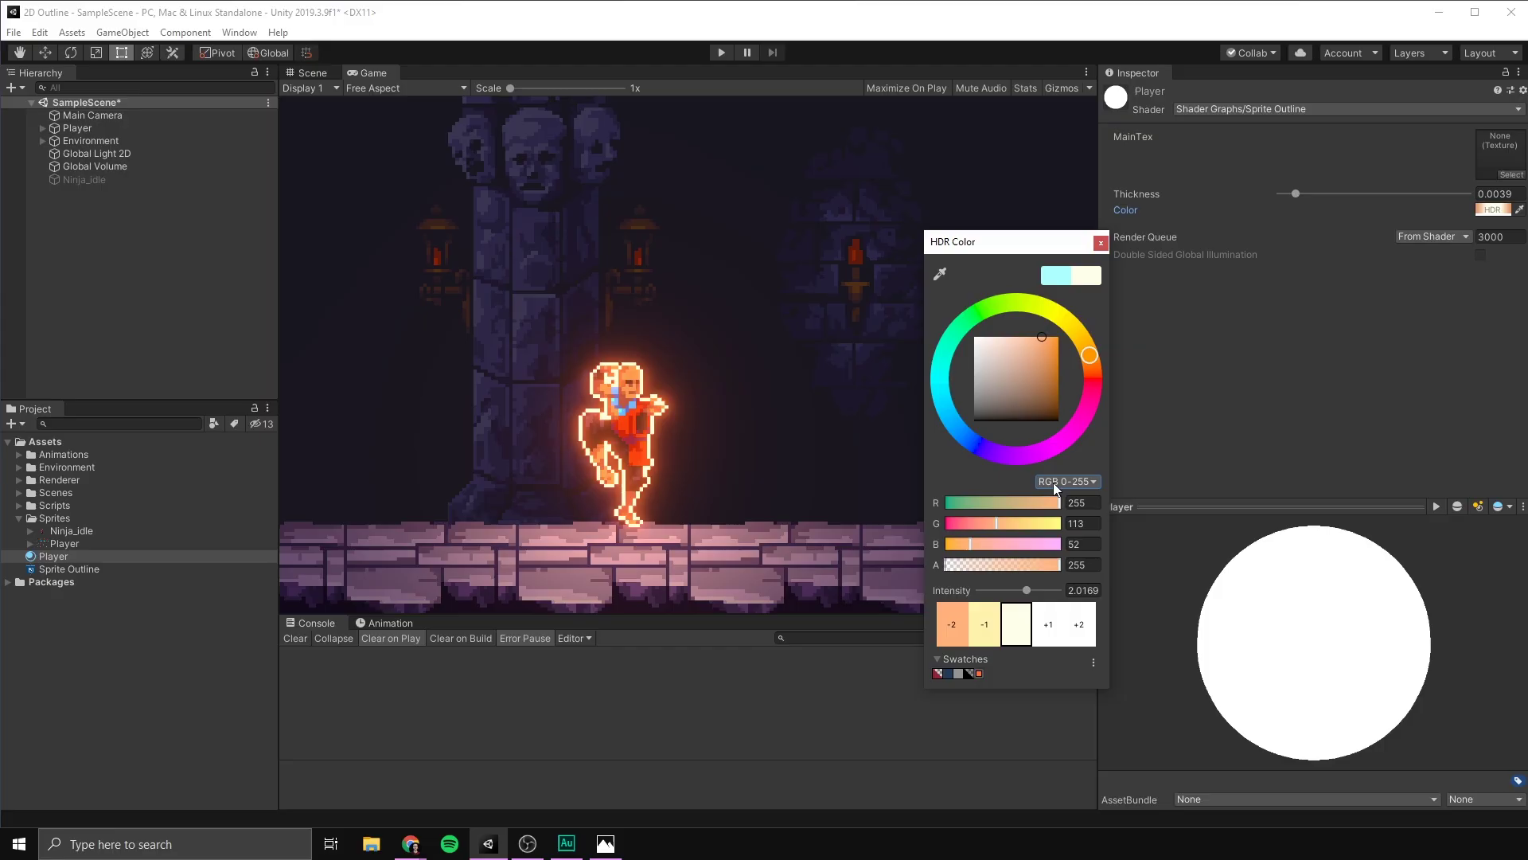
Run the scene with the Game view maximized and walk the glowing outlined player right and left
left_click(1102, 242)
left_click(721, 53)
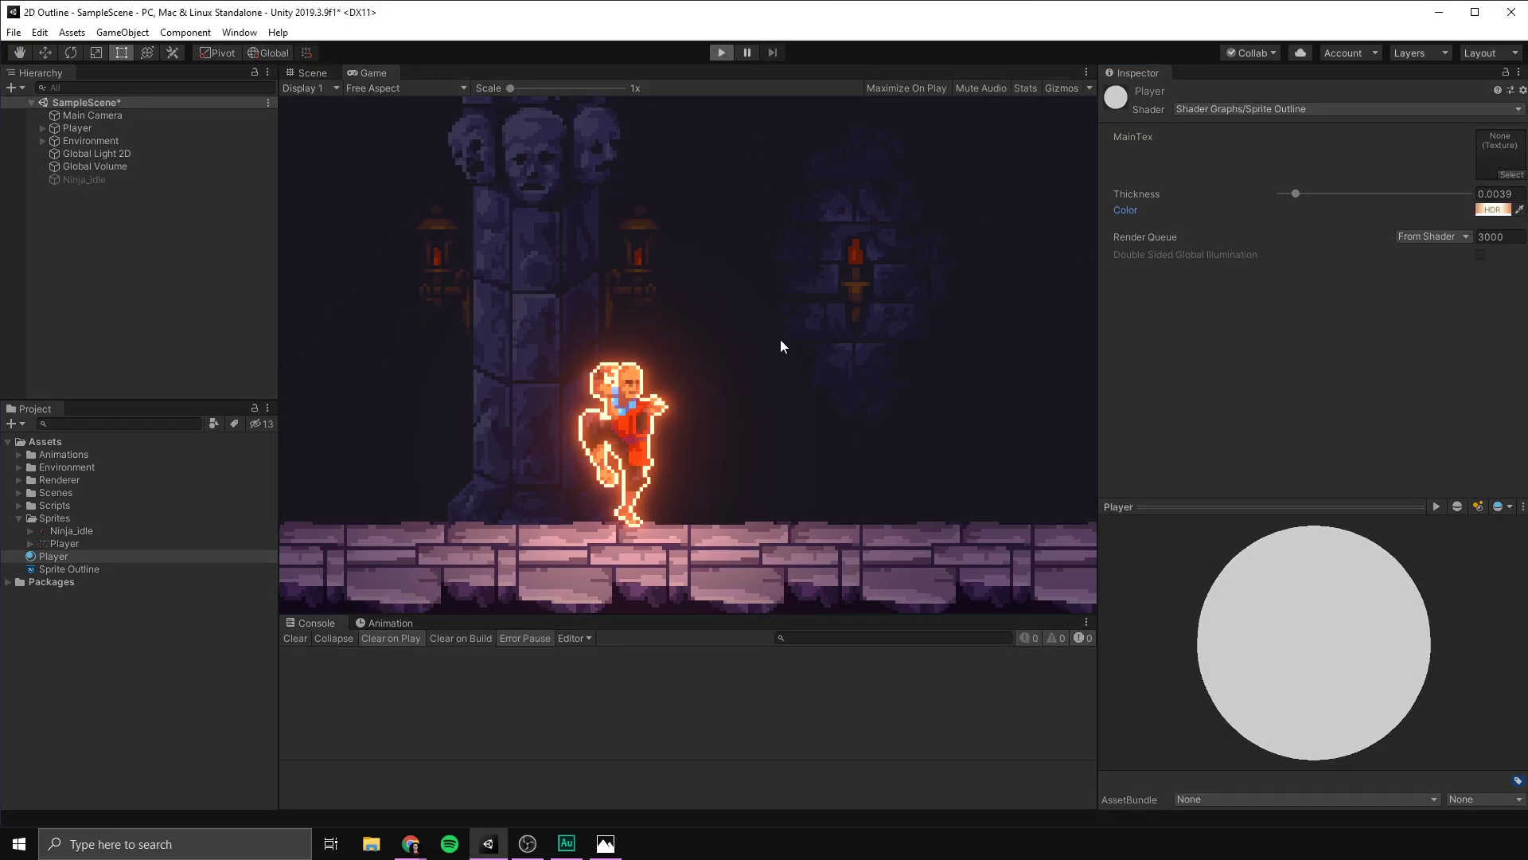
key("shift+space")
key("Right")
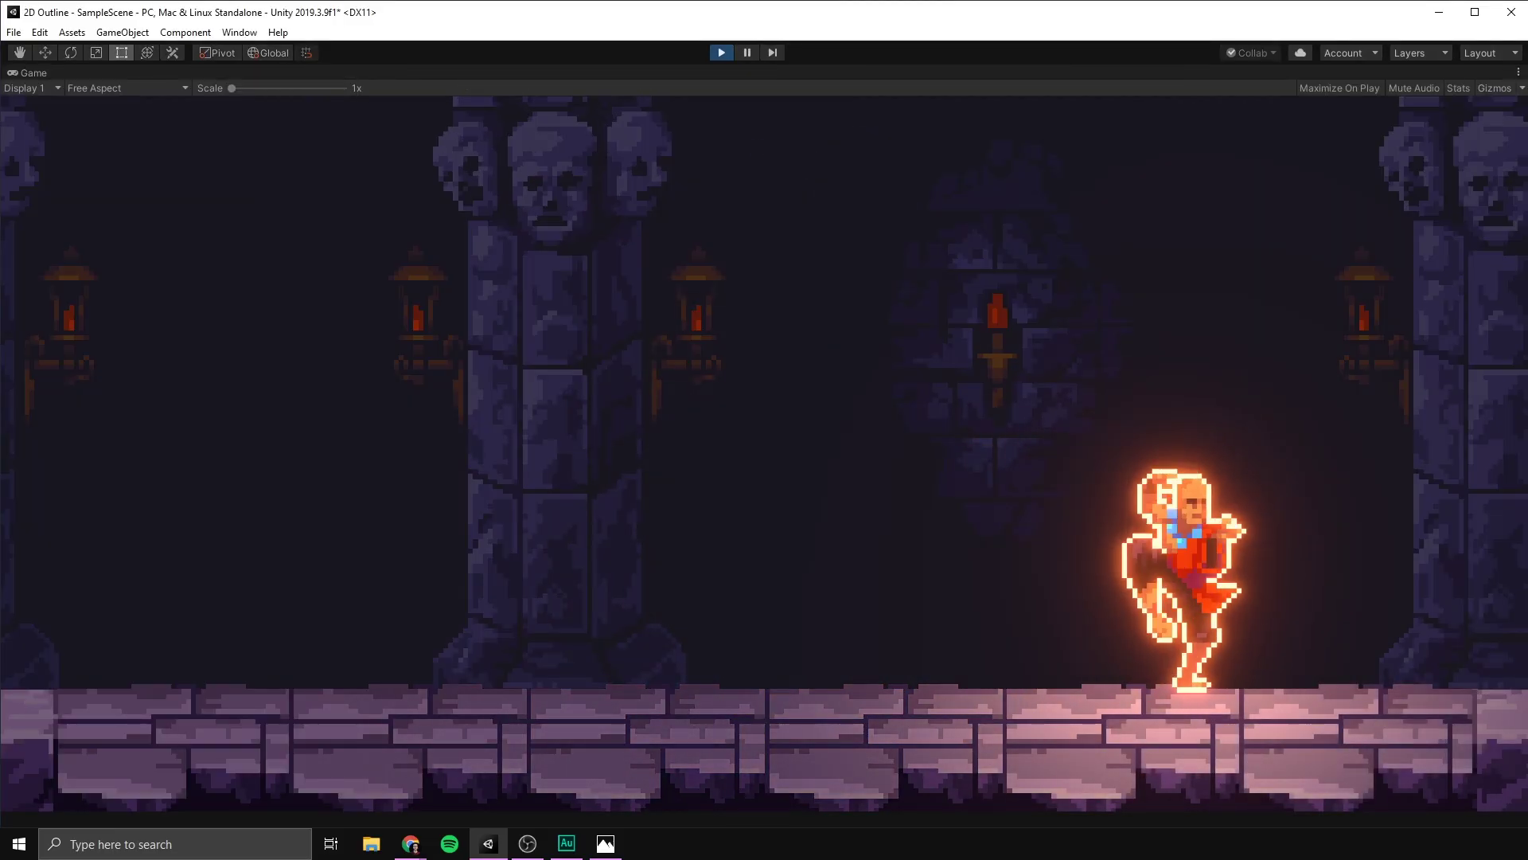
key("Left")
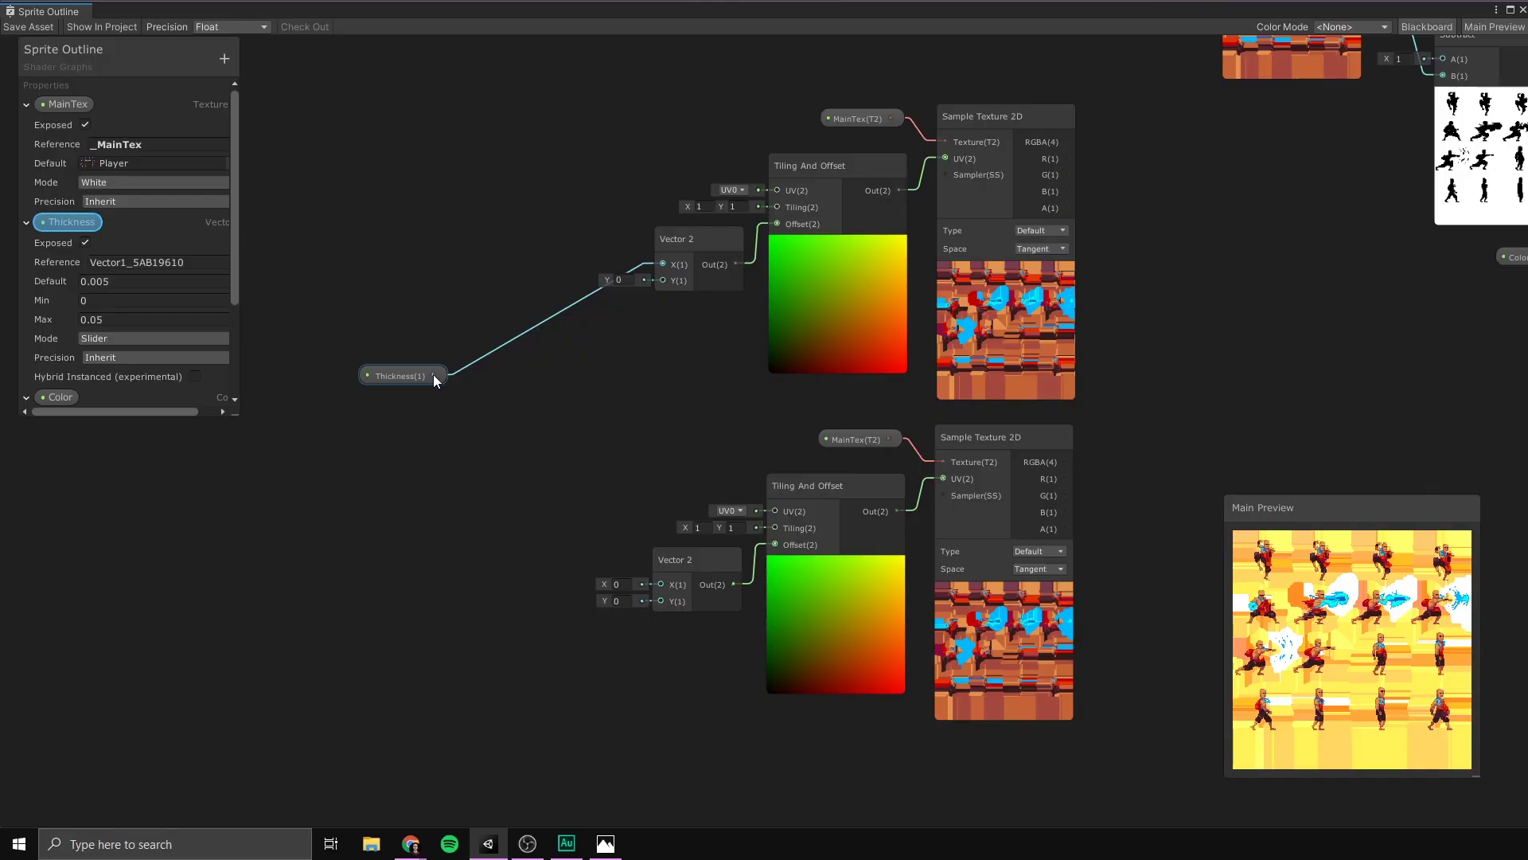
Add a Negate node fed by the Thickness property in the Sprite Outline graph
left_click_drag(433, 375, 525, 488)
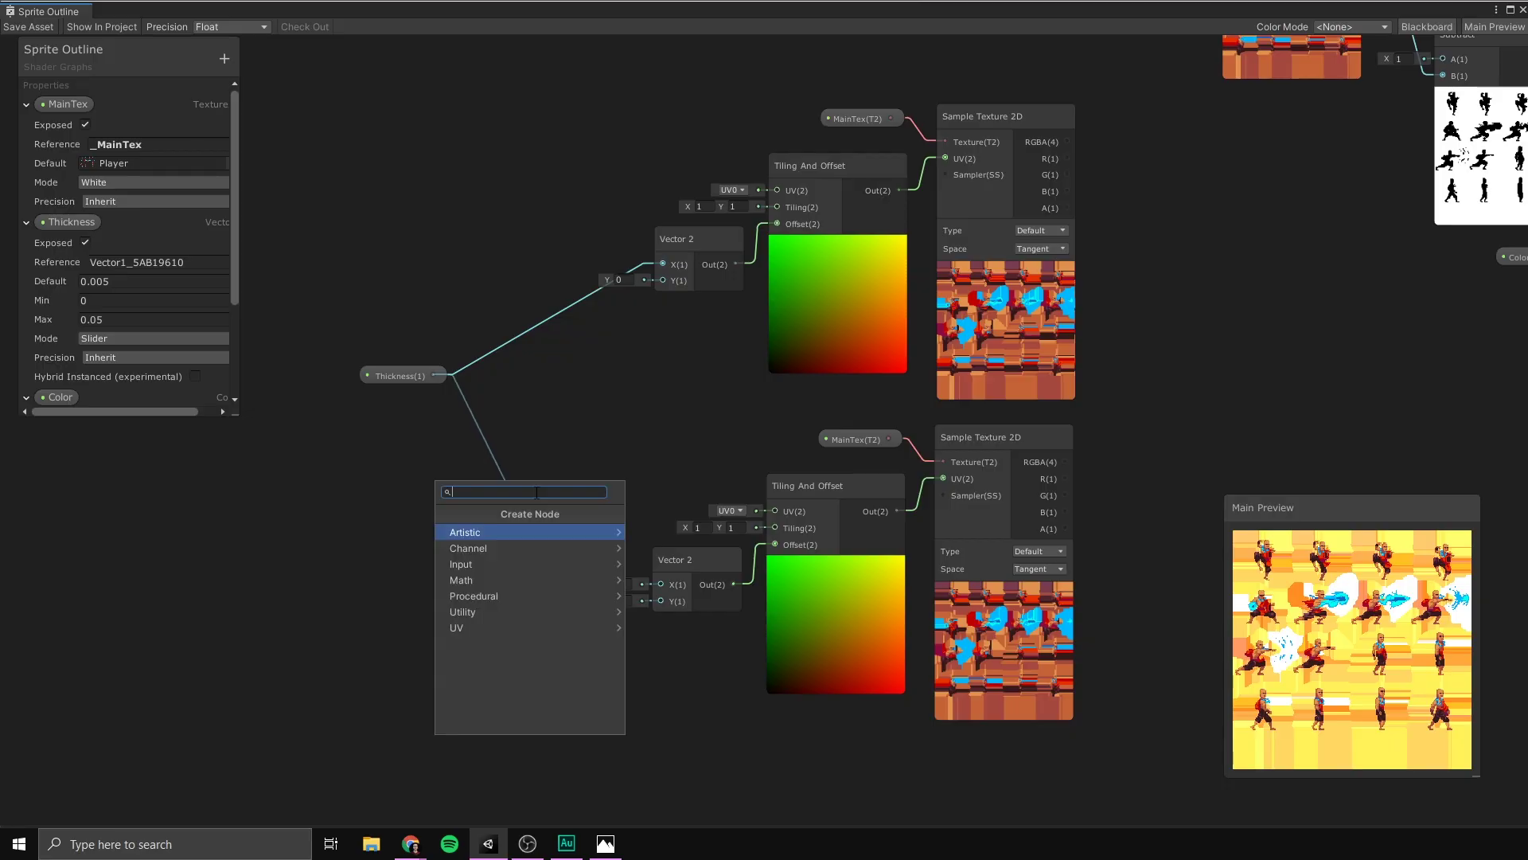
type("nega")
key("Return")
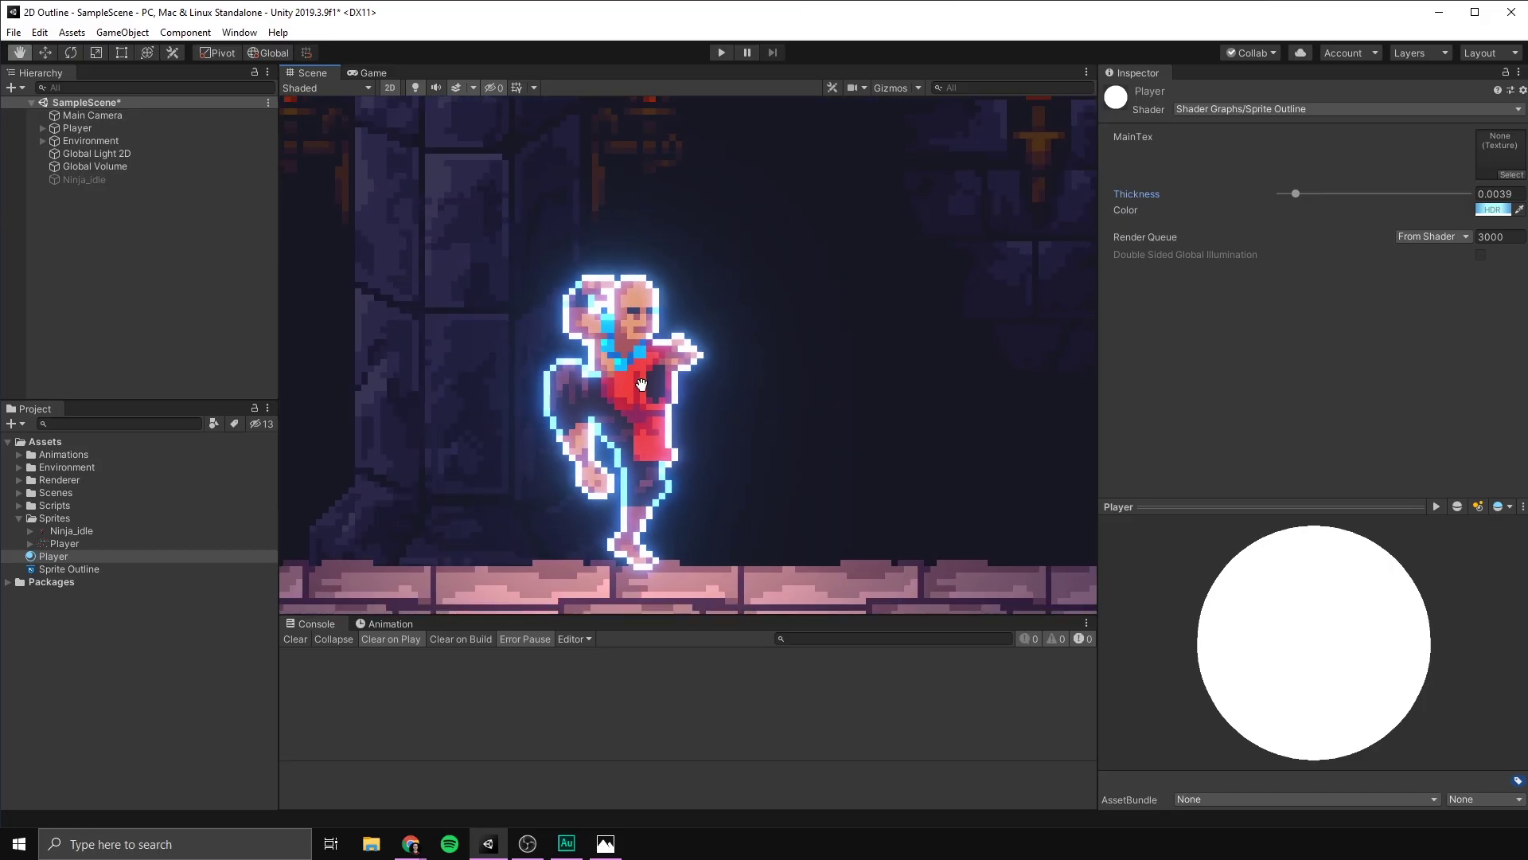
middle_click_drag(642, 384, 642, 371)
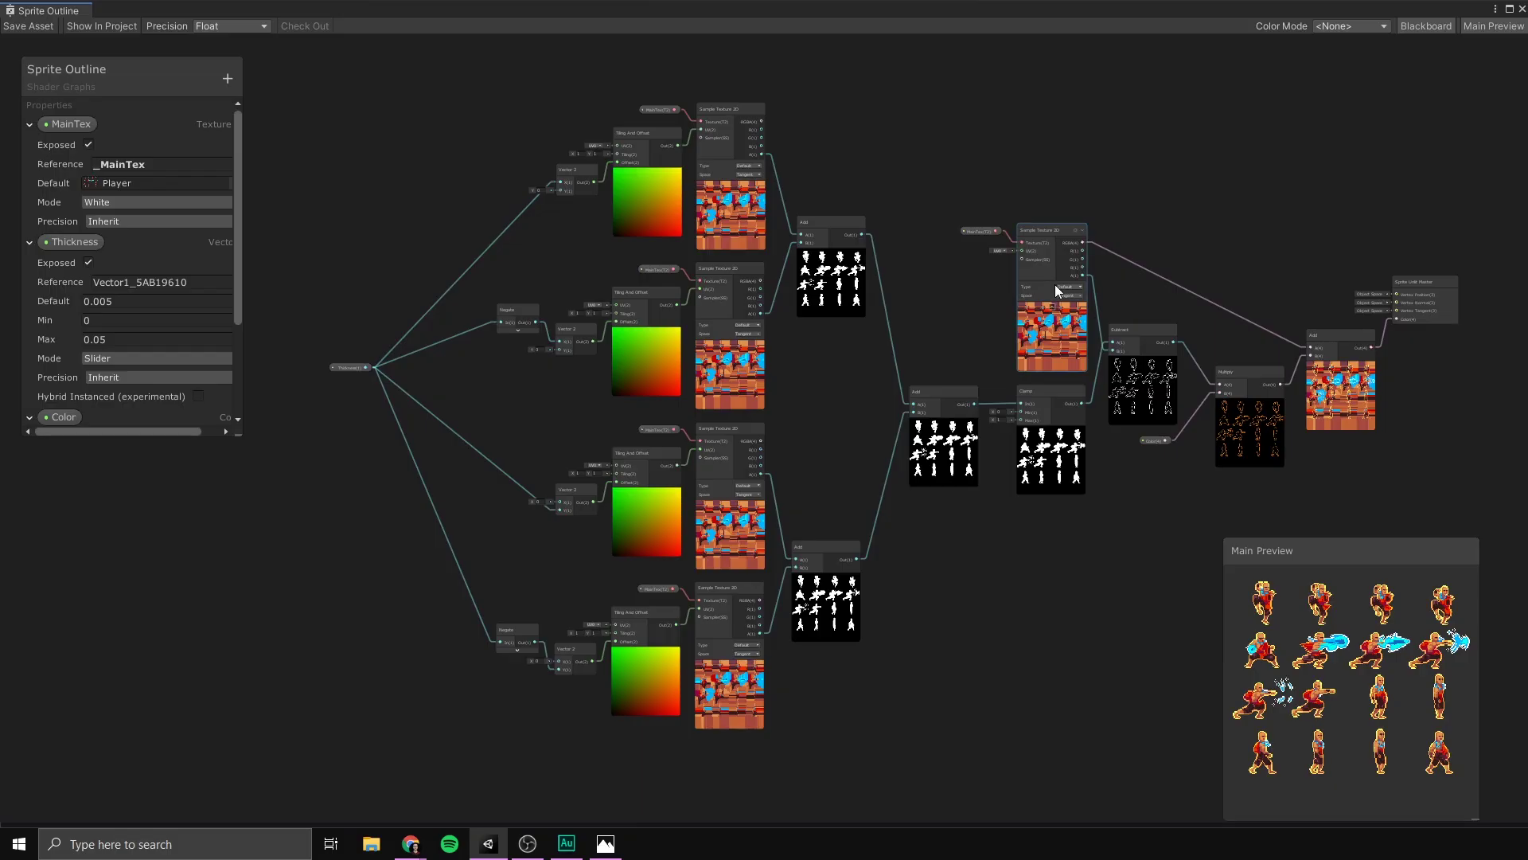
scroll(1133, 300, "up", 4)
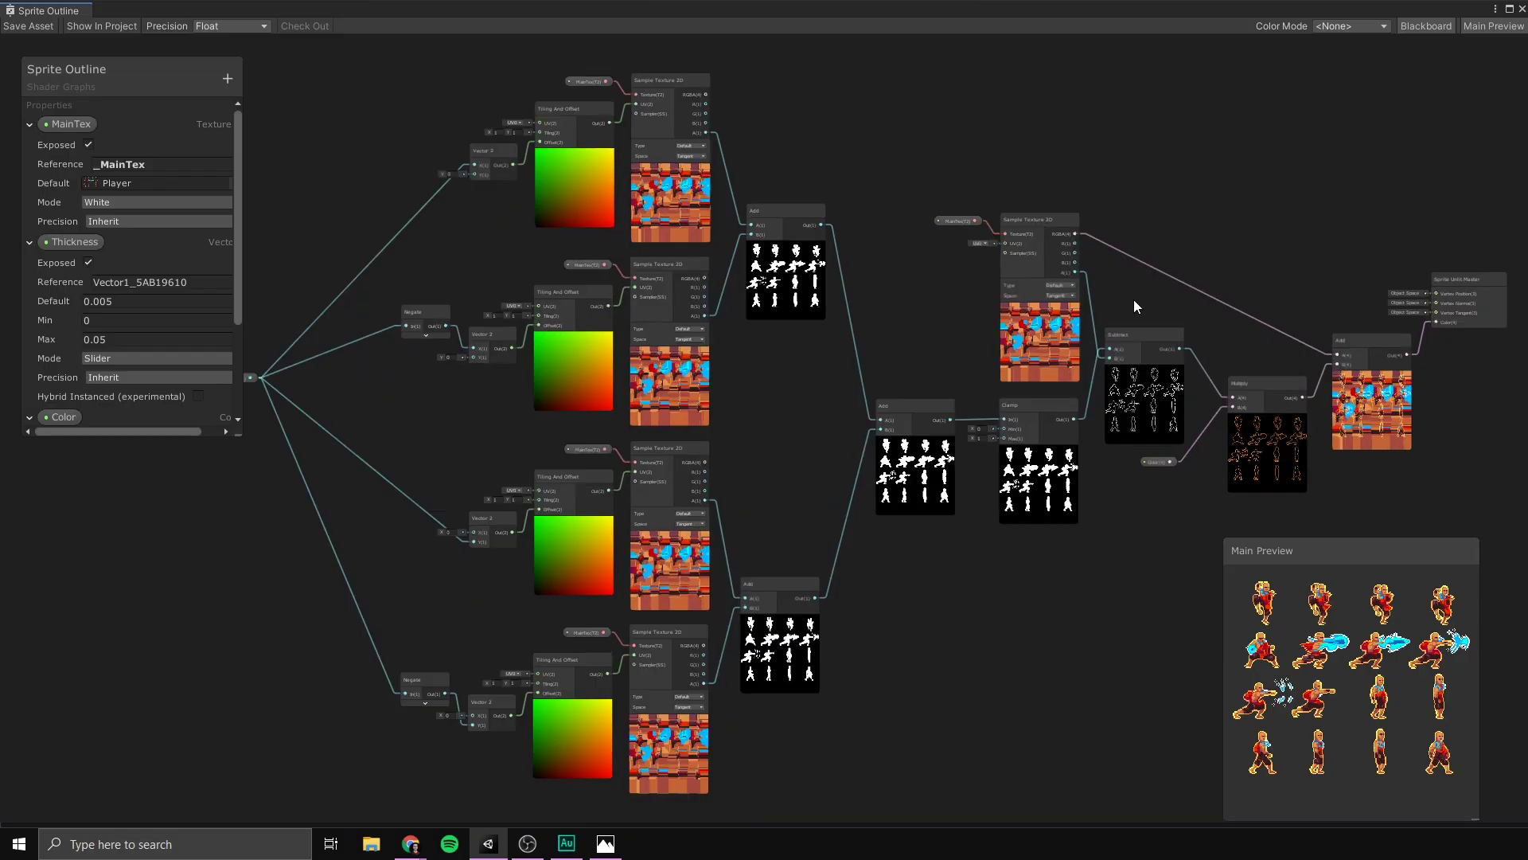
scroll(1095, 309, "down", 3)
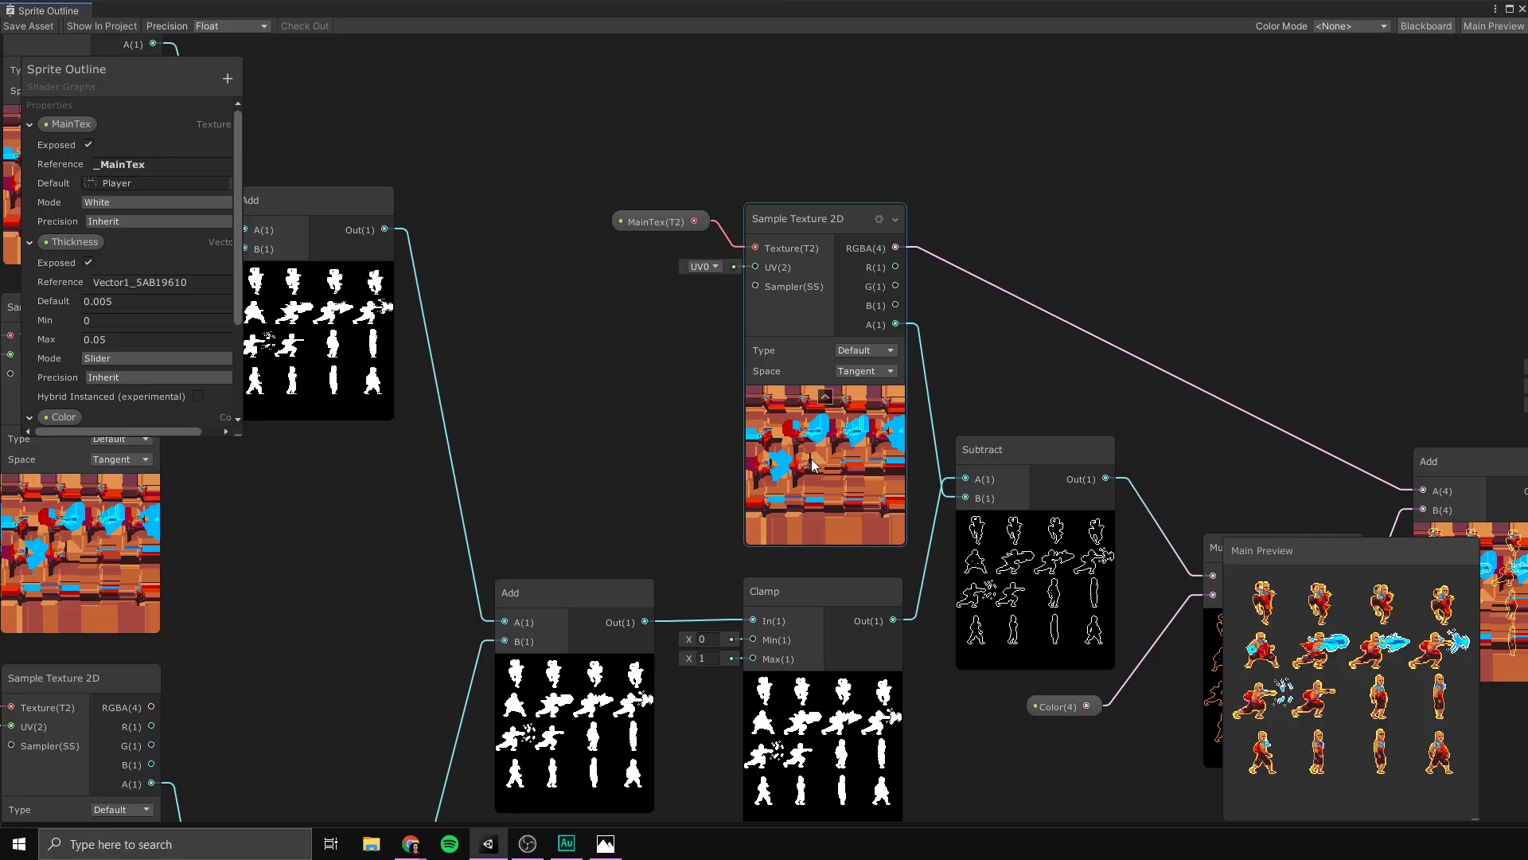
scroll(527, 475, "down", 2)
scroll(733, 447, "up", 5)
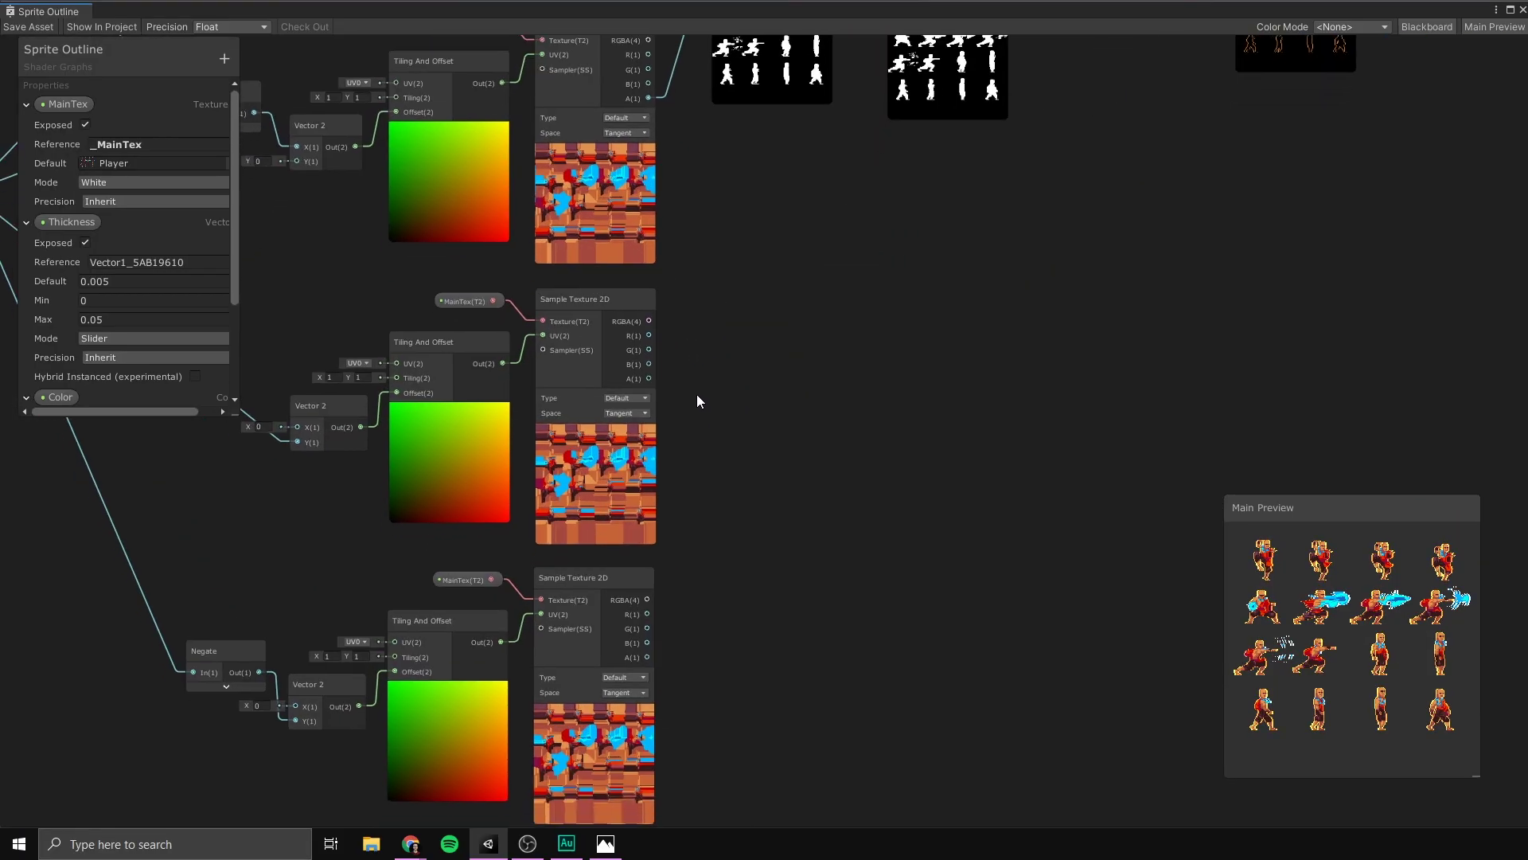
left_click_drag(665, 306, 774, 437)
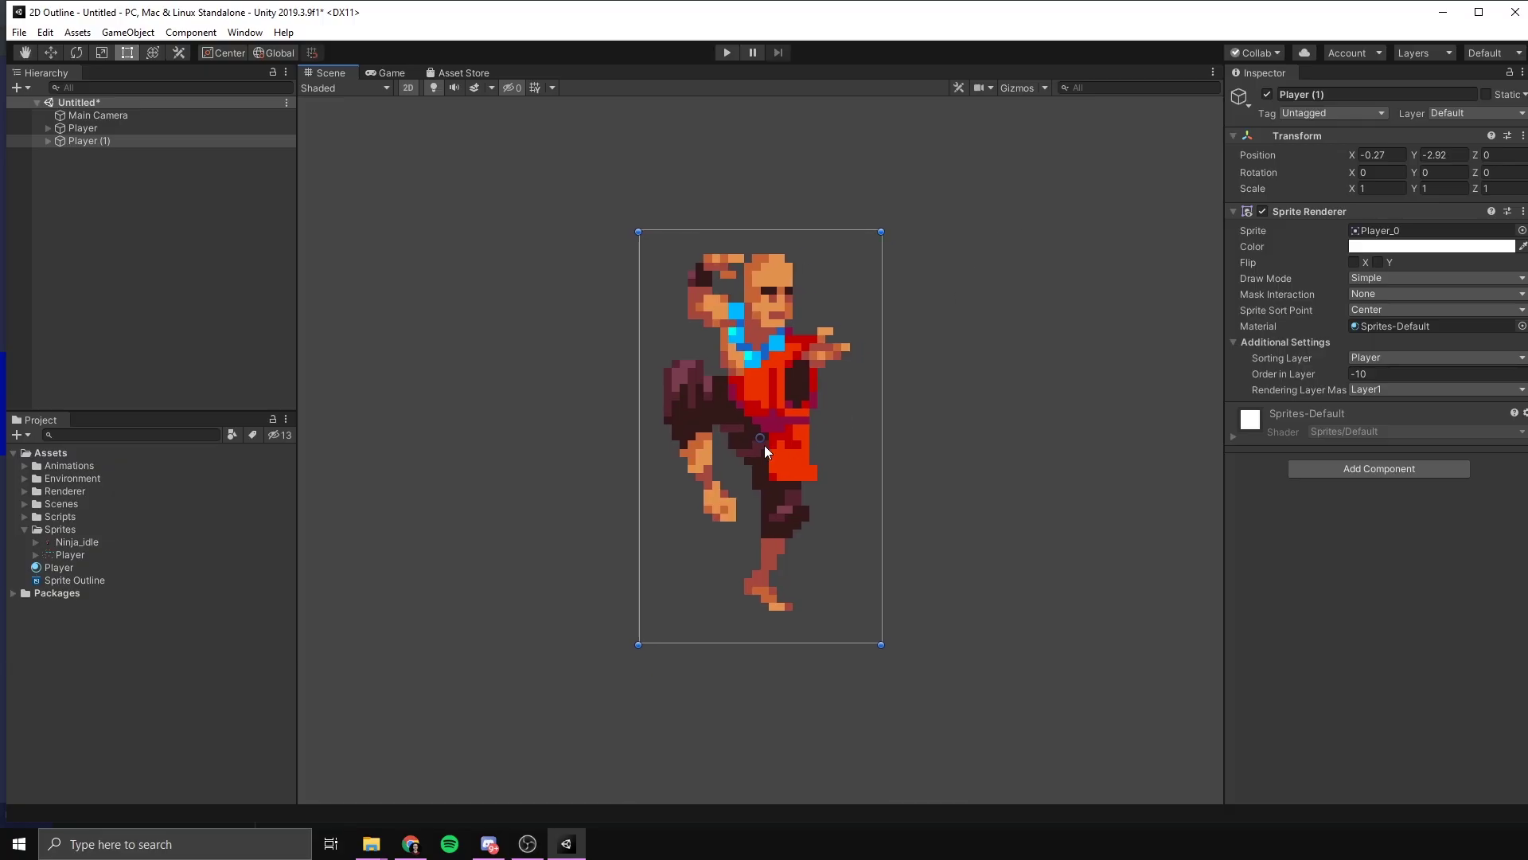
Move the Player (1) copy to X -0.35 and set its Sprite Renderer color to black (000000)
key("w")
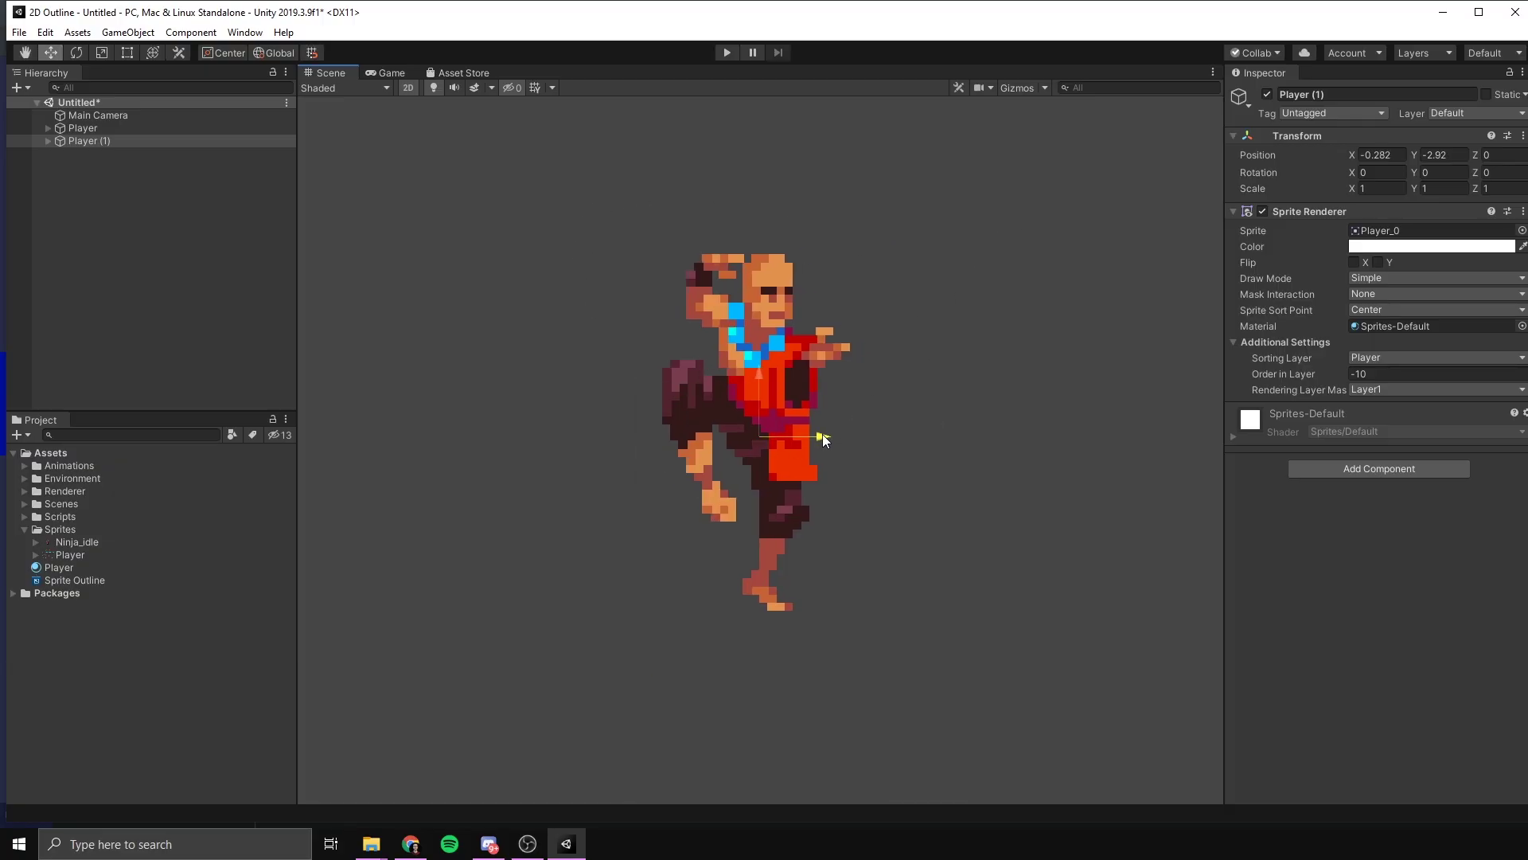
left_click_drag(823, 433, 814, 435)
left_click(1425, 246)
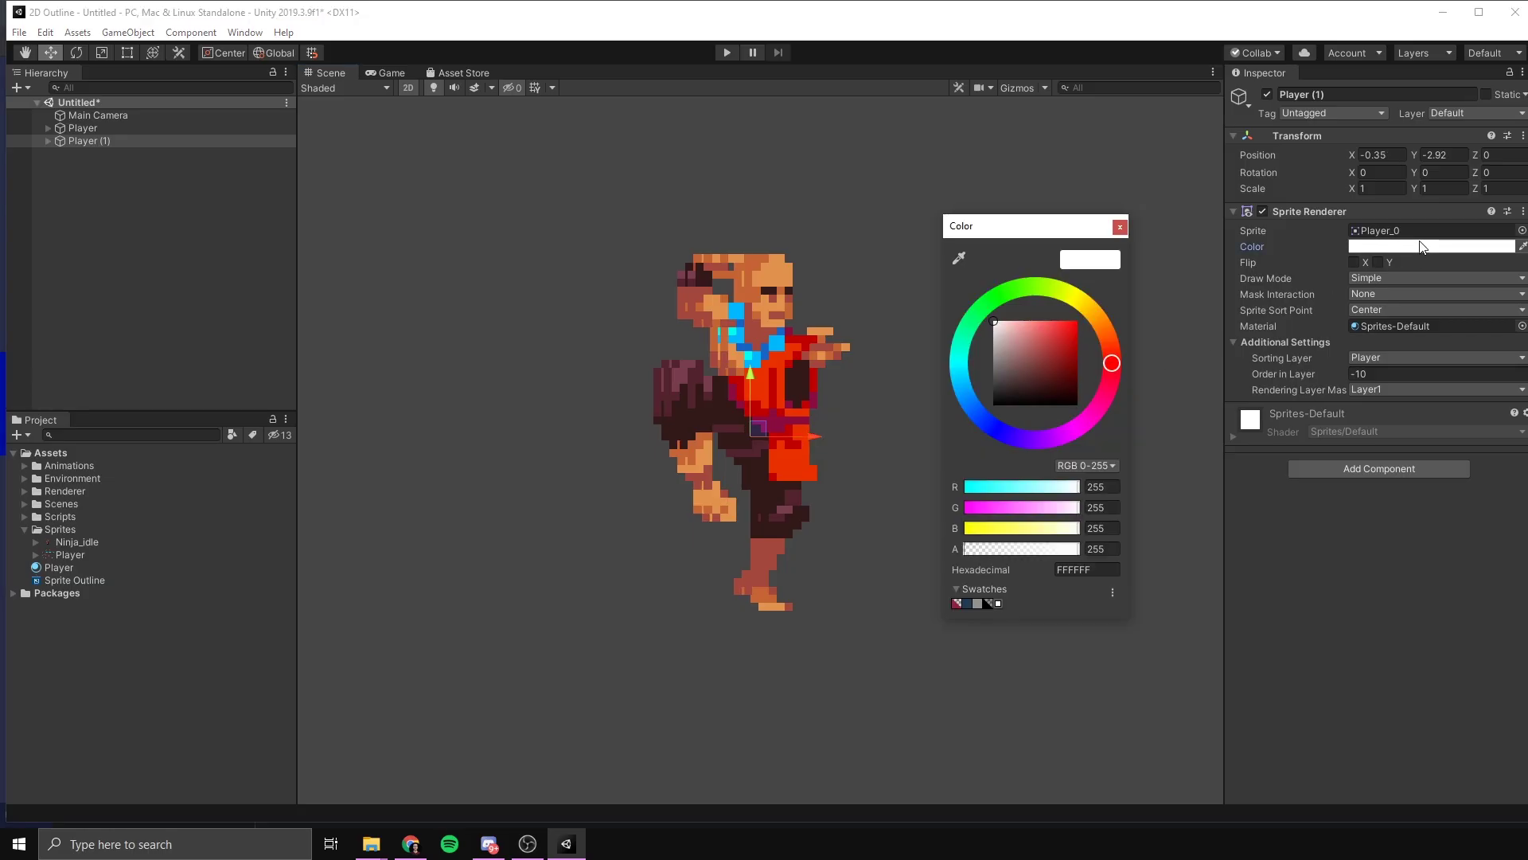
left_click_drag(1014, 338, 935, 415)
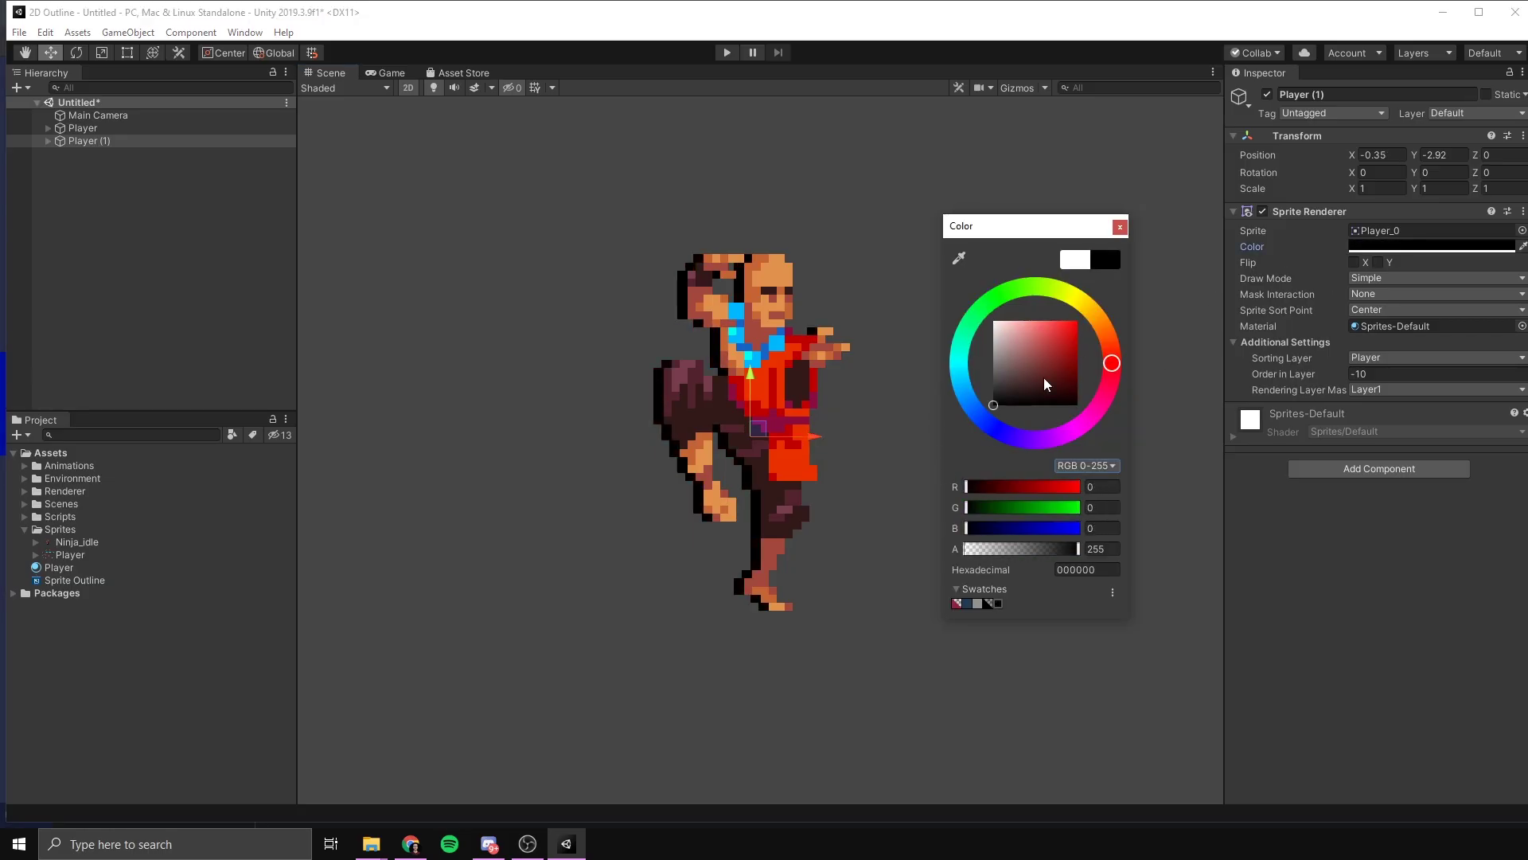
left_click(1120, 227)
Duplicate the black player copy repeatedly, offsetting the duplicates to the right and vertically behind the original sprite to form an outline
key("ctrl+d")
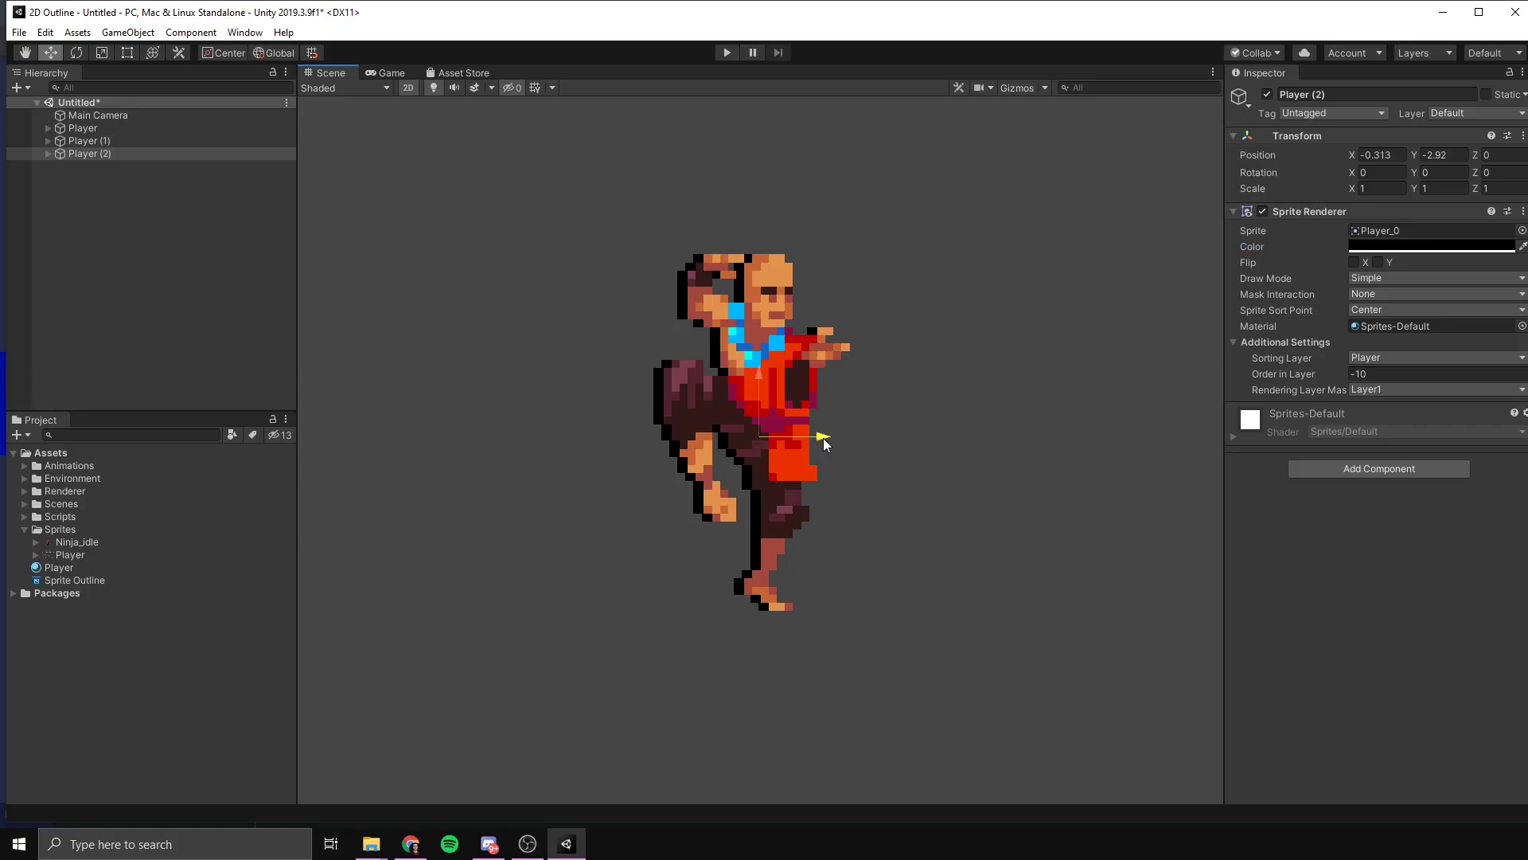
mouse_move(815, 436)
left_mouse_down()
mouse_move(835, 437)
mouse_move(824, 433)
left_mouse_up()
key("ctrl+d")
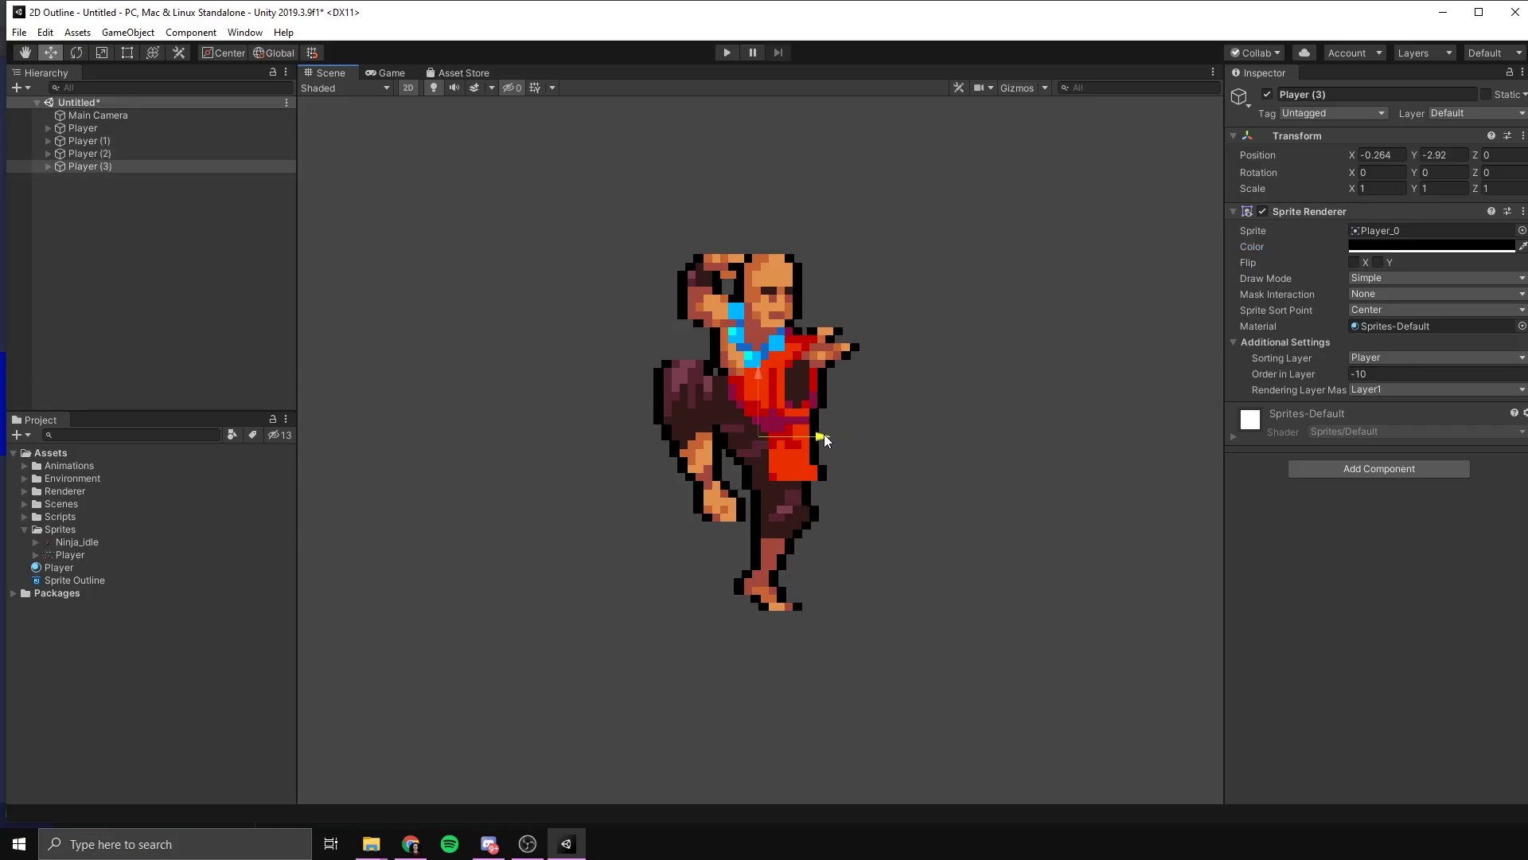
mouse_move(760, 378)
left_mouse_down()
mouse_move(772, 382)
mouse_move(757, 380)
left_mouse_up()
key("ctrl+d")
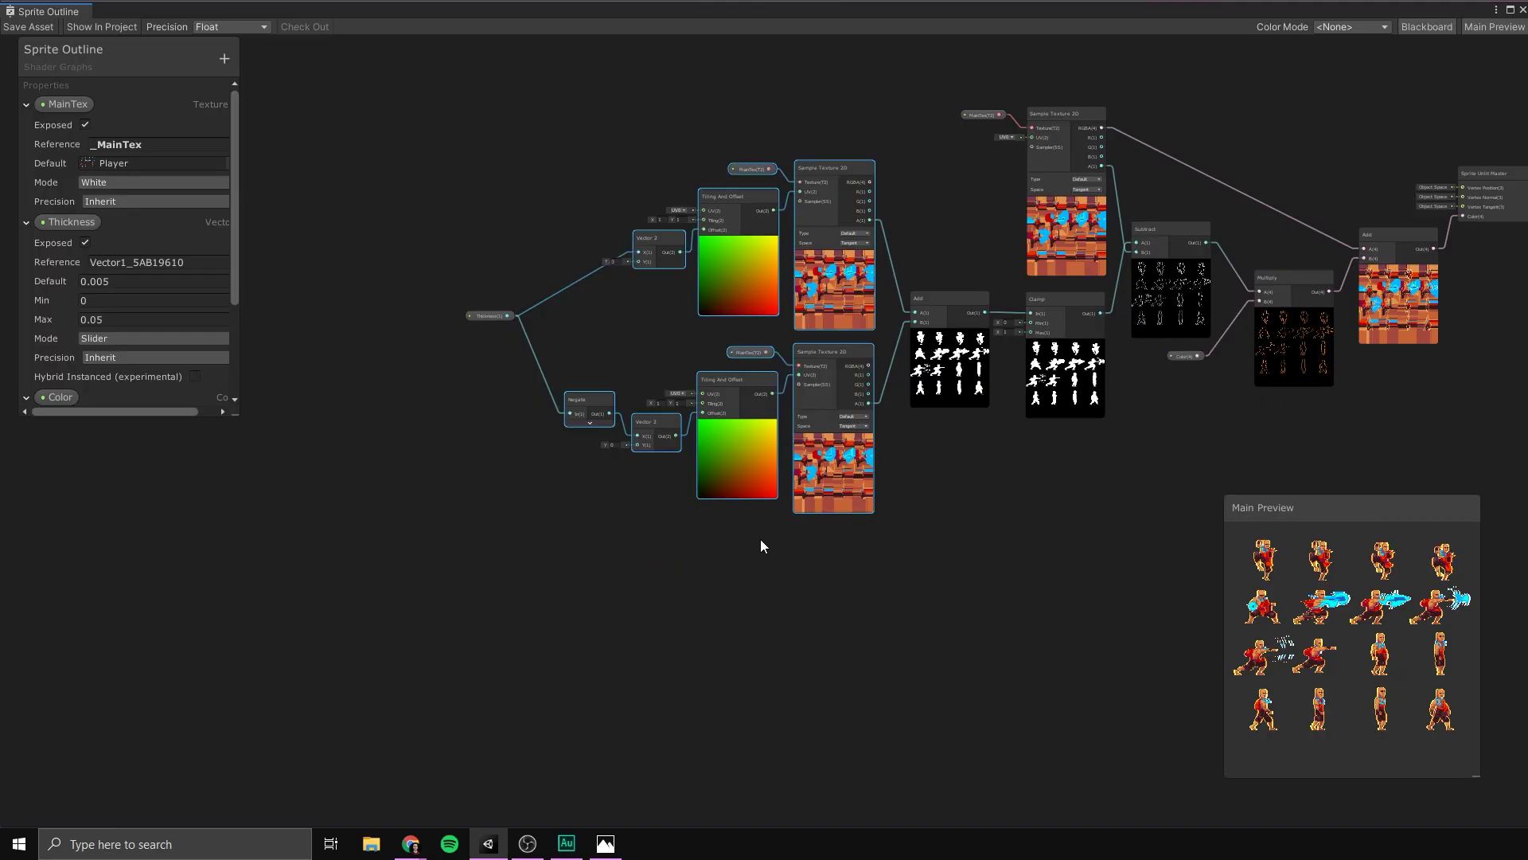
Duplicate the selected group of offset and texture sampling nodes and place the copy below the original
key("ctrl+d")
left_click_drag(824, 215, 823, 567)
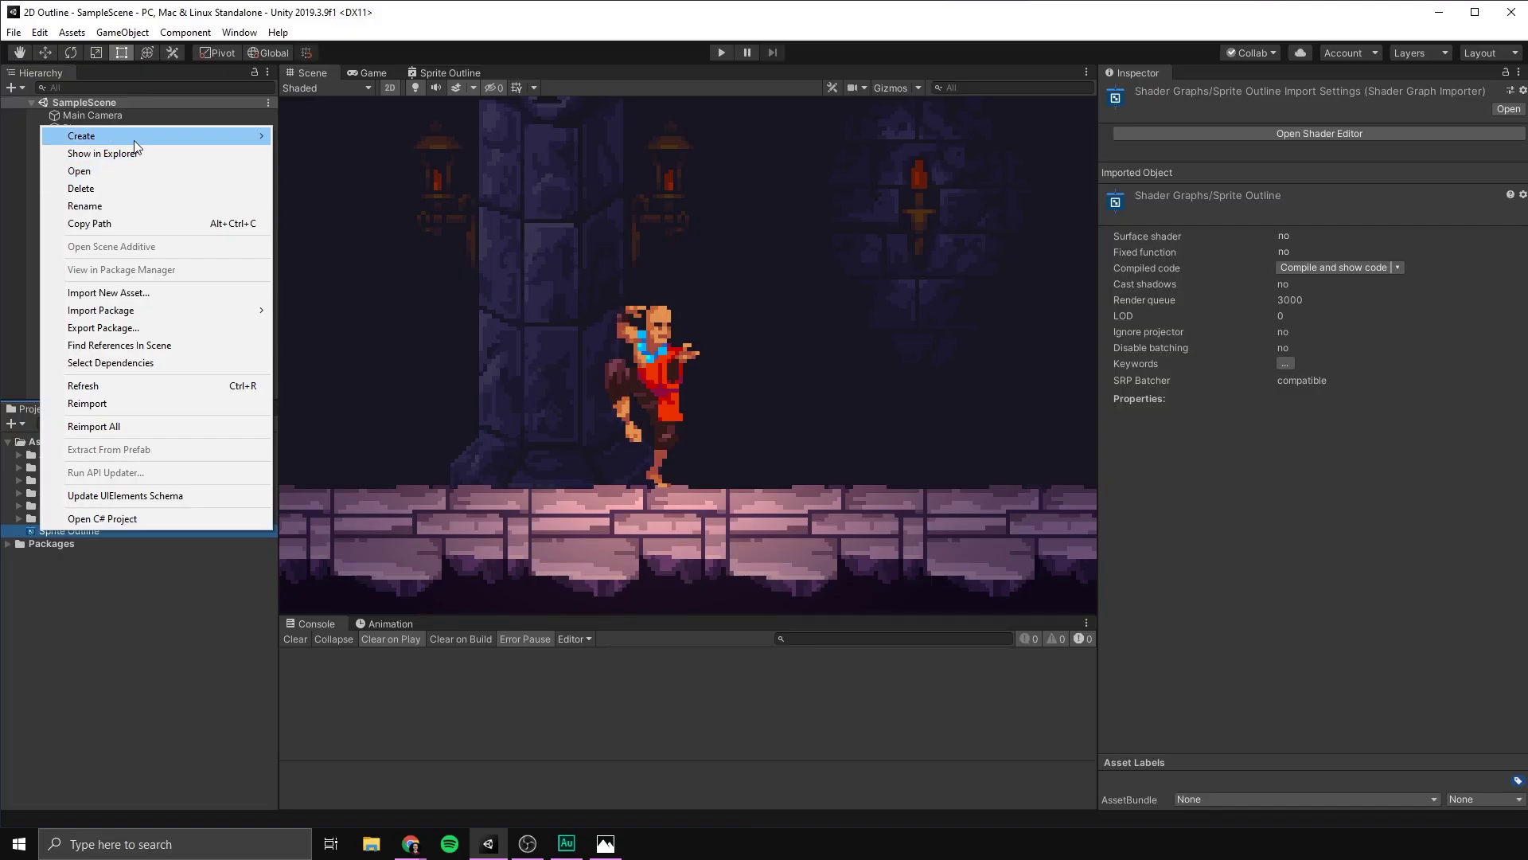
Create a new material based on the Sprite Outline shader
mouse_move(134, 137)
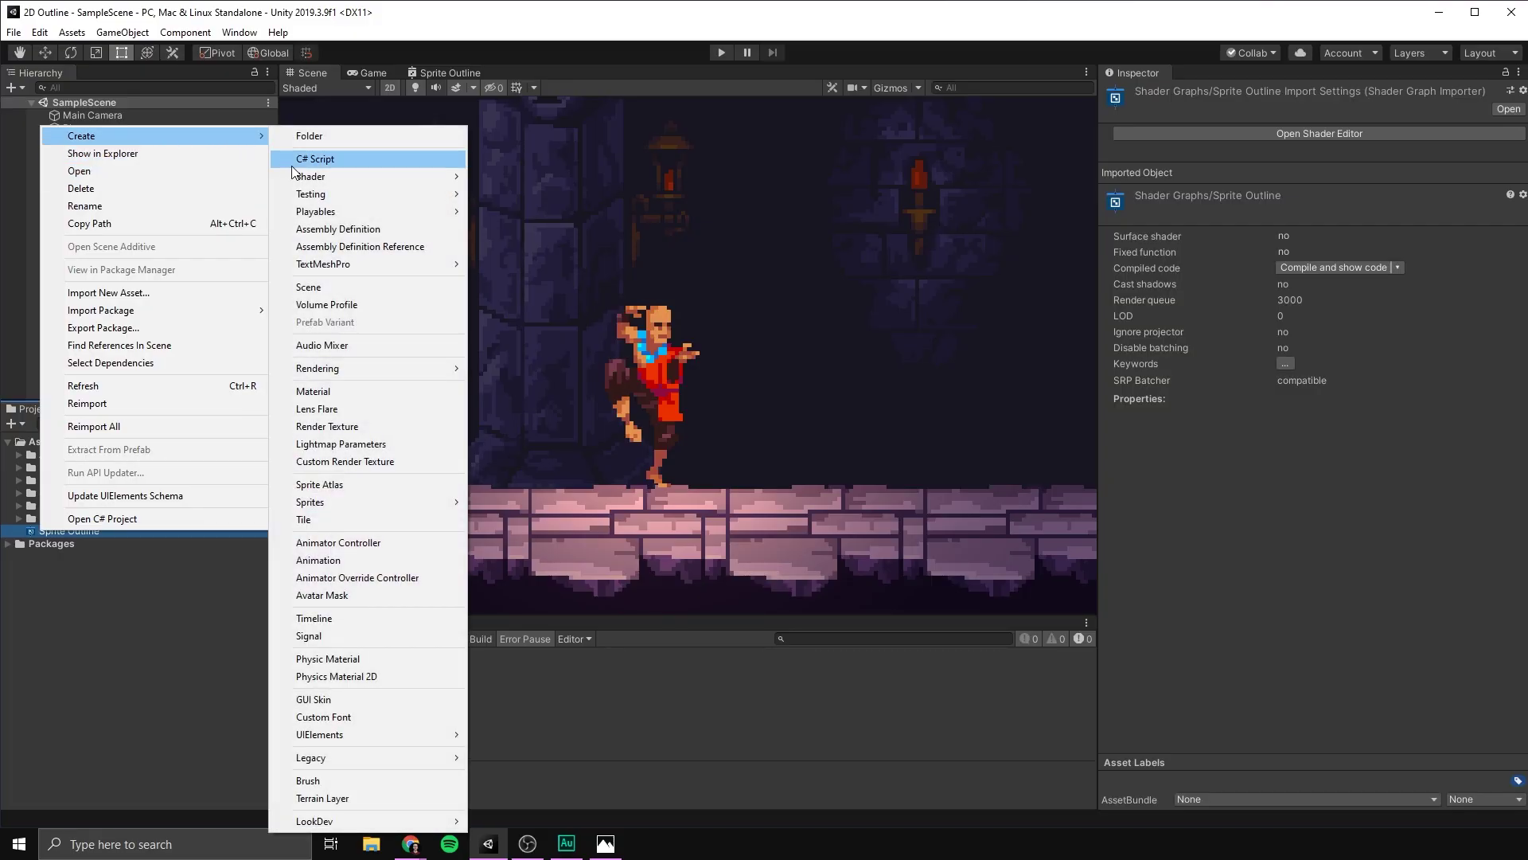
left_click(333, 392)
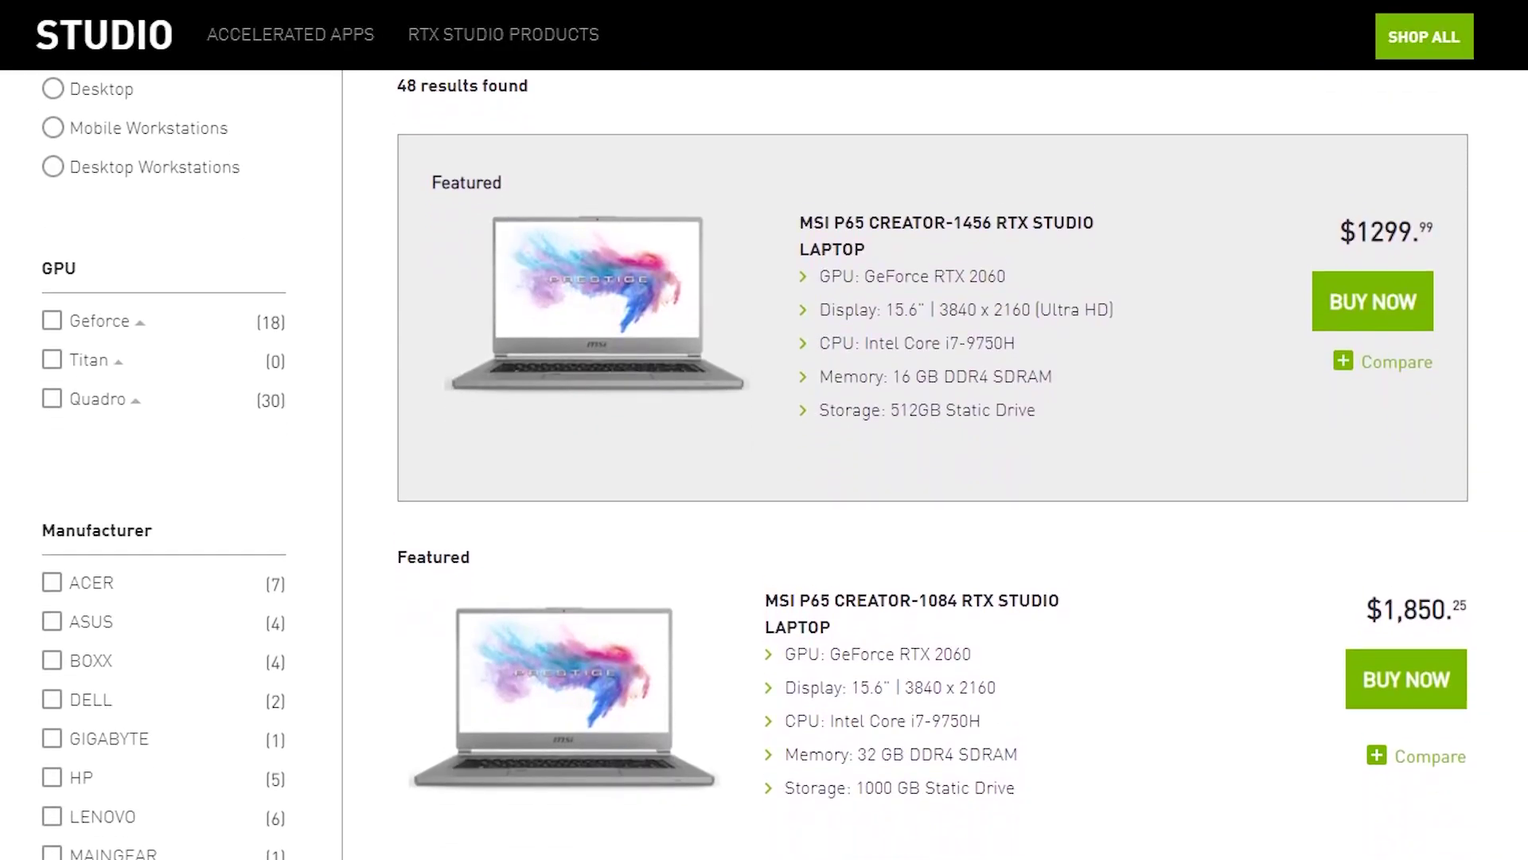
scroll(955, 462, "down", 4)
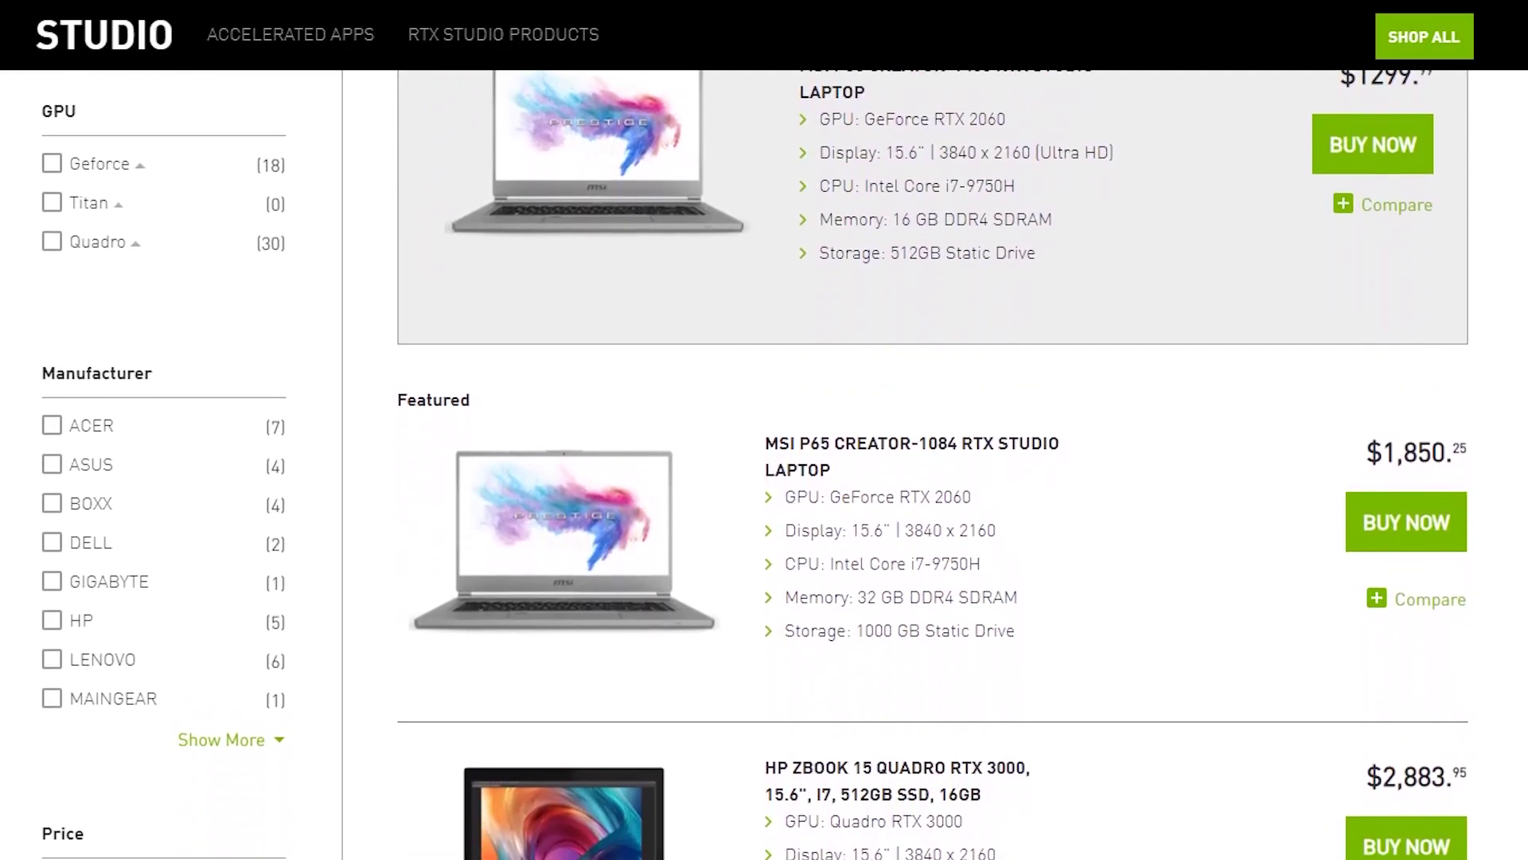
scroll(955, 462, "down", 4)
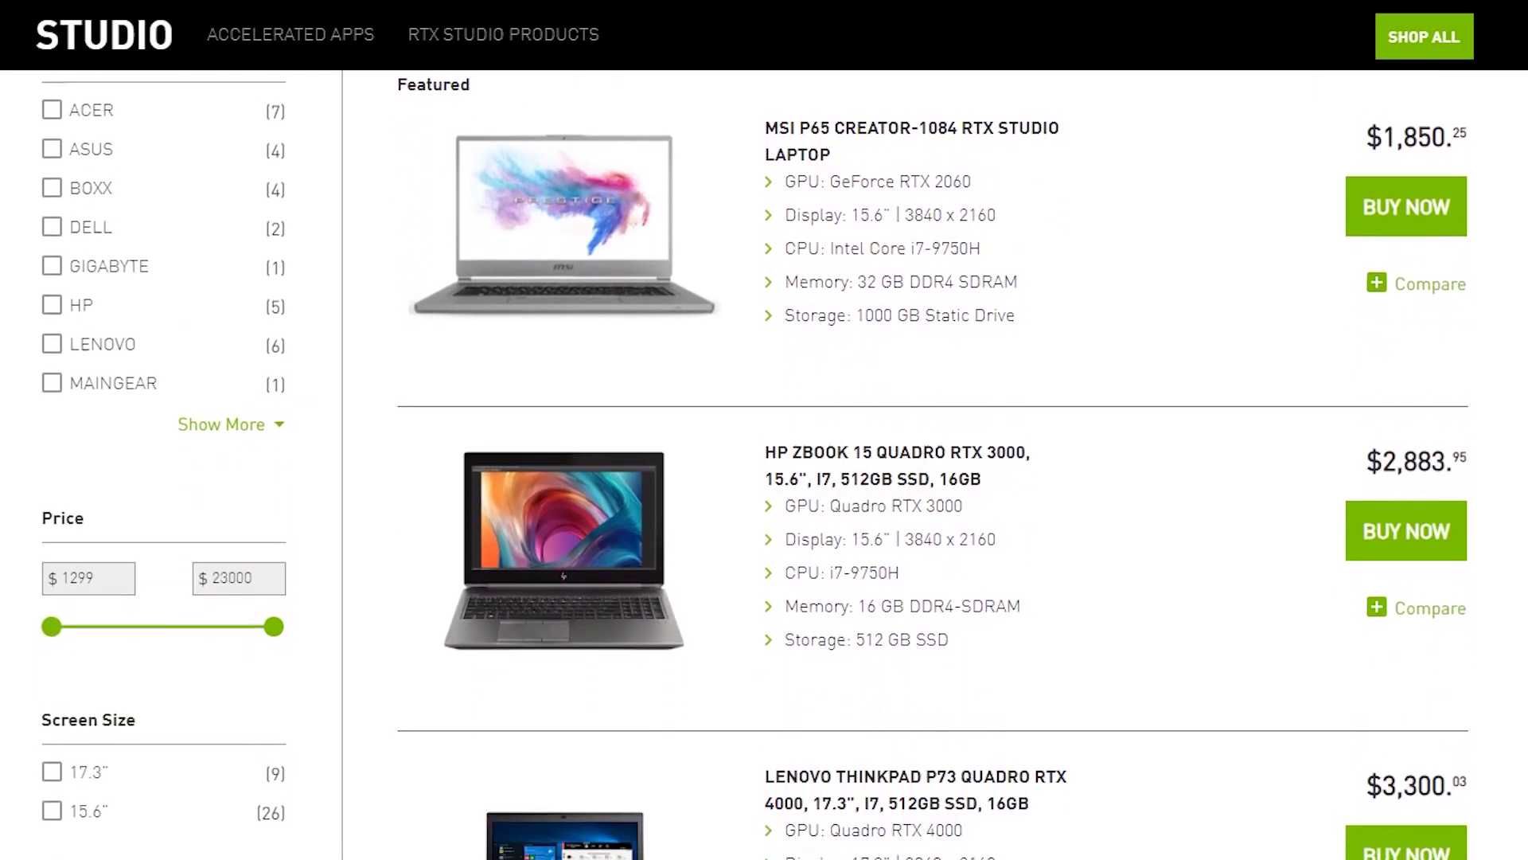
scroll(956, 461, "down", 3)
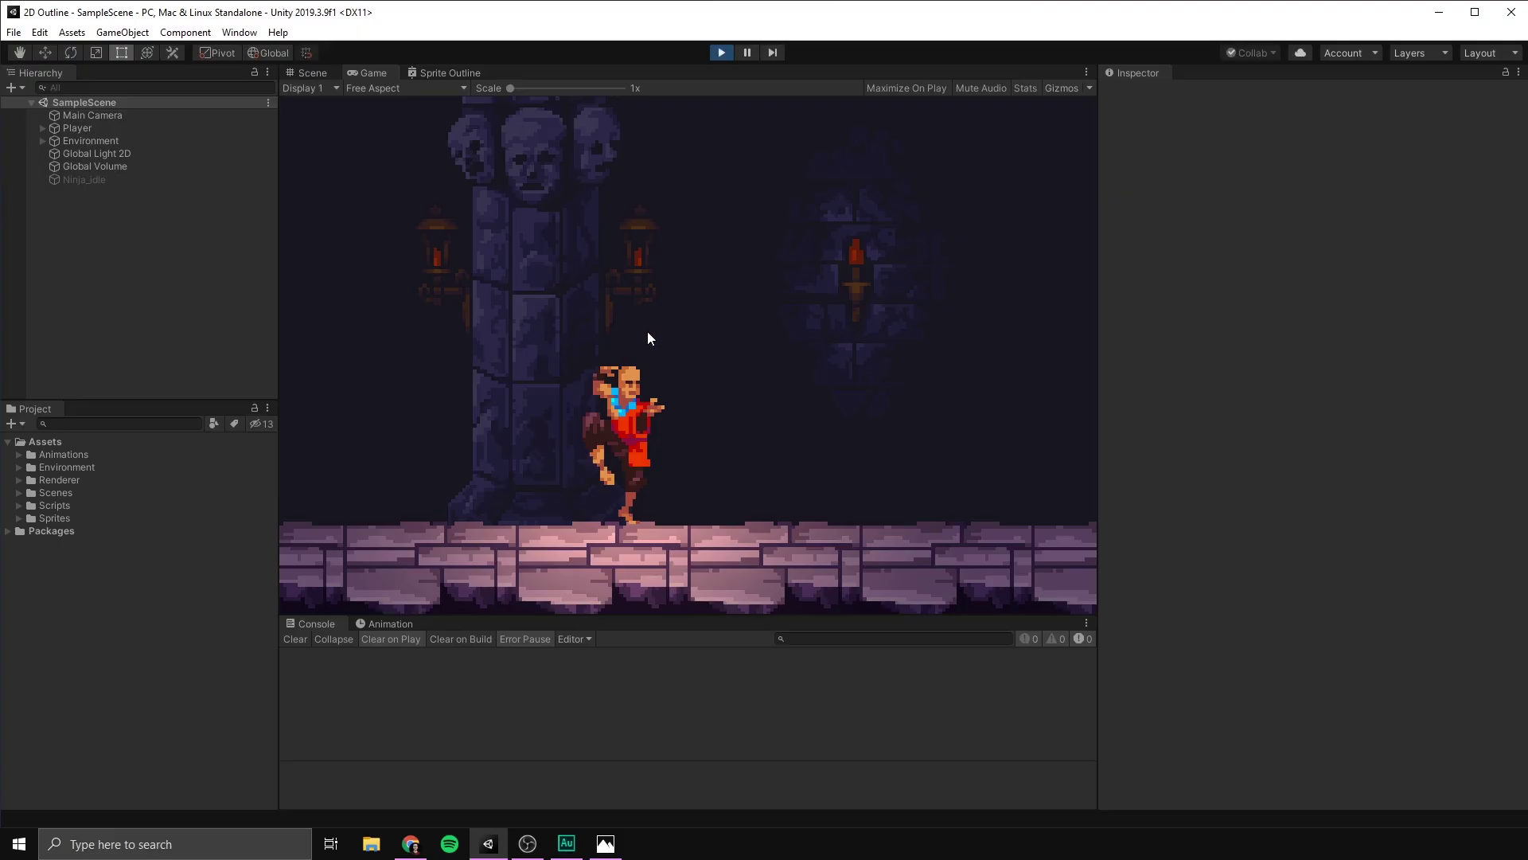
Test the player character in play mode by walking right and left and triggering its action
key("Right")
key("Left")
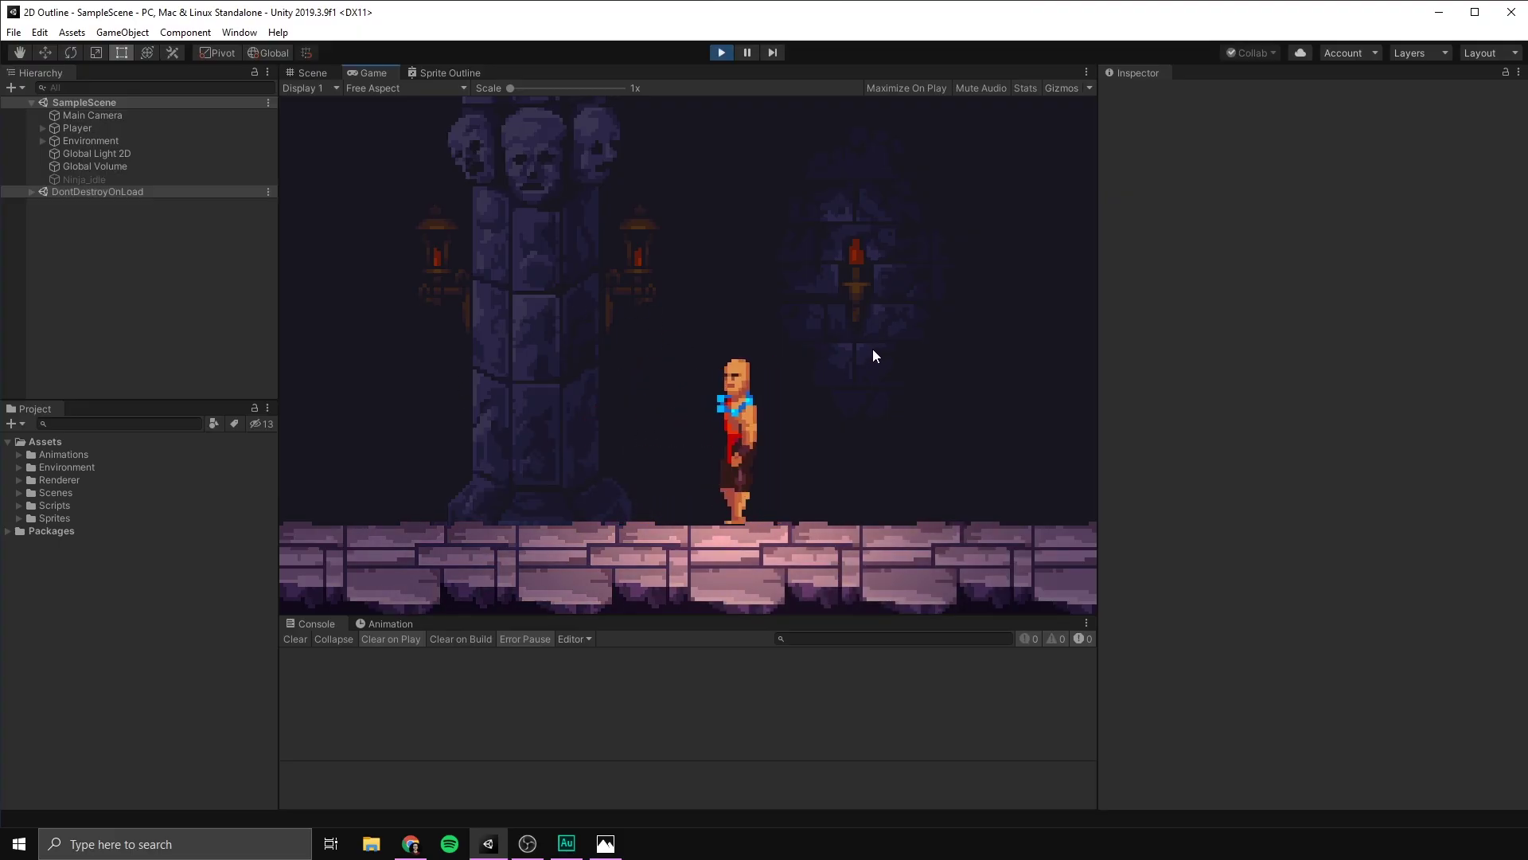
key("x")
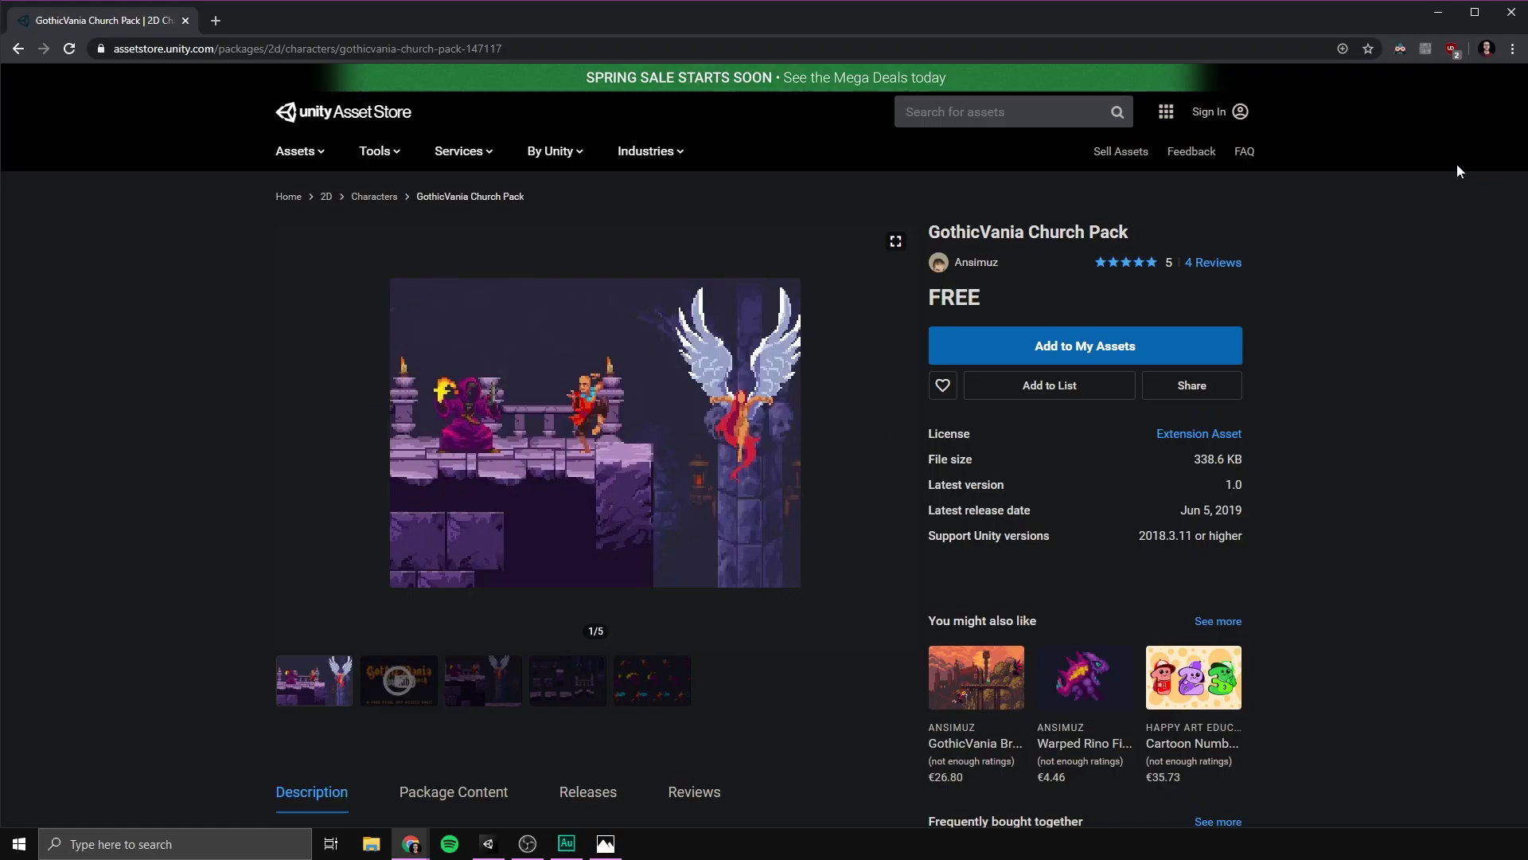
Return to Unity from the browser and create a Sprite Unlit Graph shader named Sprite Outline in the Assets folder
left_click(1439, 12)
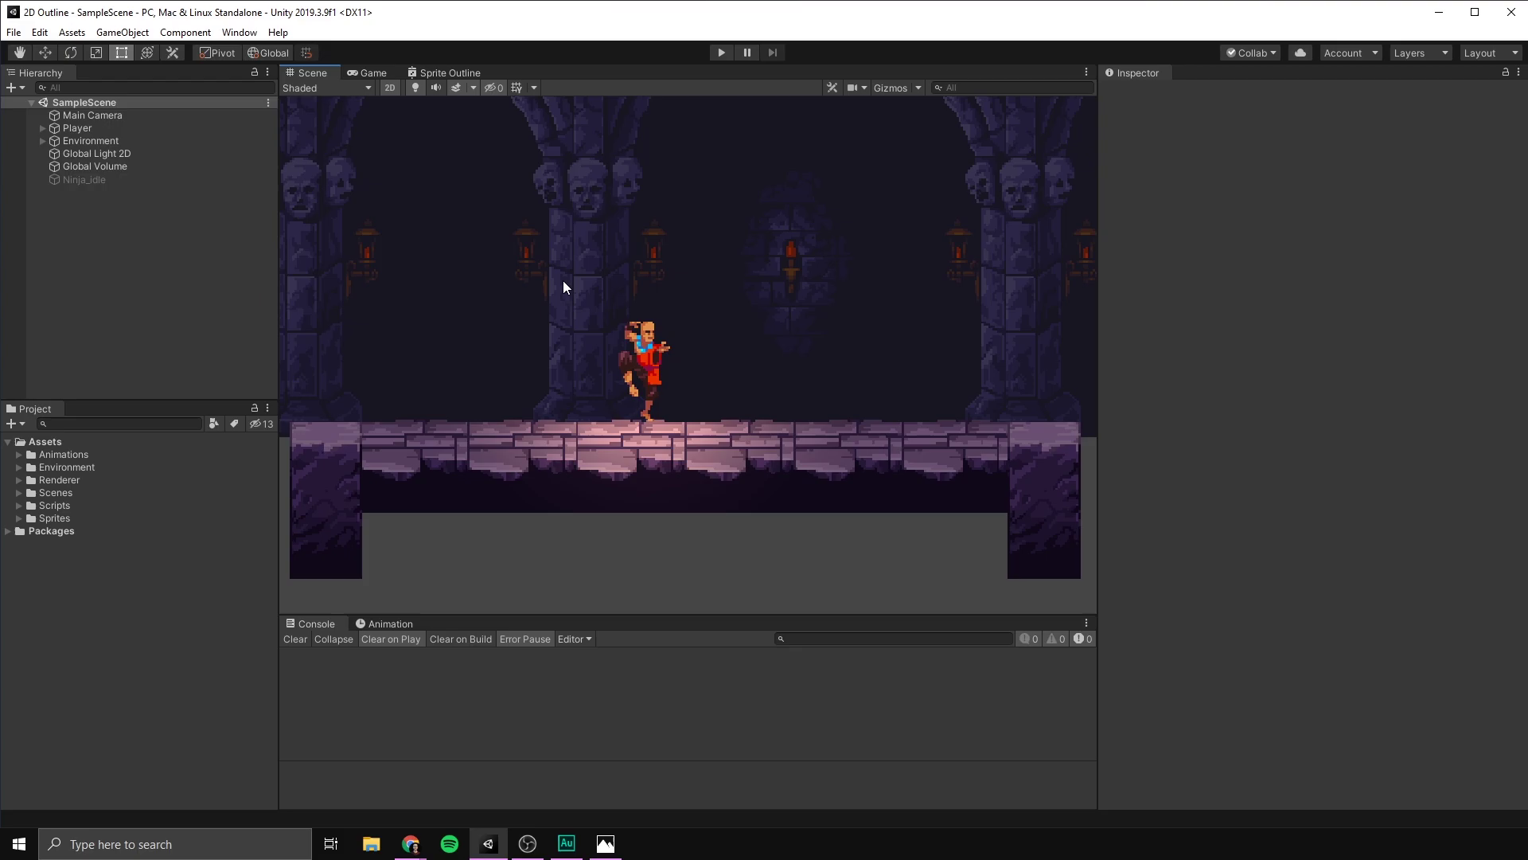
scroll(589, 295, "up", 5)
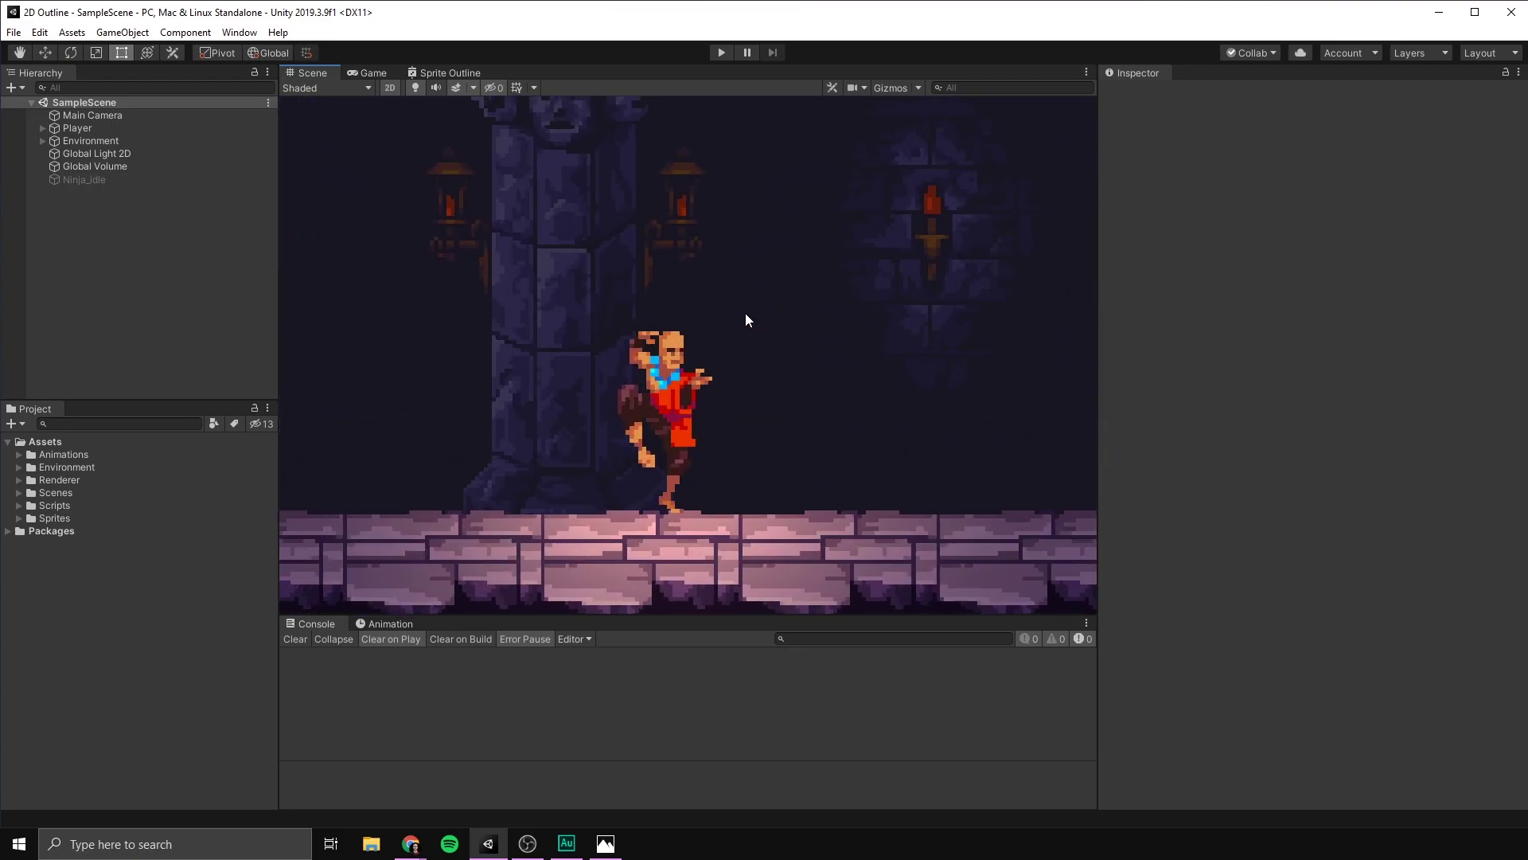
middle_click_drag(746, 360, 730, 334)
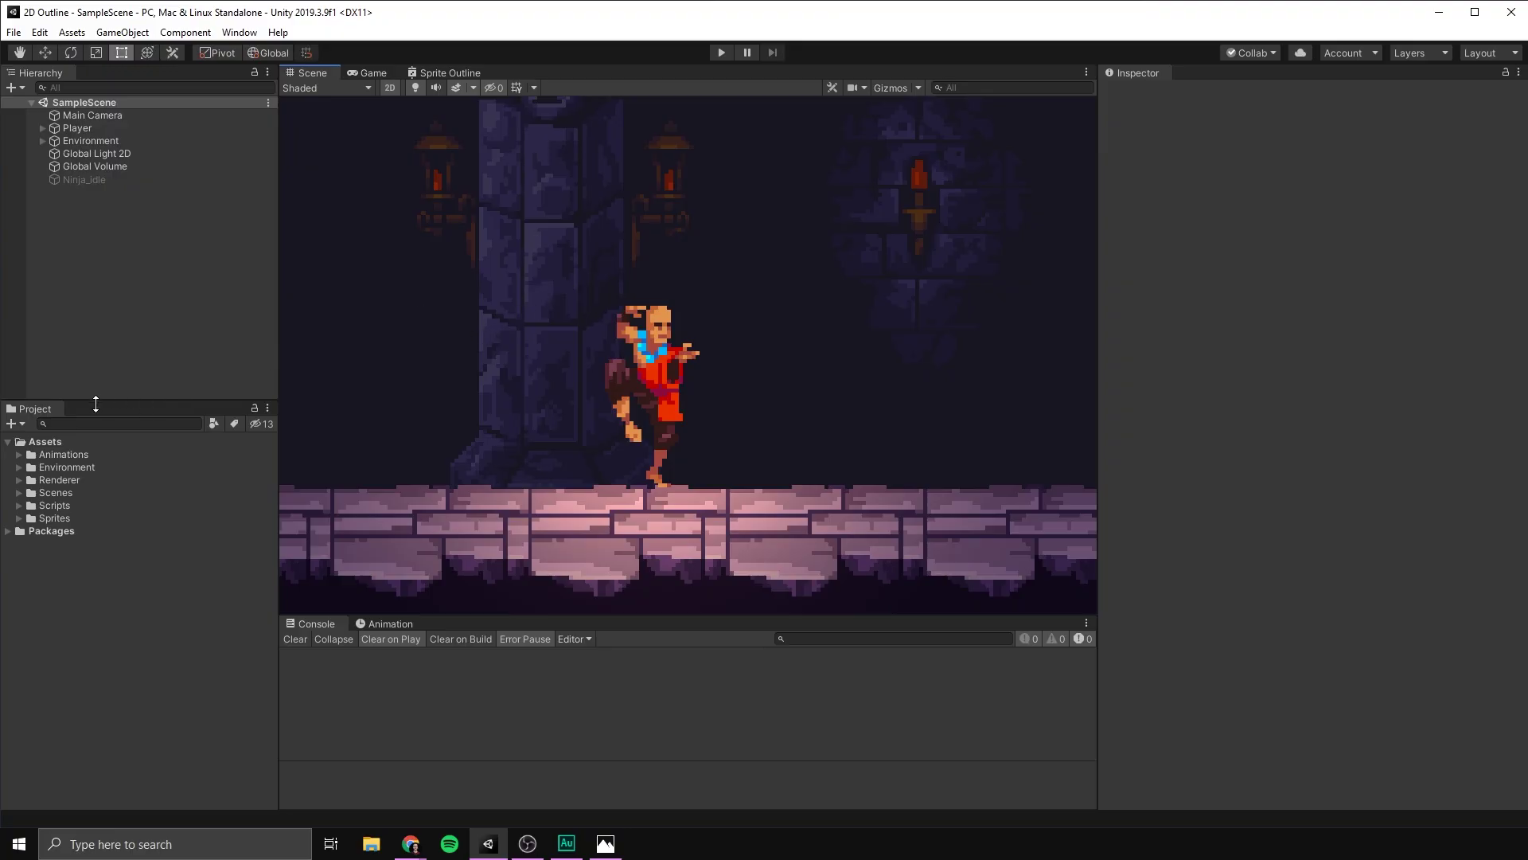
left_click(11, 424)
mouse_move(131, 174)
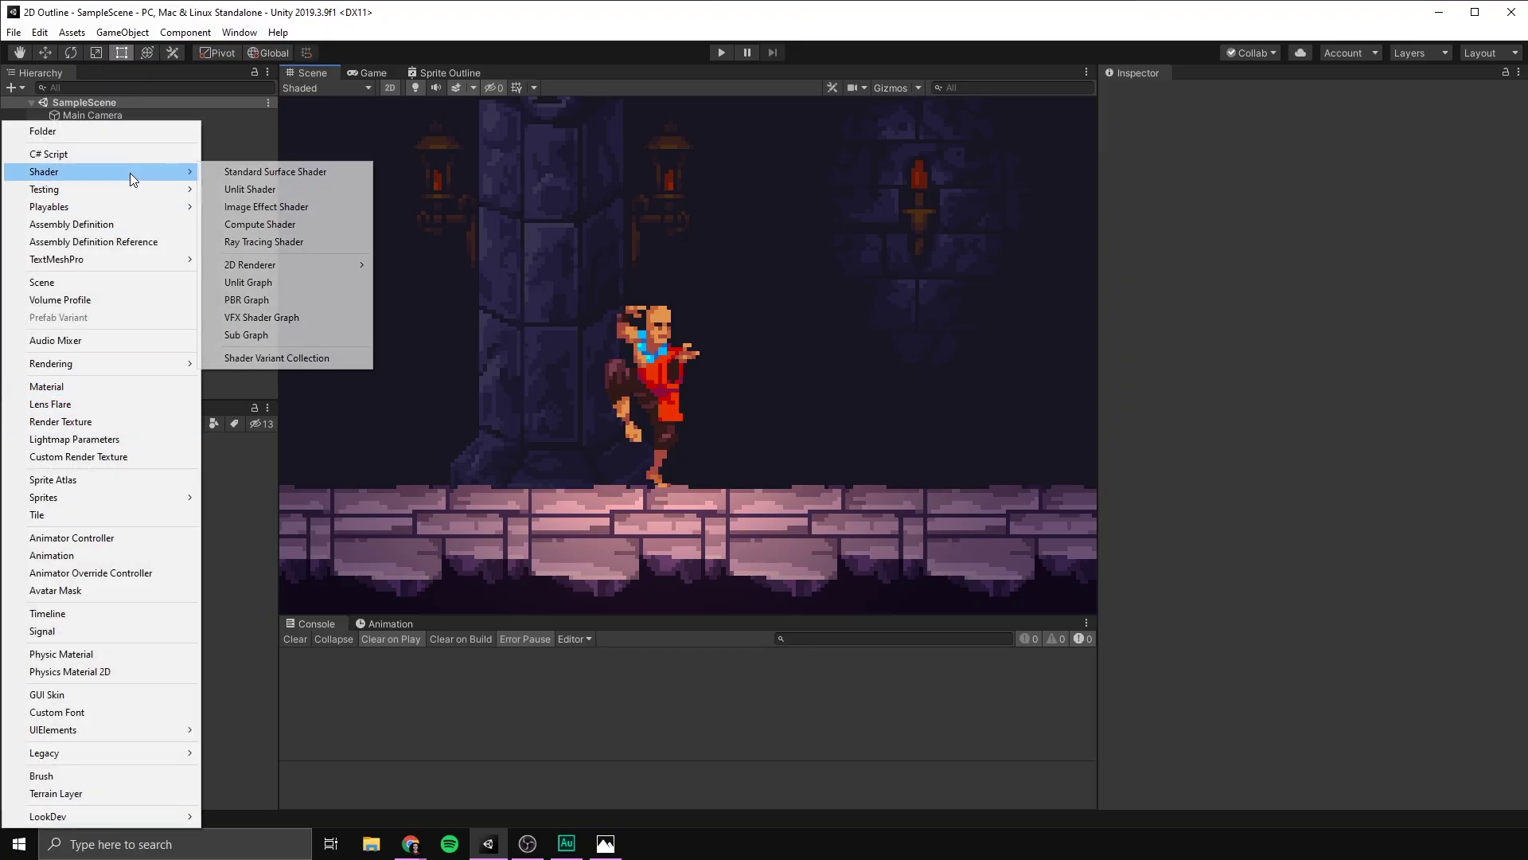
mouse_move(303, 265)
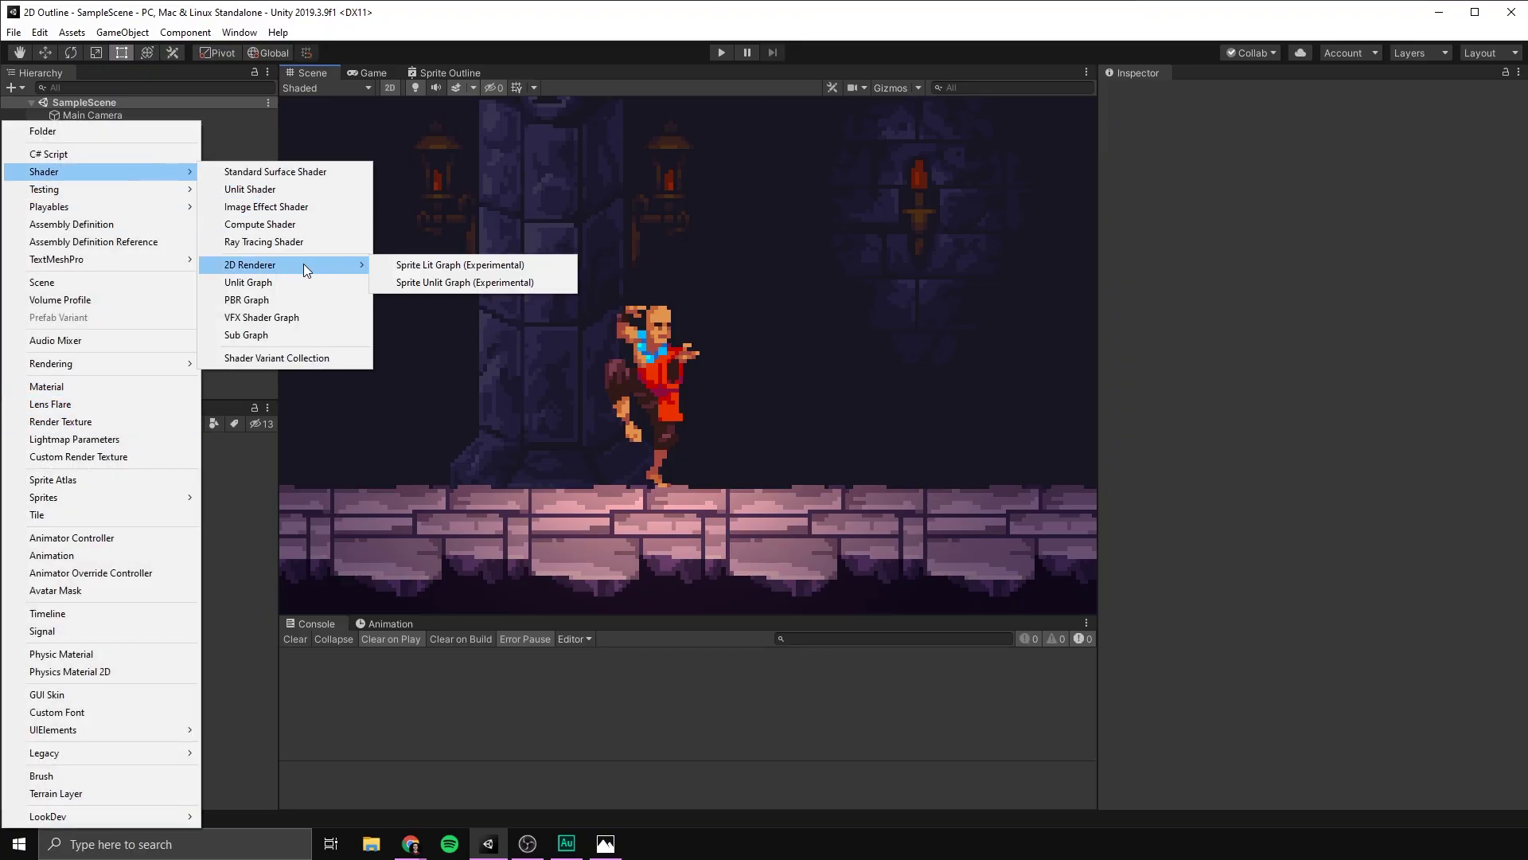
left_click(508, 286)
type("Sprite Outline")
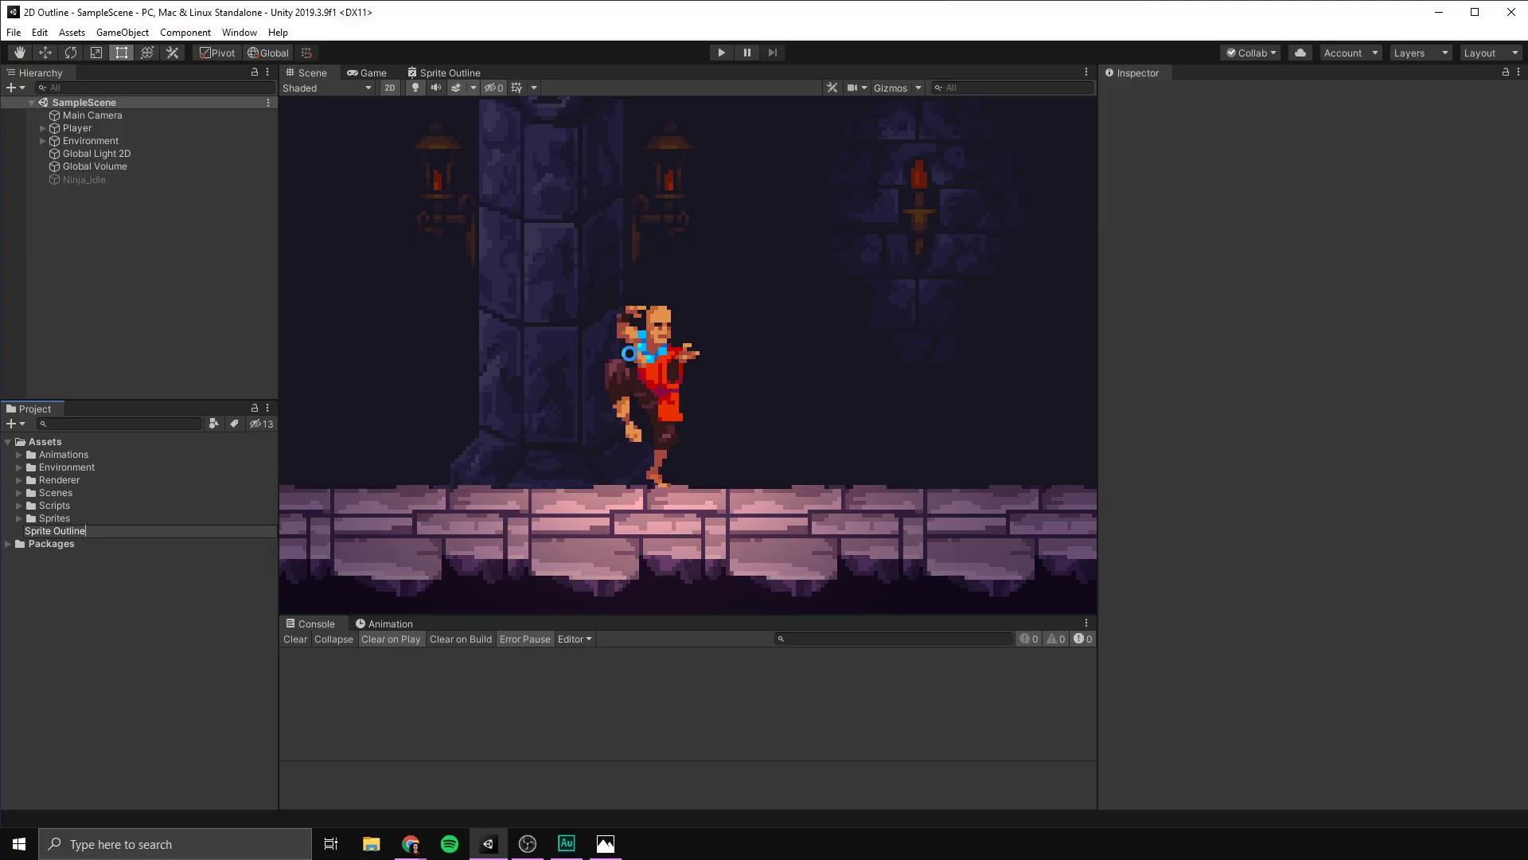
key("Return")
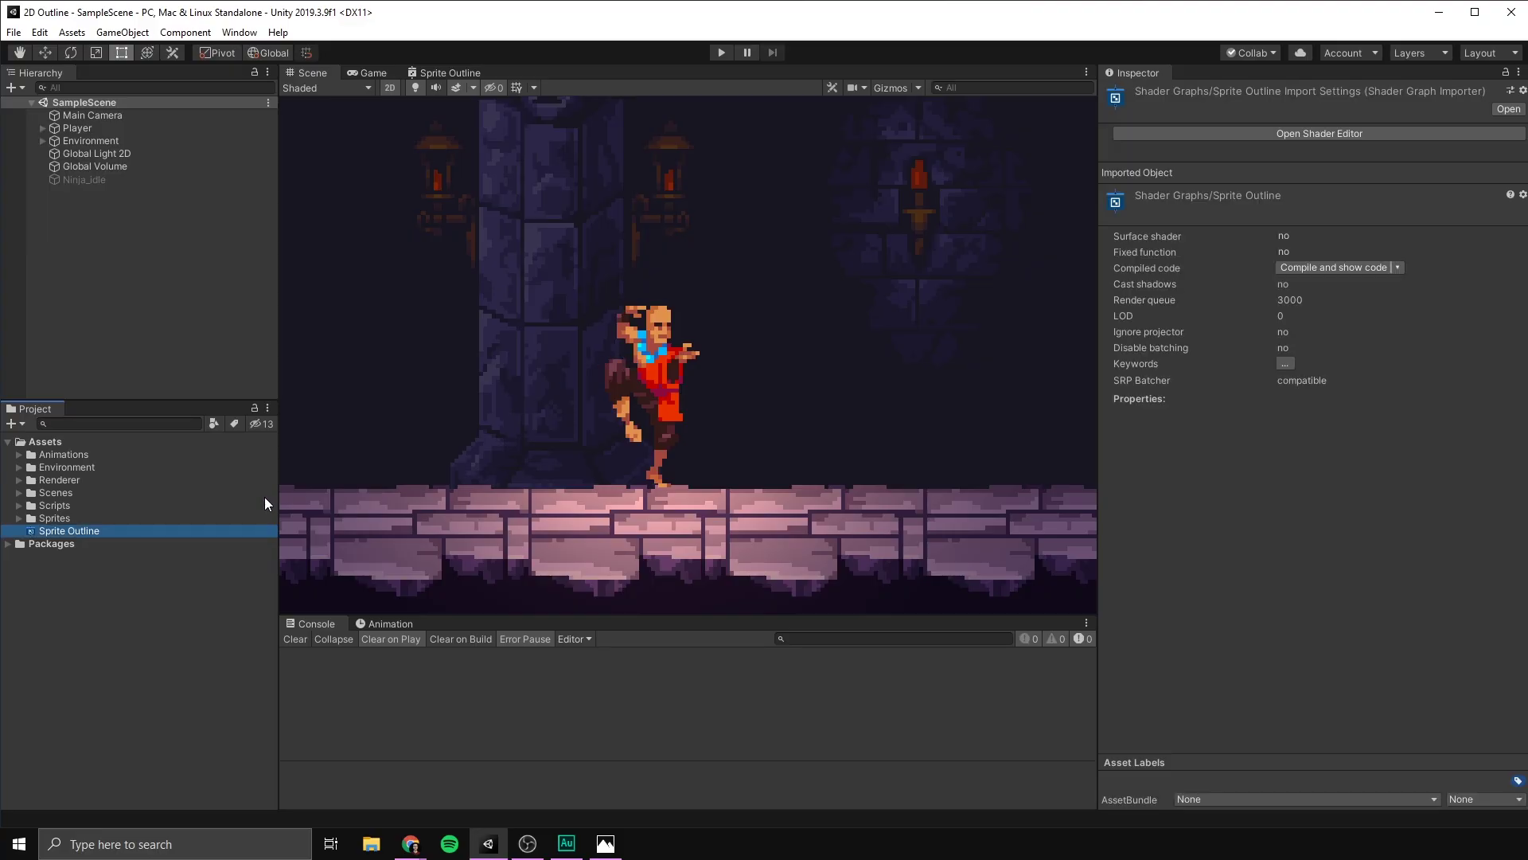
Create a material named Player from the Sprite Outline shader and assign it to the Player object in the scene
right_click(40, 530)
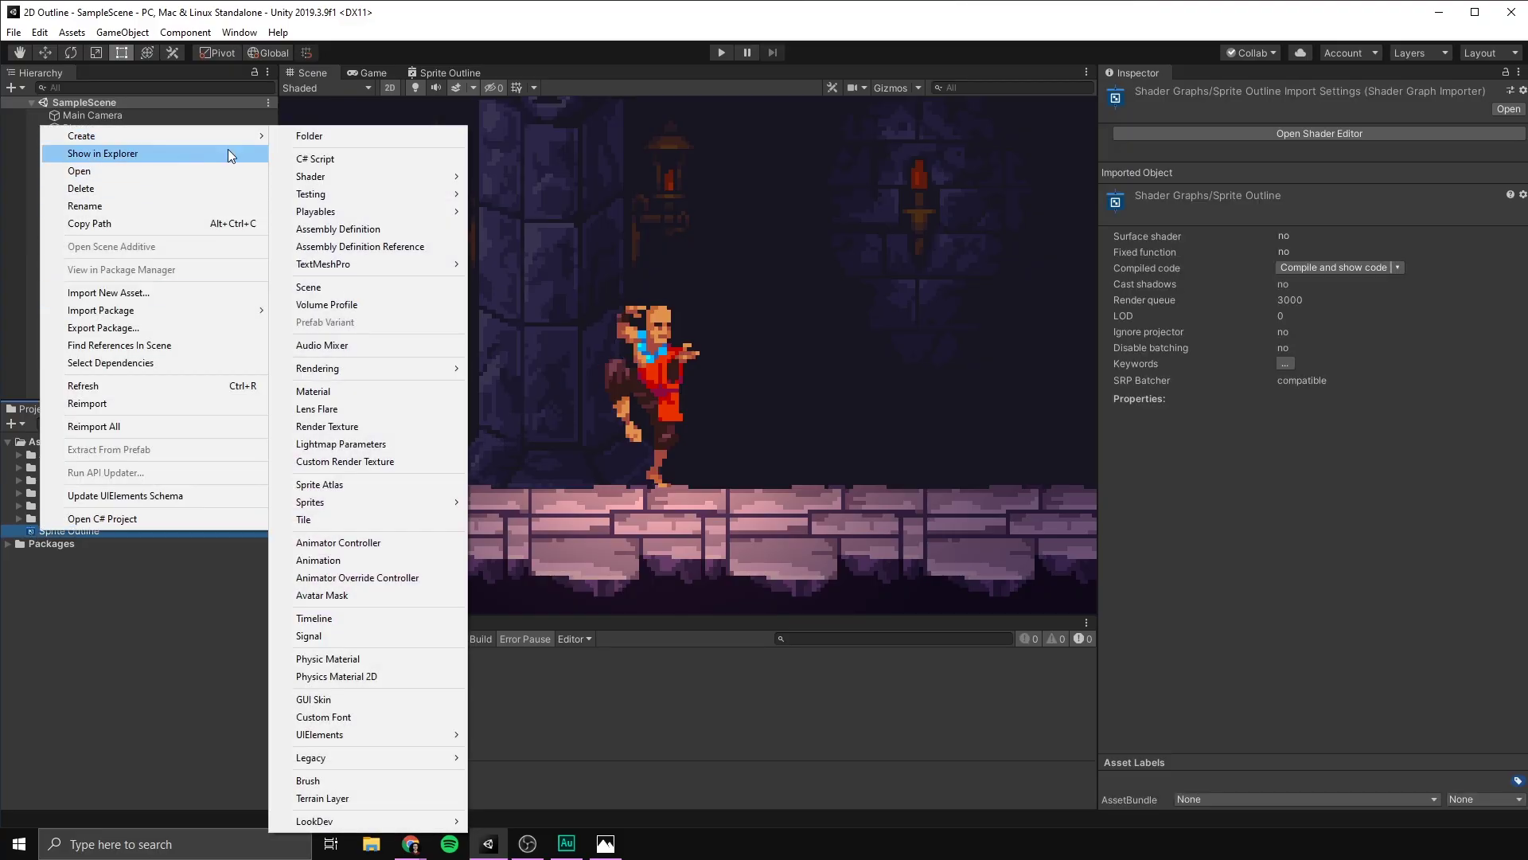
left_click(333, 393)
type("Player")
key("Return")
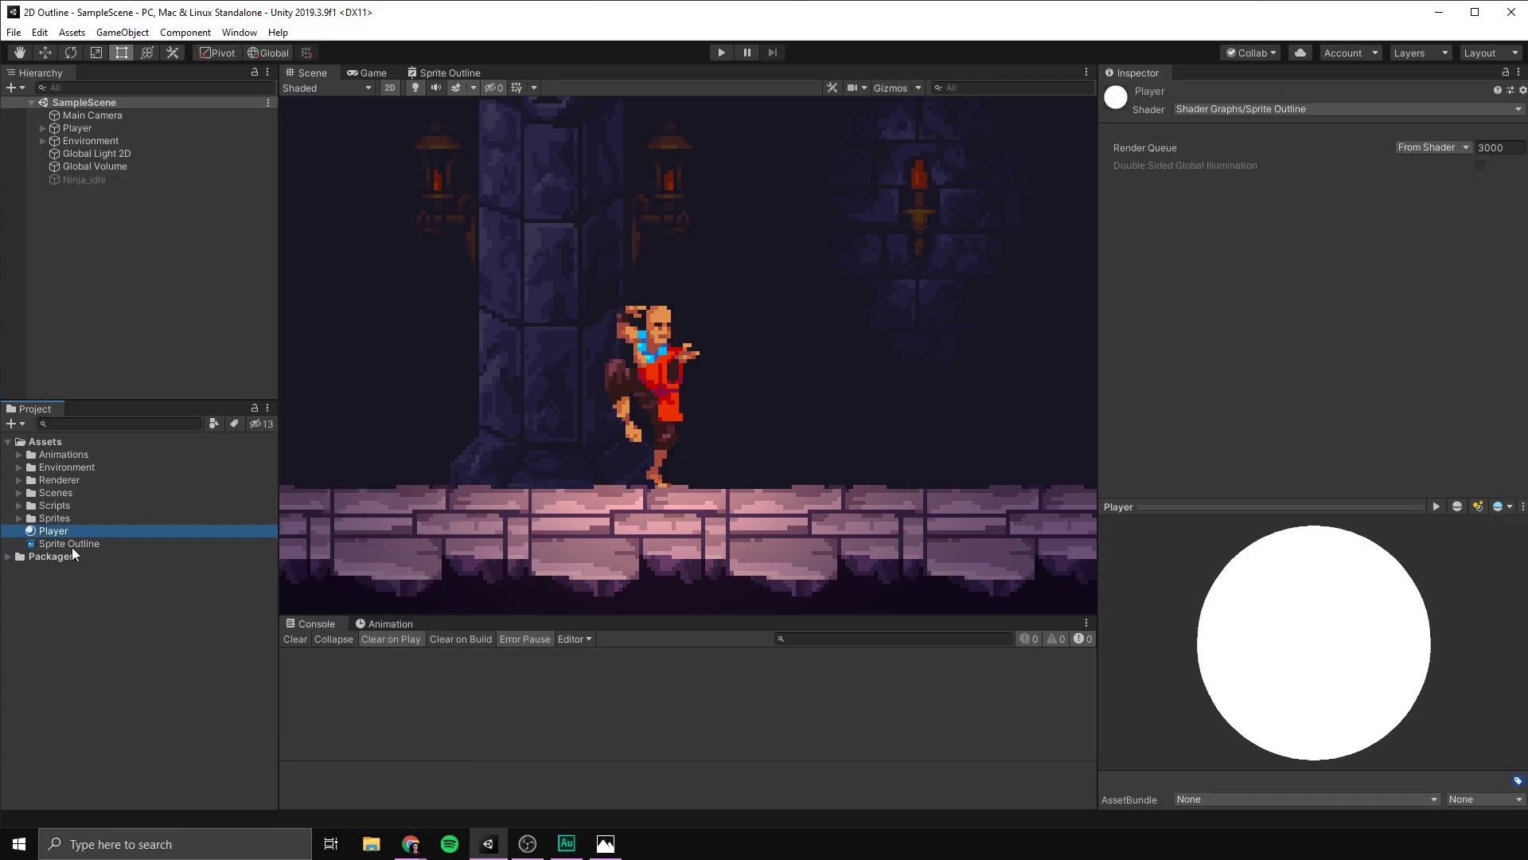
left_click_drag(61, 528, 82, 128)
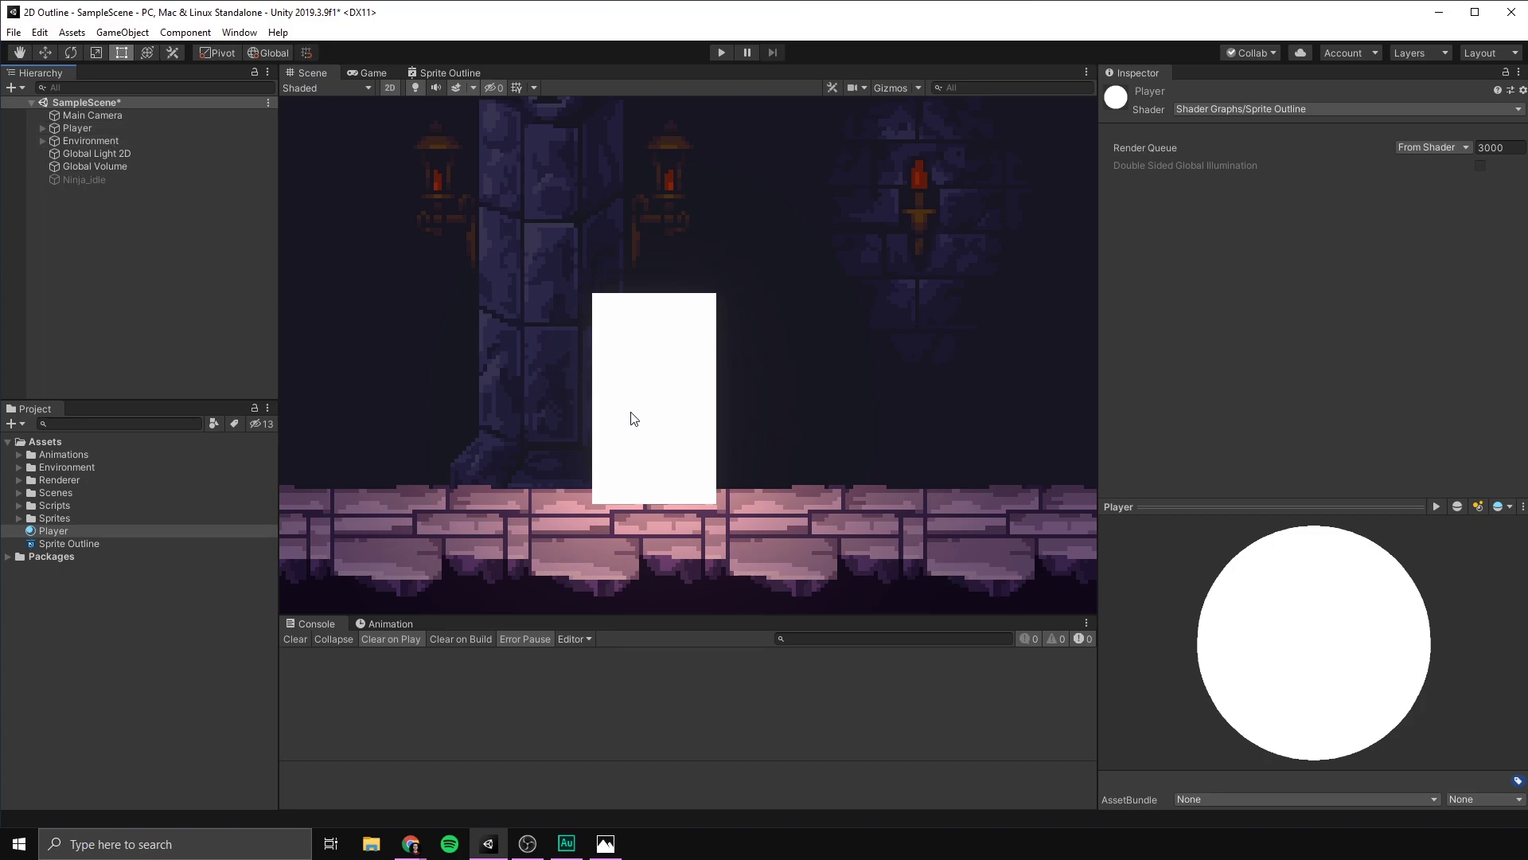
Open the Sprite Outline shader graph in a maximized window and position its blackboard and Sprite Unlit Master node for editing
left_click(34, 544)
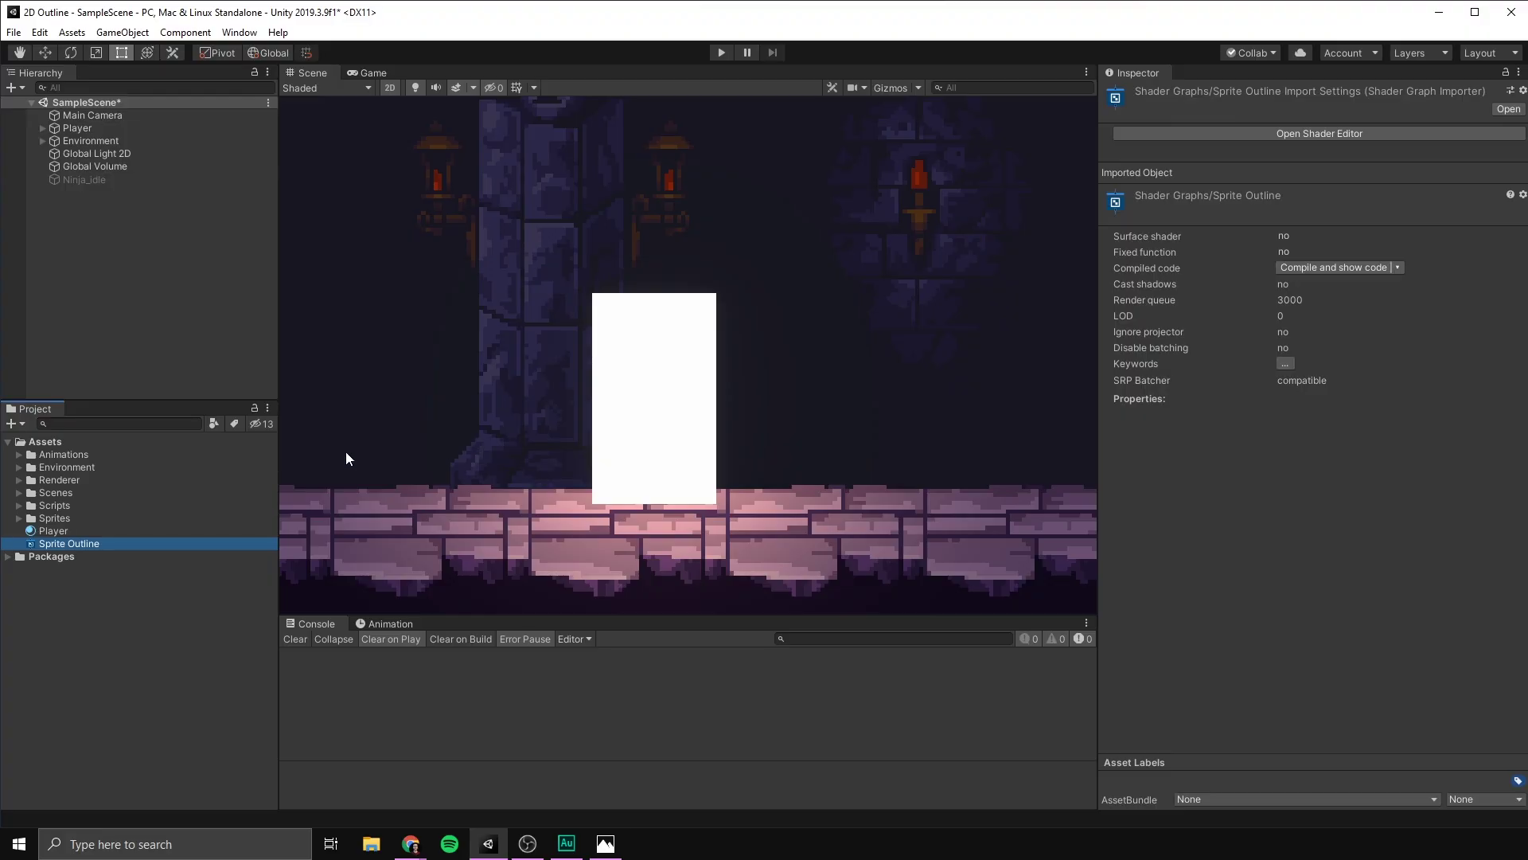
double_click(50, 543)
left_click_drag(446, 72, 346, 1)
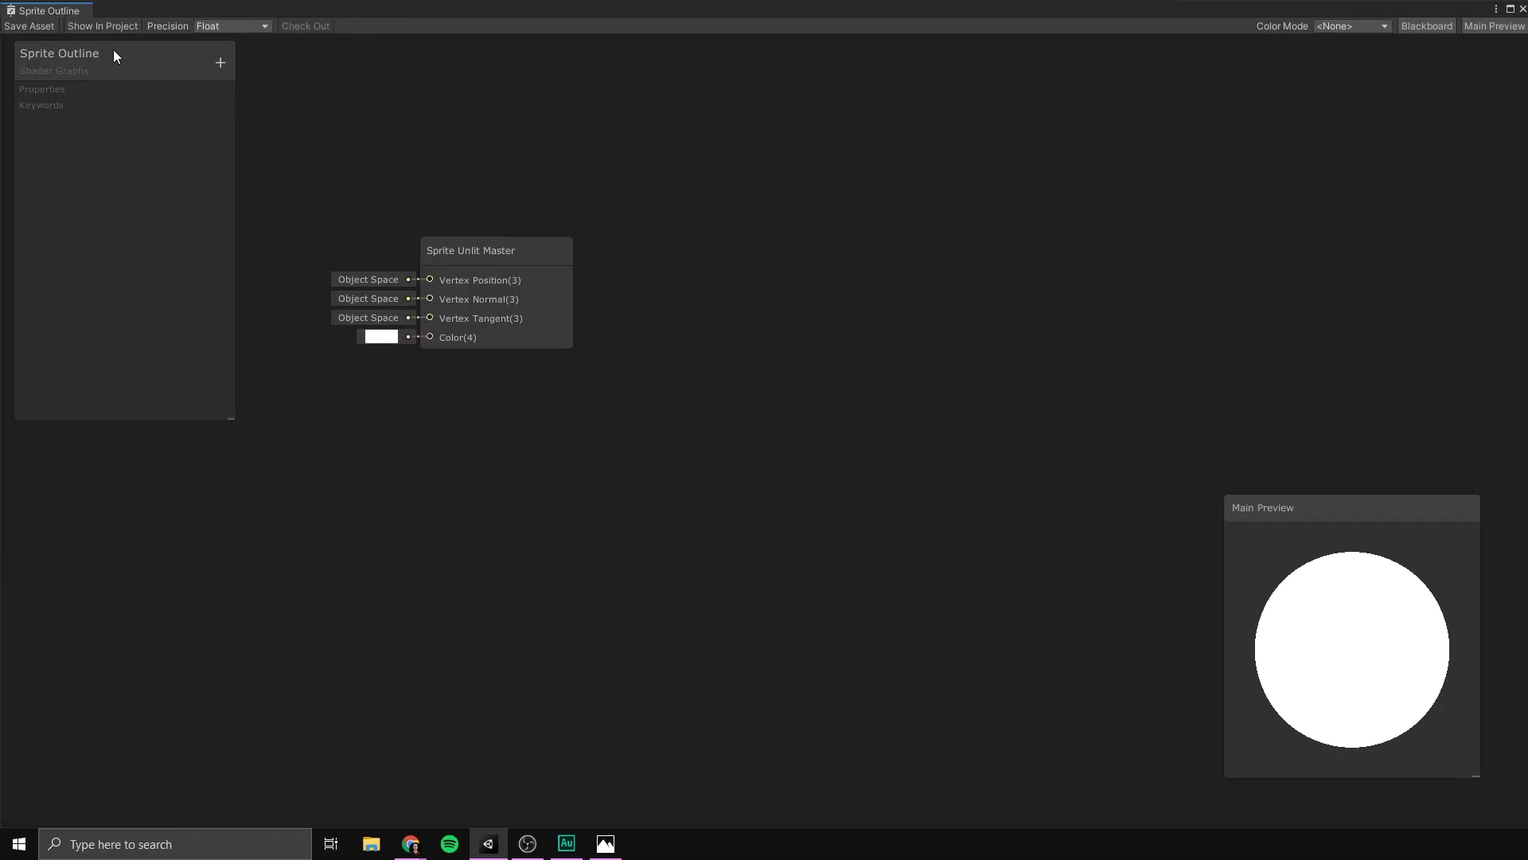
left_click_drag(113, 50, 117, 66)
middle_click_drag(373, 129, 836, 256)
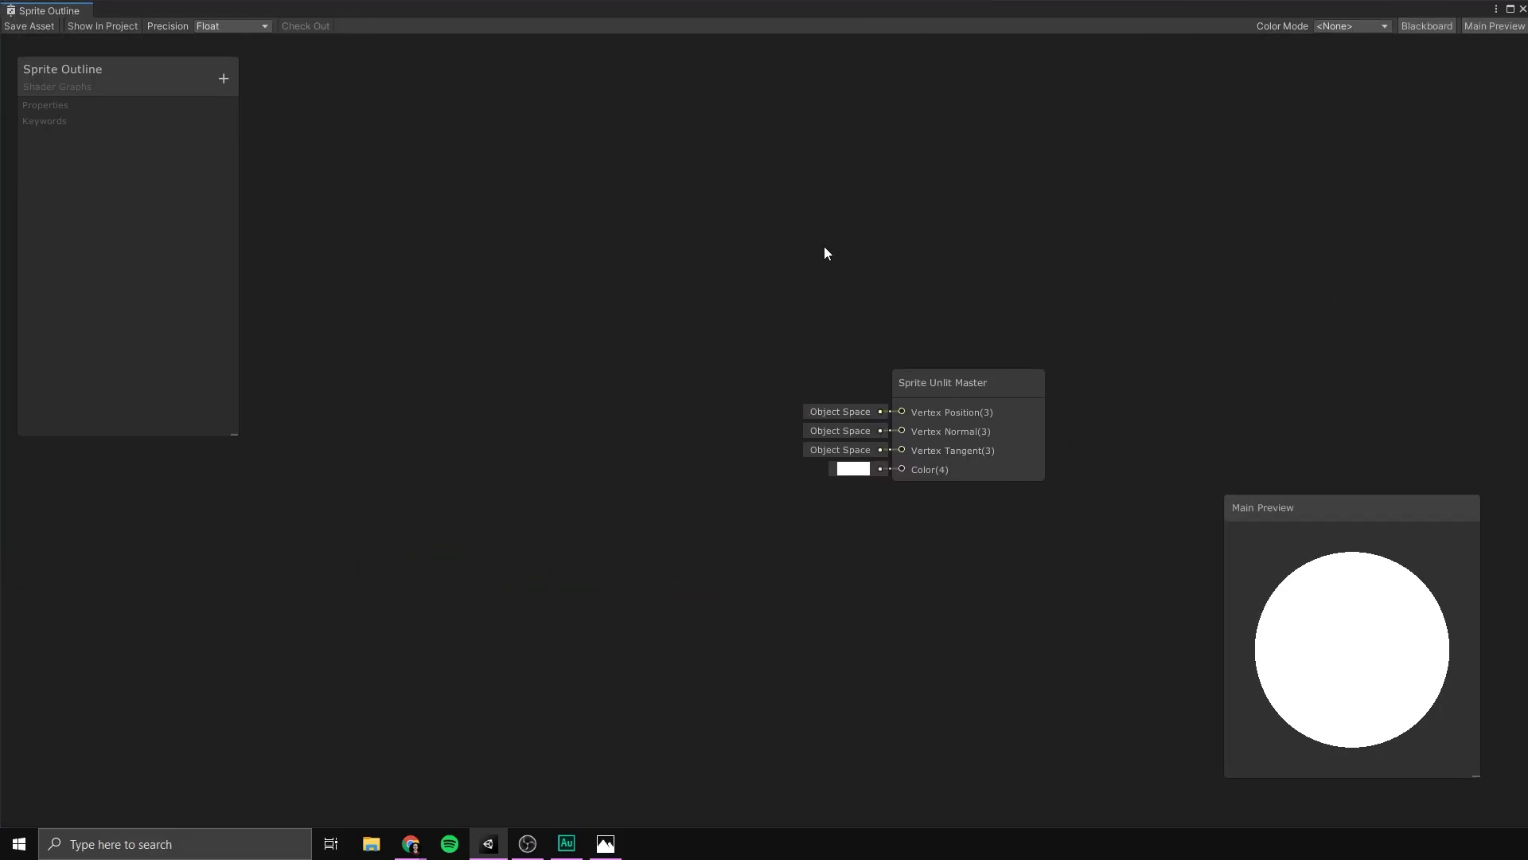
left_click_drag(726, 265, 1087, 575)
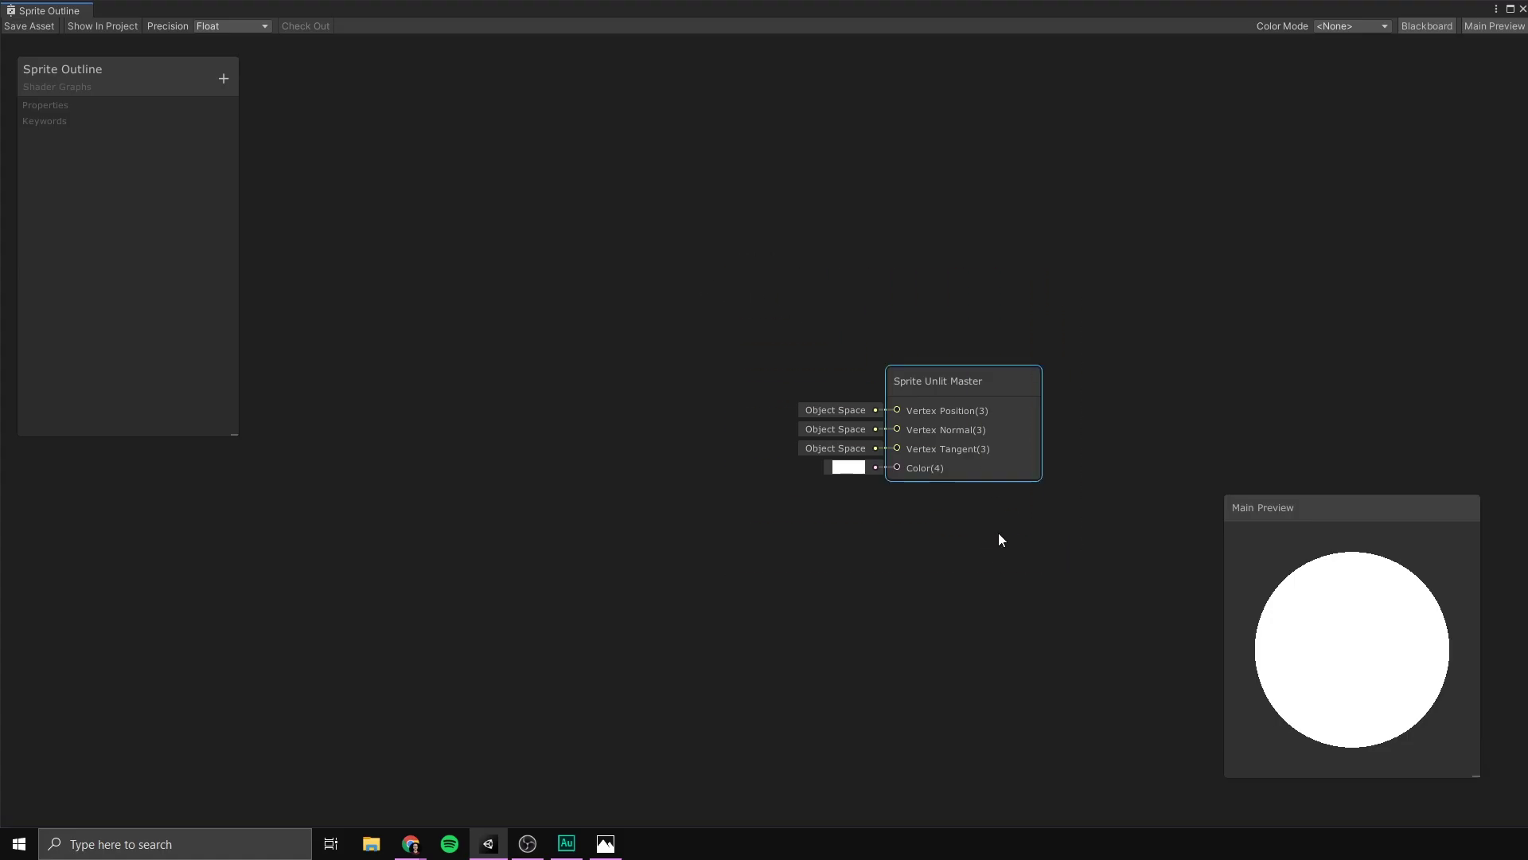
left_click(962, 530)
Add a Texture2D property named MainTex to the graph and set its reference to _MainTex
left_click(224, 78)
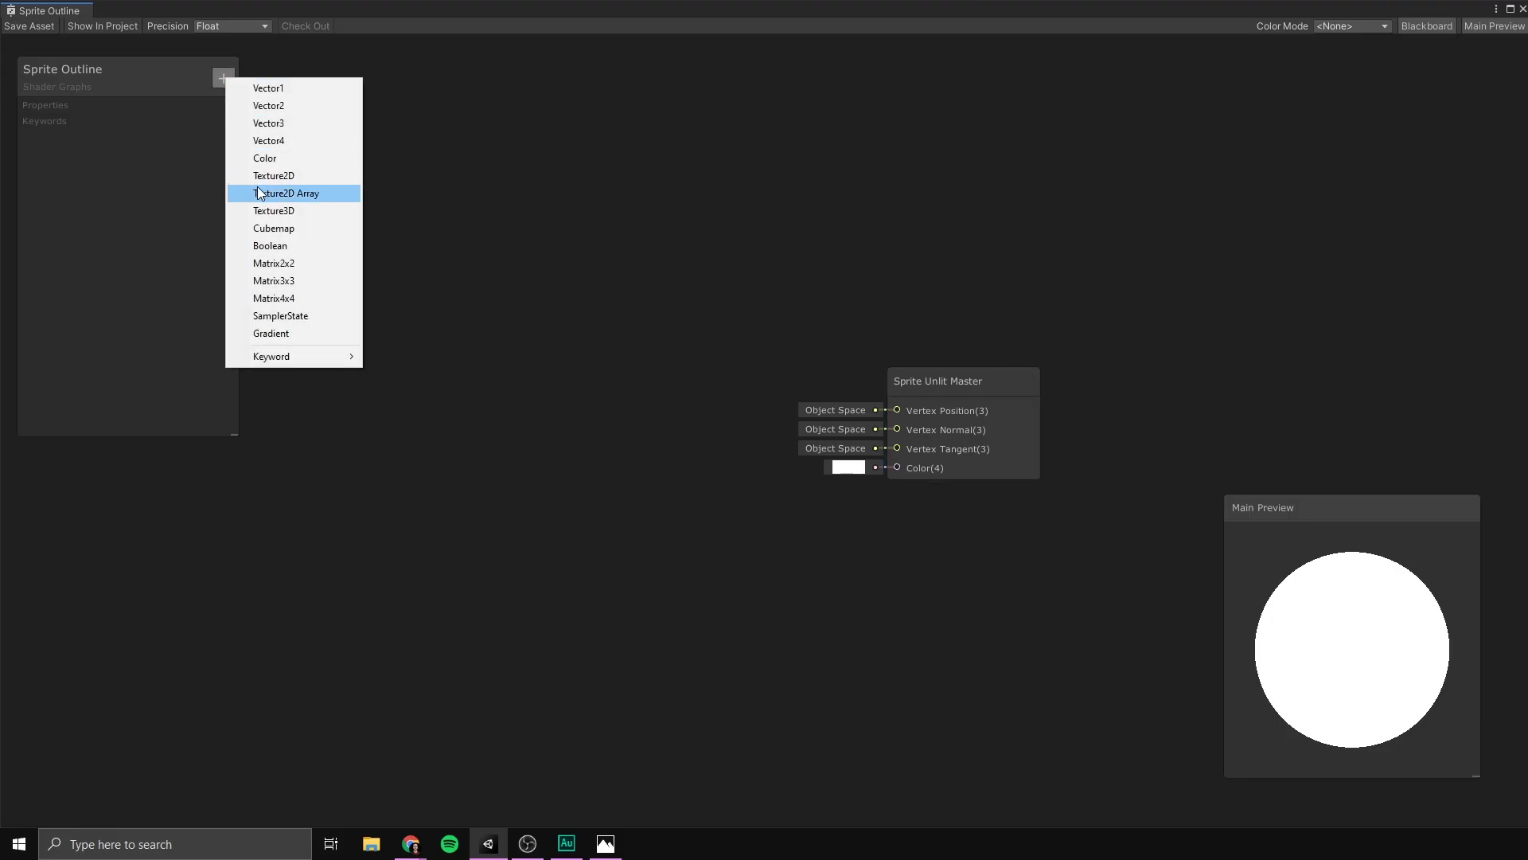
left_click(308, 175)
type("MainTex")
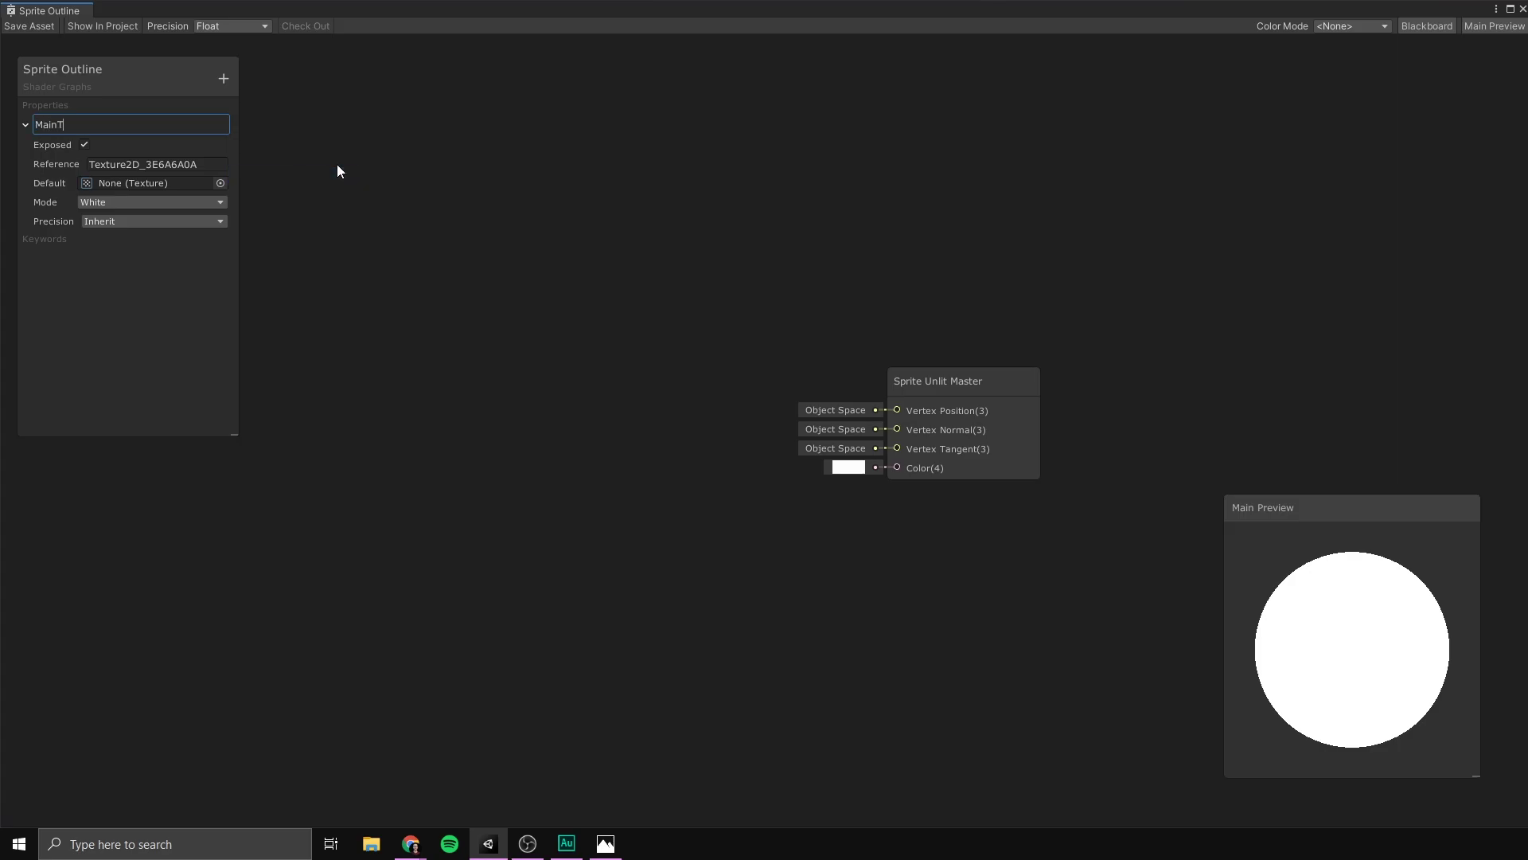
key("Return")
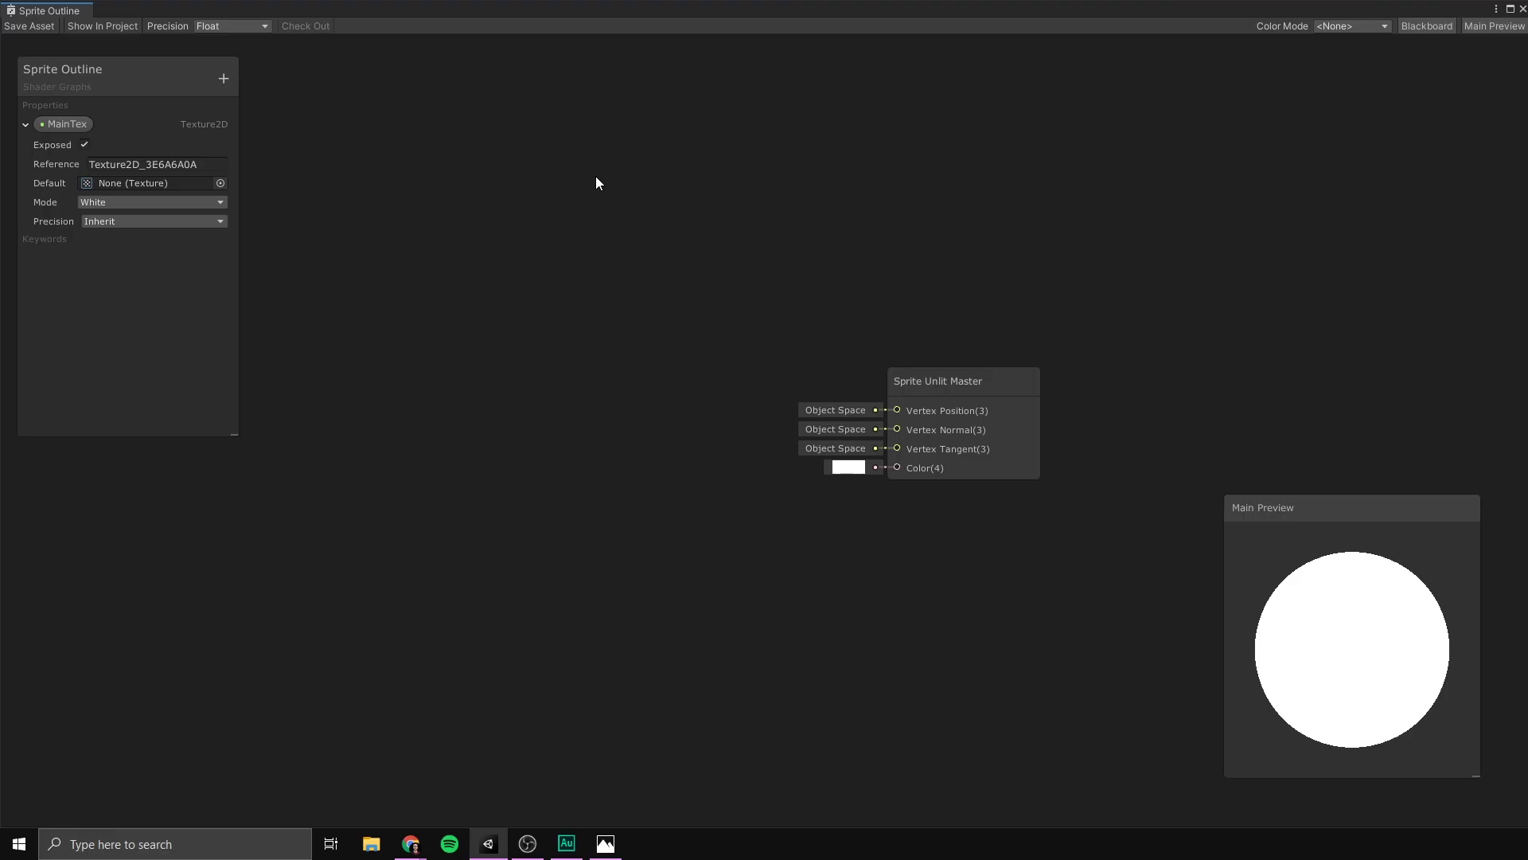
left_click(160, 165)
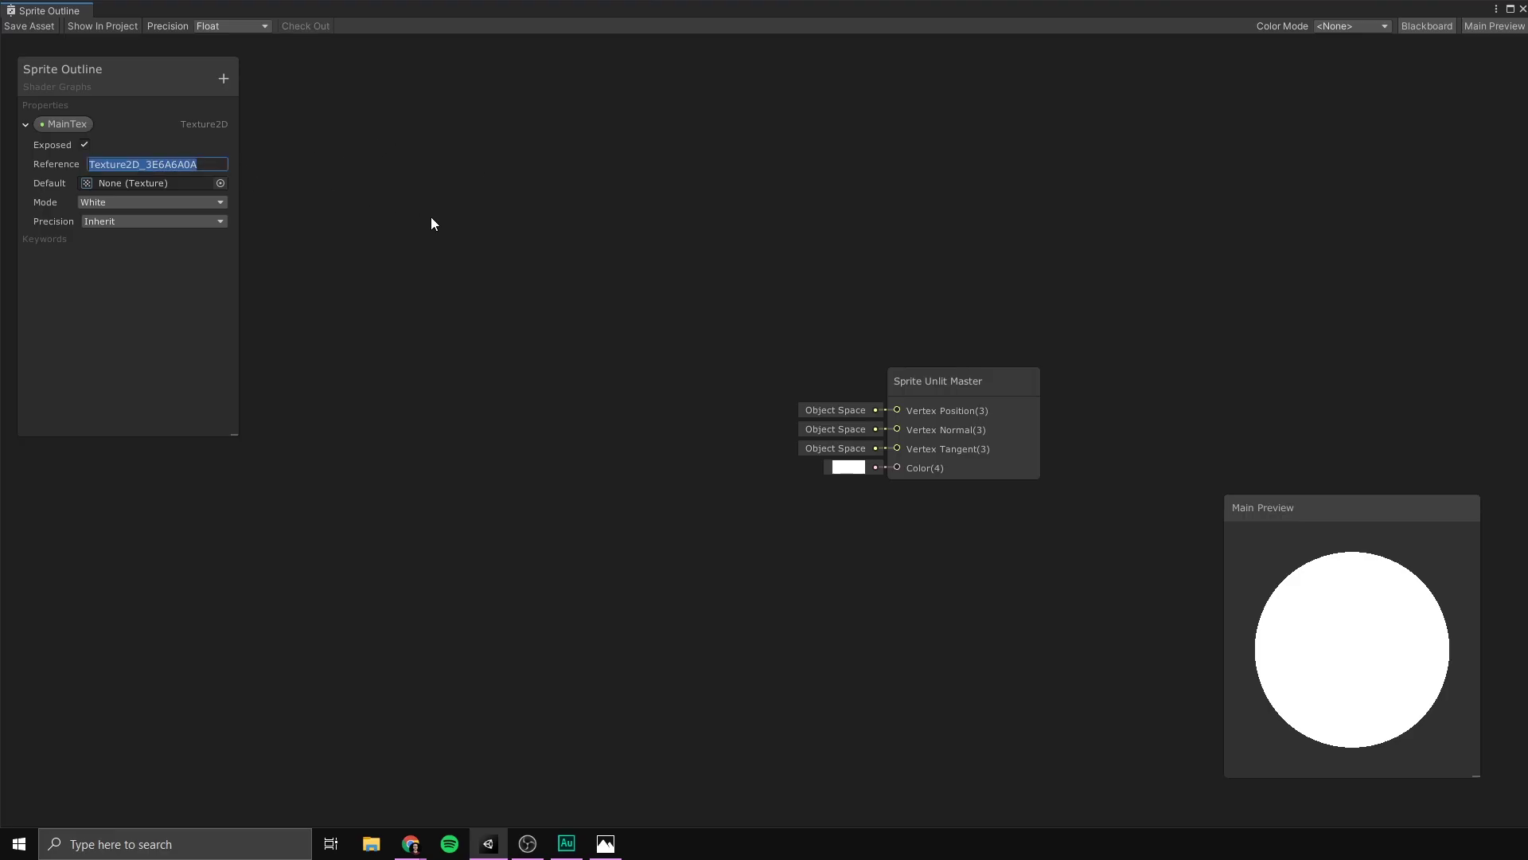
type("_MainTex")
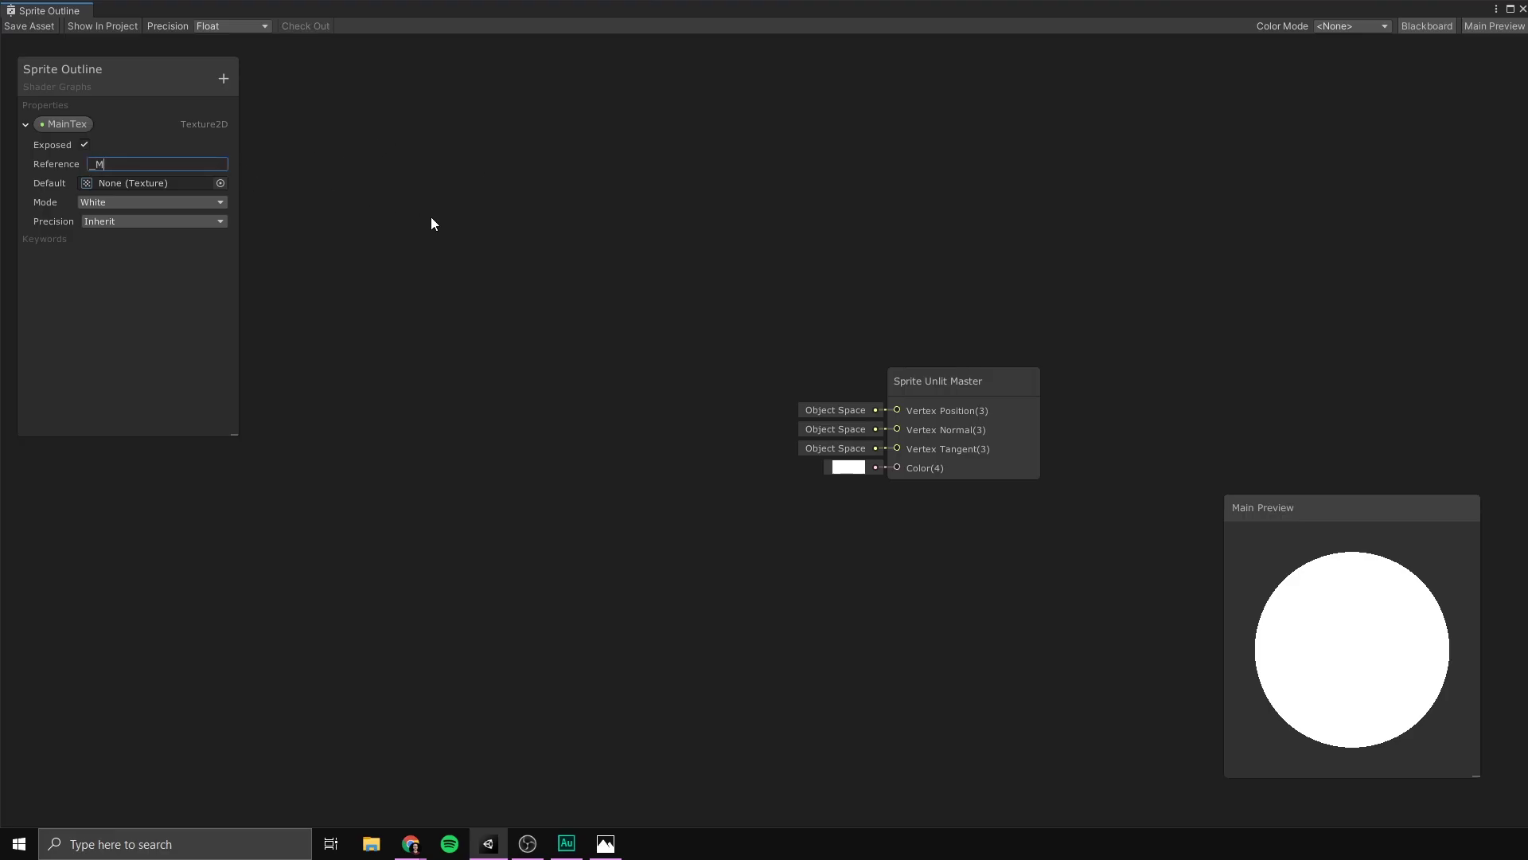
key("Return")
Place MainTex in the graph, feed it into a new Sample Texture 2D node, and connect its RGBA output to the master's Color
left_click_drag(63, 126, 519, 322)
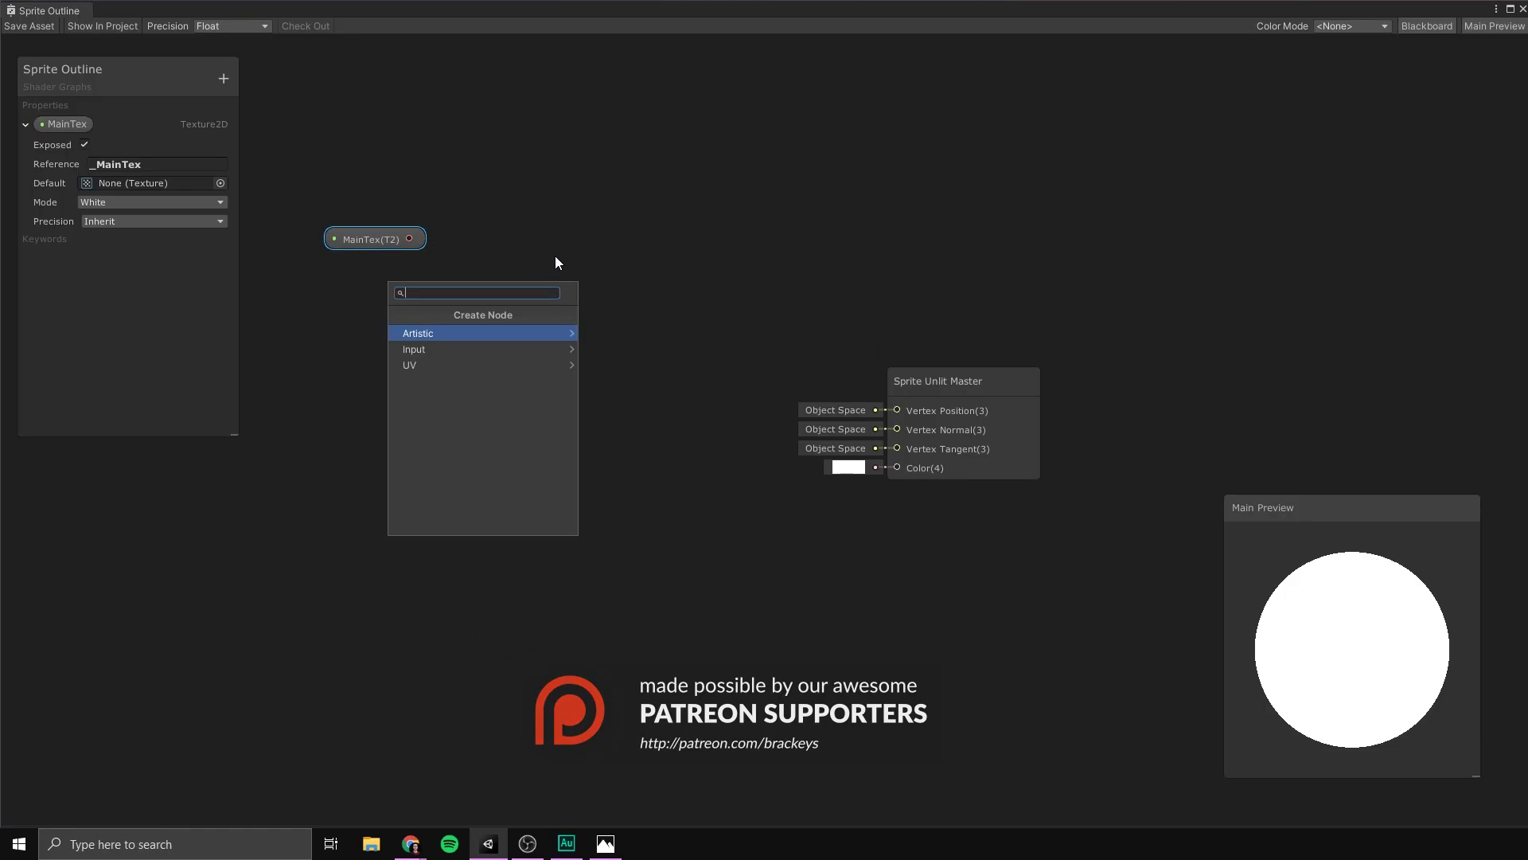
key("Return")
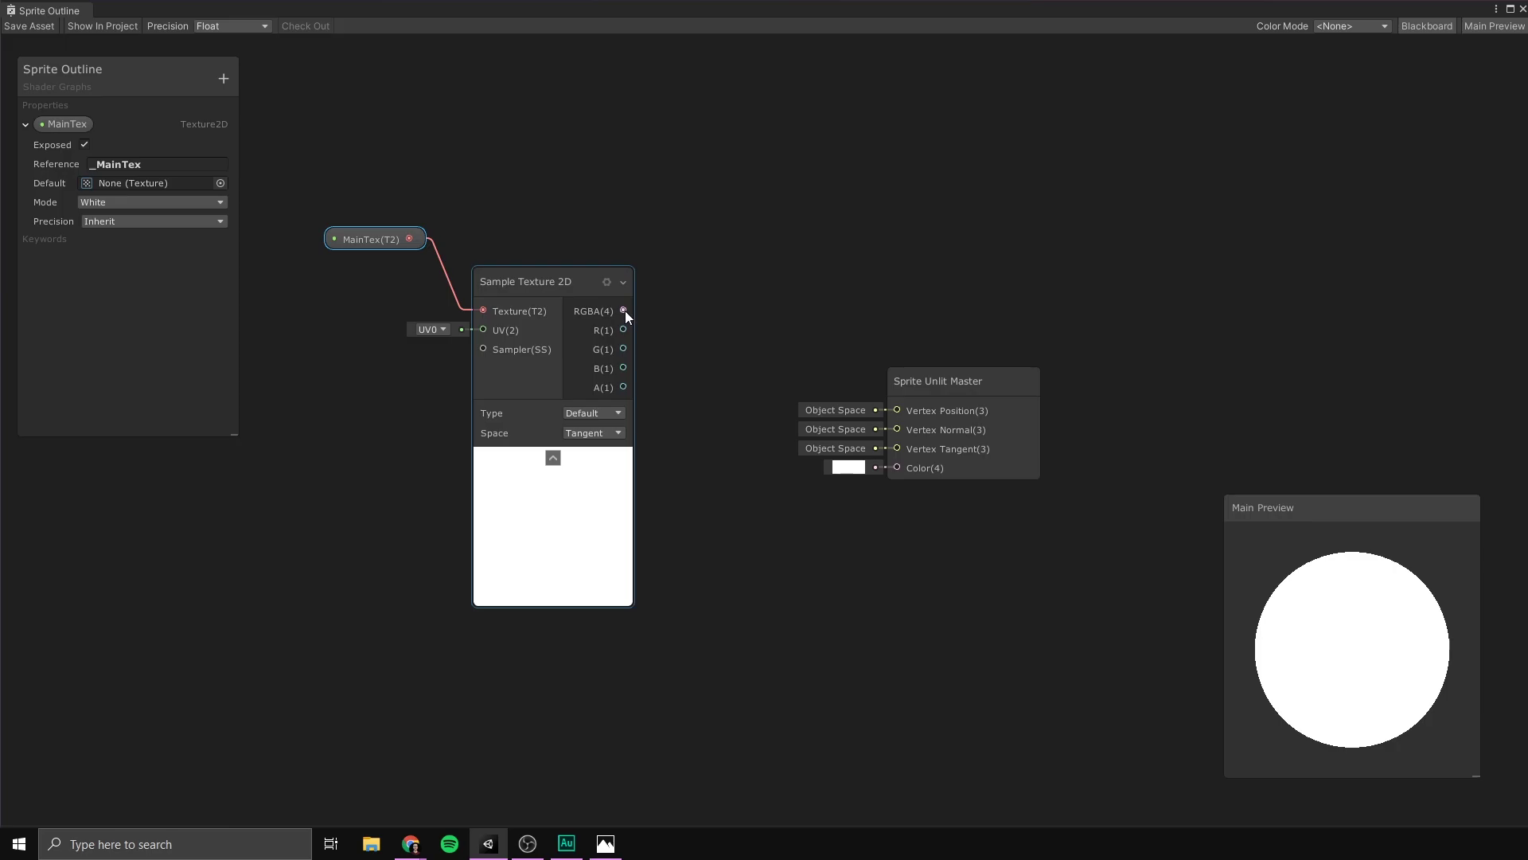
left_click_drag(624, 312, 883, 467)
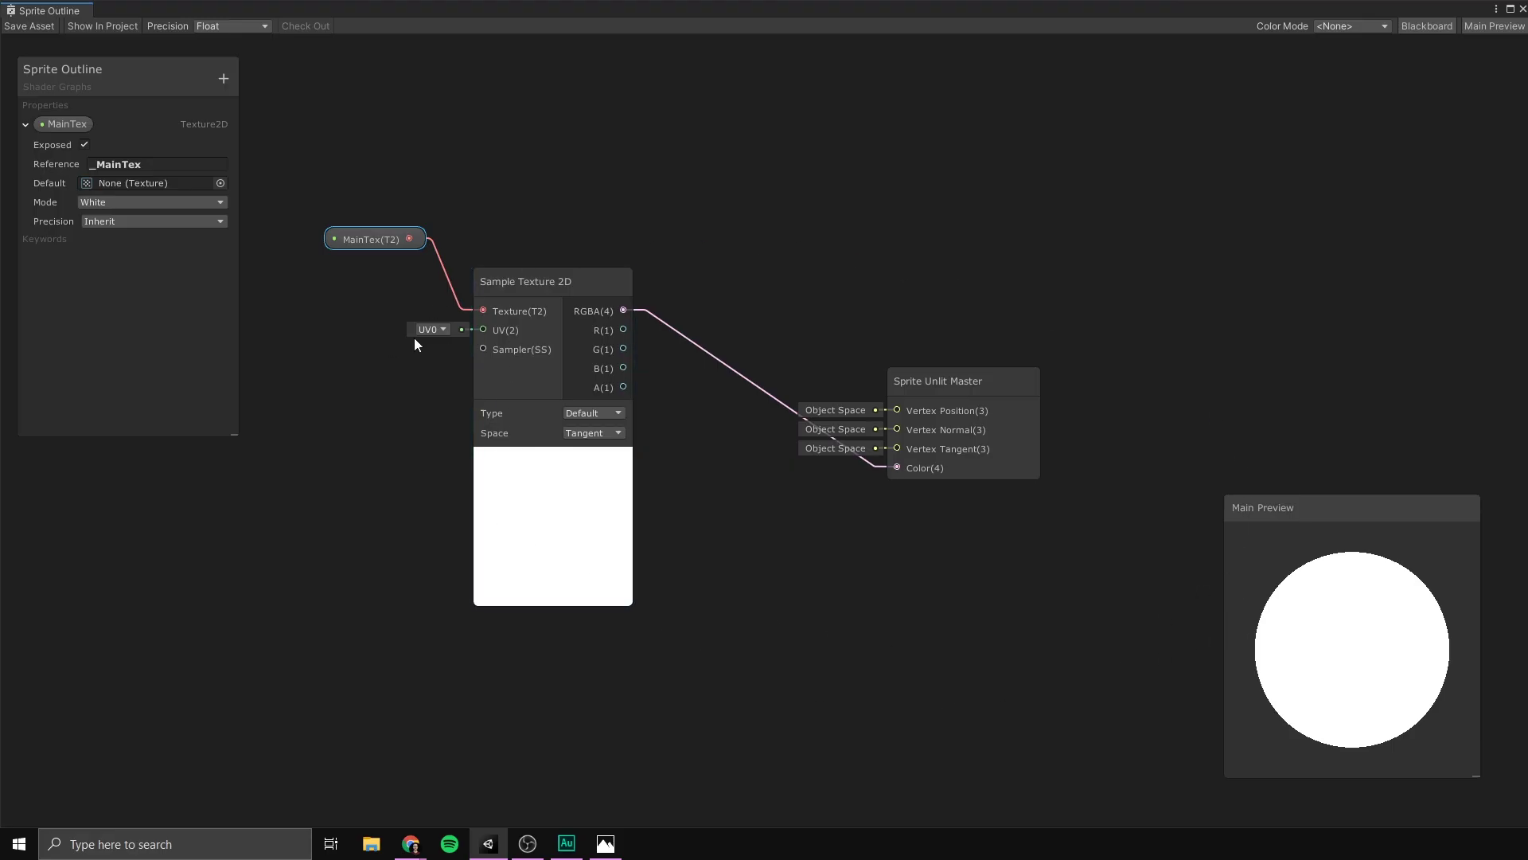
Assign the Player texture as MainTex's default and switch the main preview from a sphere to a flat quad
left_click(220, 183)
left_click_drag(1214, 203, 468, 83)
type("play")
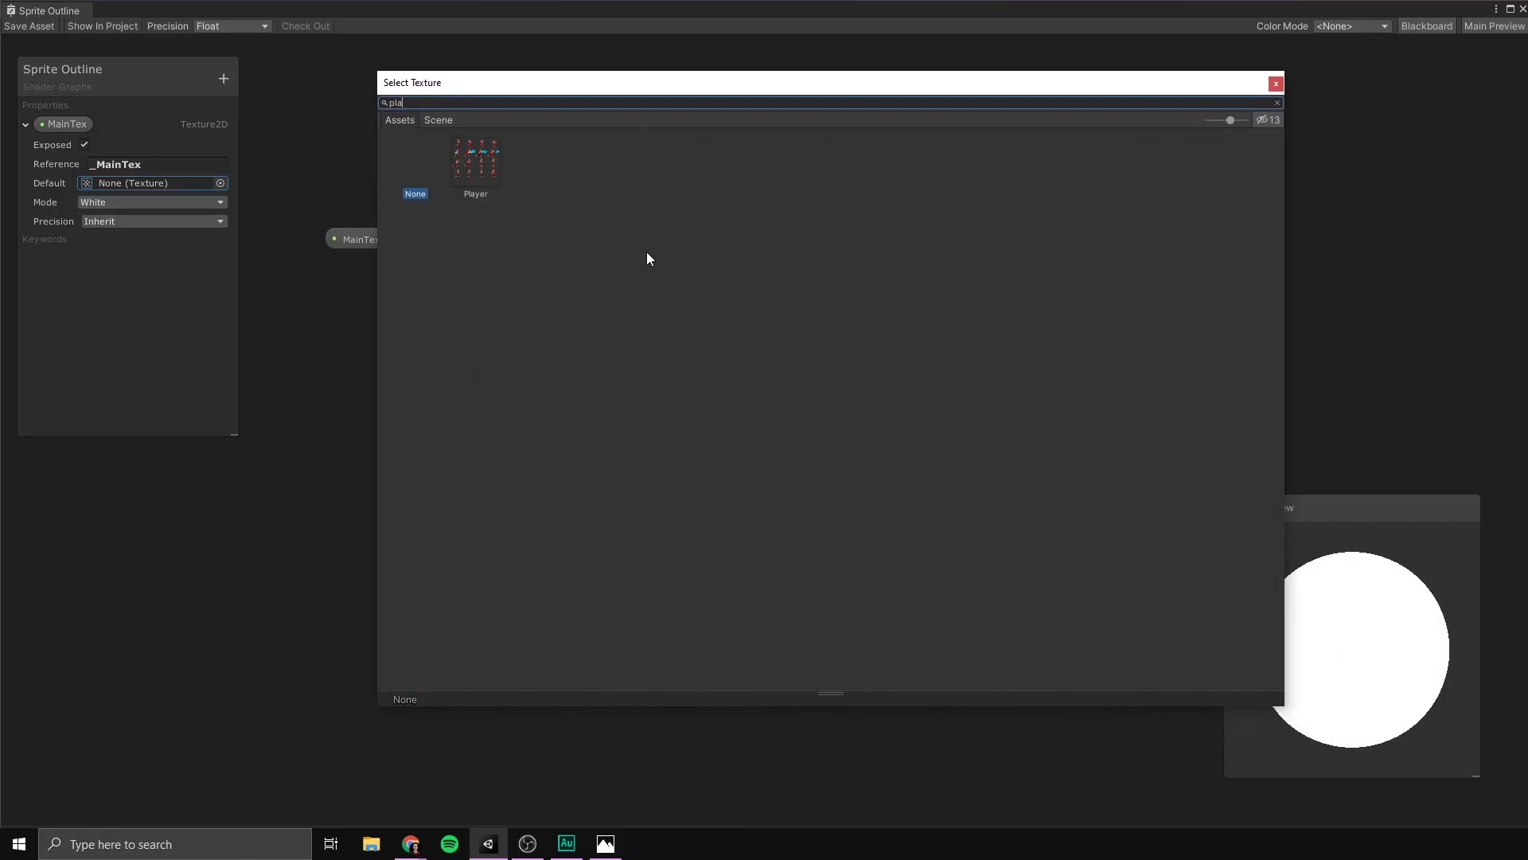
left_click(474, 162)
double_click(473, 163)
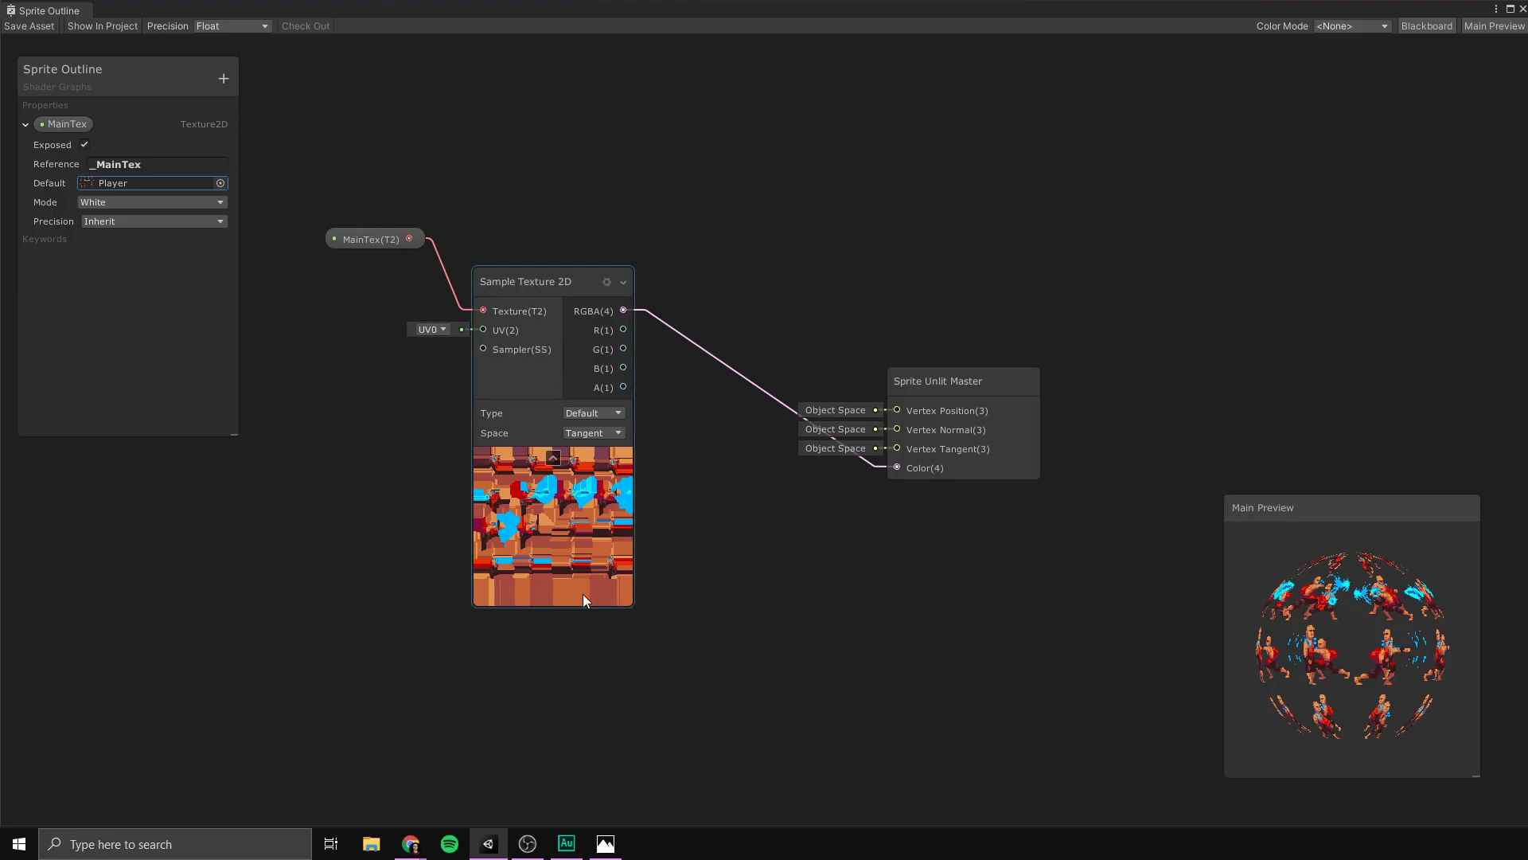
right_click(1328, 610)
left_click(1380, 684)
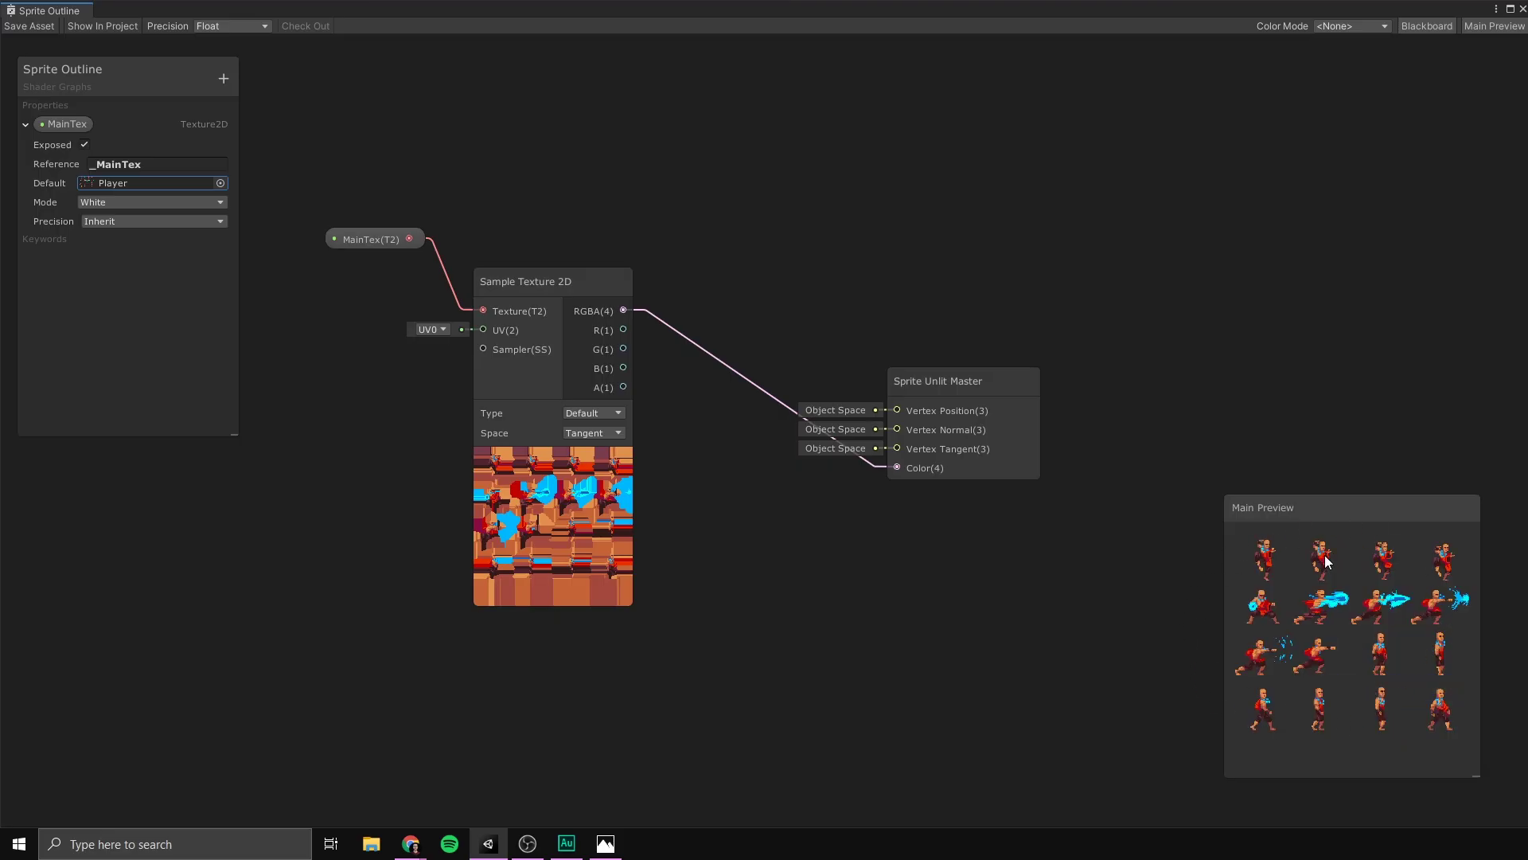
Save the shader graph asset and inspect the Player object's material in the scene
left_click(26, 31)
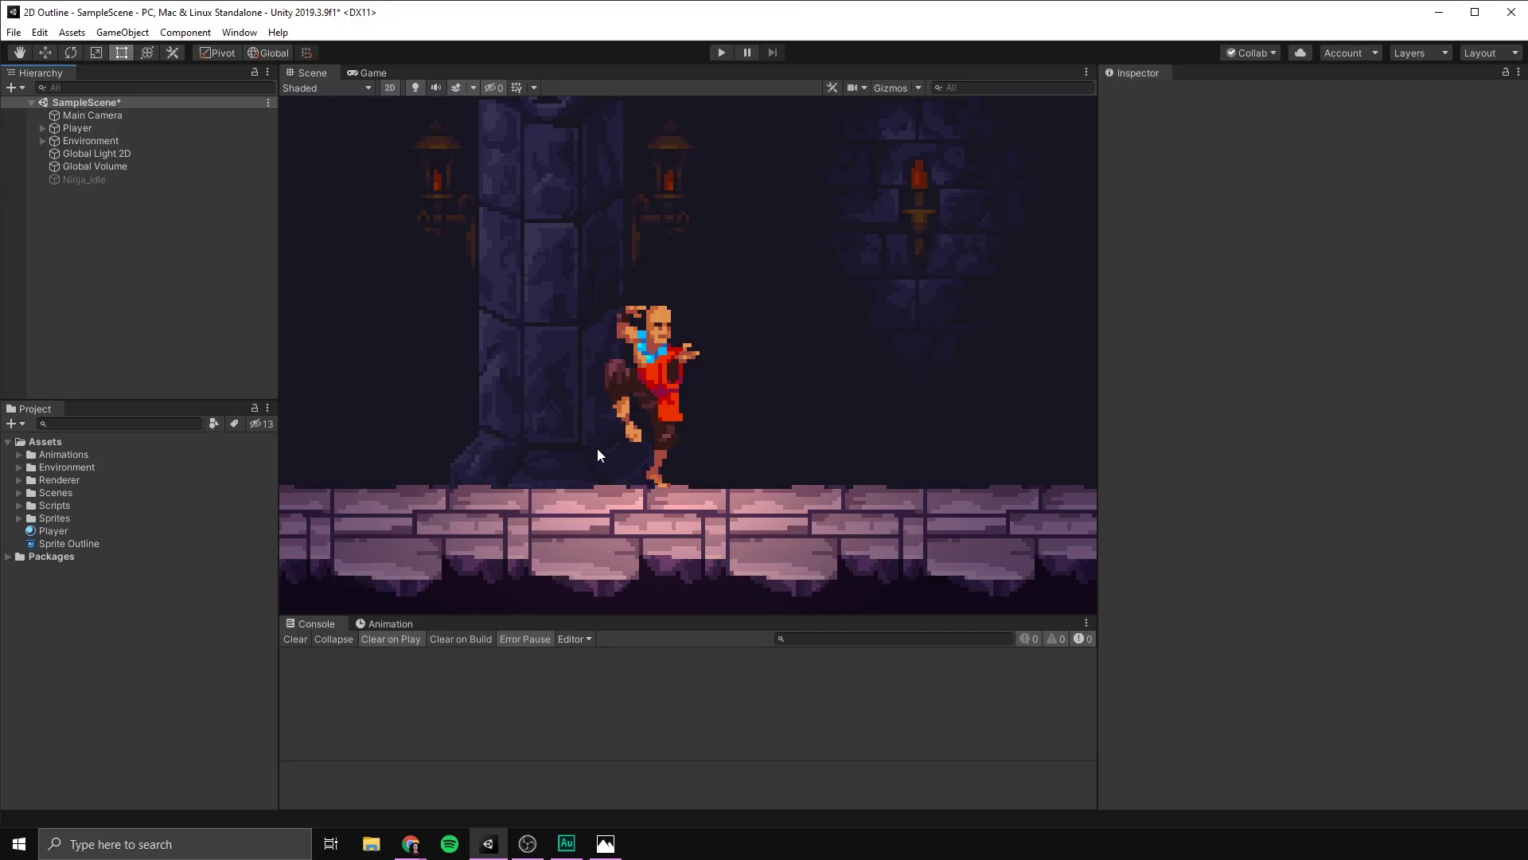
left_click(82, 128)
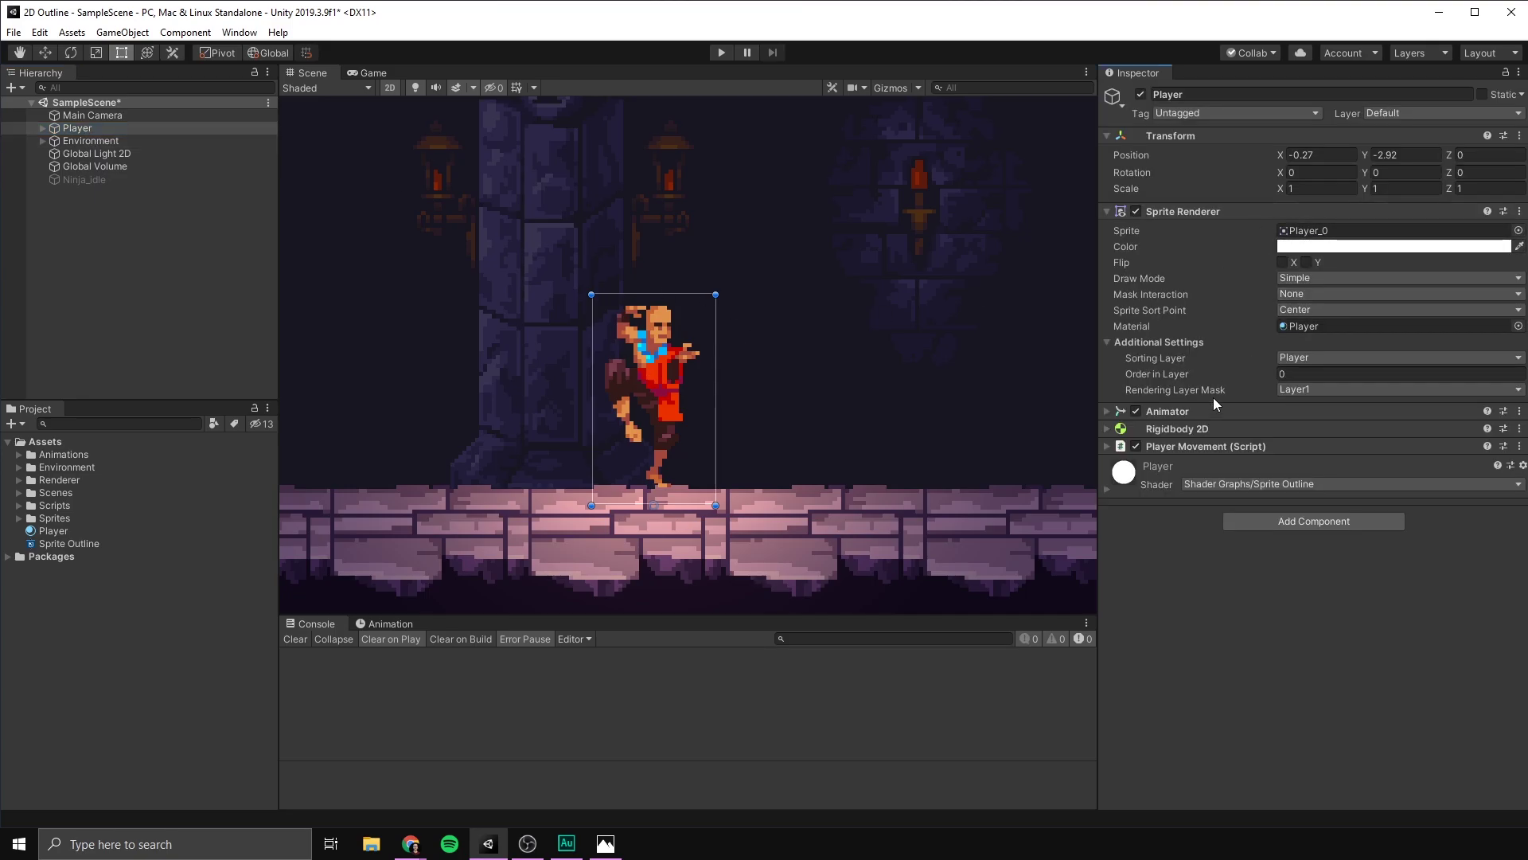
left_click(1190, 469)
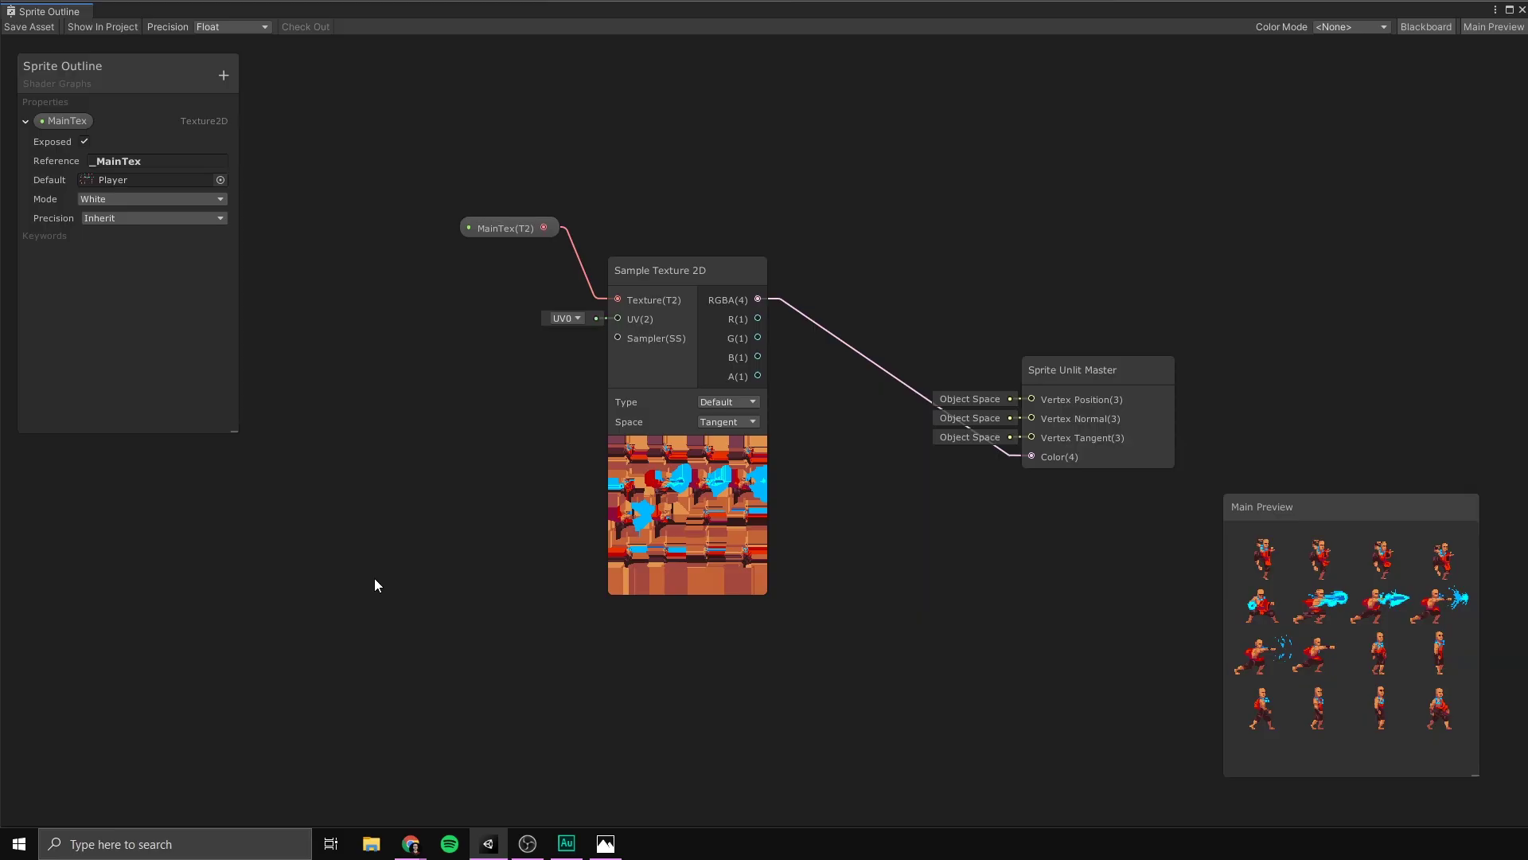
Move the Sprite Unlit Master node up above the texture sample and bring the MainTex node closer to it
left_click_drag(1072, 378, 852, 163)
left_click_drag(463, 242, 478, 286)
middle_click_drag(495, 209, 614, 208)
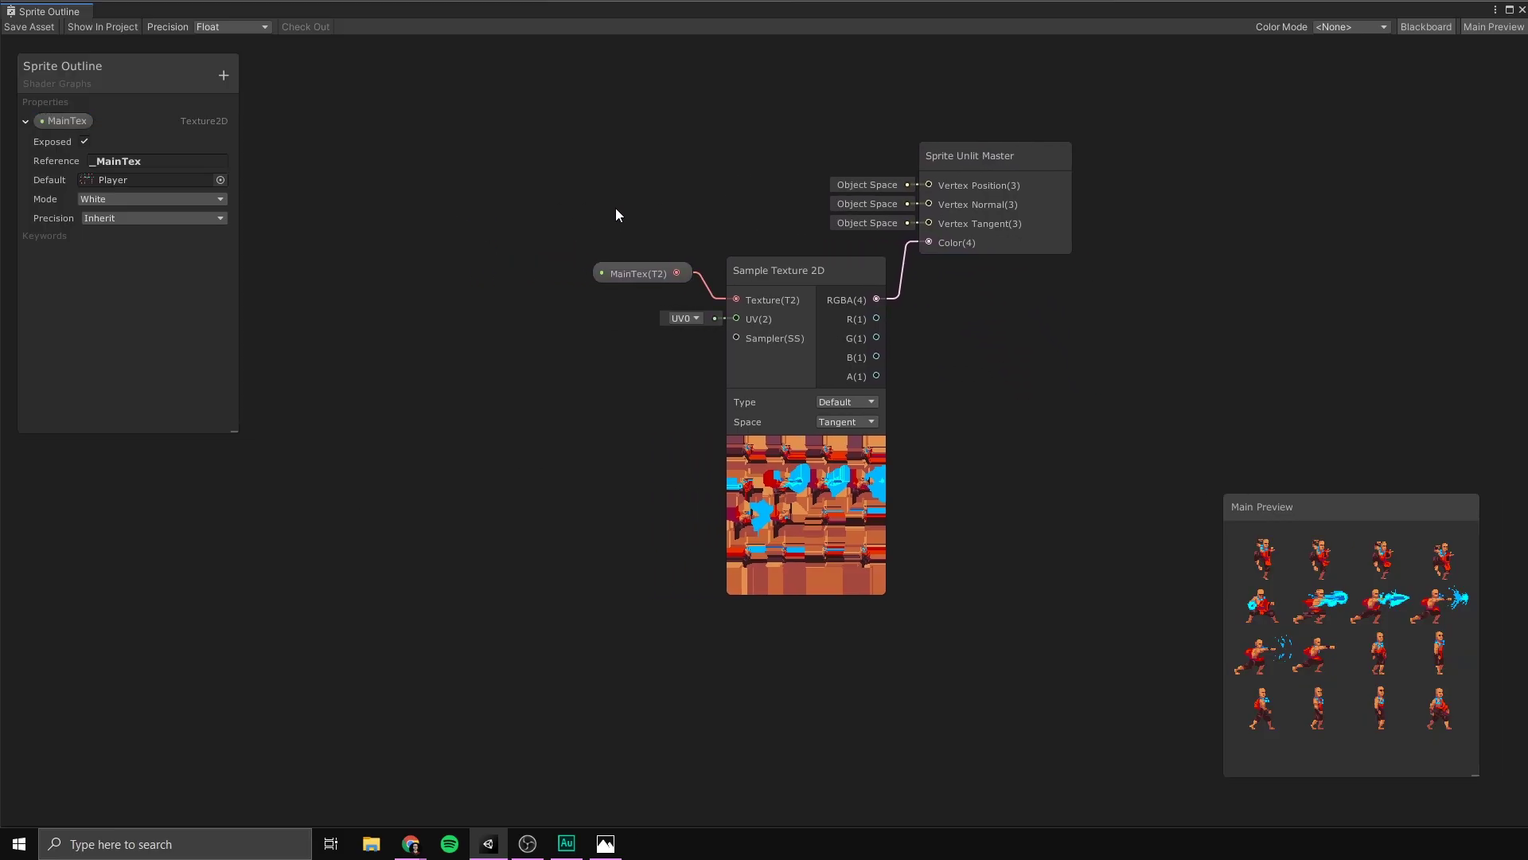
Duplicate the MainTex and Sample Texture 2D nodes together and place the copies below and to the left of the originals
scroll(618, 266, "down", 1)
left_click_drag(554, 253, 775, 564)
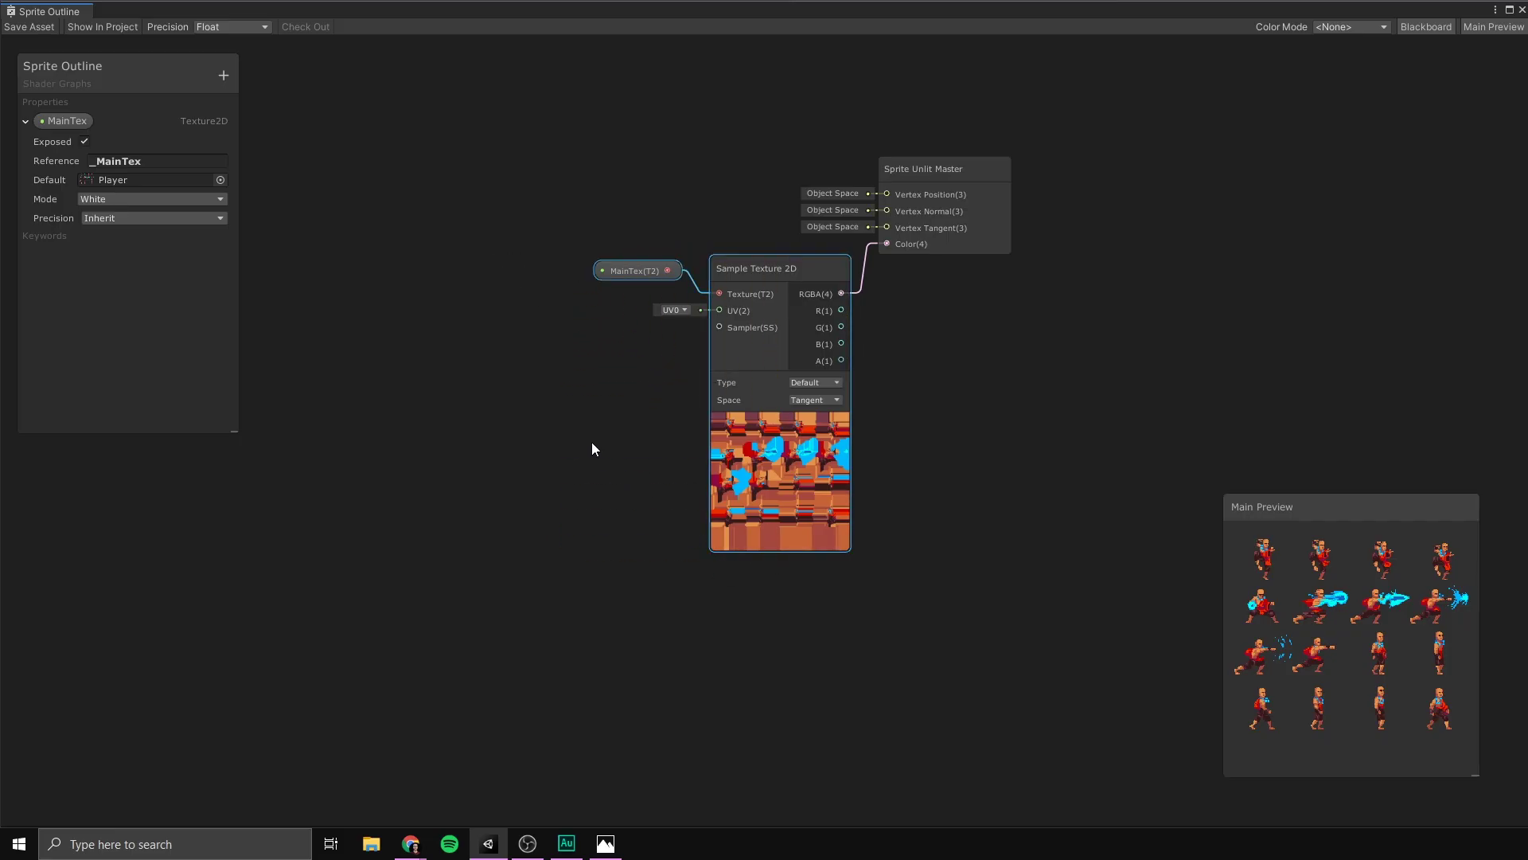
key("ctrl+d")
left_click_drag(813, 298, 551, 394)
middle_click_drag(499, 312, 738, 293)
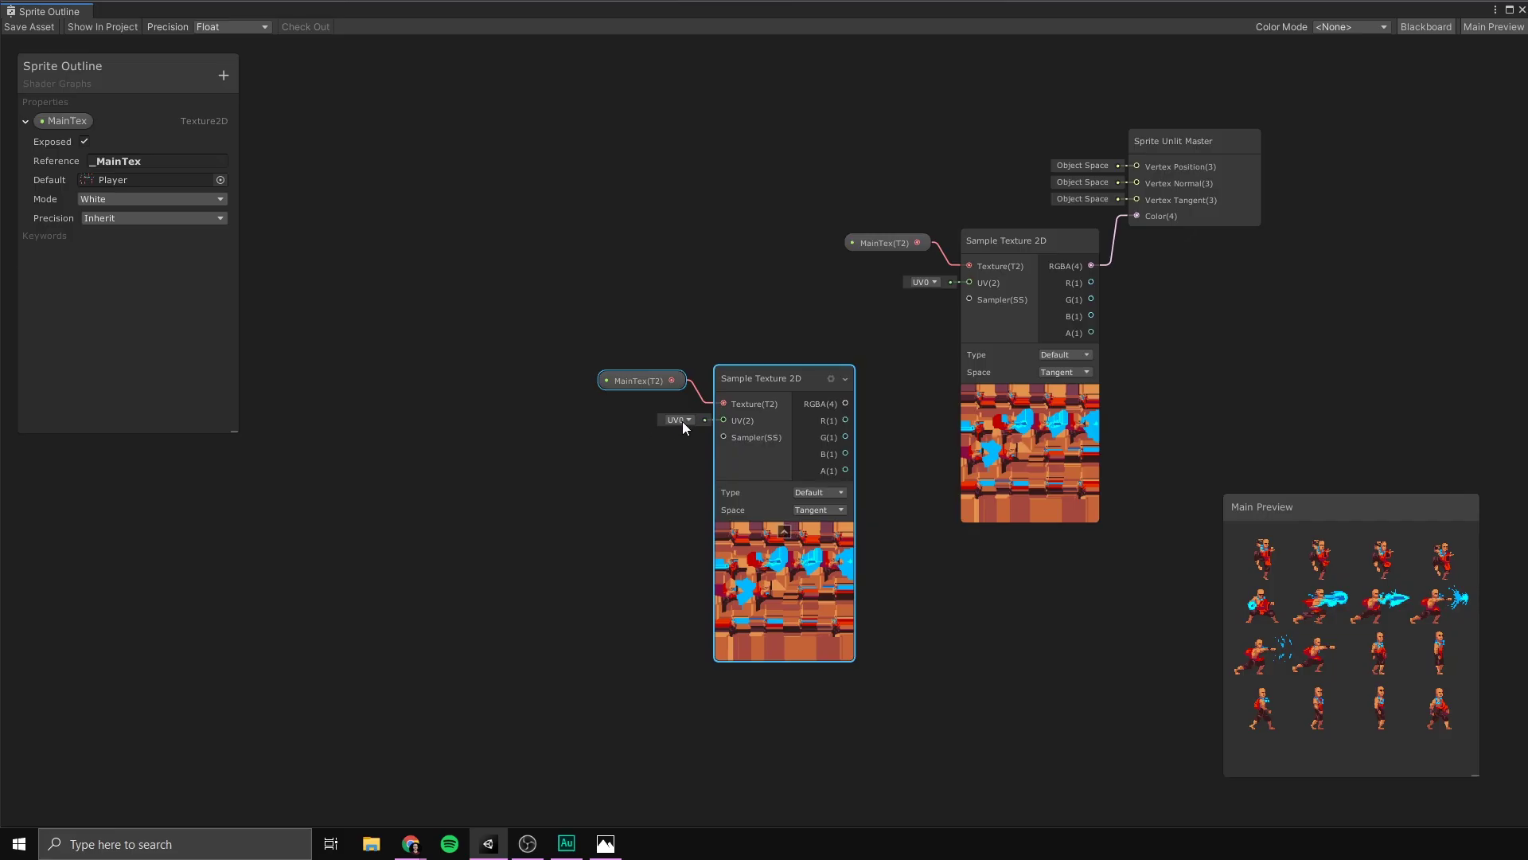
left_click(585, 481)
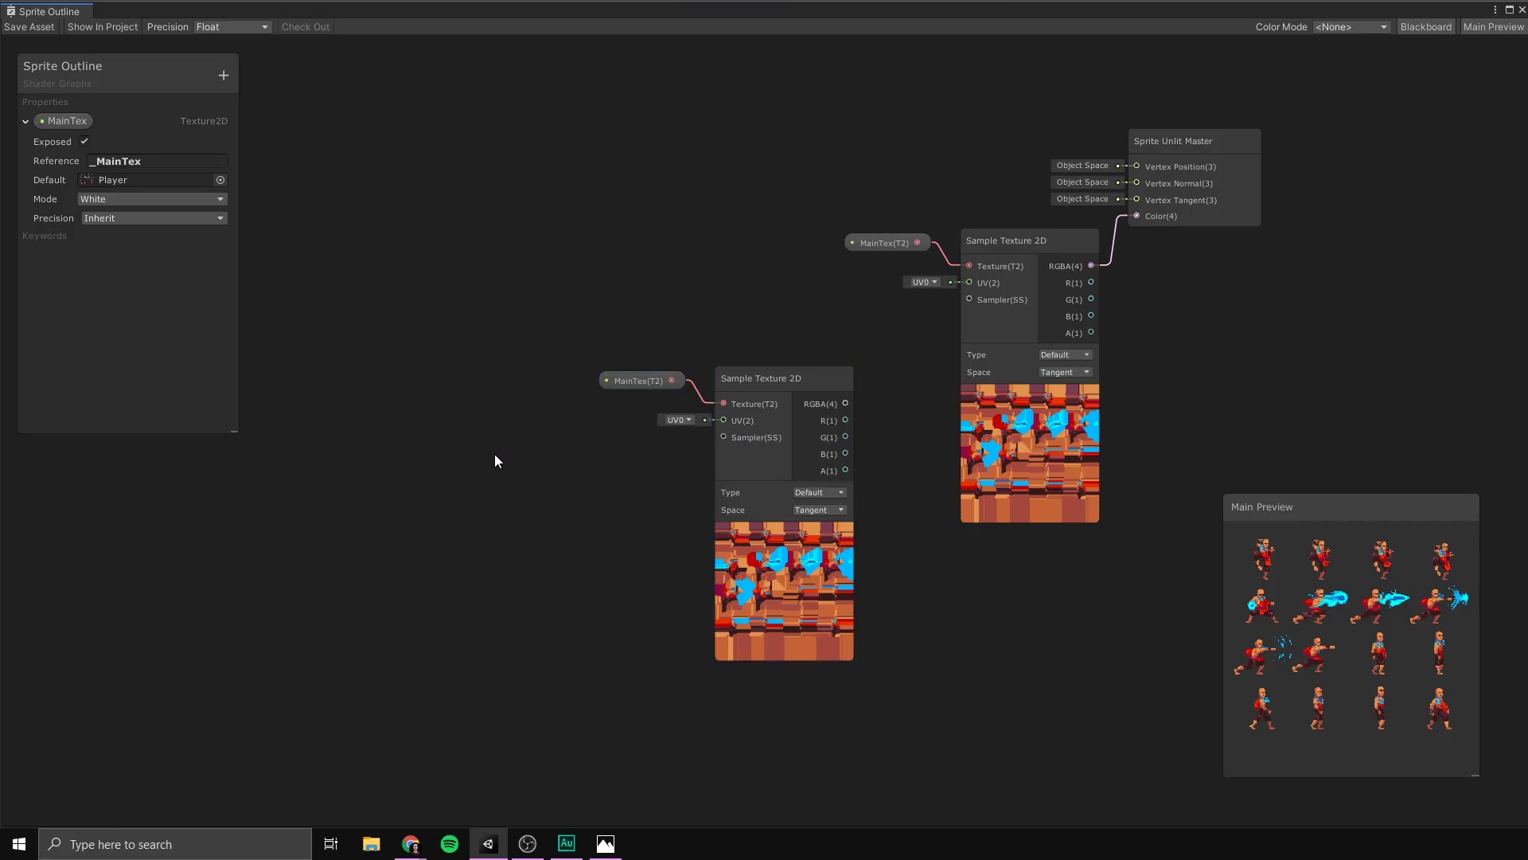
Add a Tiling And Offset node, connect its output to the duplicated sample's UV input, and place it beside that sample
key("space")
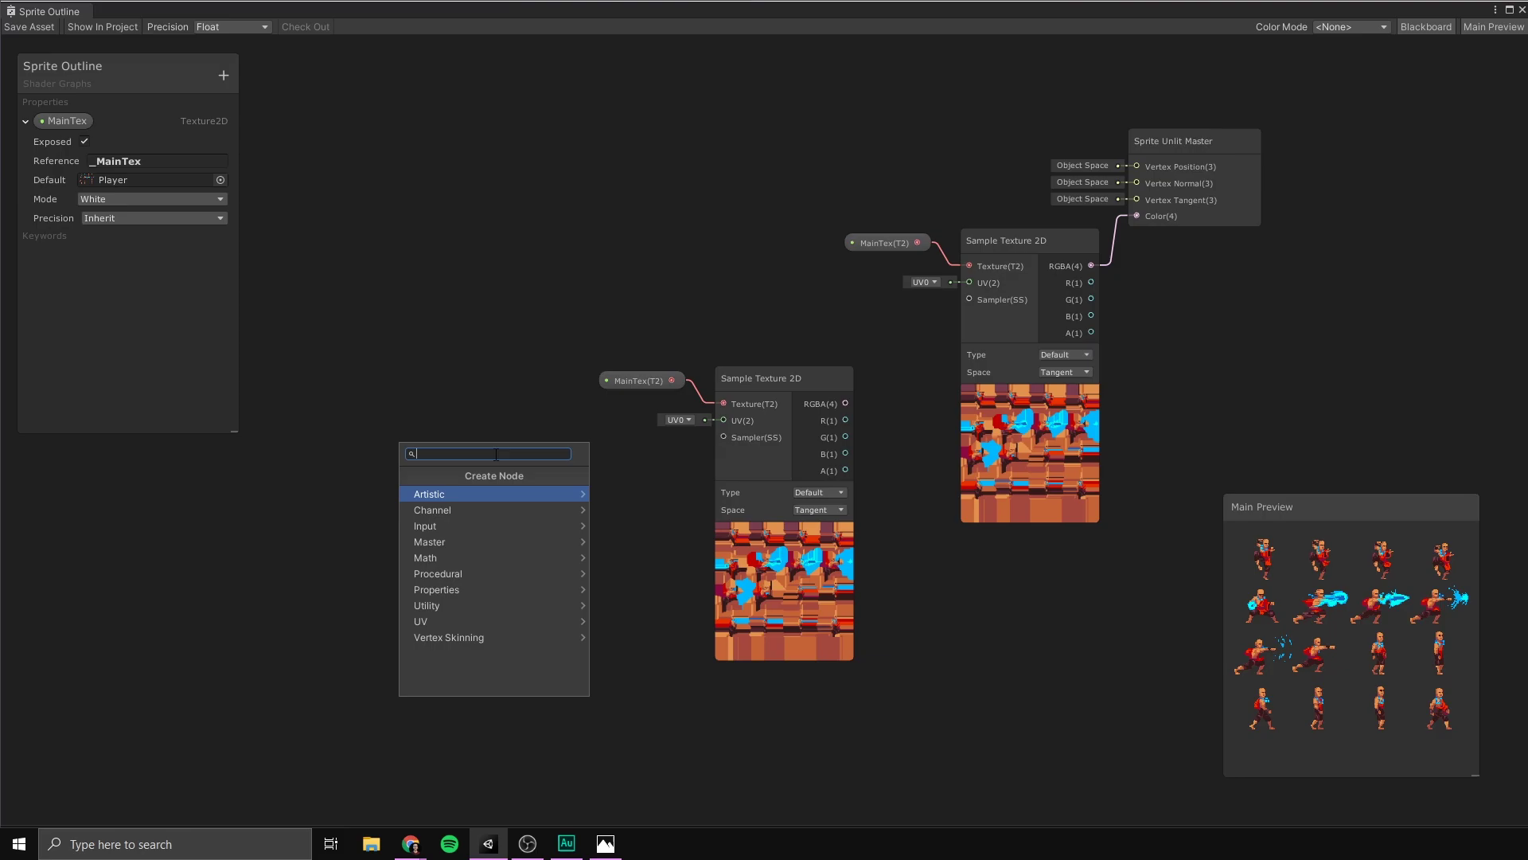
type("tiling")
key("Return")
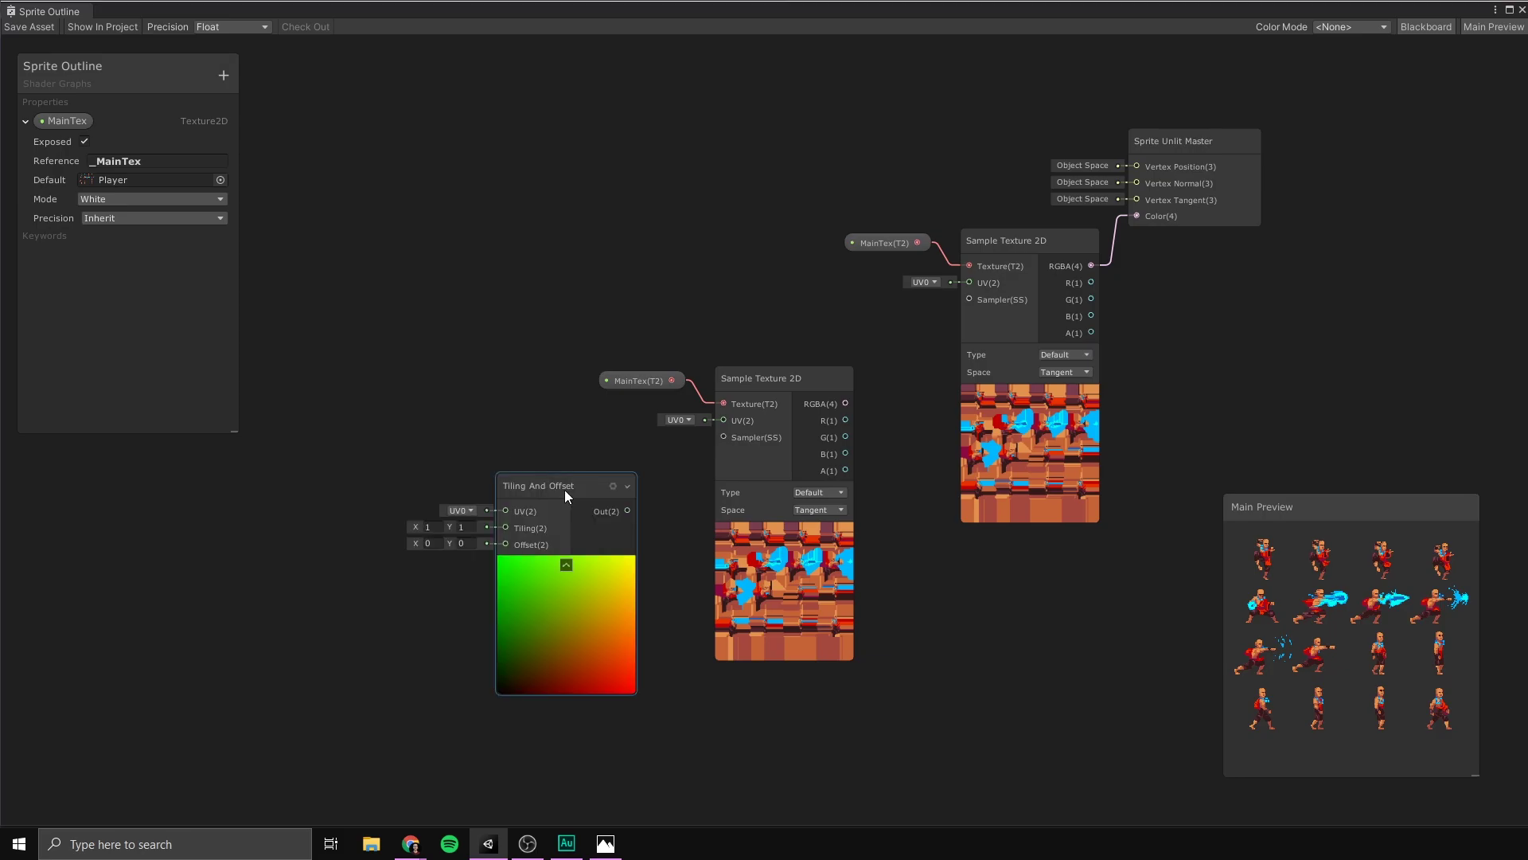
left_click_drag(565, 496, 717, 420)
left_click_drag(532, 448, 617, 423)
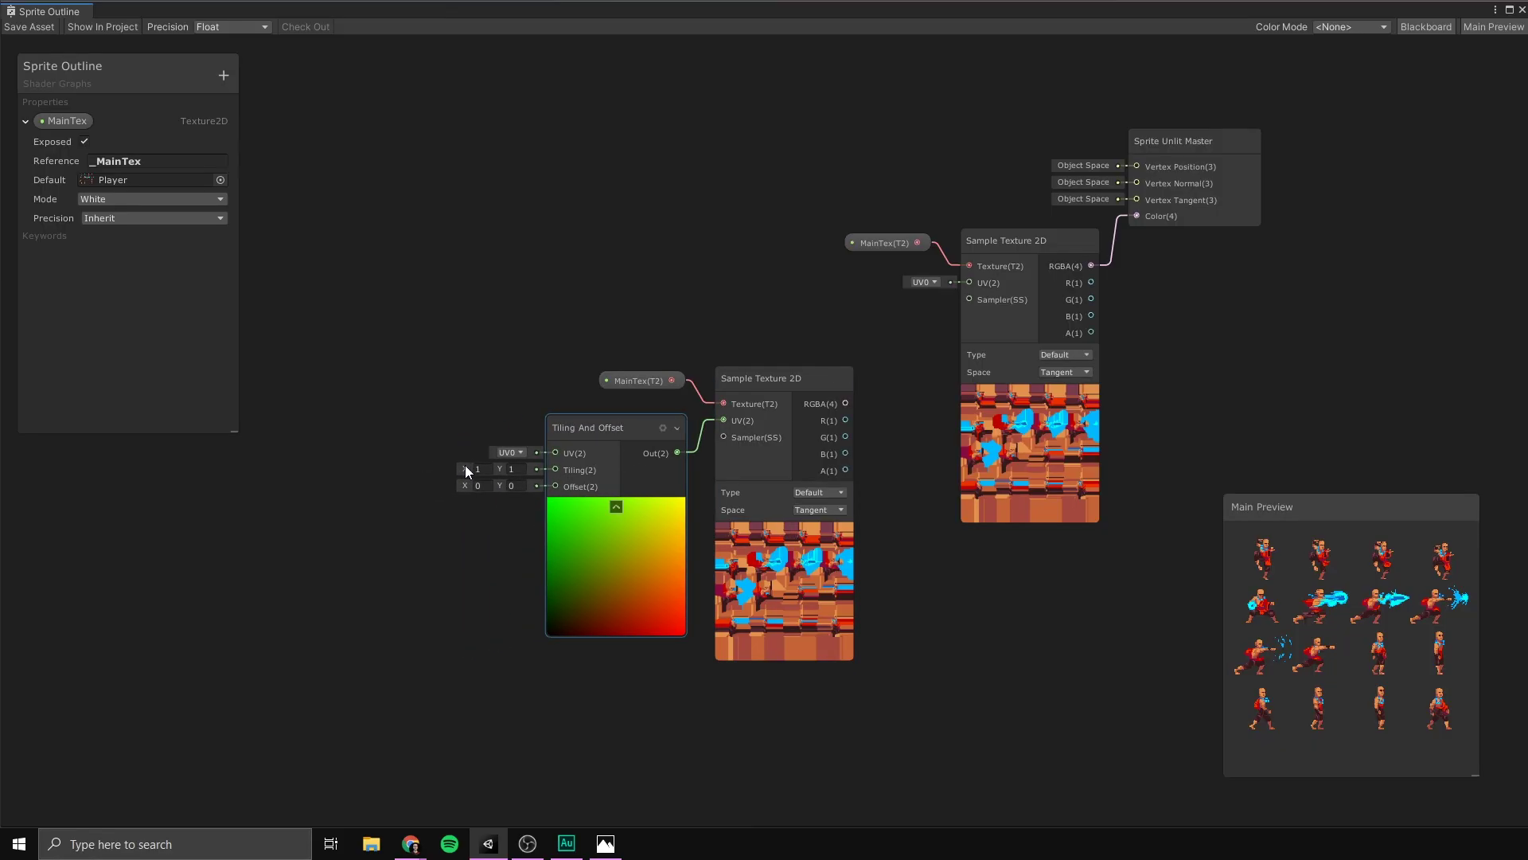
Undo a trial shift of the Tiling And Offset node's X offset and set that offset to 0.005
mouse_move(465, 468)
left_mouse_down()
mouse_move(450, 479)
mouse_move(491, 481)
mouse_move(438, 487)
mouse_move(480, 484)
left_mouse_up()
key("ctrl+z")
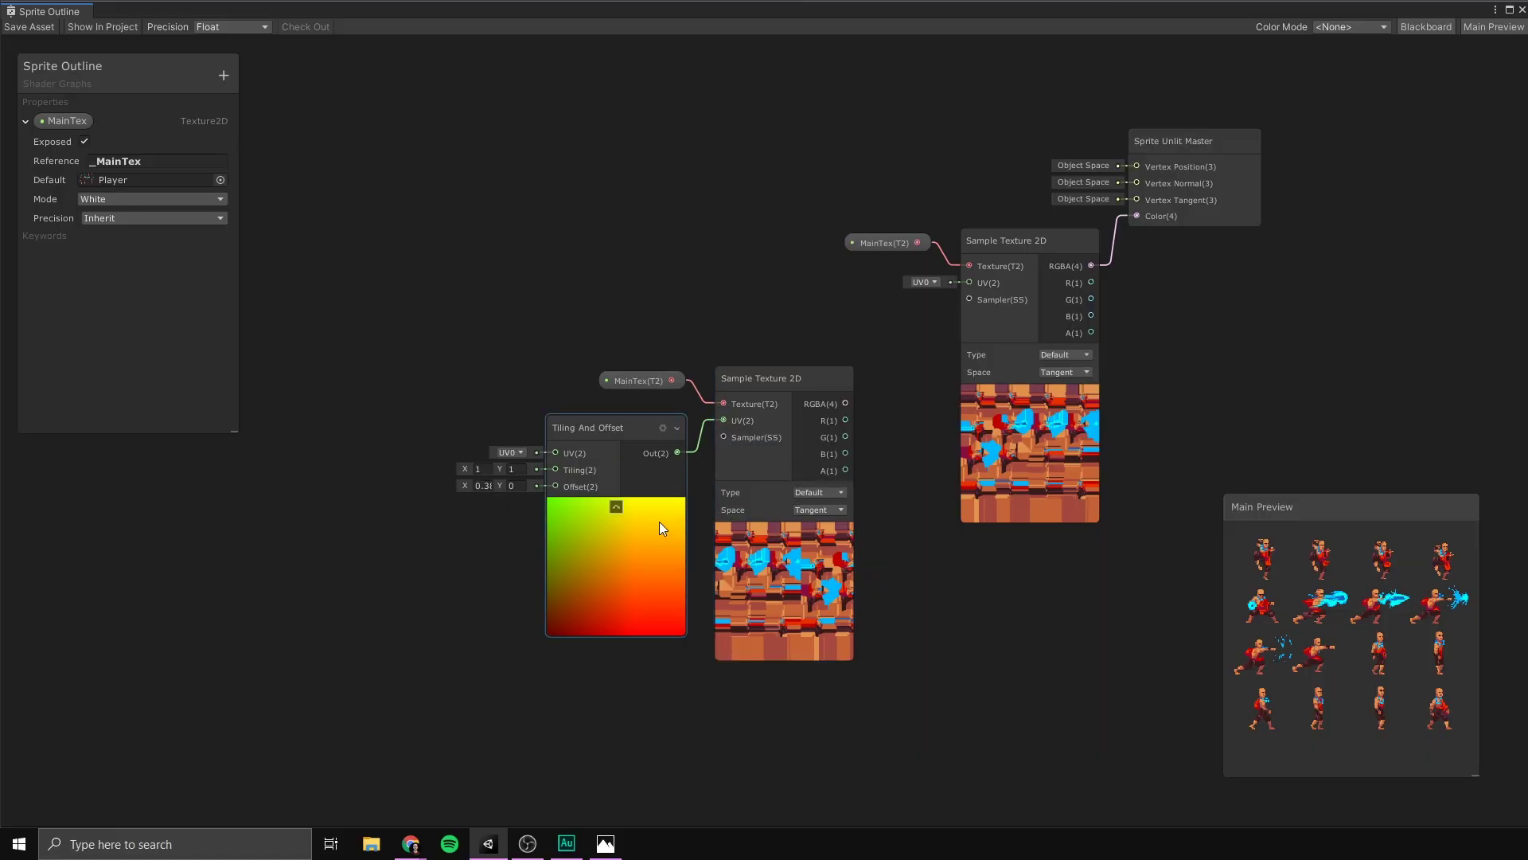
left_click(483, 485)
type(".")
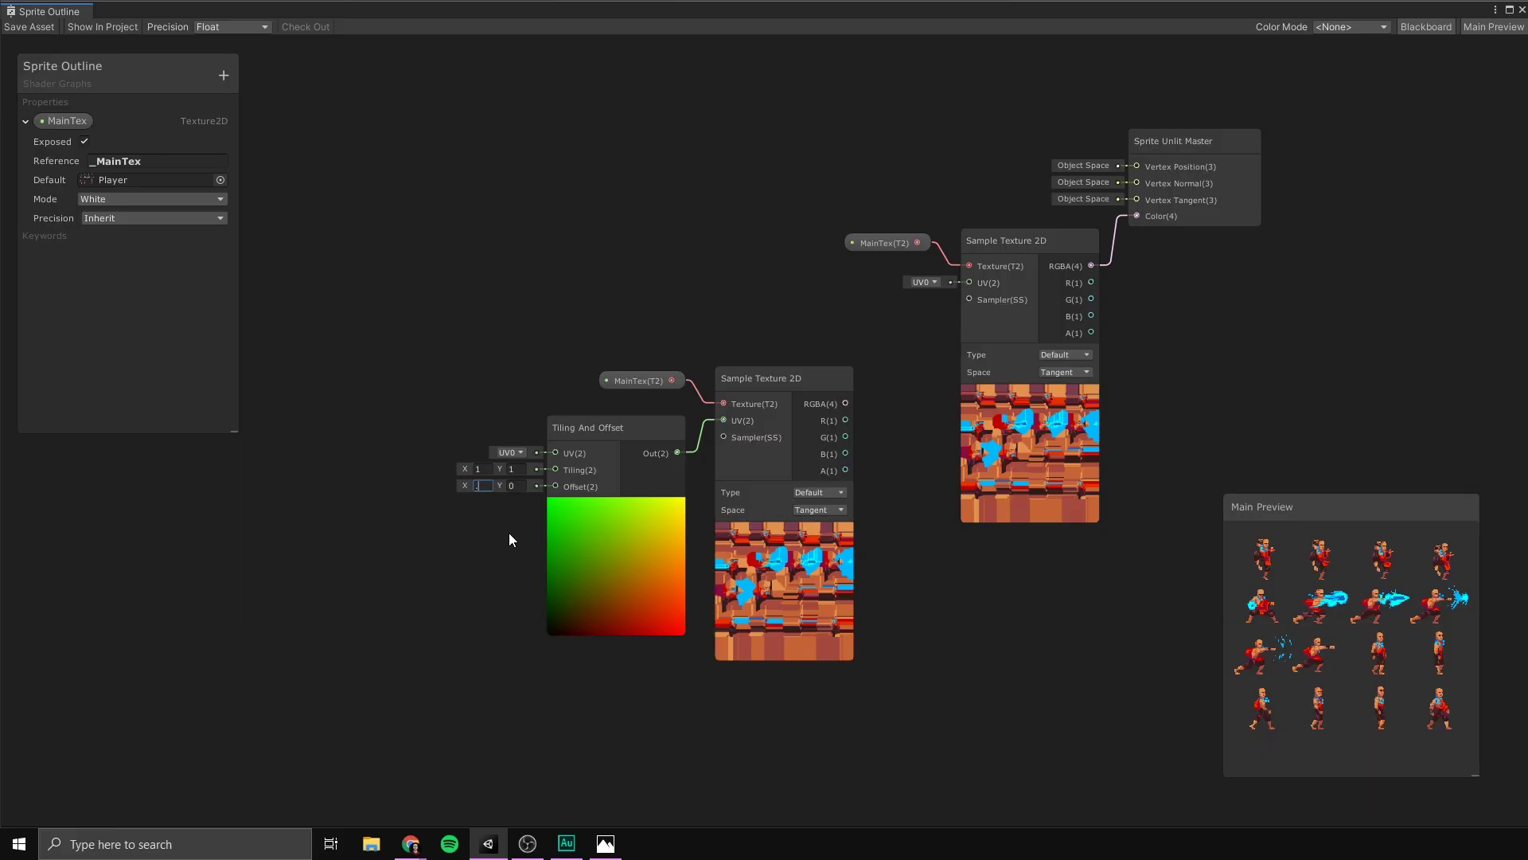
type("0")
type("05")
left_click(567, 507)
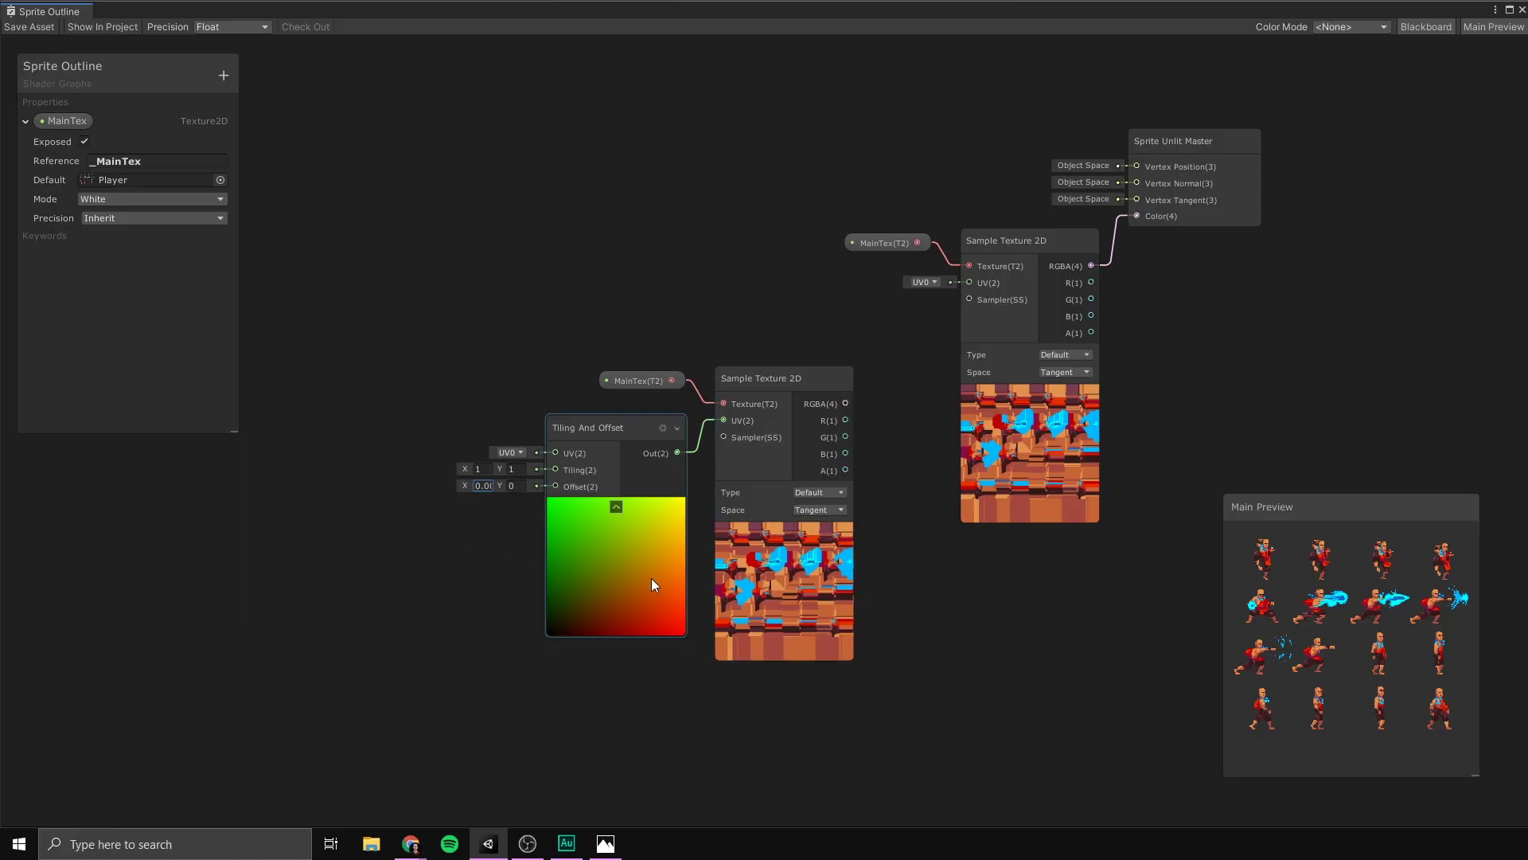
left_click(495, 362)
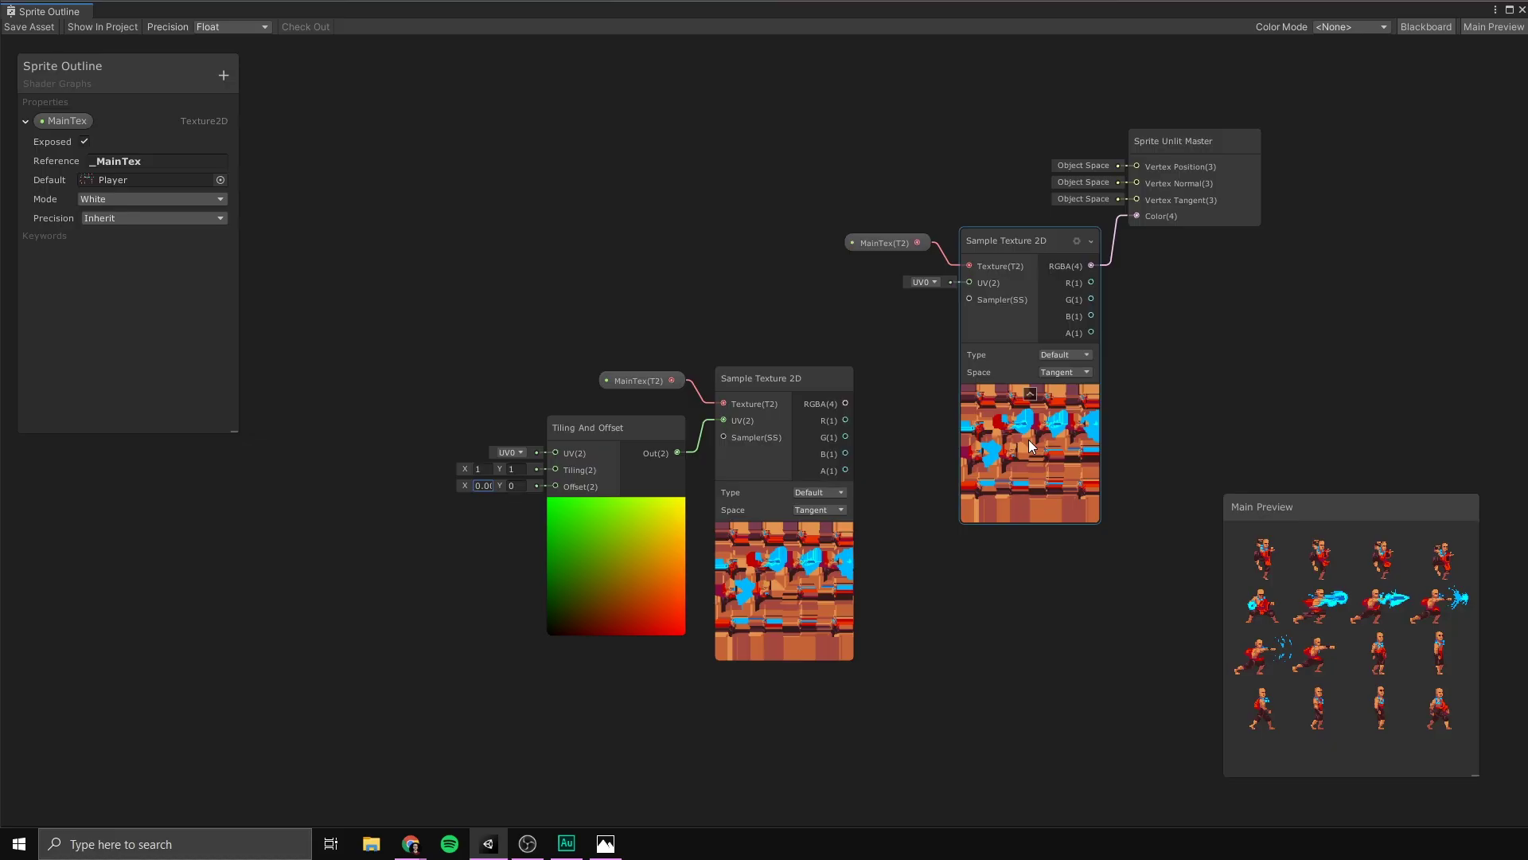
Move the Tiling And Offset node with the duplicated MainTex and sample nodes further down to make room in the graph
scroll(855, 510, "down", 4)
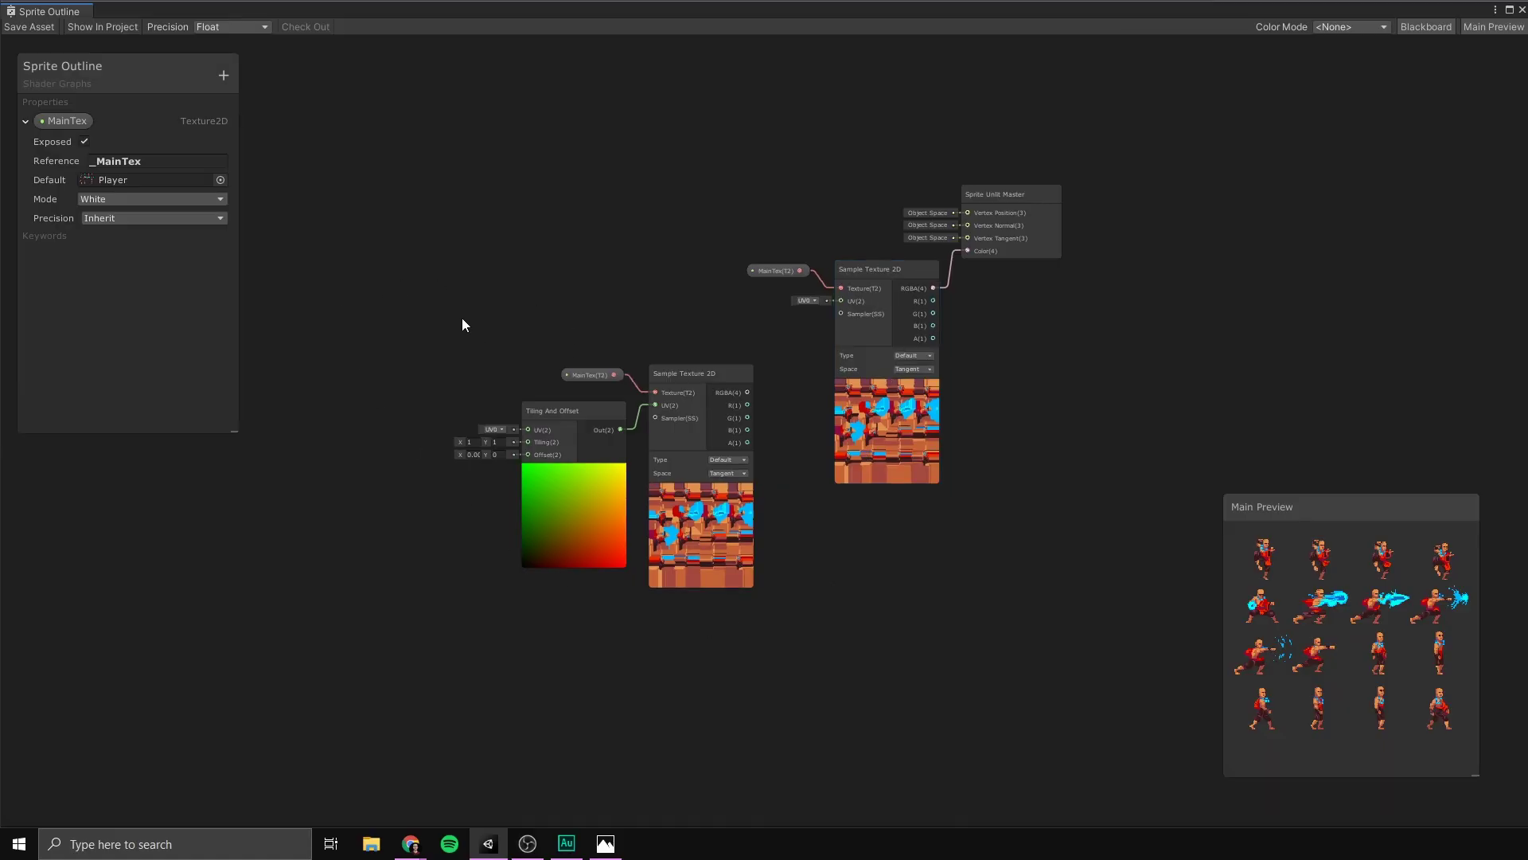
left_click_drag(435, 324, 757, 604)
left_click_drag(704, 558, 758, 699)
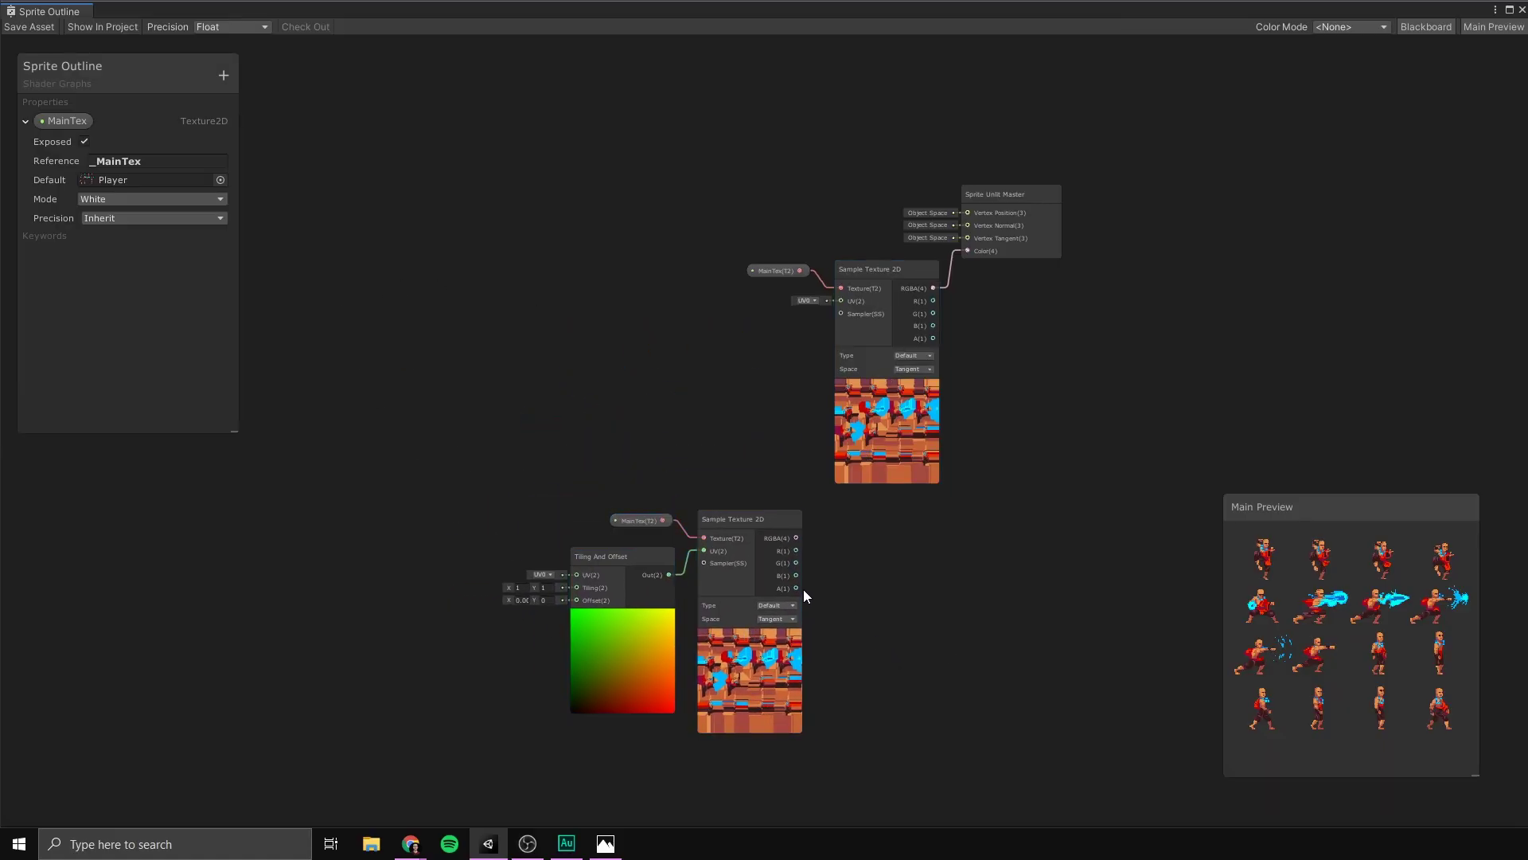
Add a Subtract node with the offset sample's alpha as A and the original sample's alpha as B, and position it beside them
left_click_drag(798, 588, 1081, 514)
type("sub")
key("Return")
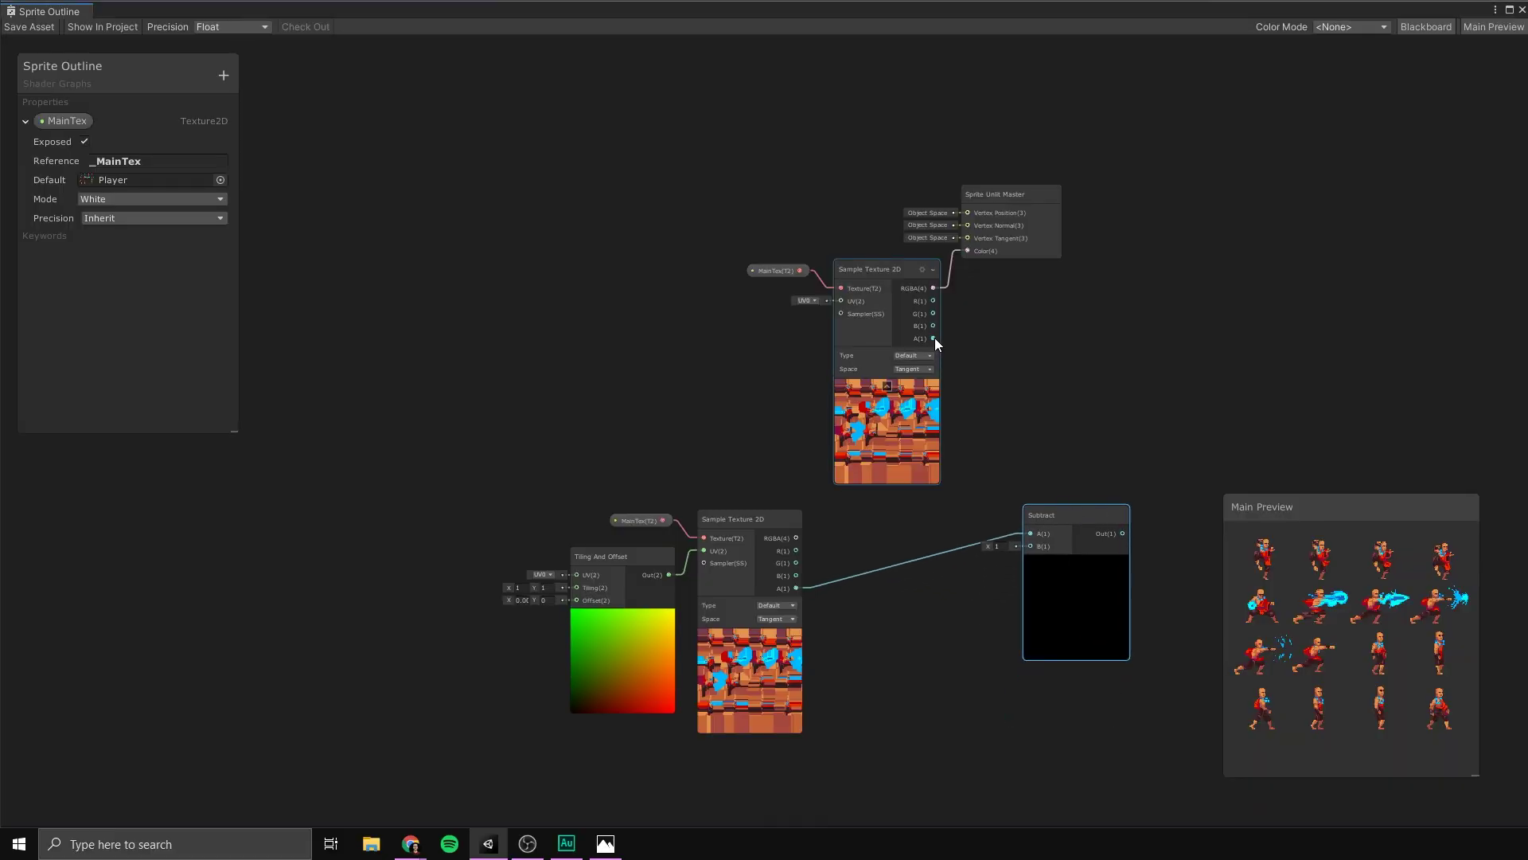
left_click_drag(933, 338, 1019, 548)
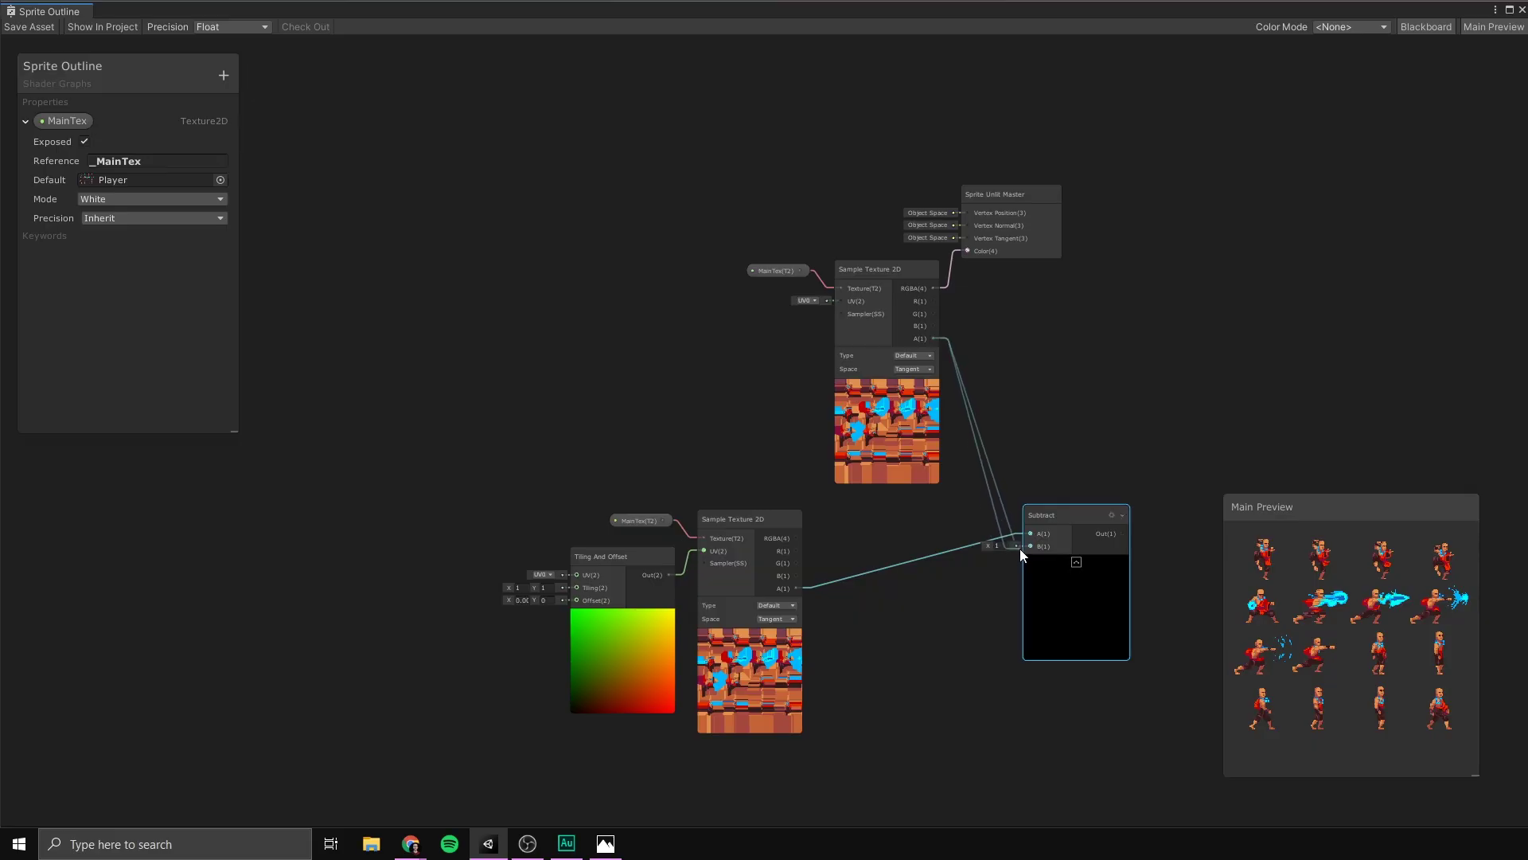
left_click_drag(1044, 600, 1015, 535)
middle_click_drag(944, 566, 766, 507)
scroll(766, 506, "up", 5)
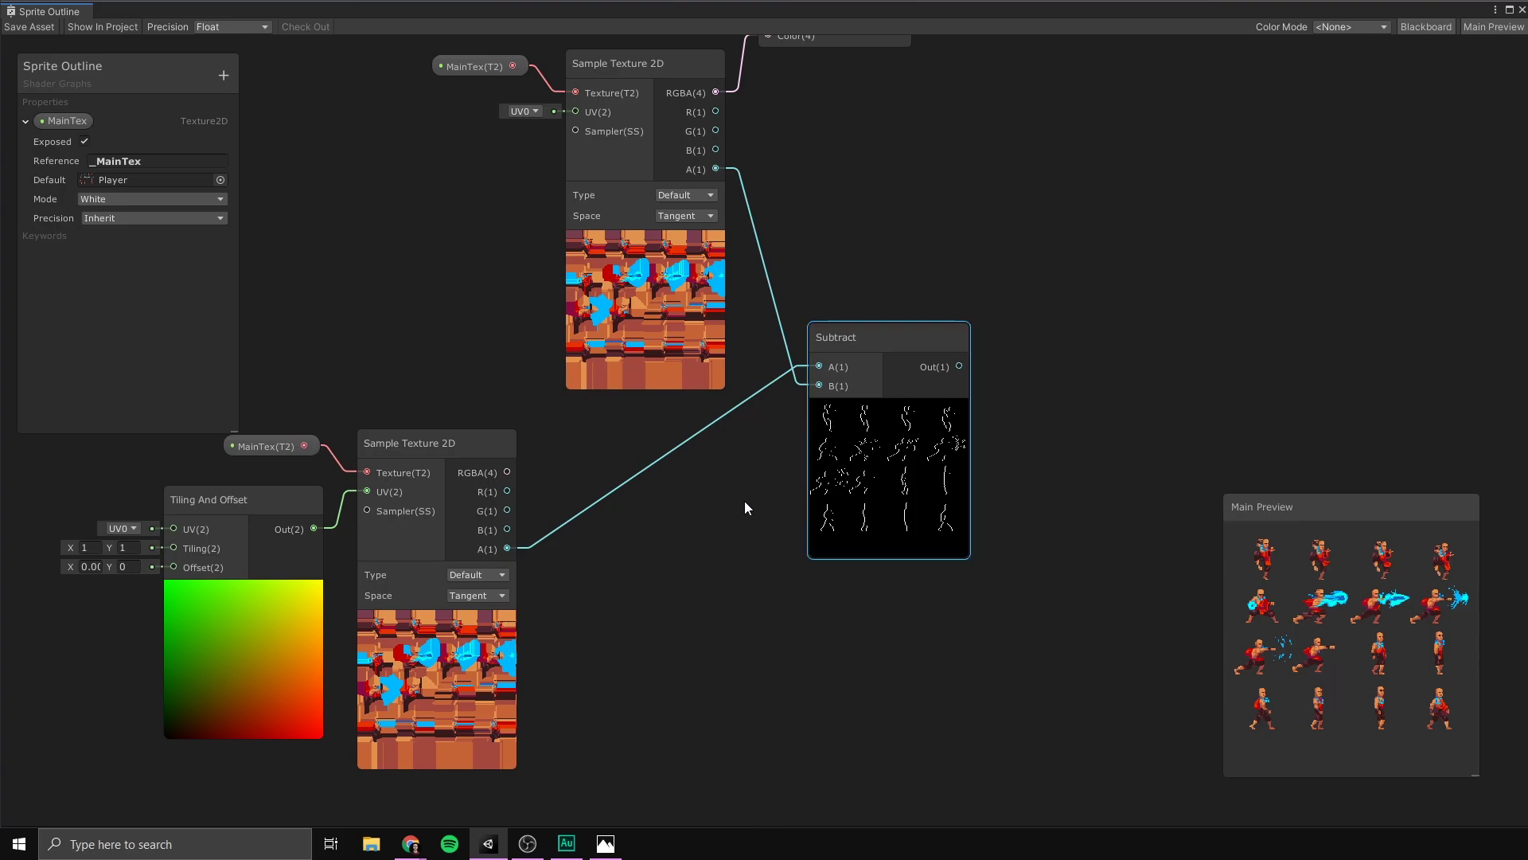
middle_click_drag(743, 501, 602, 568)
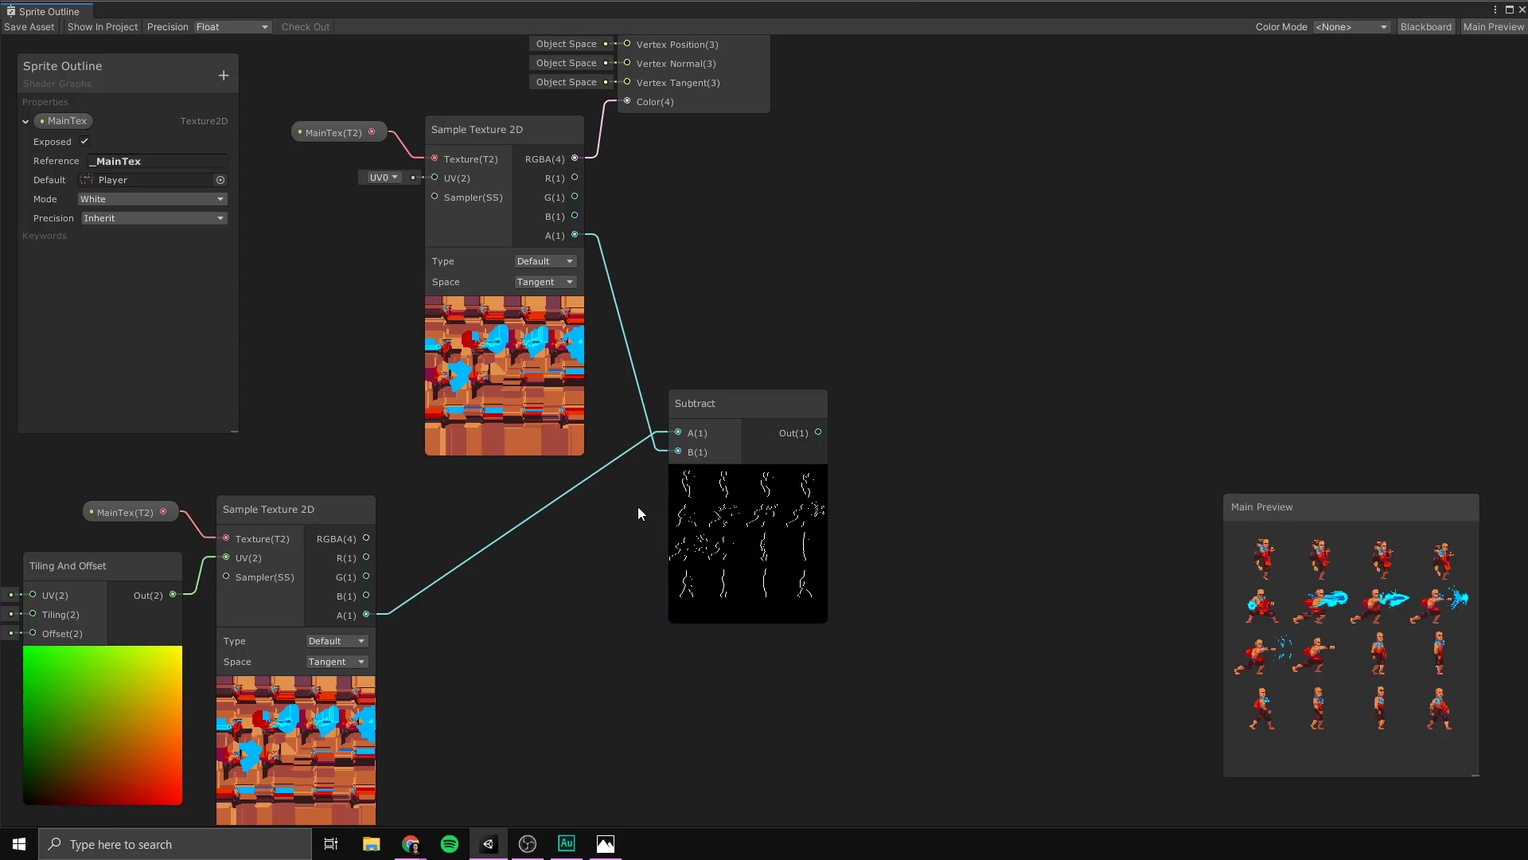
Add a Multiply node with the Subtract node's output connected to its A input
left_click_drag(818, 431, 1080, 498)
type("multiply")
key("Return")
Add a Color node, place it below the Subtract node, and connect its output to the Multiply node's B input
key("space")
type("col")
key("Return")
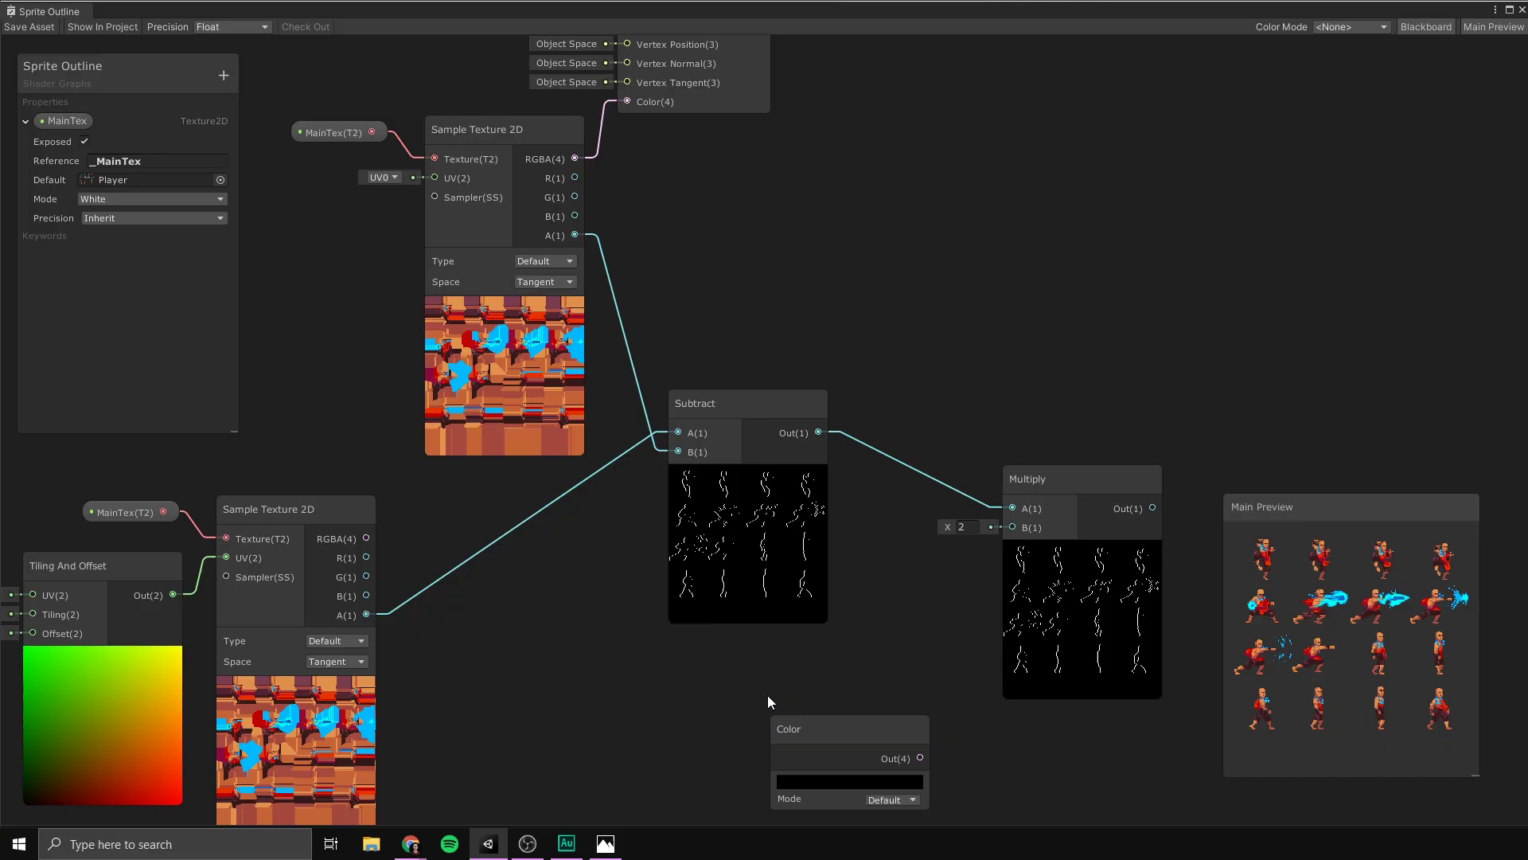
left_click_drag(824, 726, 703, 658)
left_click_drag(799, 693, 1012, 527)
left_click_drag(748, 665, 794, 656)
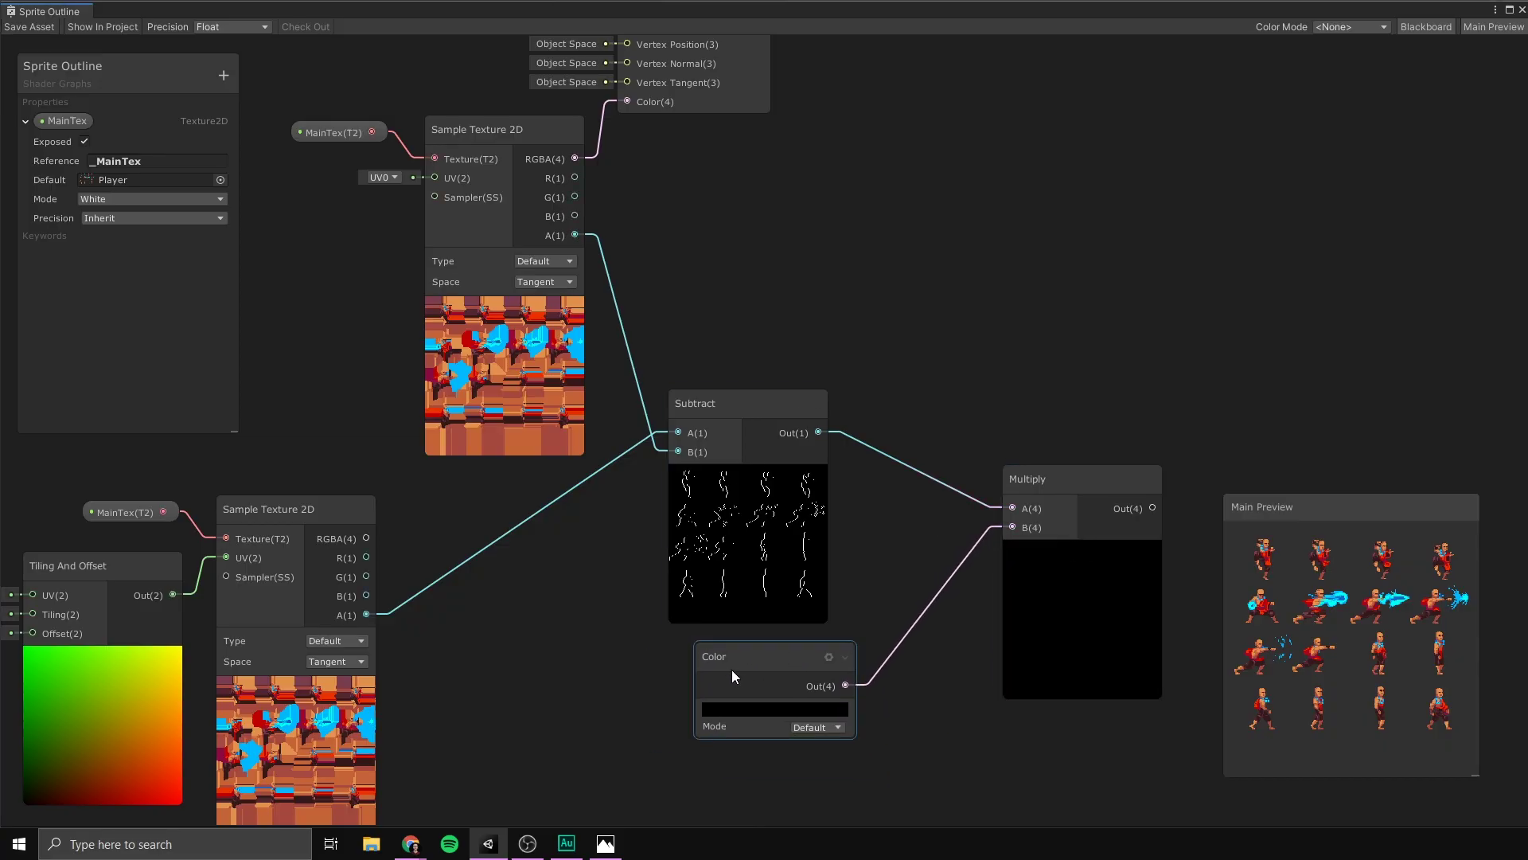
Set the Color node to orange FF9023 with alpha 255, and move the Multiply node closer to the Subtract node
left_click(744, 707)
mouse_move(1044, 367)
left_mouse_down()
mouse_move(1047, 334)
mouse_move(1083, 344)
mouse_move(1072, 327)
mouse_move(1088, 345)
left_mouse_up()
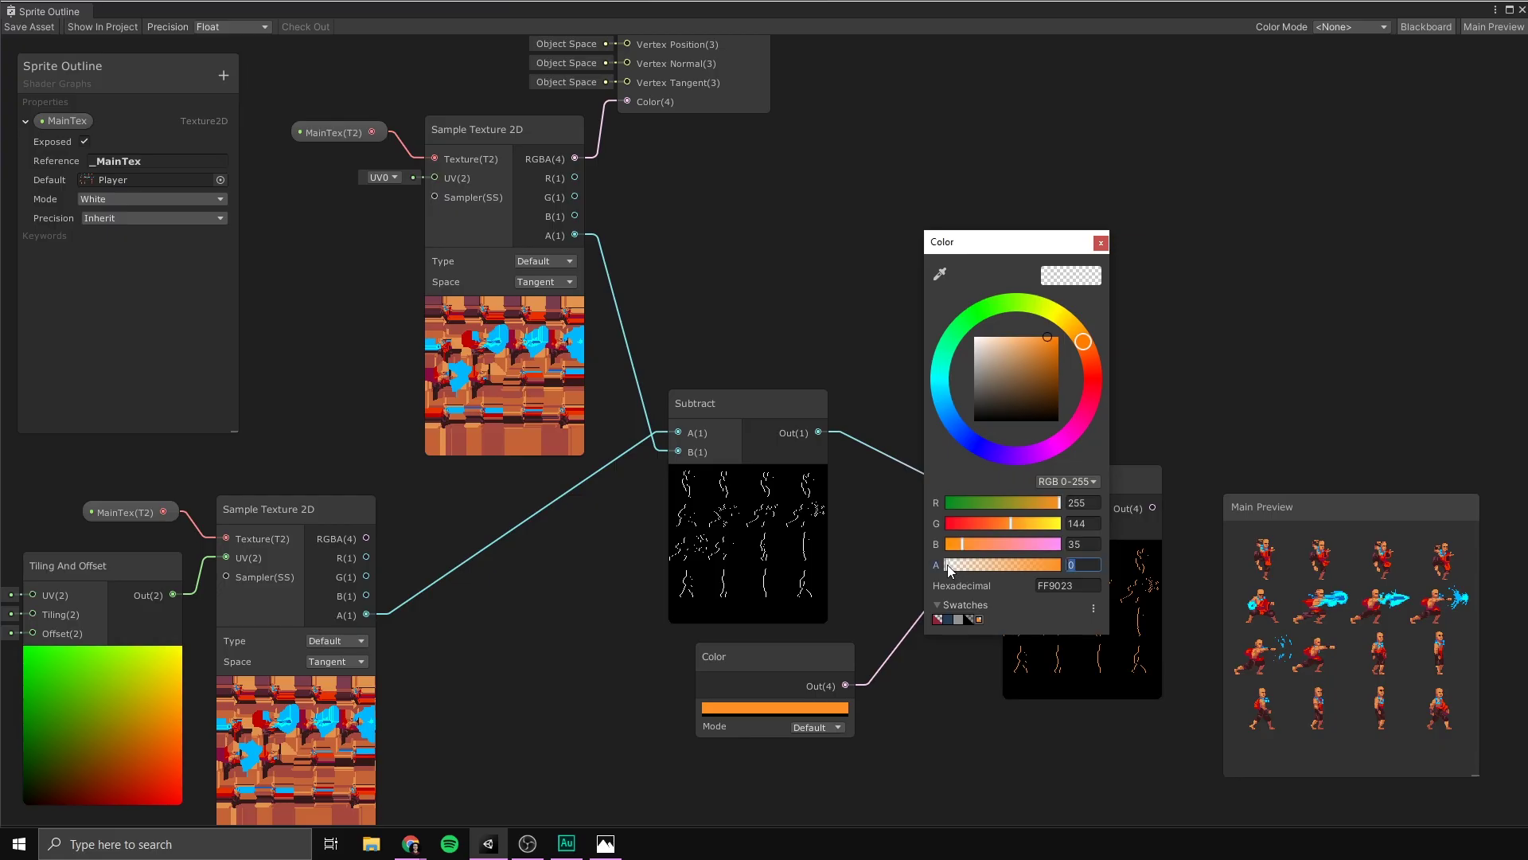
left_click_drag(949, 567, 1062, 567)
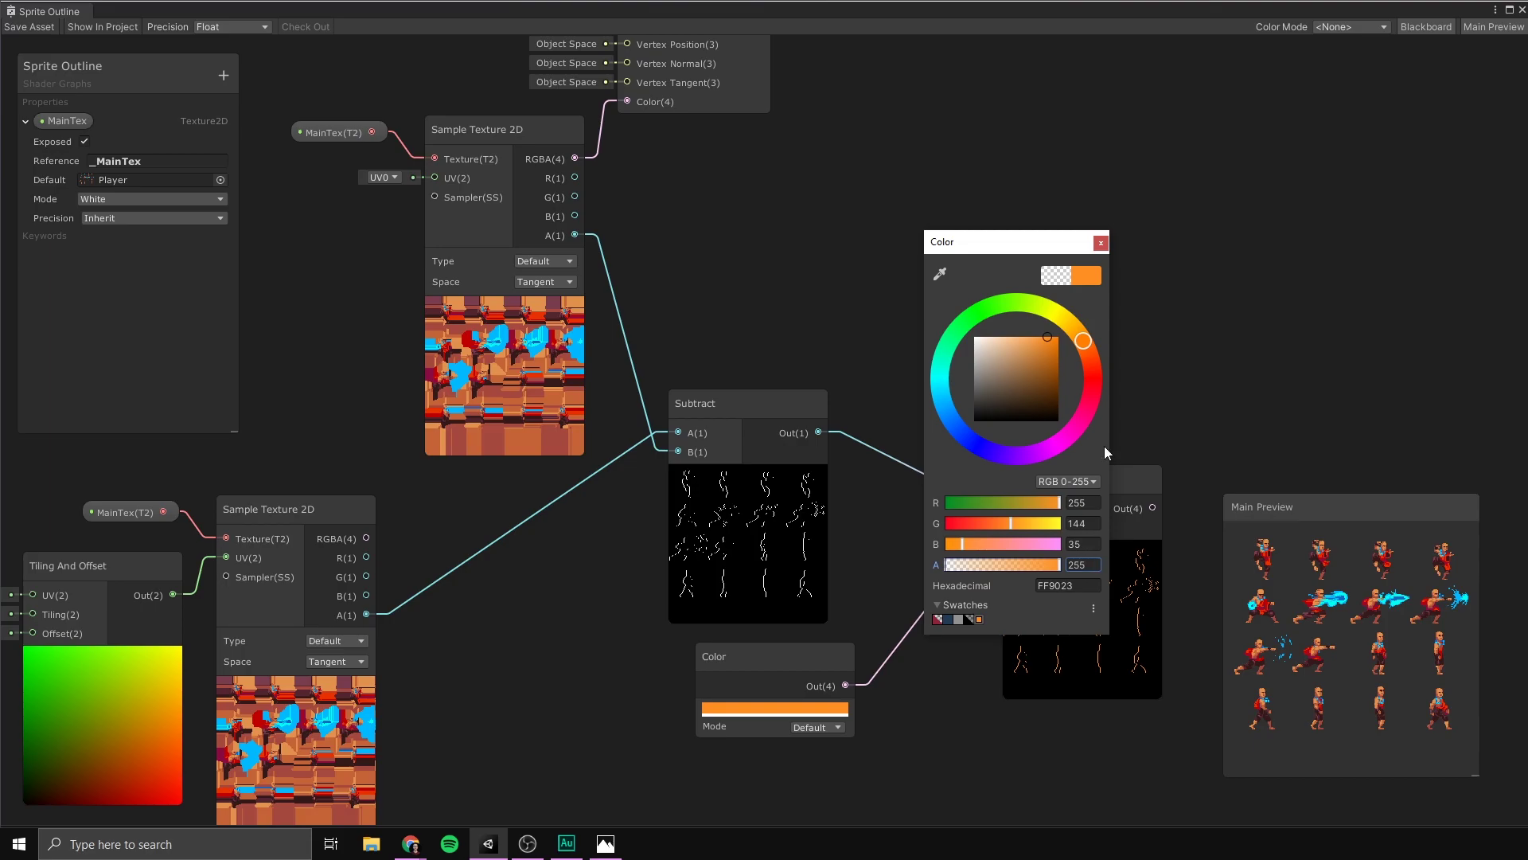
left_click(1102, 243)
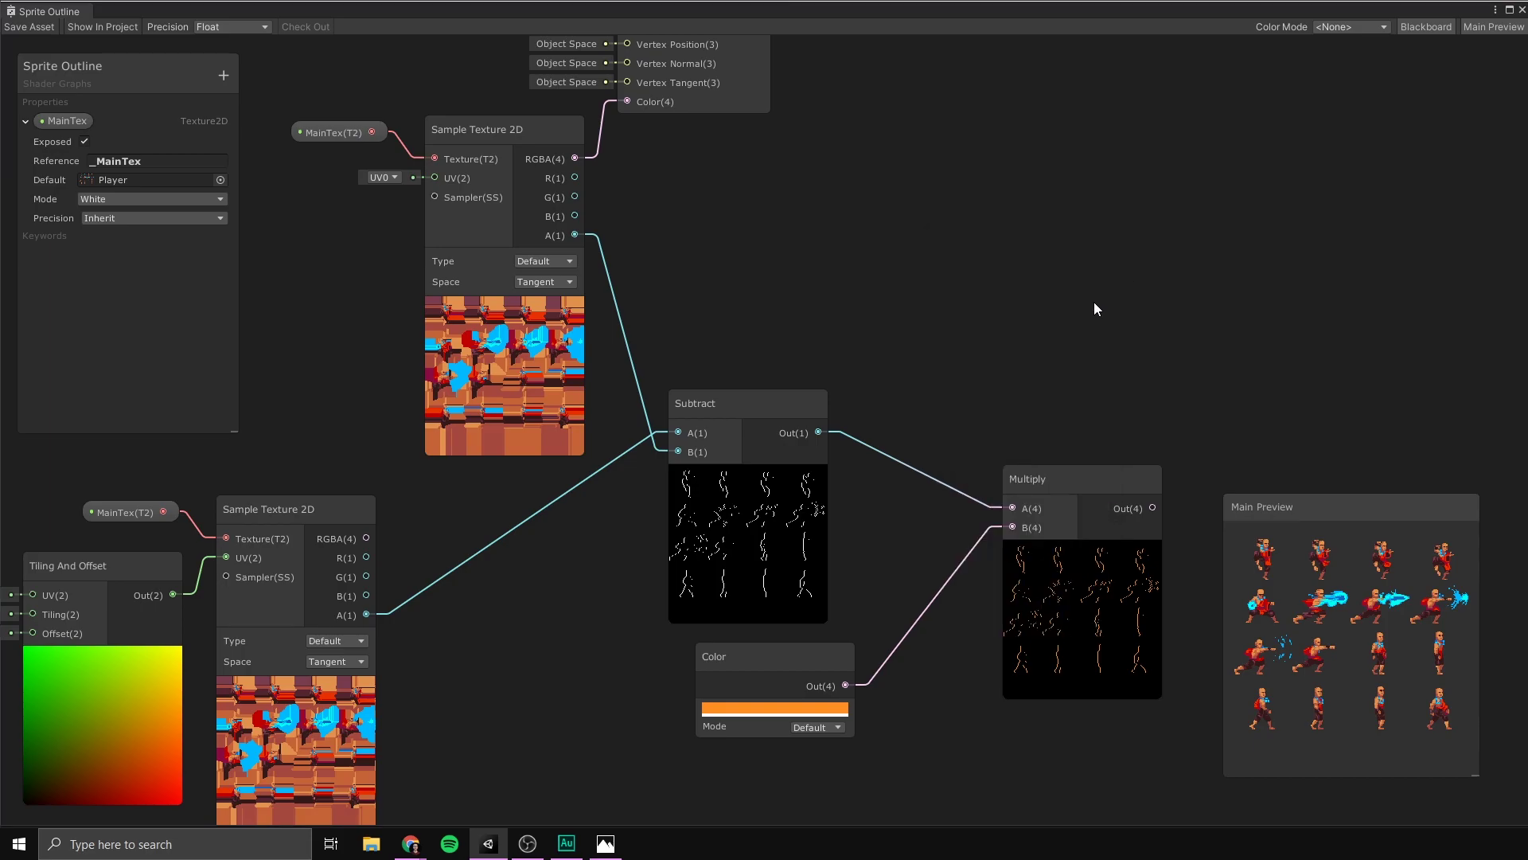
left_click_drag(1080, 480, 993, 506)
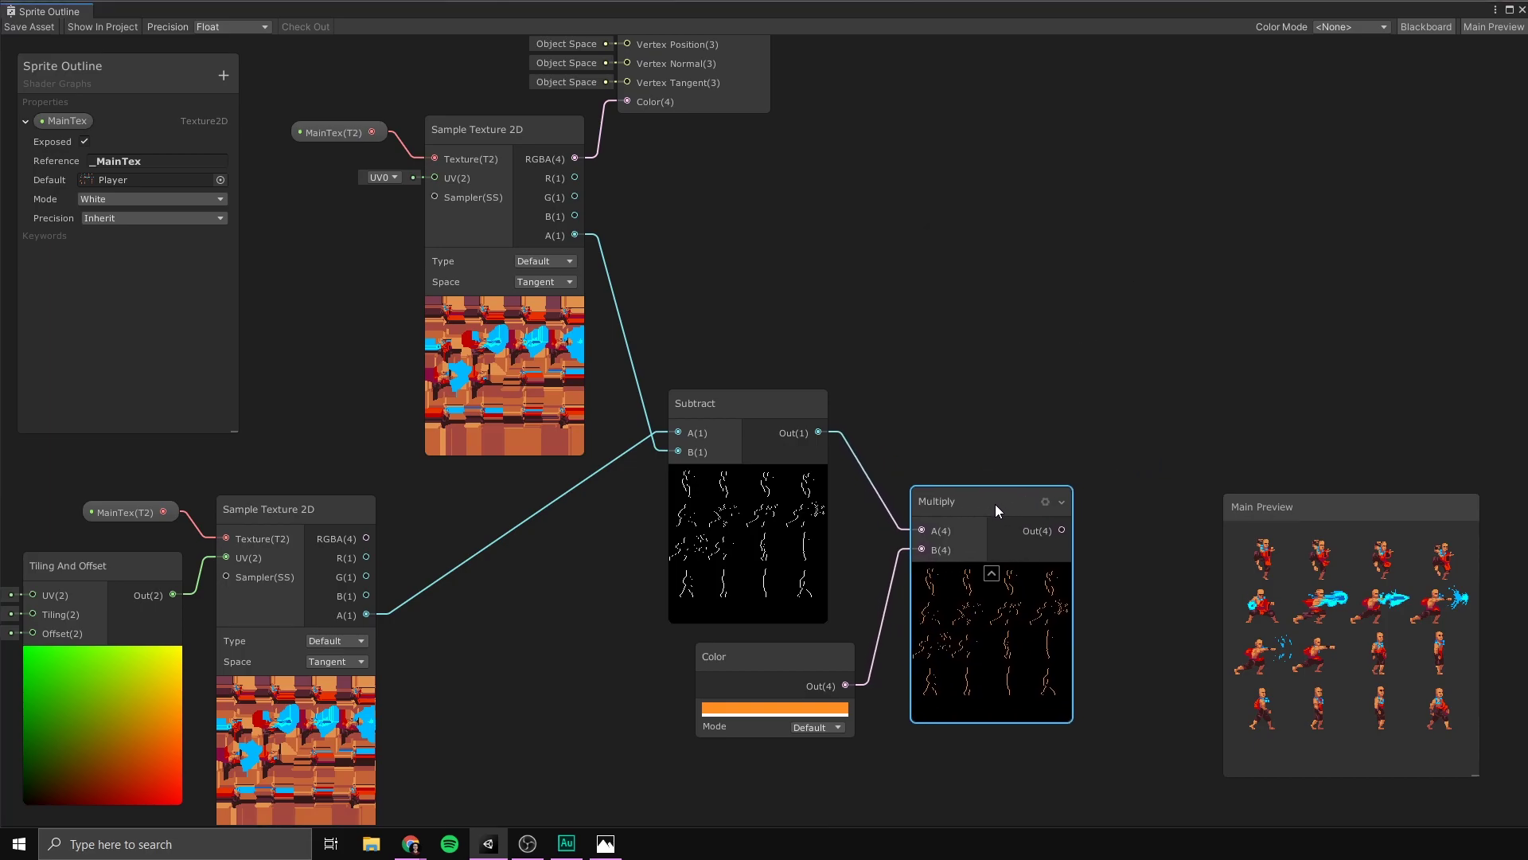
left_click_drag(995, 504, 999, 504)
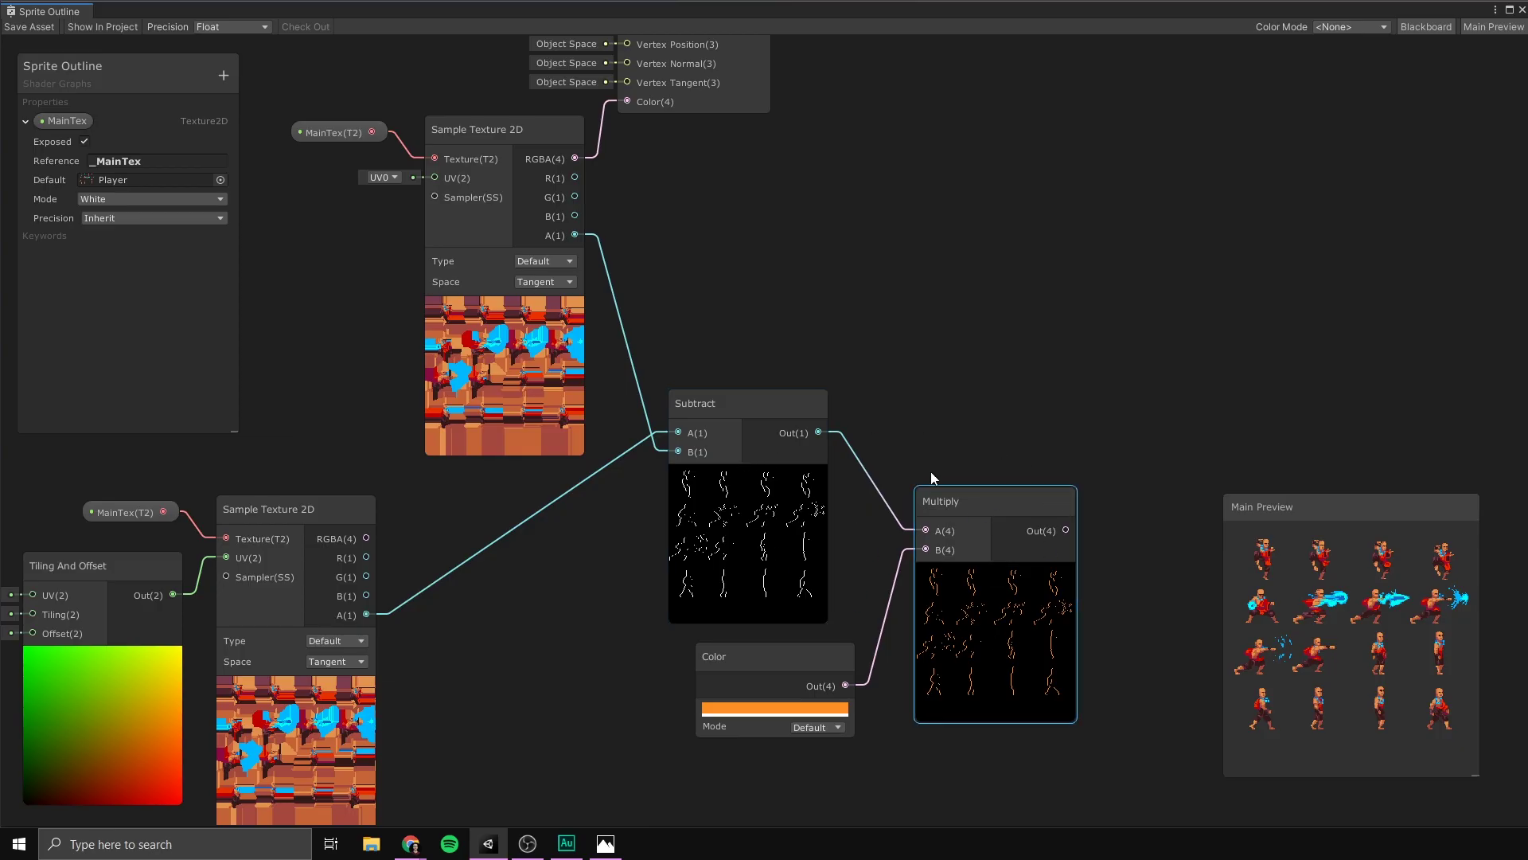
Make room by moving the Sprite Unlit Master, and insert an Add node with the original sample's RGBA as A and the Multiply output as B
scroll(968, 389, "down", 5)
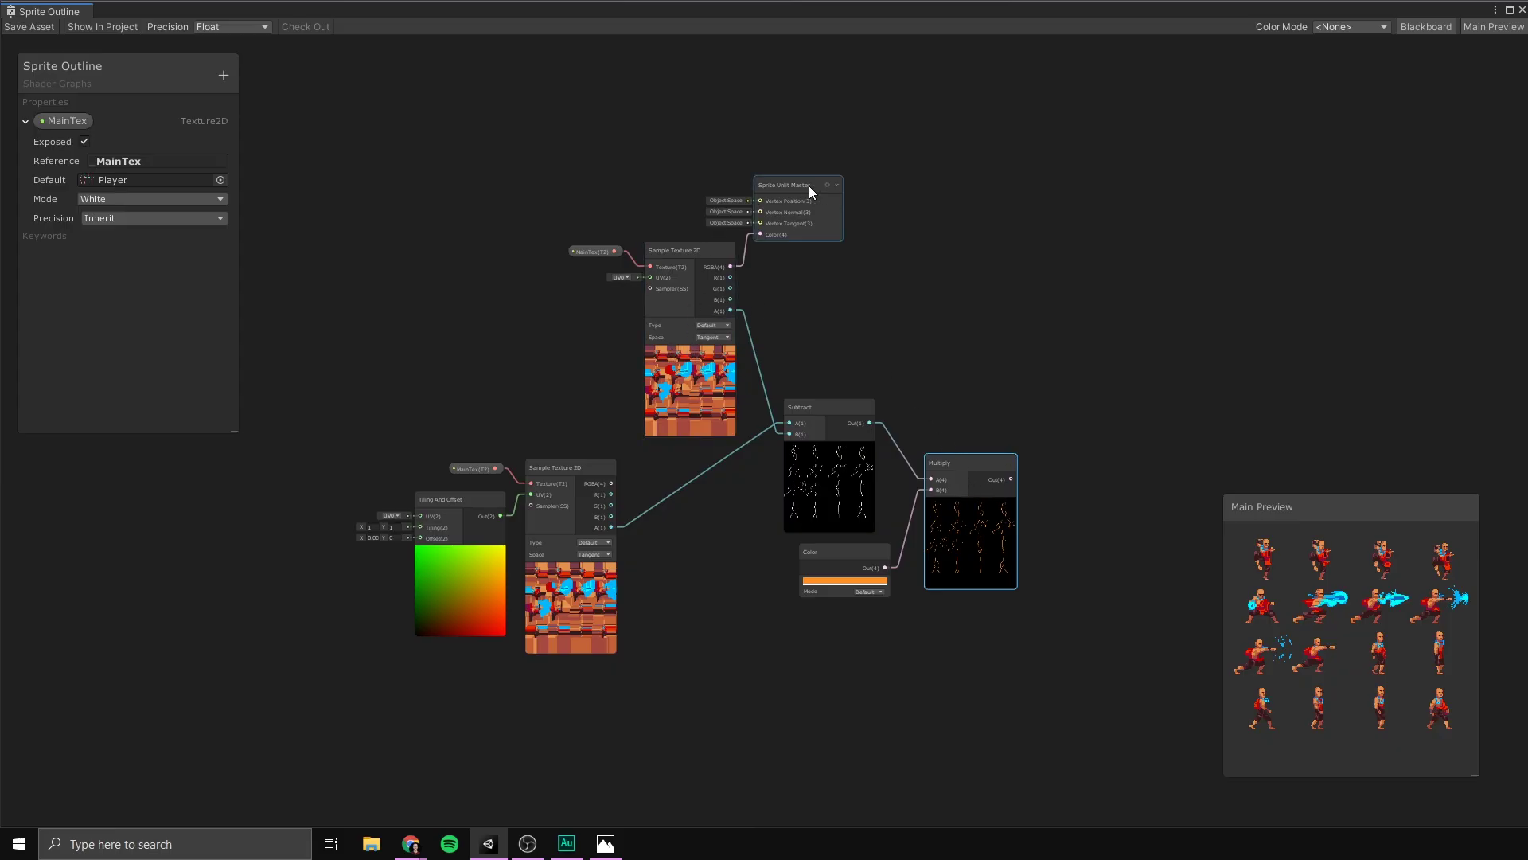
left_click_drag(824, 232, 1136, 254)
left_click_drag(733, 266, 1137, 353)
type("add")
left_click(947, 379)
left_click_drag(1012, 479, 1090, 364)
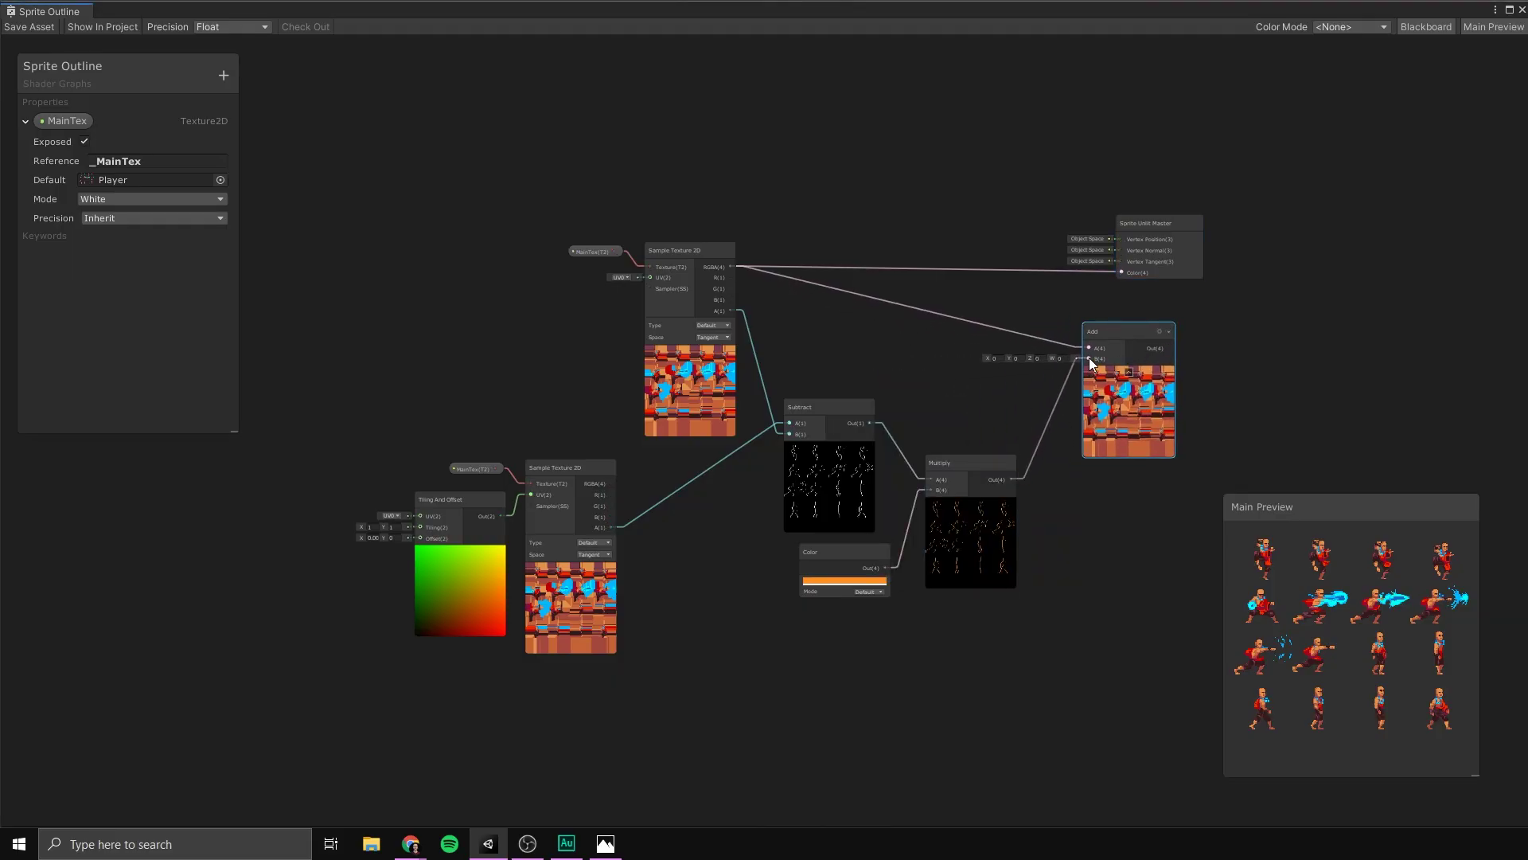
Connect the Add node's output to the Sprite Unlit Master's Color input and save the shader graph asset
left_click_drag(1154, 266, 1234, 281)
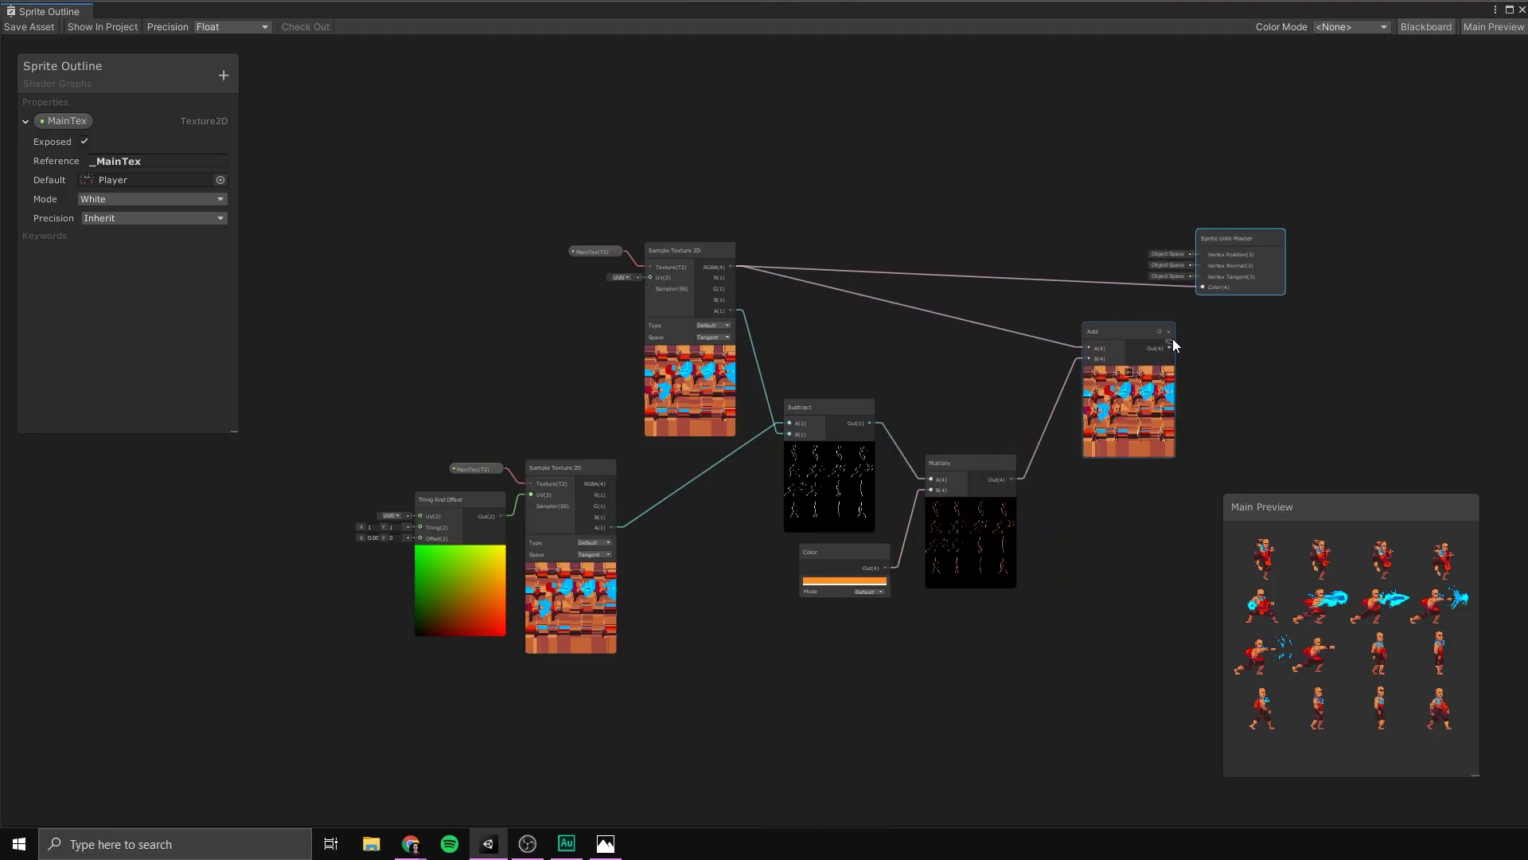
left_click_drag(1170, 345, 1202, 287)
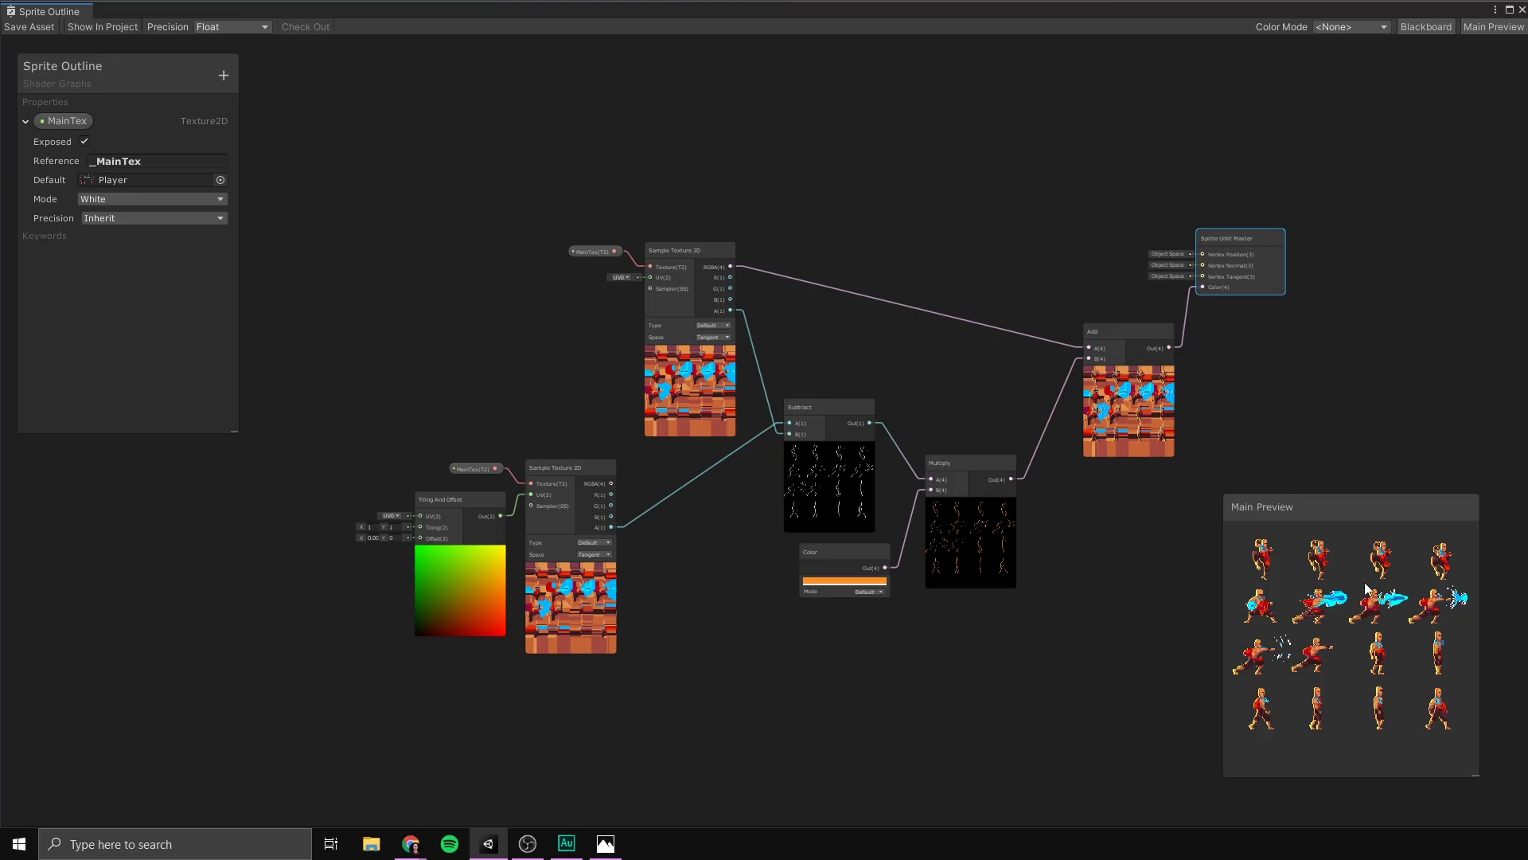
left_click(23, 27)
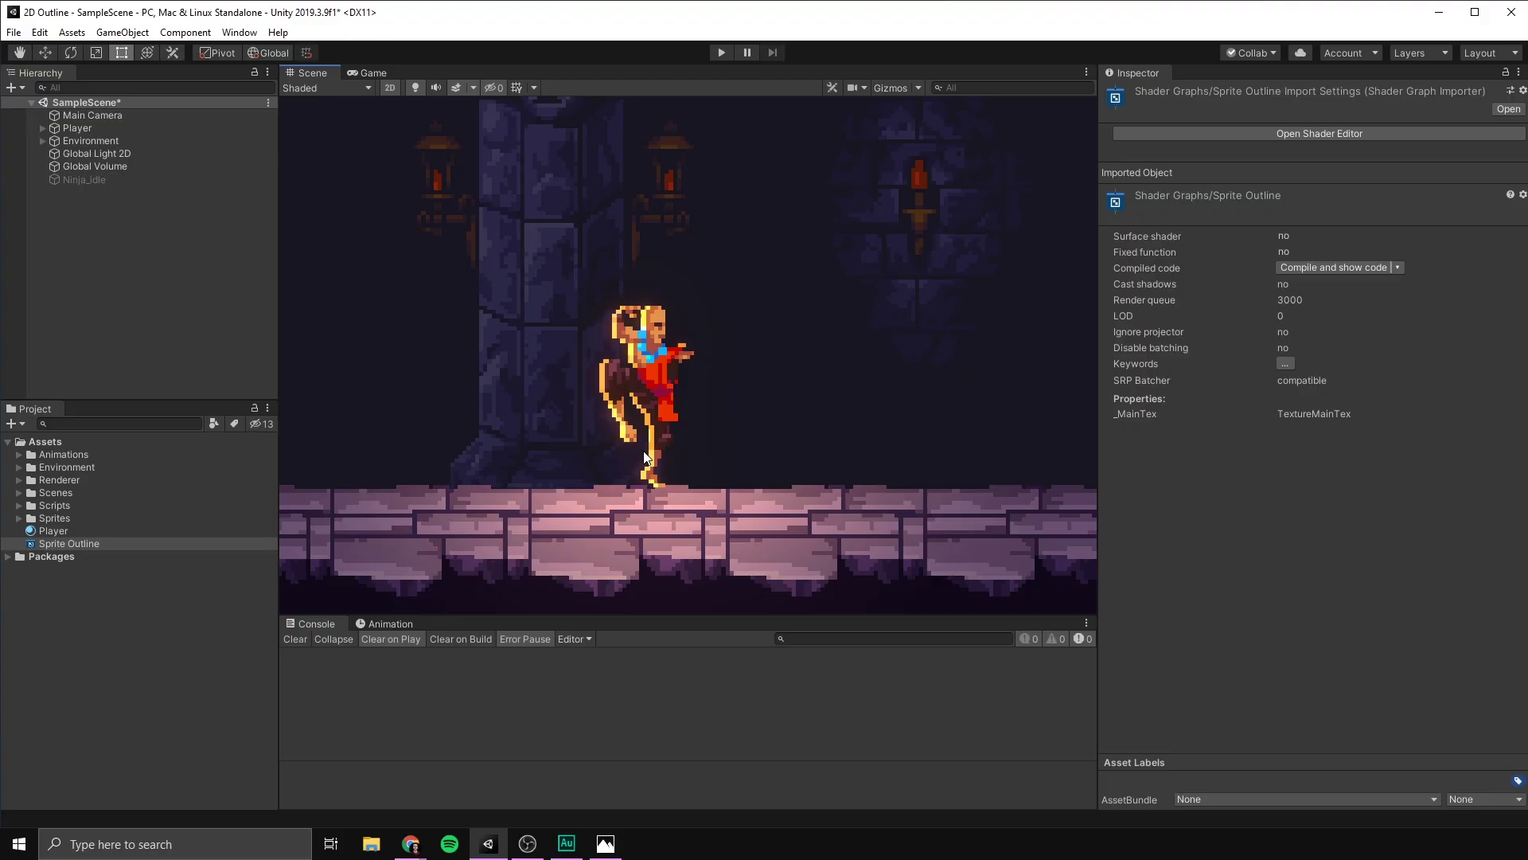
Examine the outlined Player in the scene and its mesh bounds in Wireframe mode, and return to Shaded
middle_click_drag(657, 435, 679, 429)
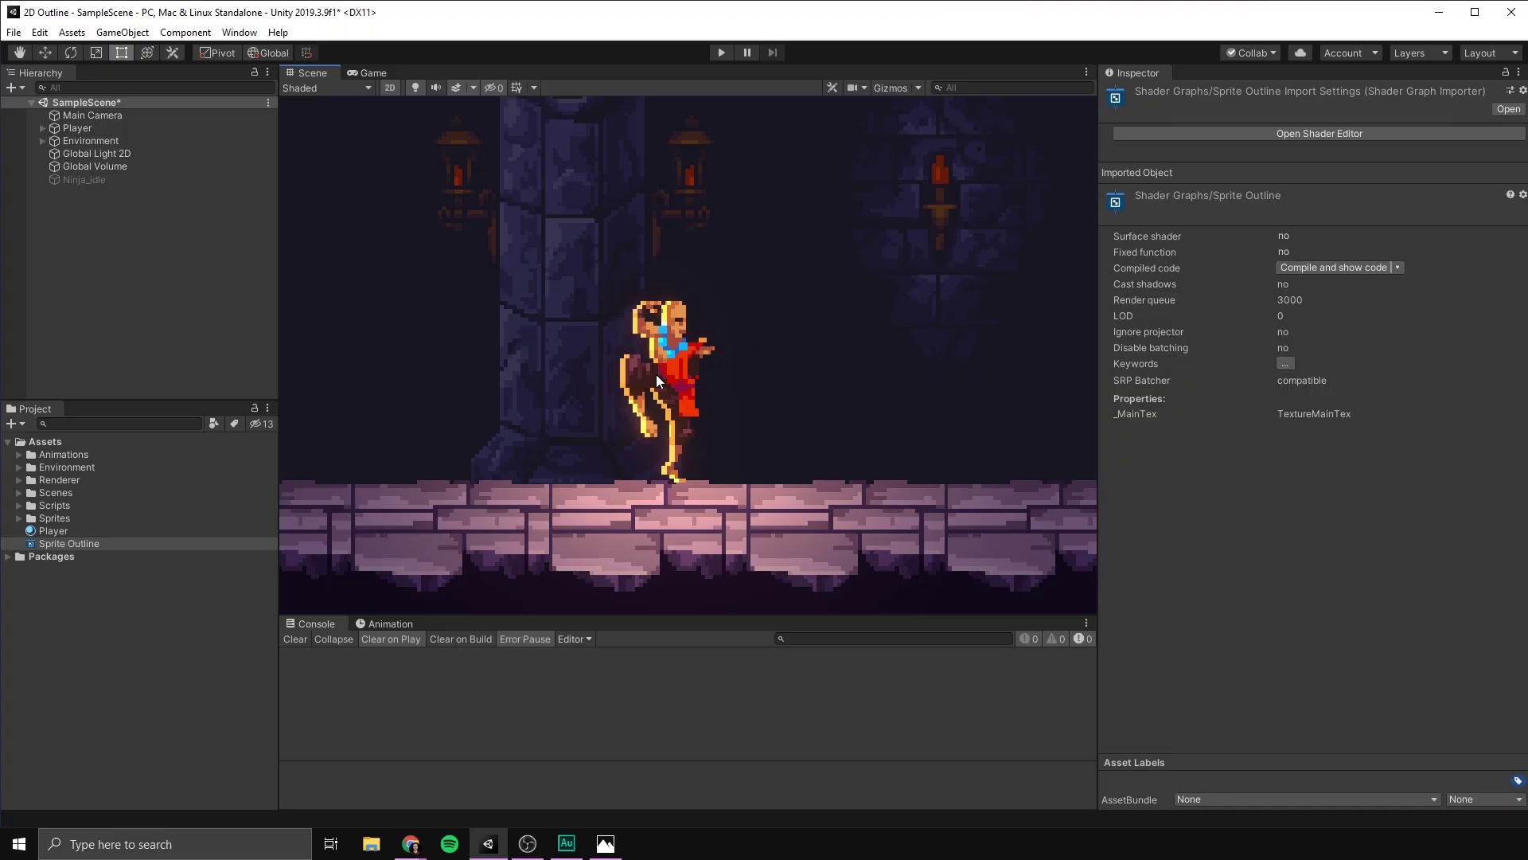
left_click(80, 130)
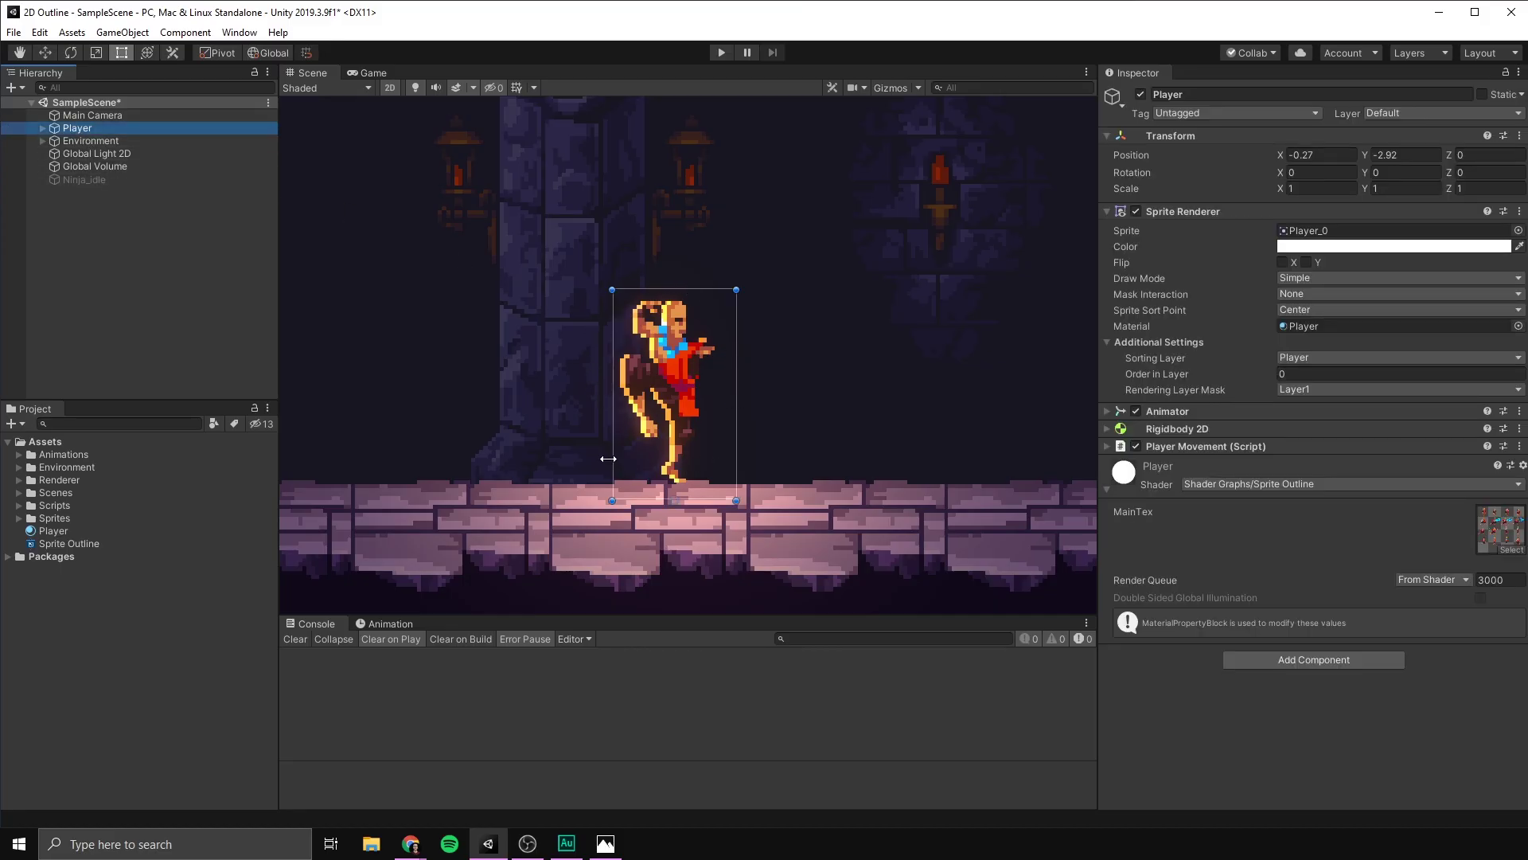
middle_click_drag(527, 327, 503, 304)
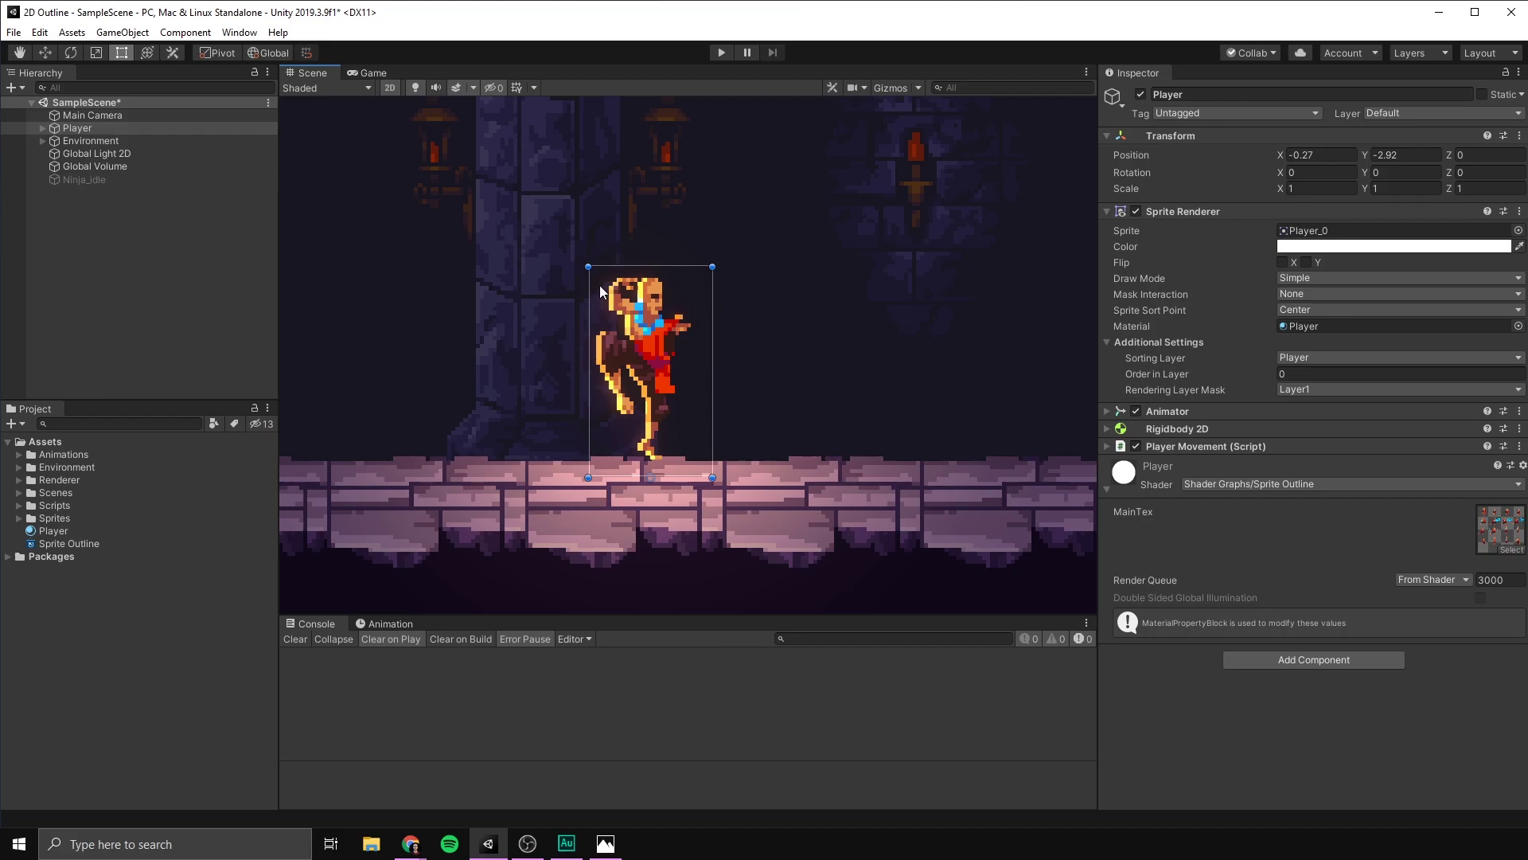
left_click(317, 89)
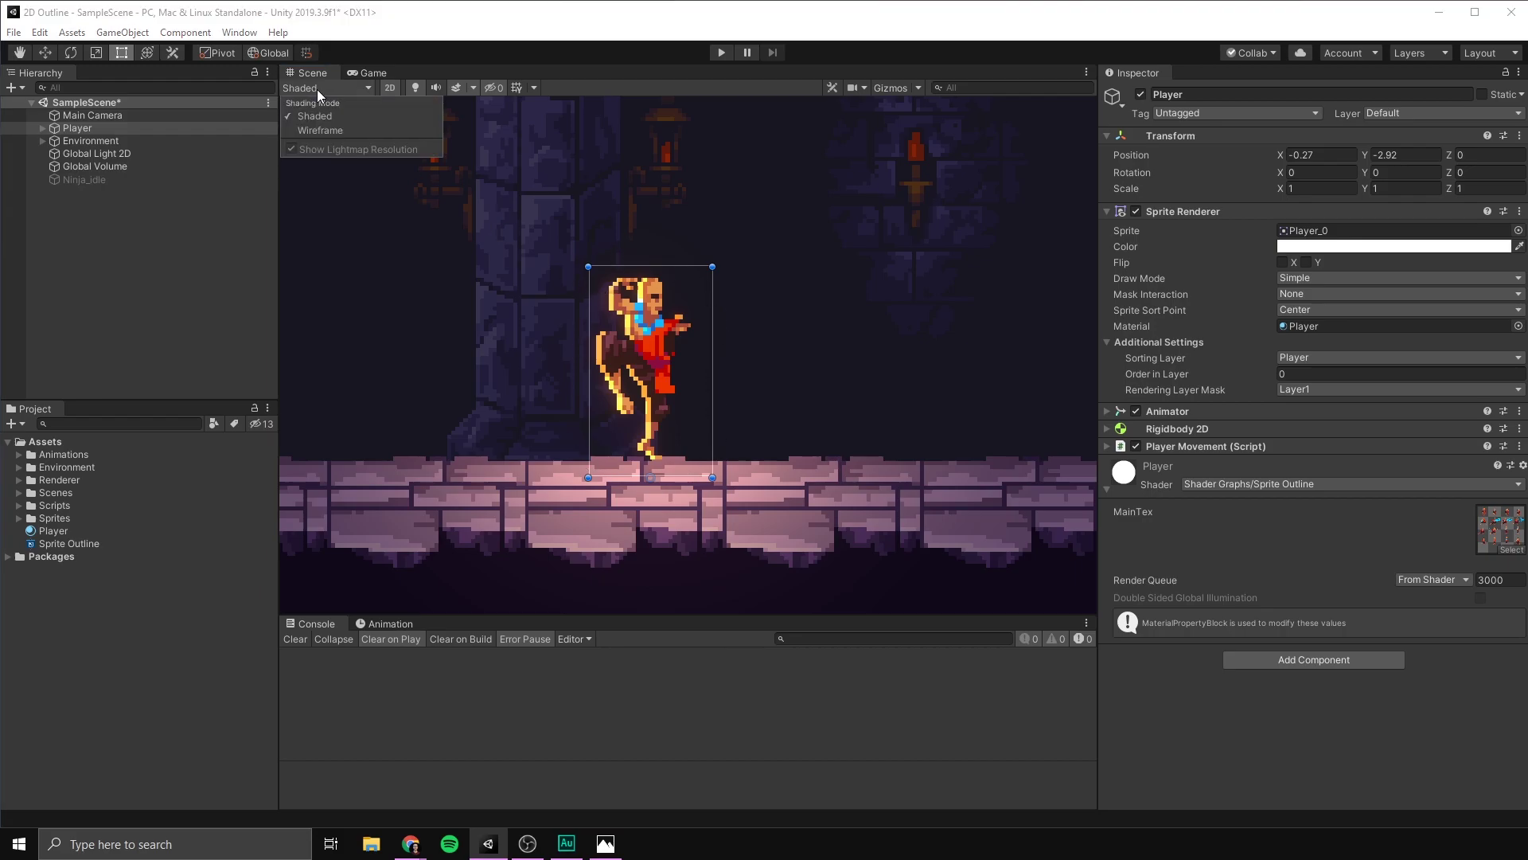
left_click(320, 130)
left_click(337, 336)
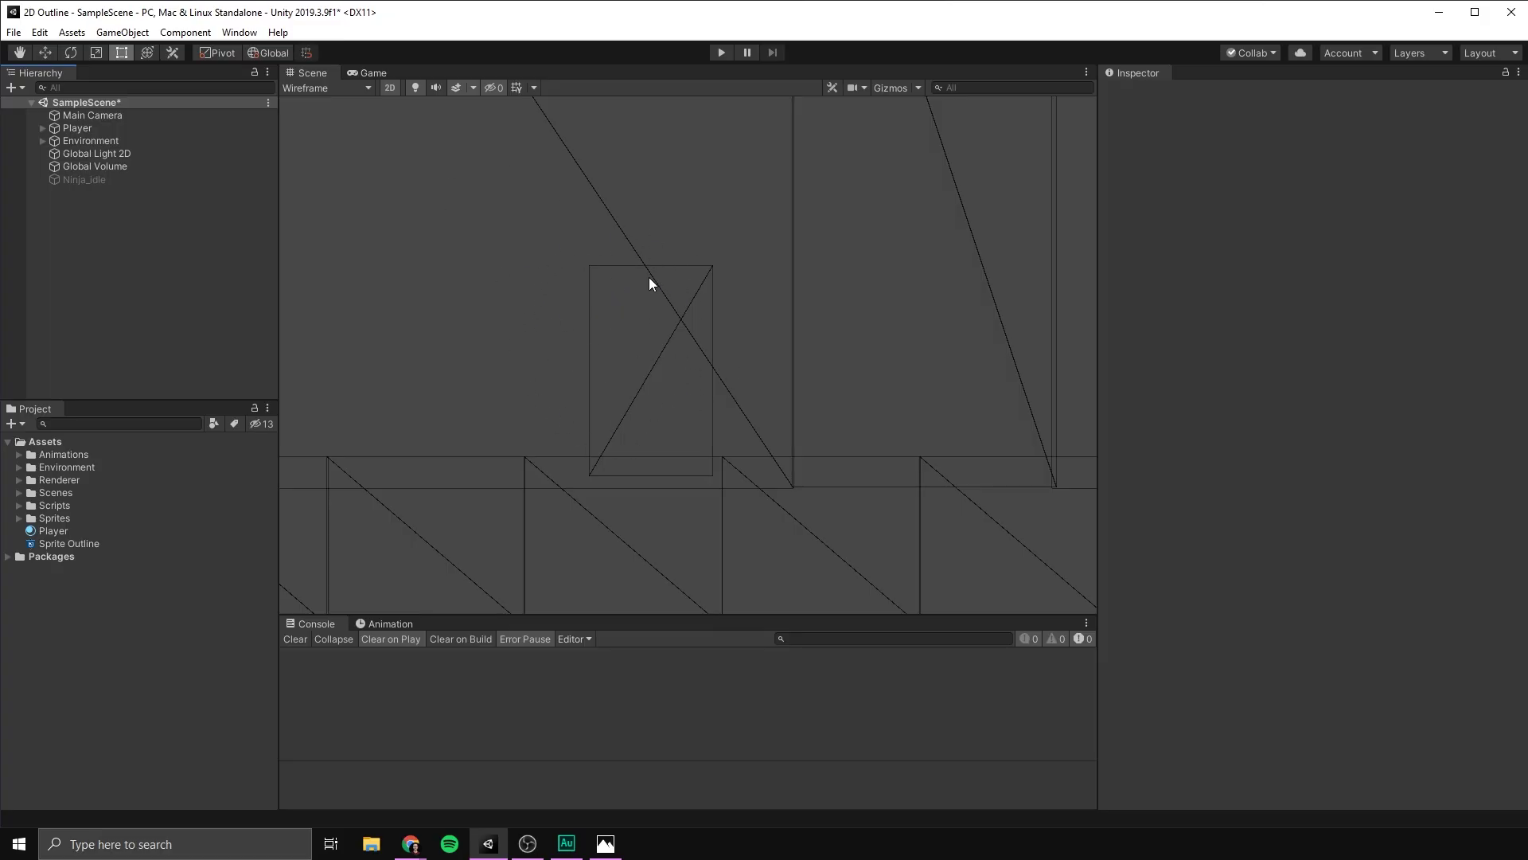
left_click(284, 87)
left_click(330, 115)
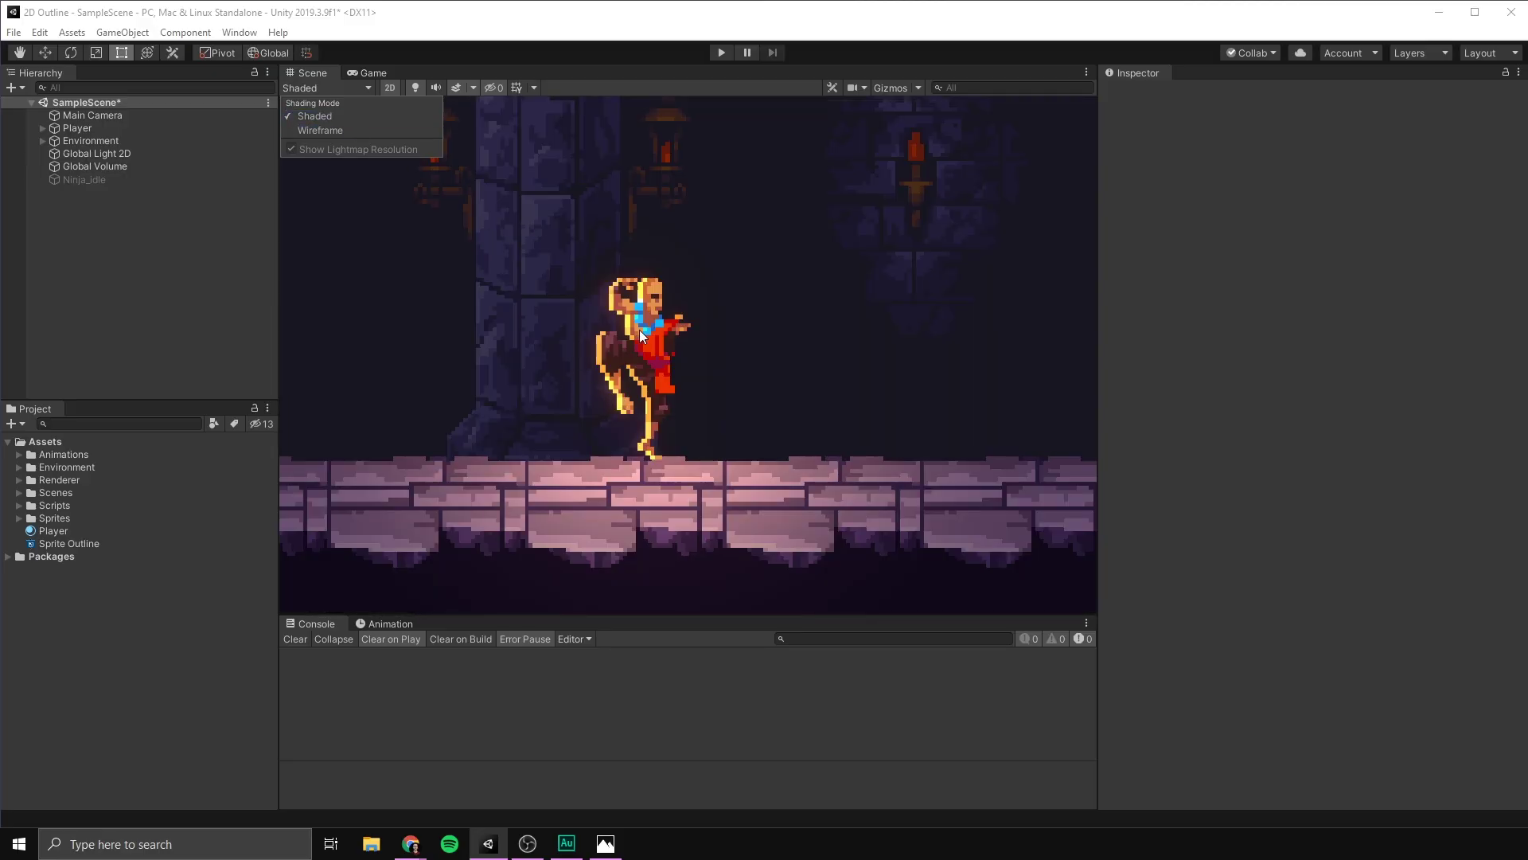
left_click(183, 284)
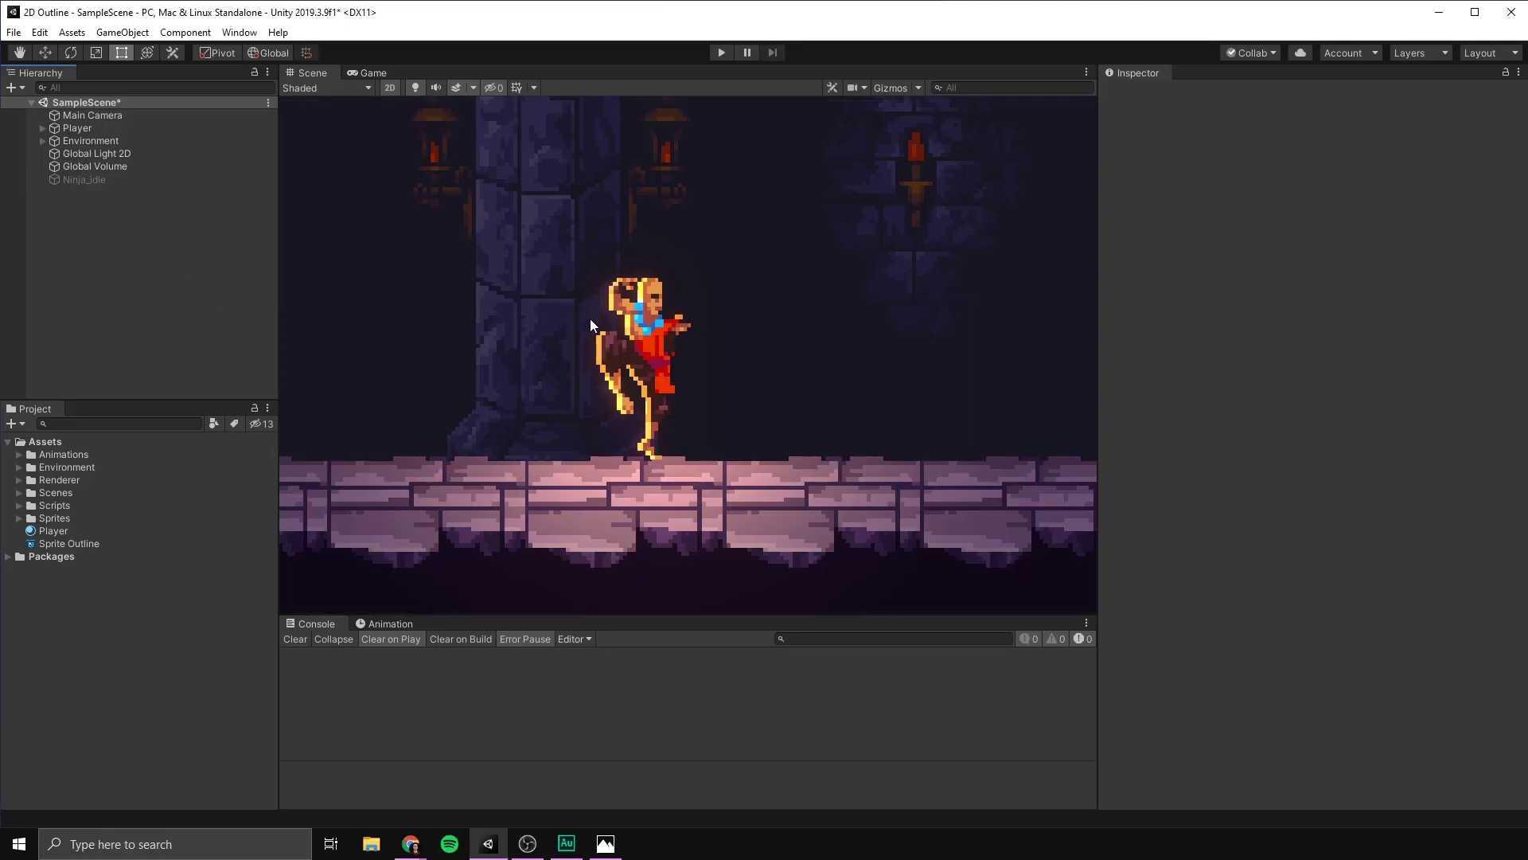
Inspect the slice rectangle and surrounding empty space of Player_0 in the Player texture's Sprite Editor, and close the editor
left_click(19, 518)
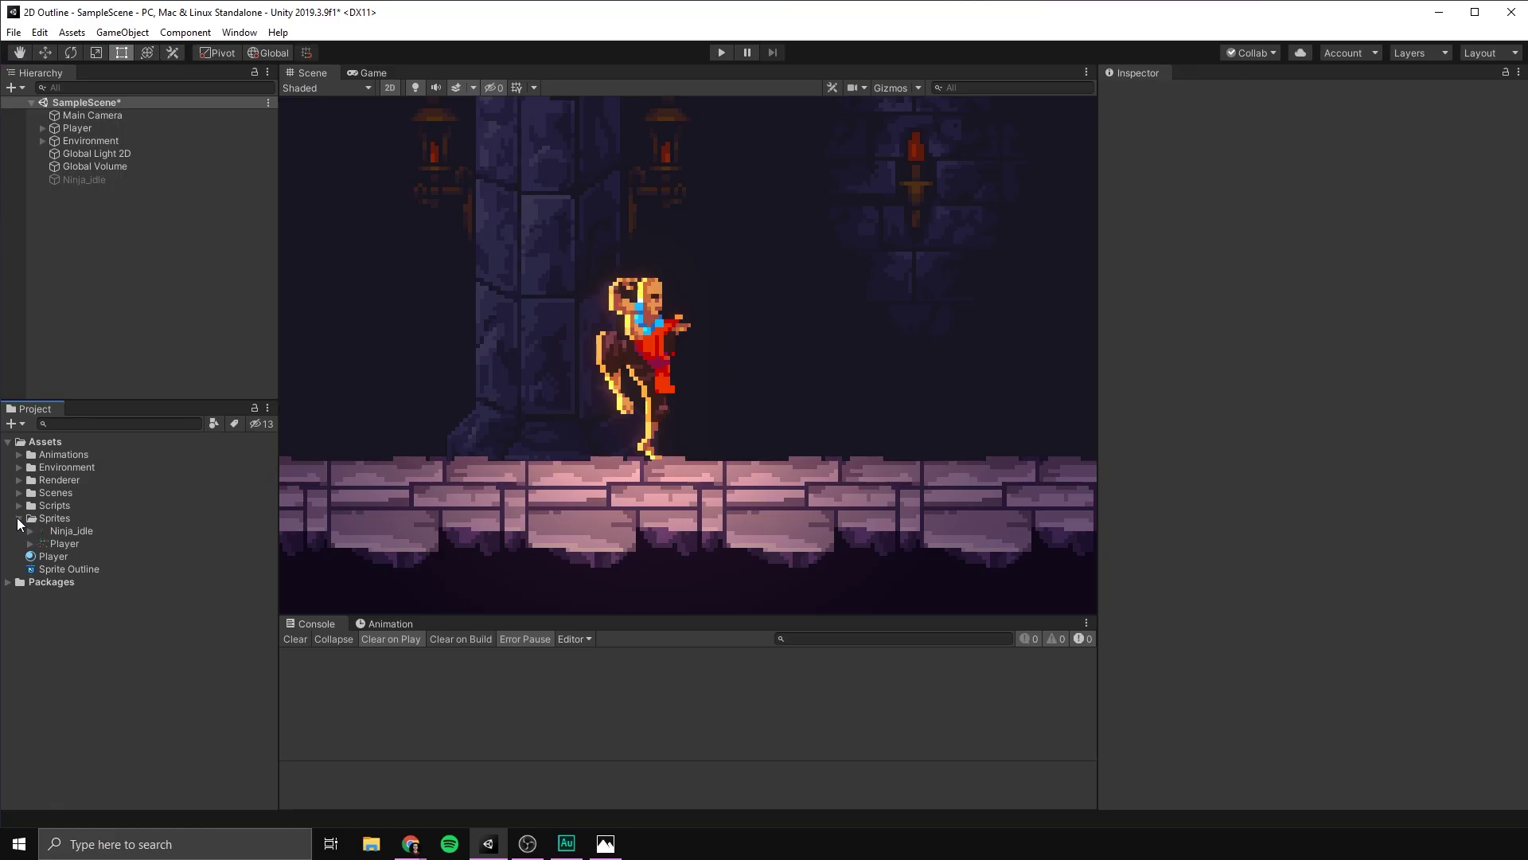
left_click(53, 542)
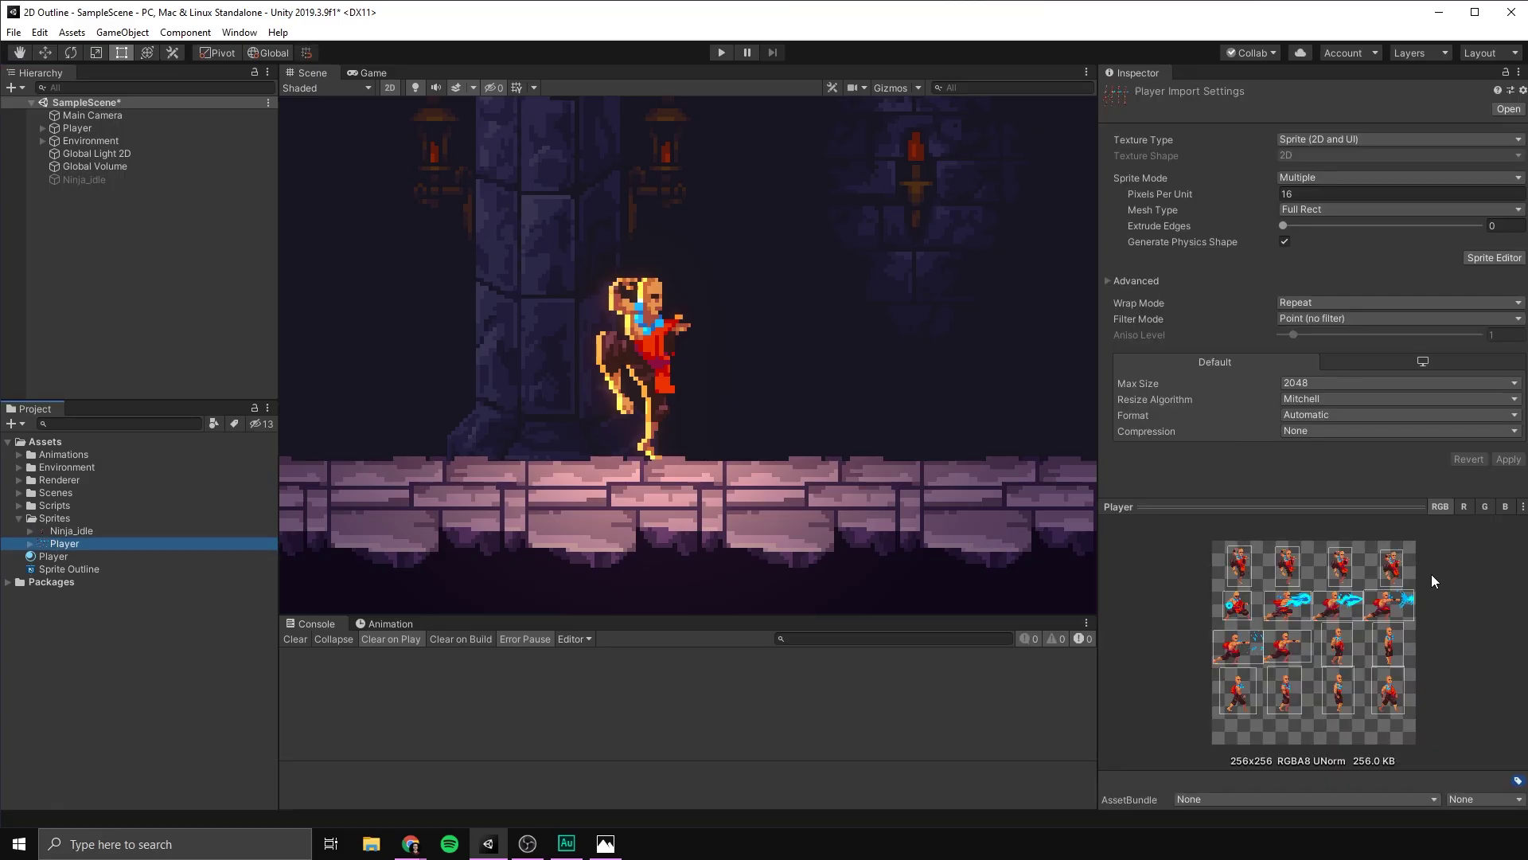
left_click(1269, 546)
left_click(1493, 259)
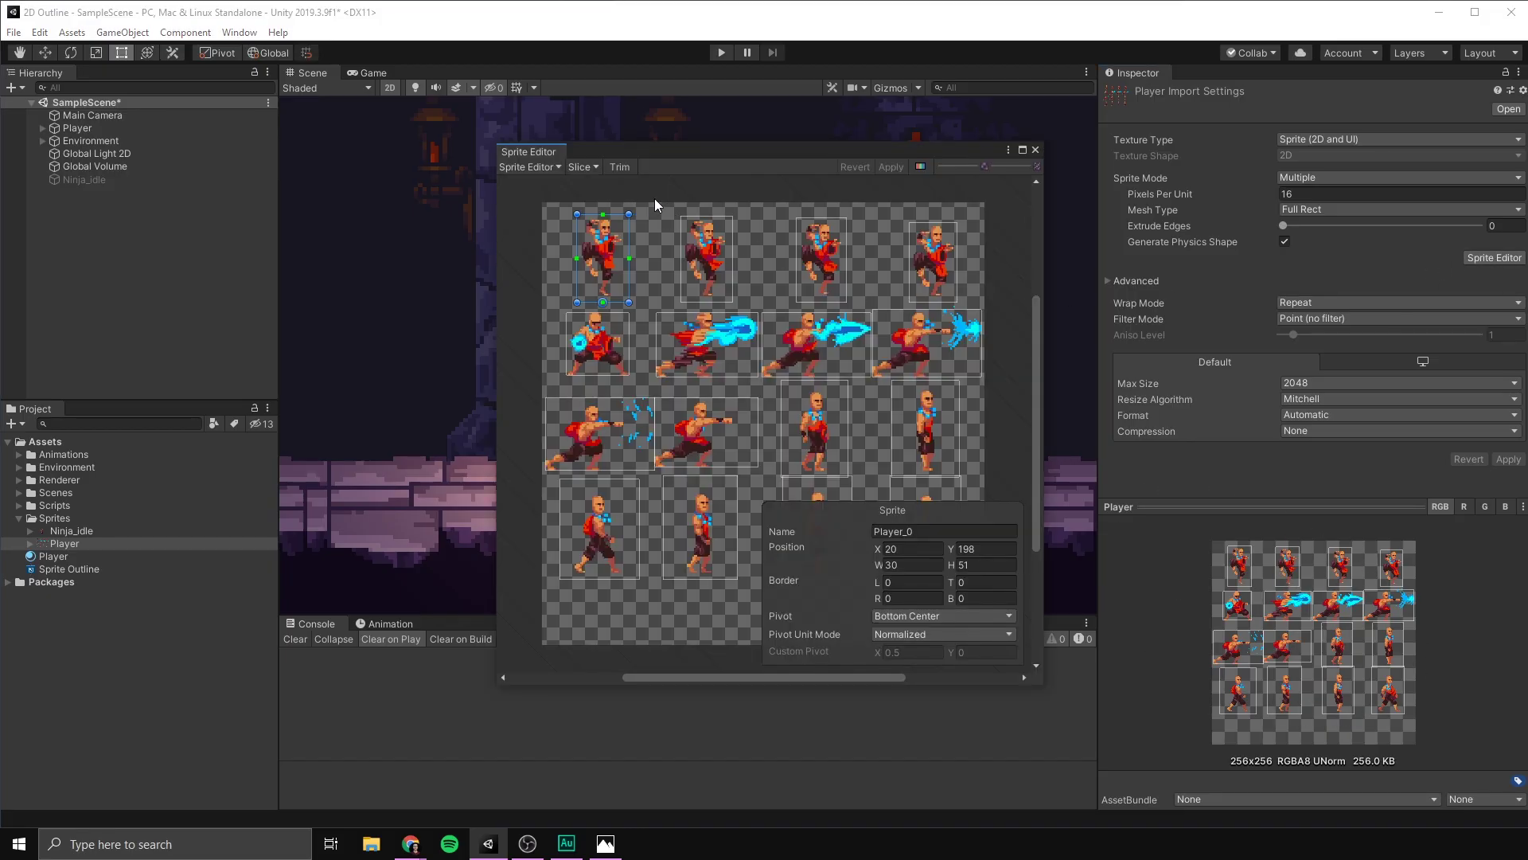
scroll(560, 225, "up", 5)
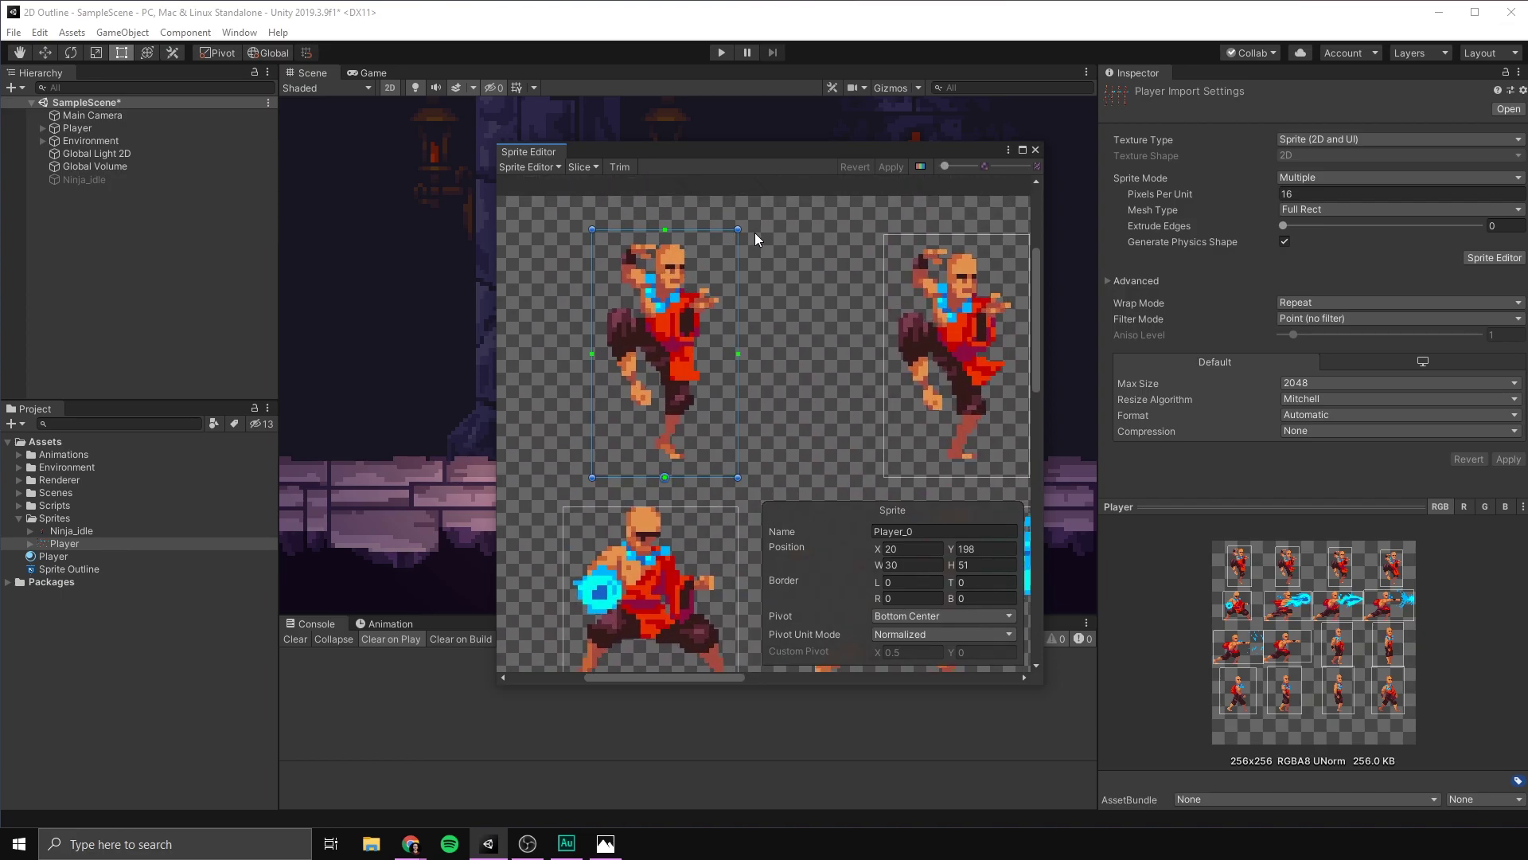
left_click(1035, 149)
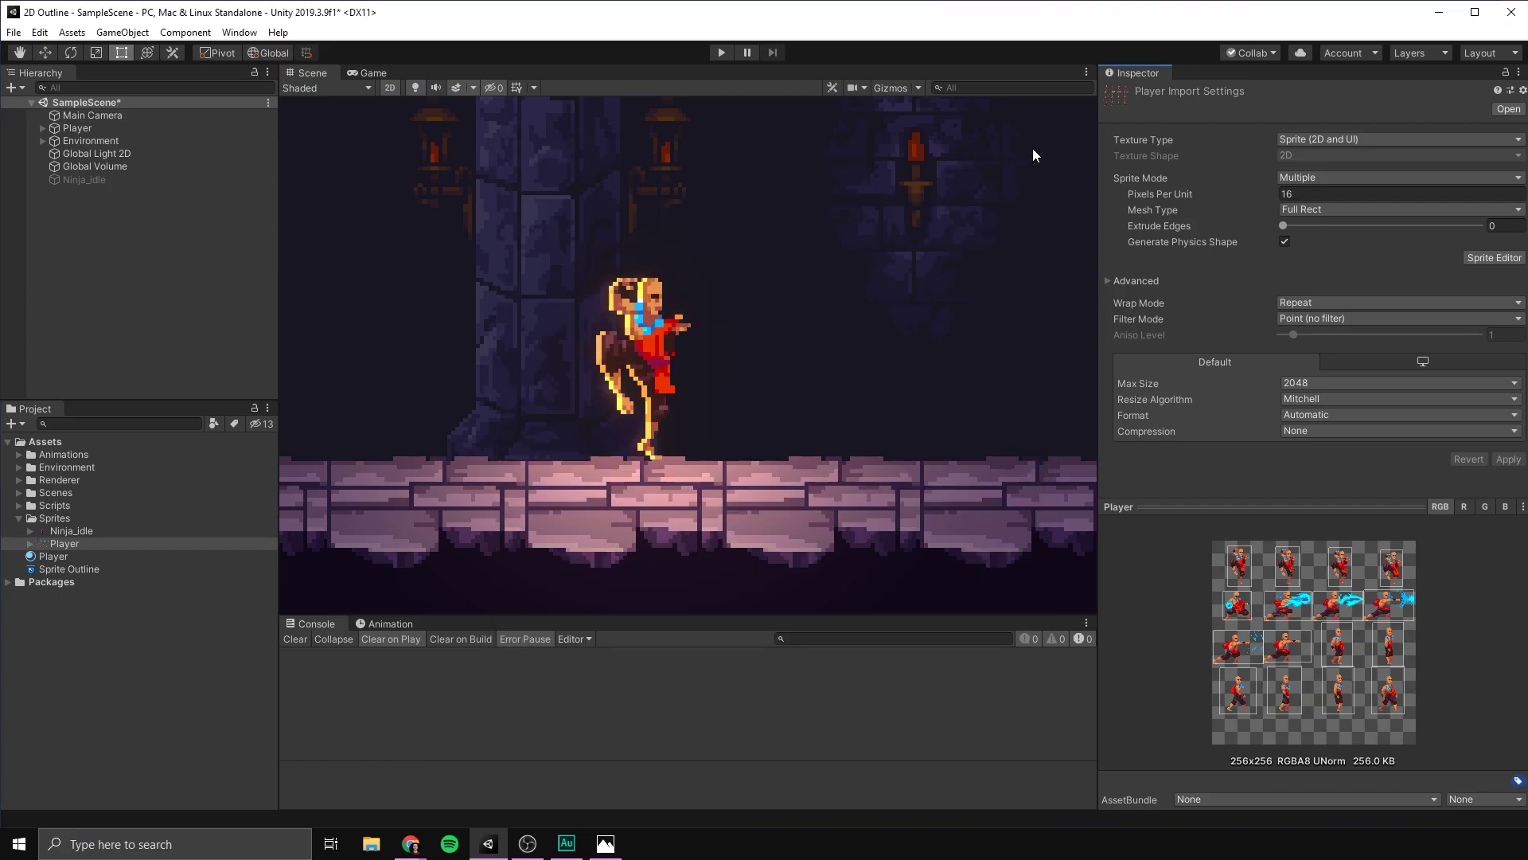
Activate the Ninja_idle object and examine its mesh shape beside the Player in Wireframe mode
left_click(82, 128)
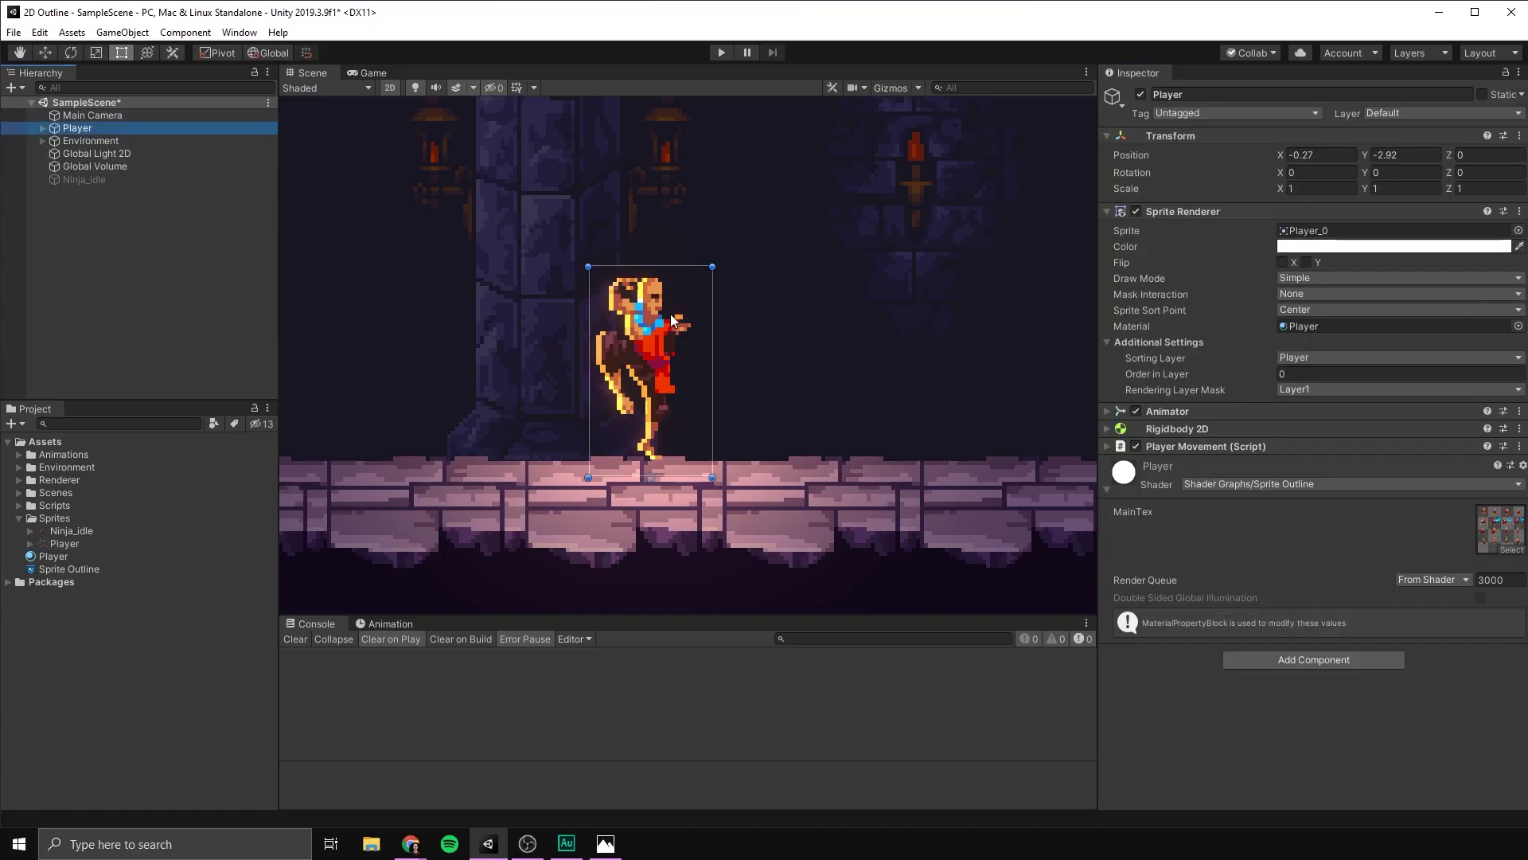
left_click(556, 287)
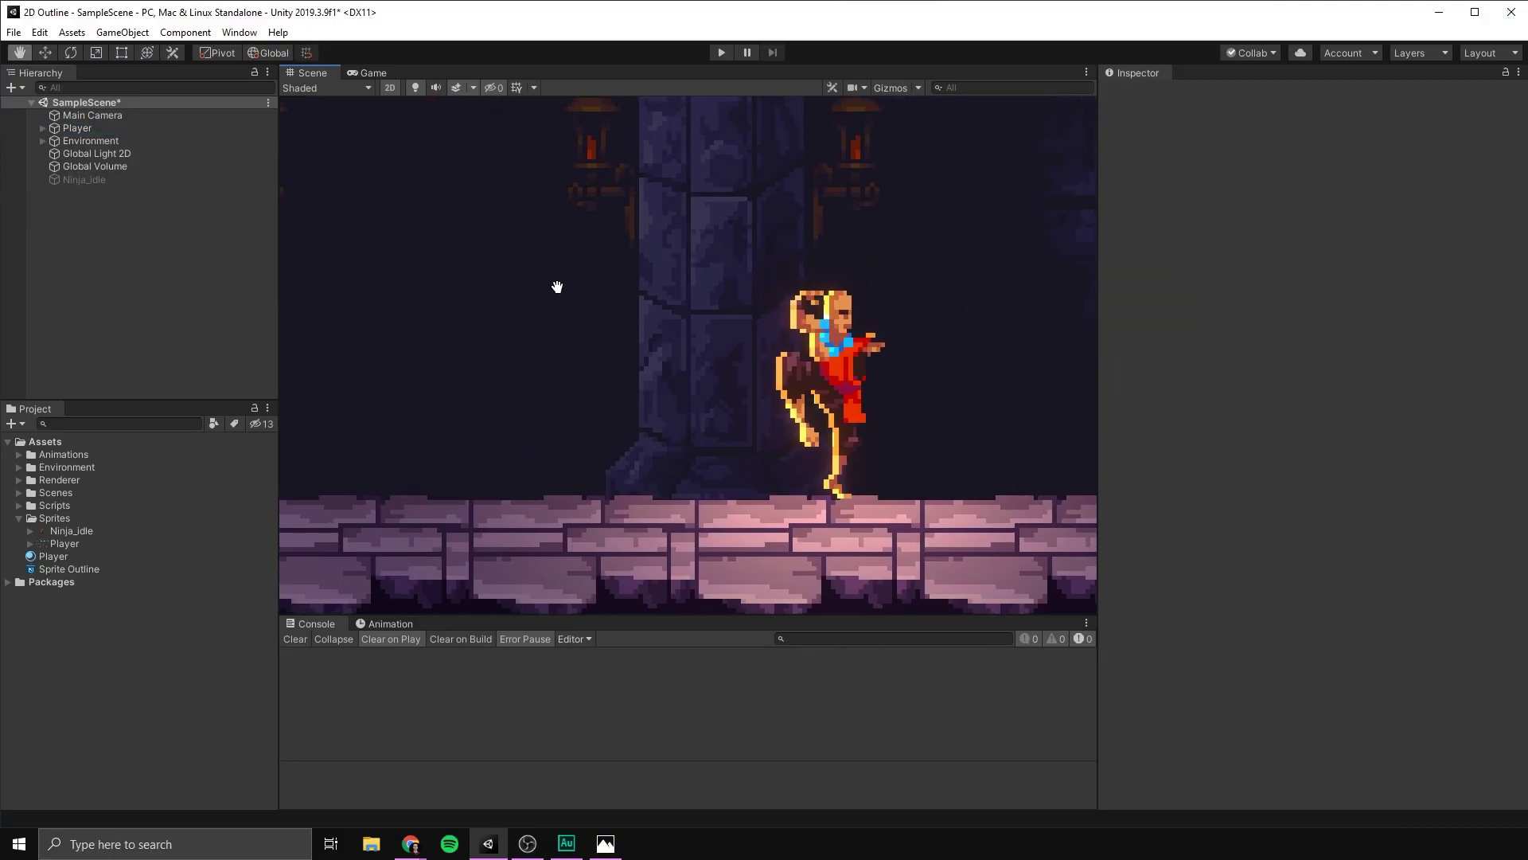
left_click(84, 180)
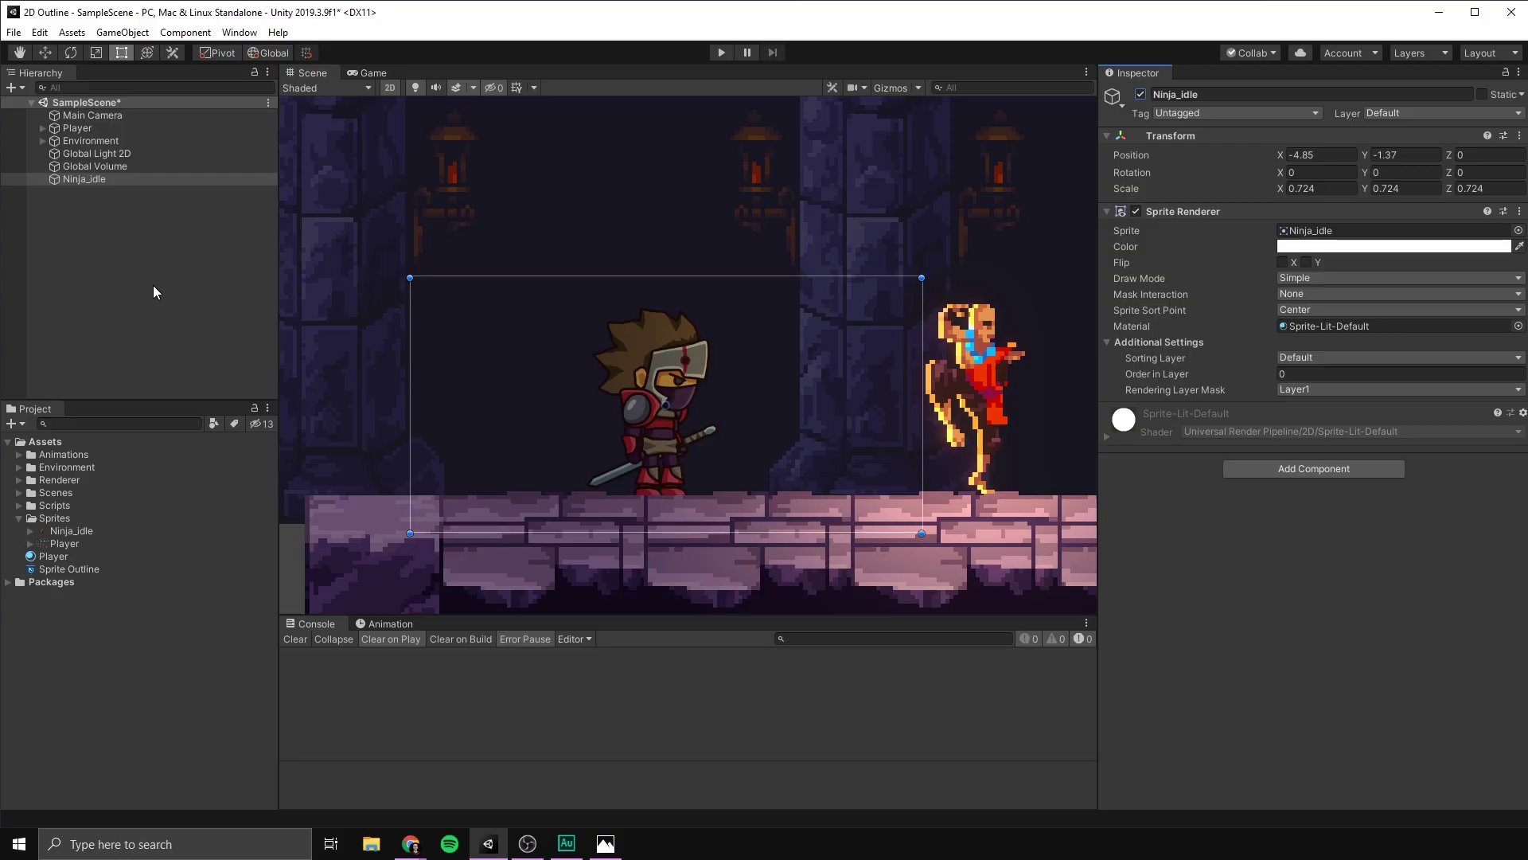
scroll(509, 238, "down", 2)
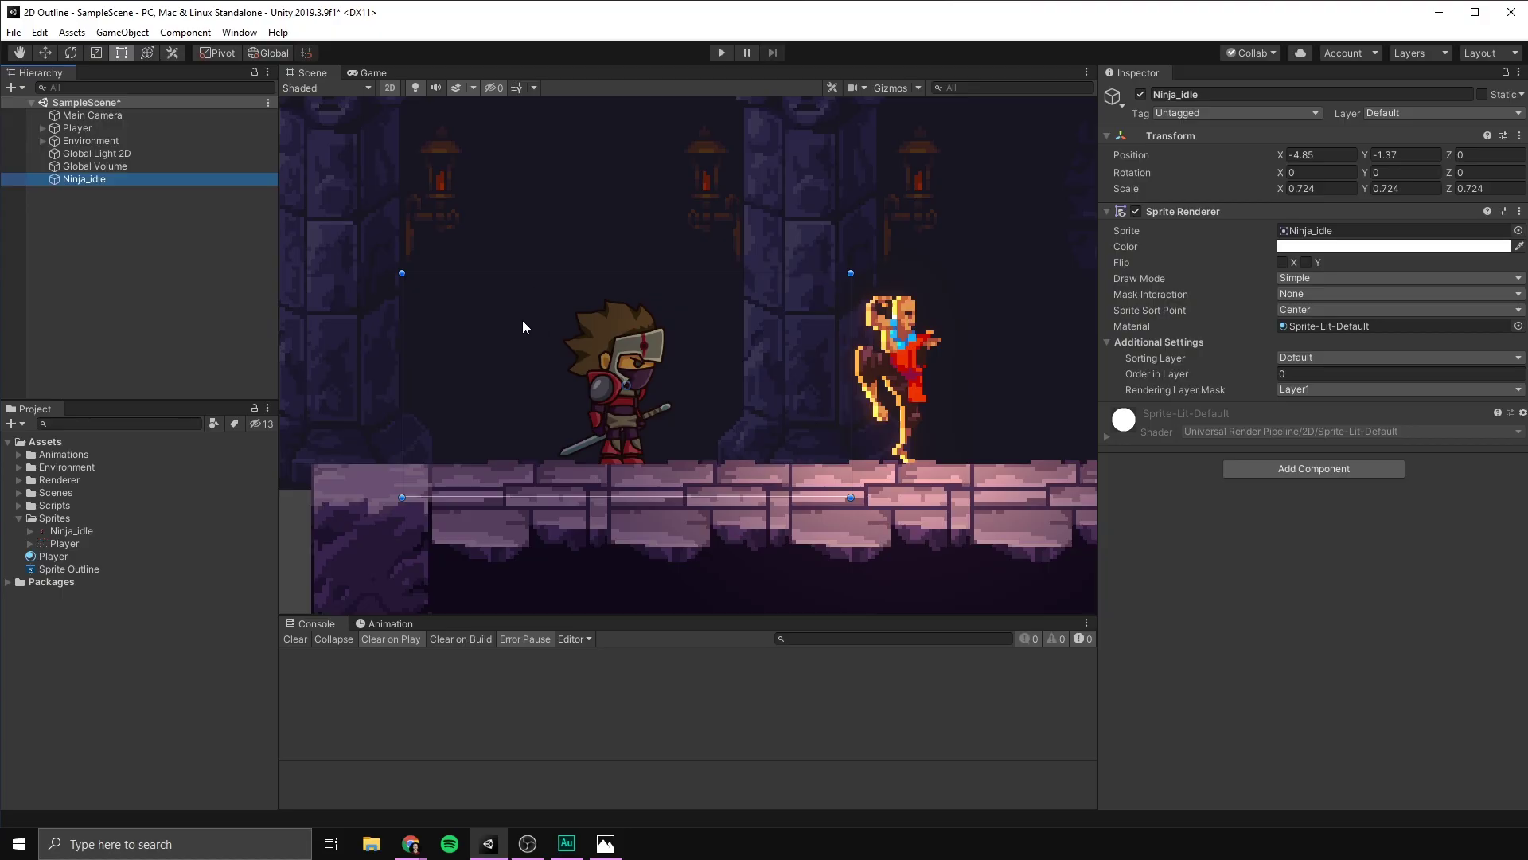
left_click(316, 89)
left_click(320, 130)
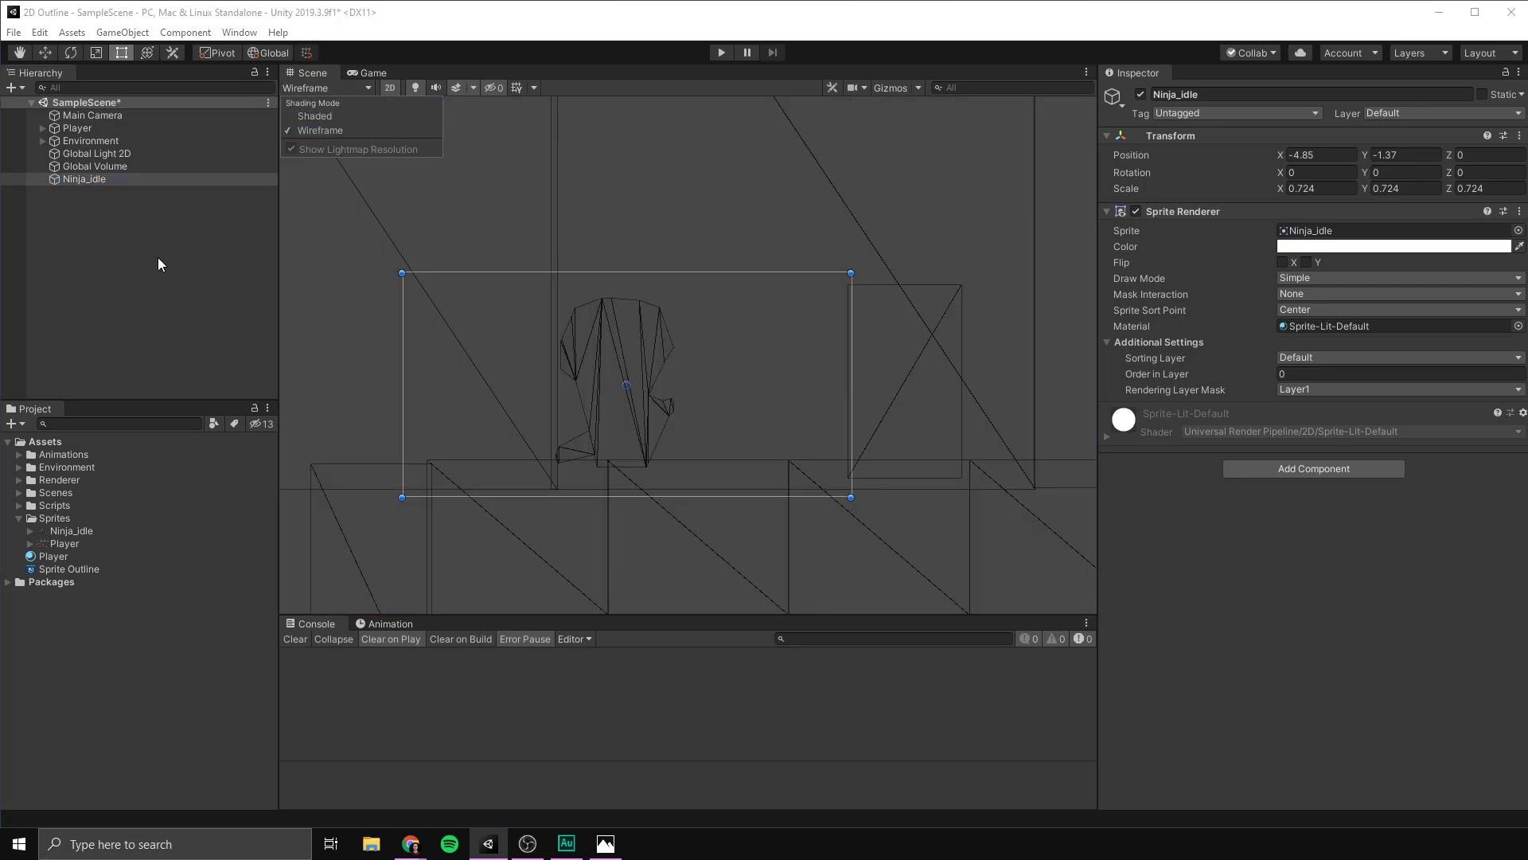
left_click(158, 258)
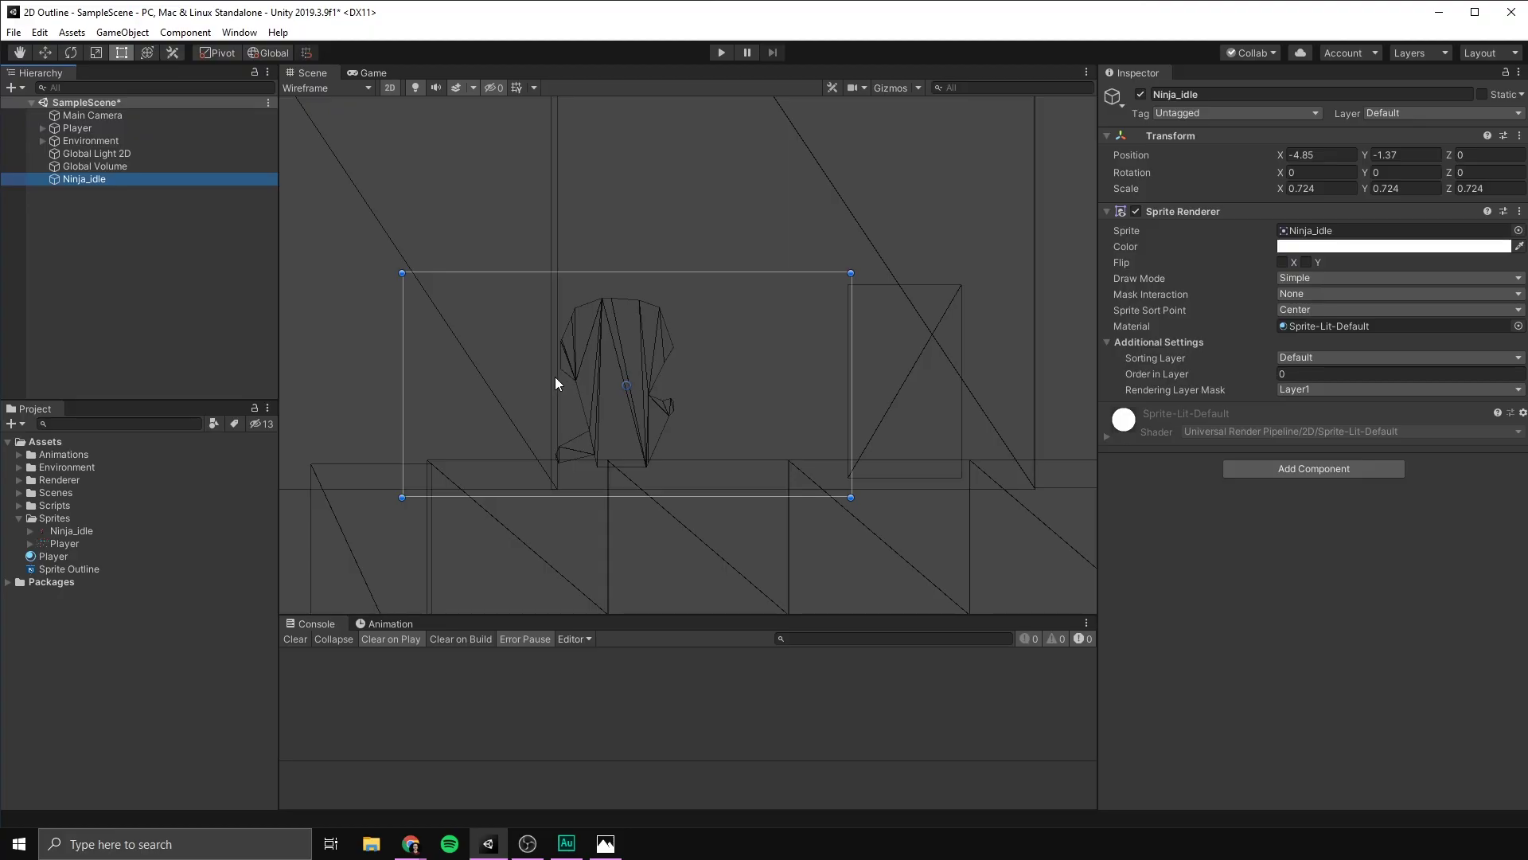
Set the Ninja_idle texture's mesh type to Full Rect and apply the import settings
left_click(74, 531)
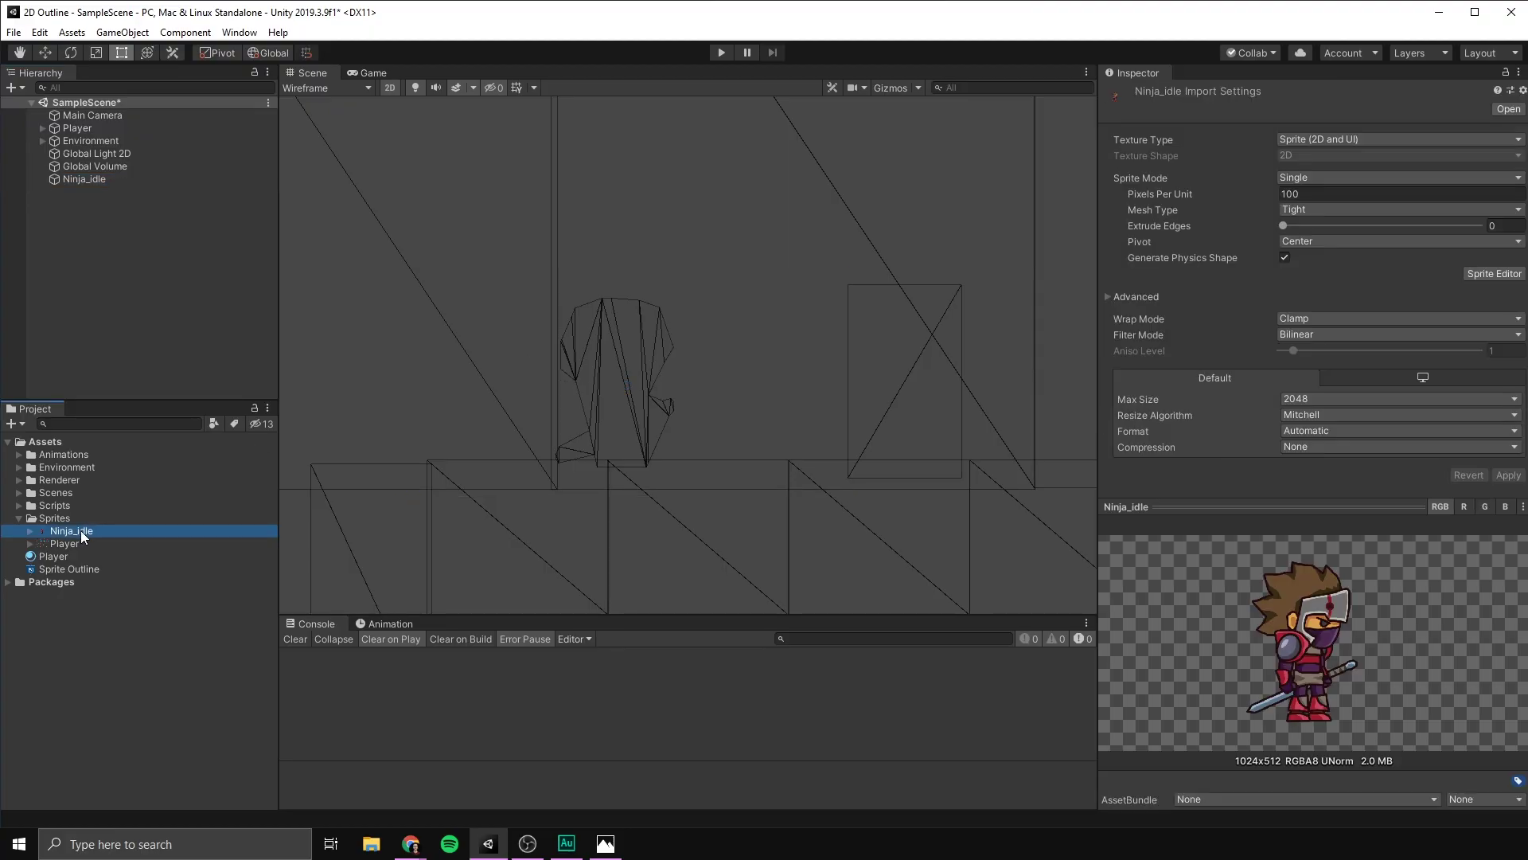
left_click(1326, 210)
left_click(1334, 225)
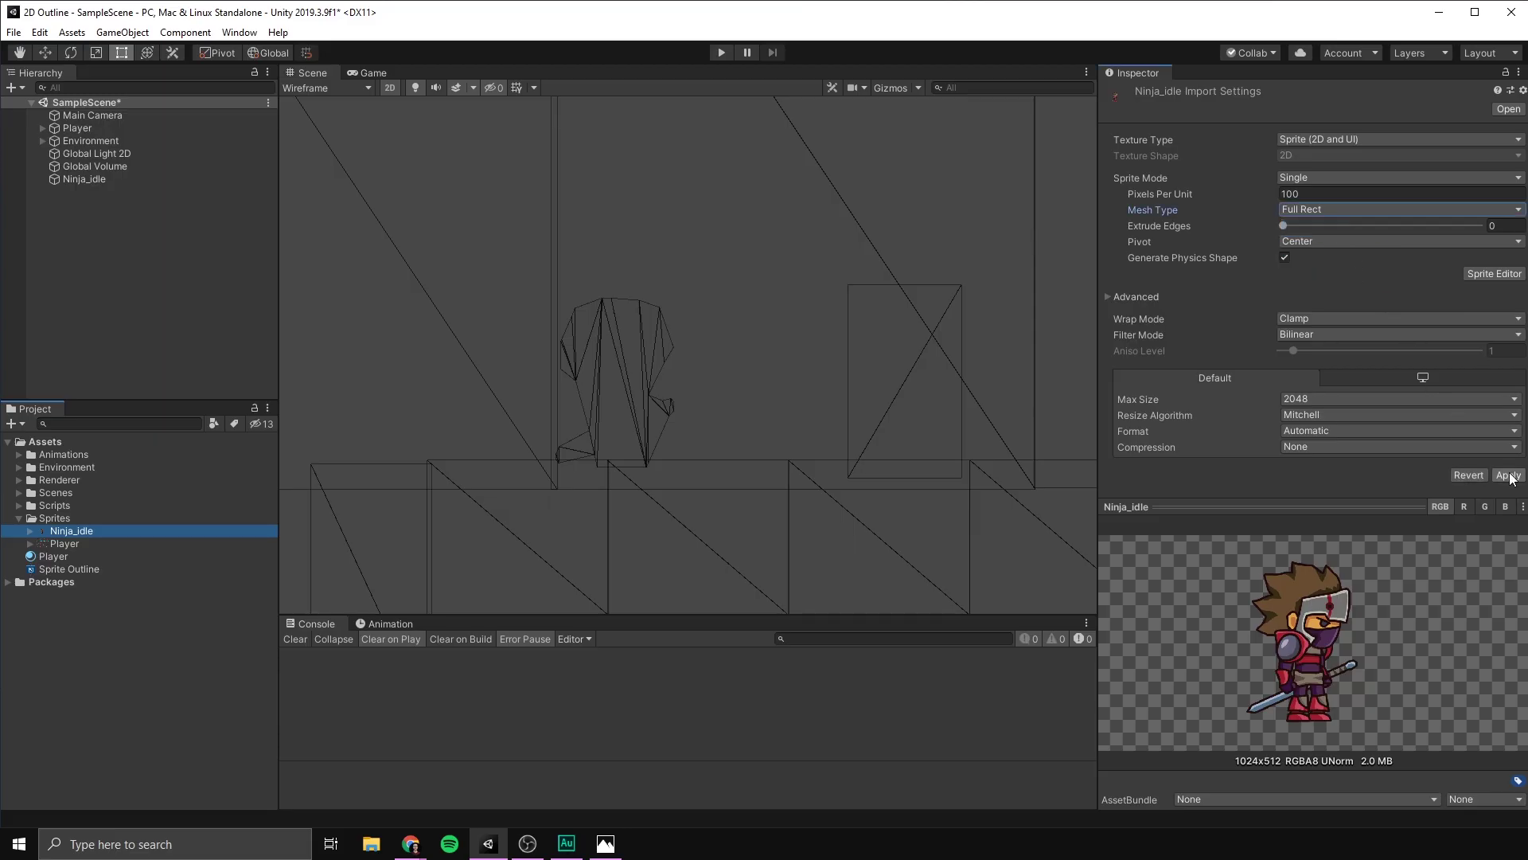
left_click(1509, 476)
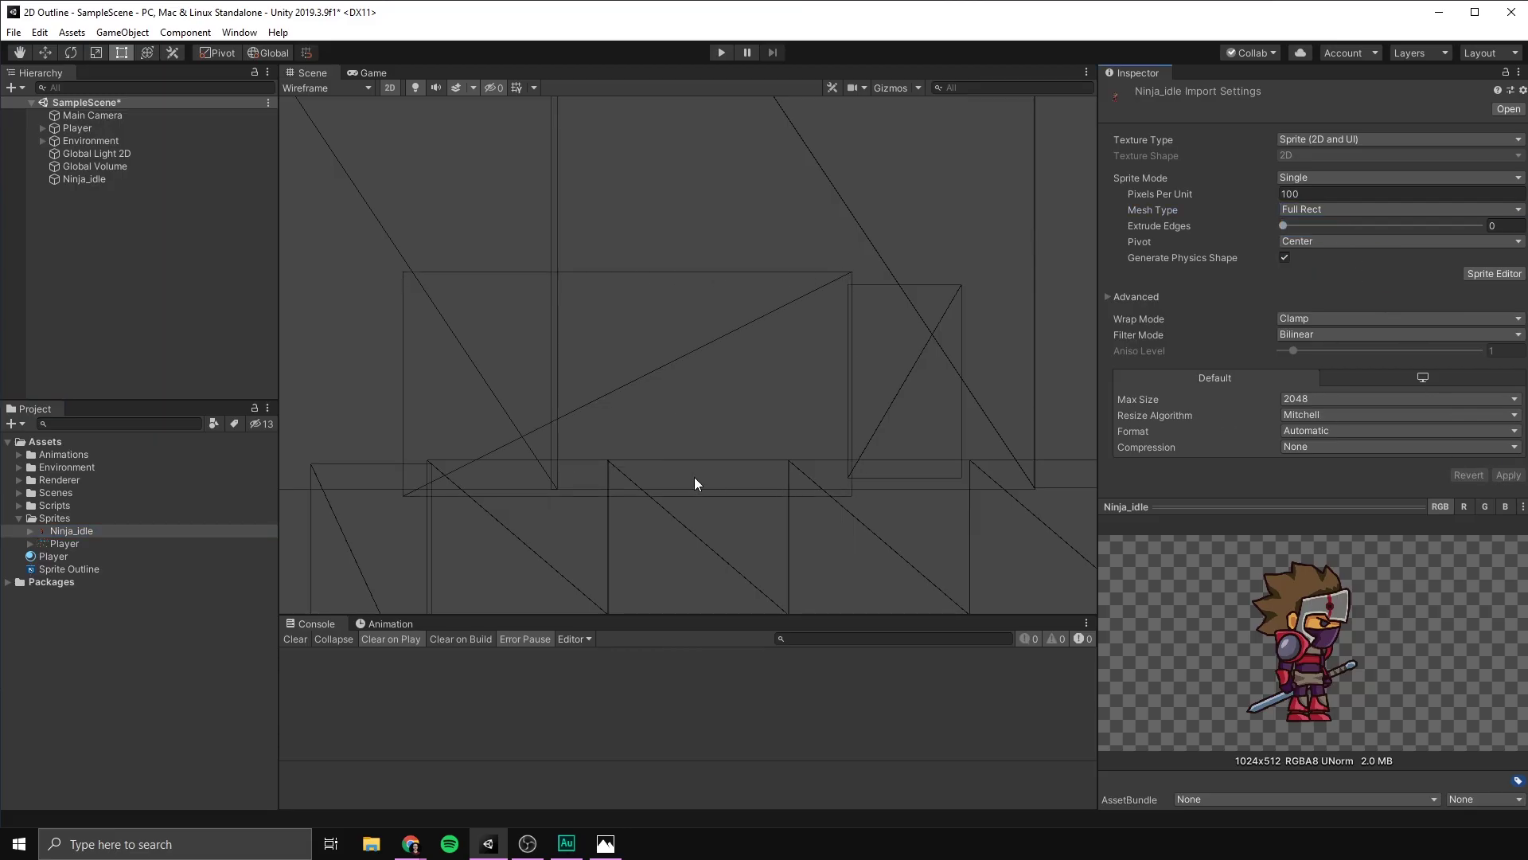
Switch the scene view back to Shaded, deactivate the Ninja_idle object, and focus on the Player
left_click(104, 182)
left_click(317, 89)
left_click(320, 117)
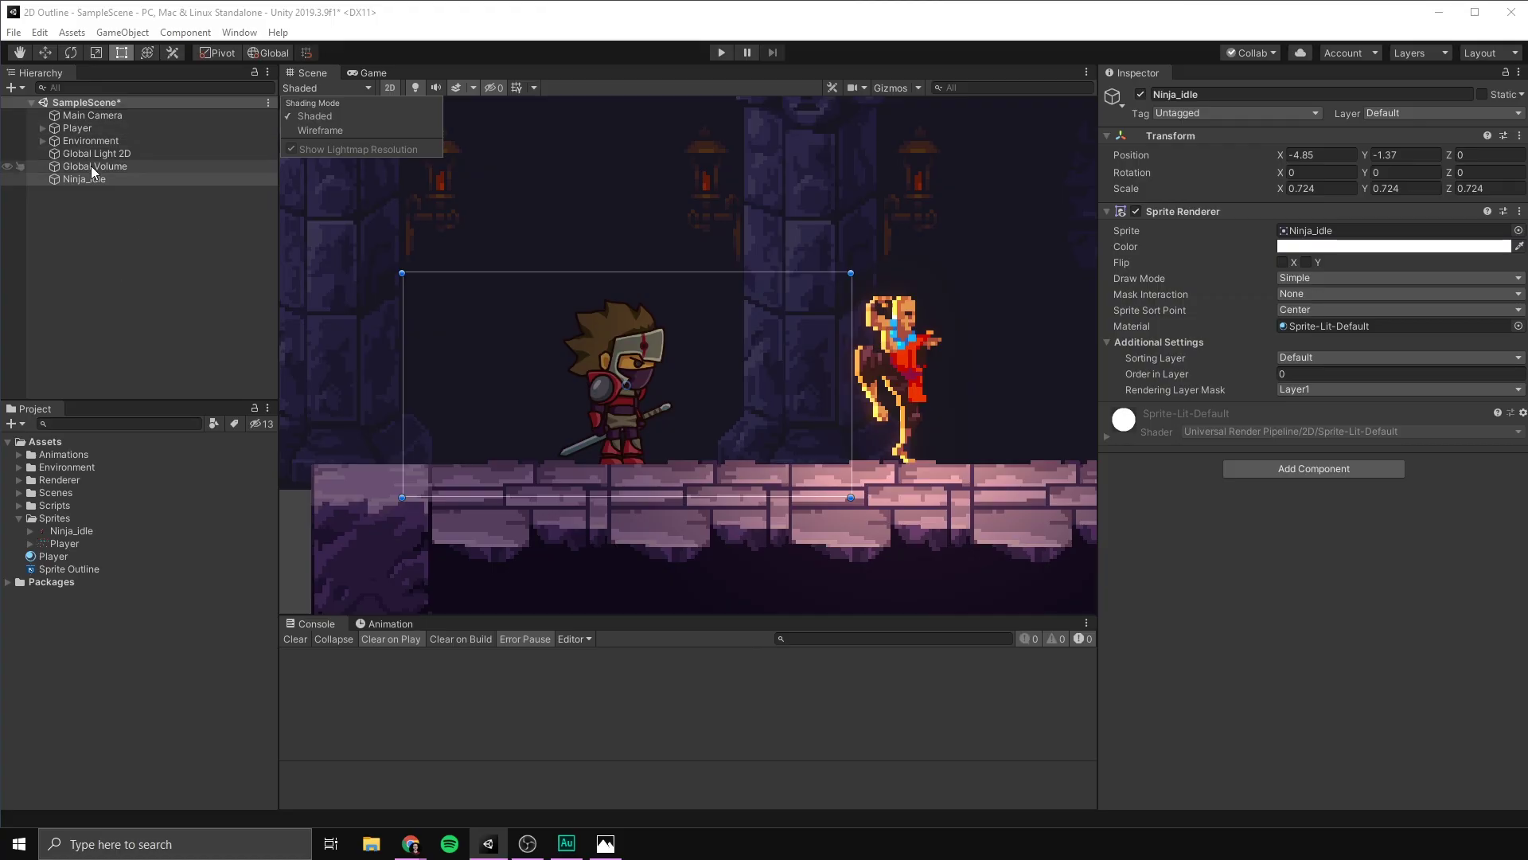
key("f")
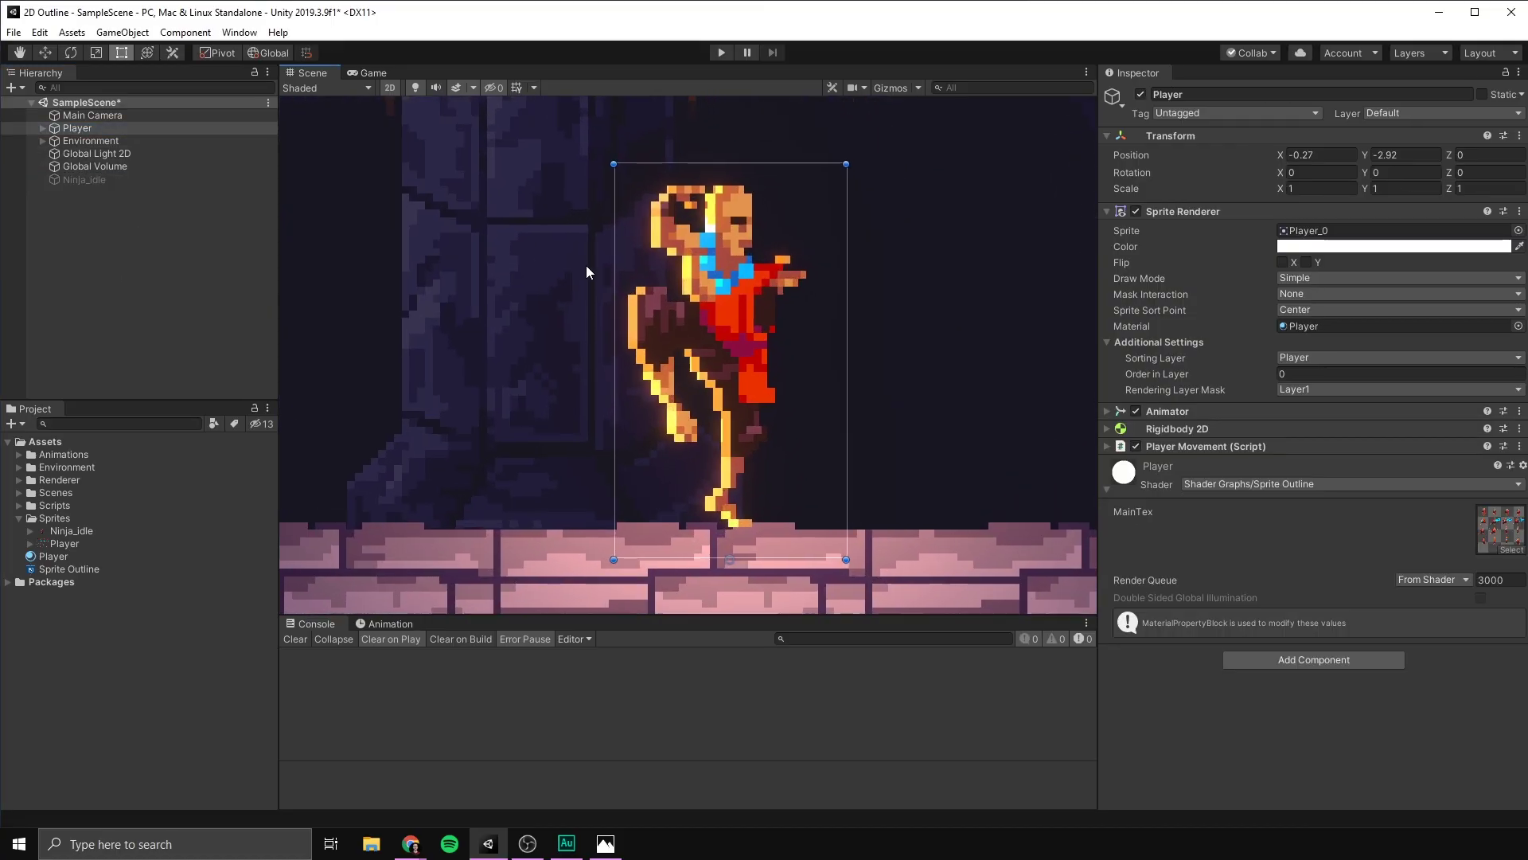
Review the Player texture's import settings and sprite sheet spacing, and check the outlined Player in the scene
scroll(596, 275, "down", 4)
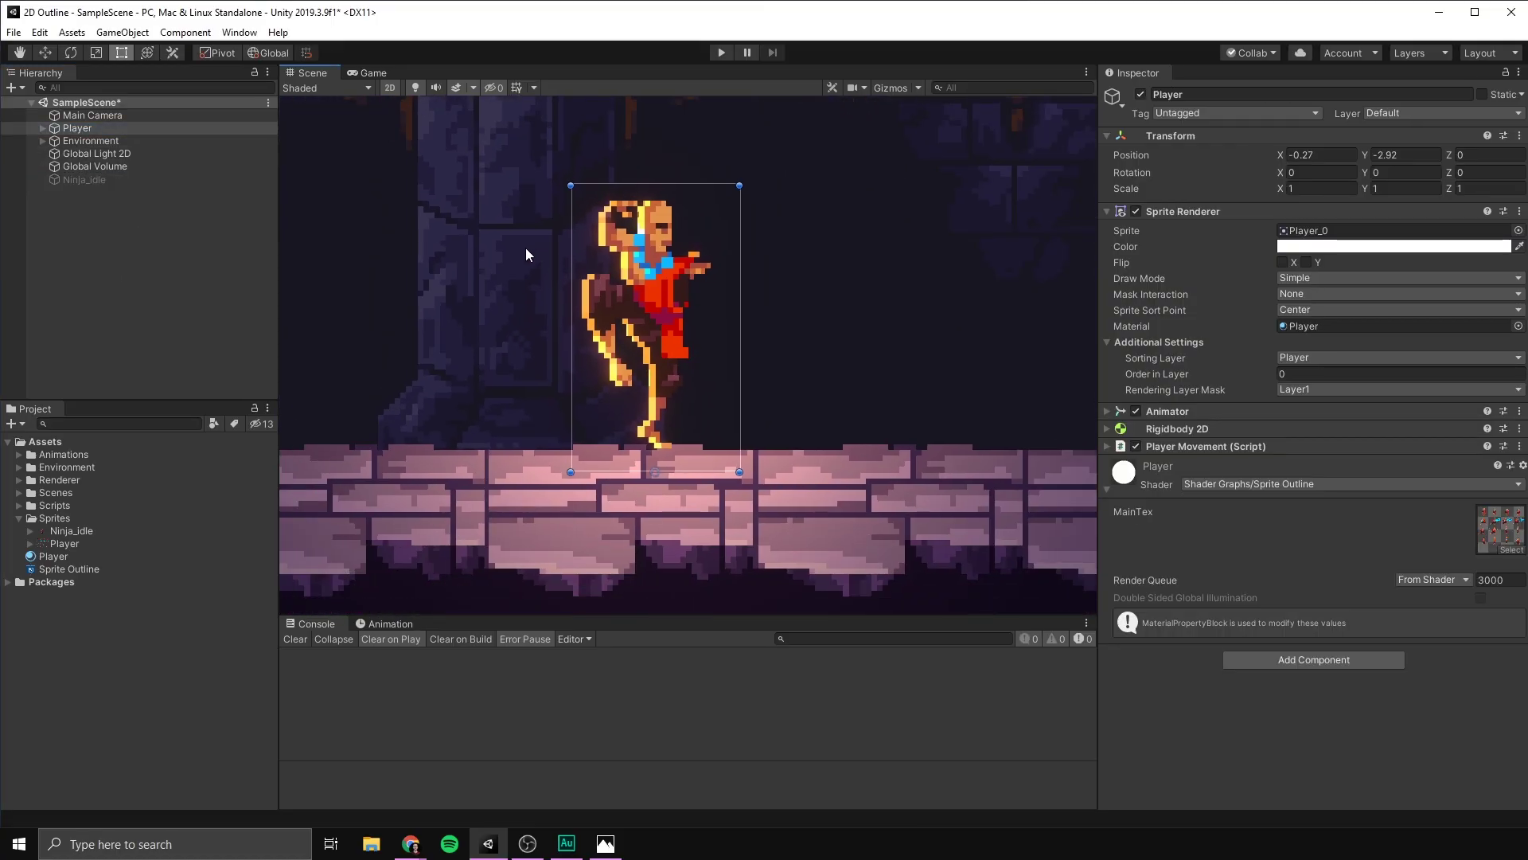
left_click(64, 543)
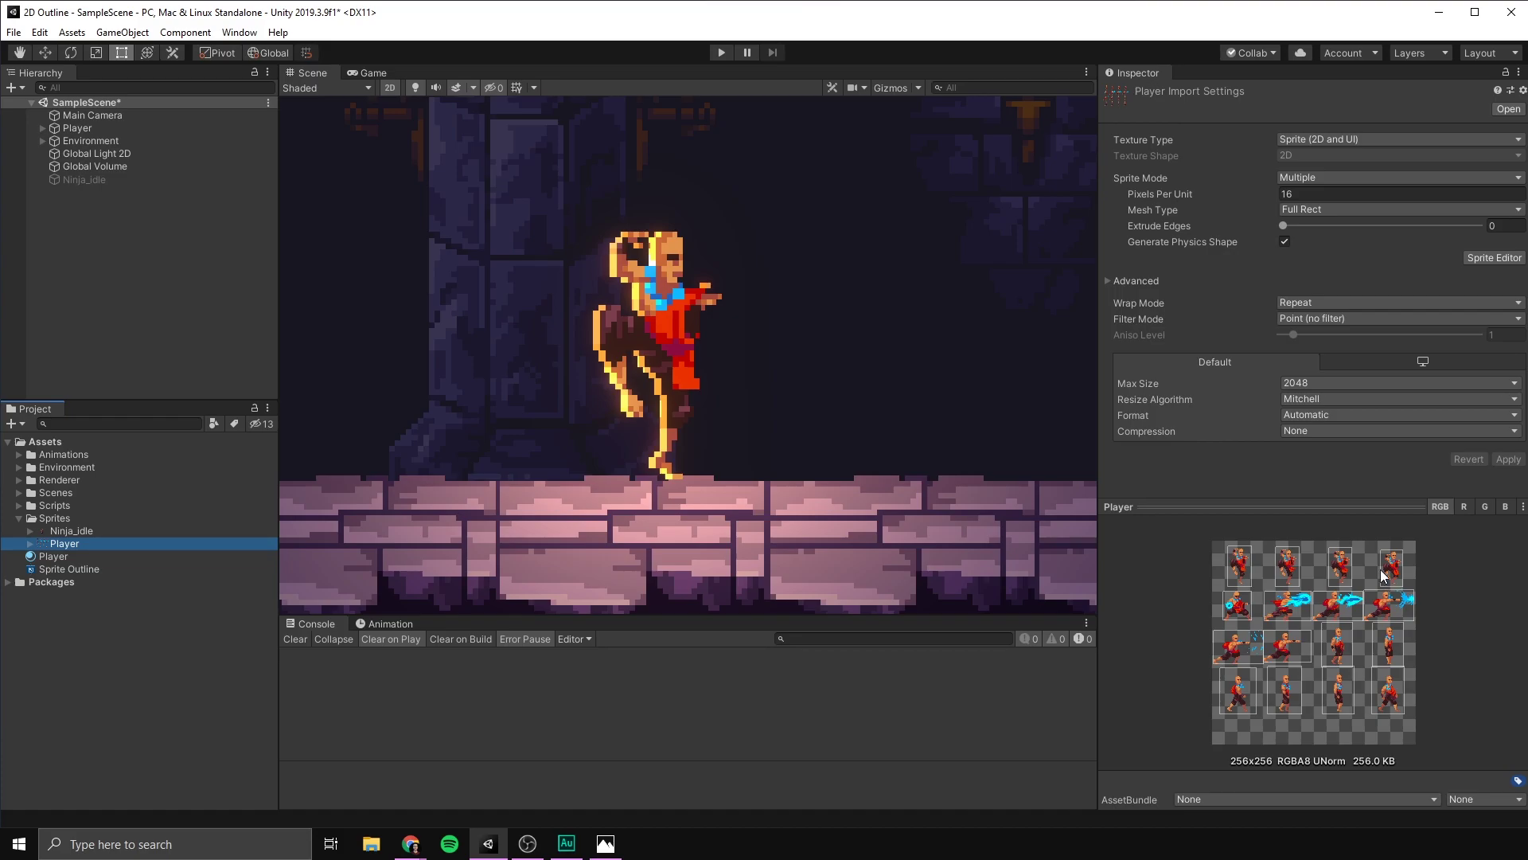
scroll(731, 279, "down", 2)
scroll(749, 302, "down", 3)
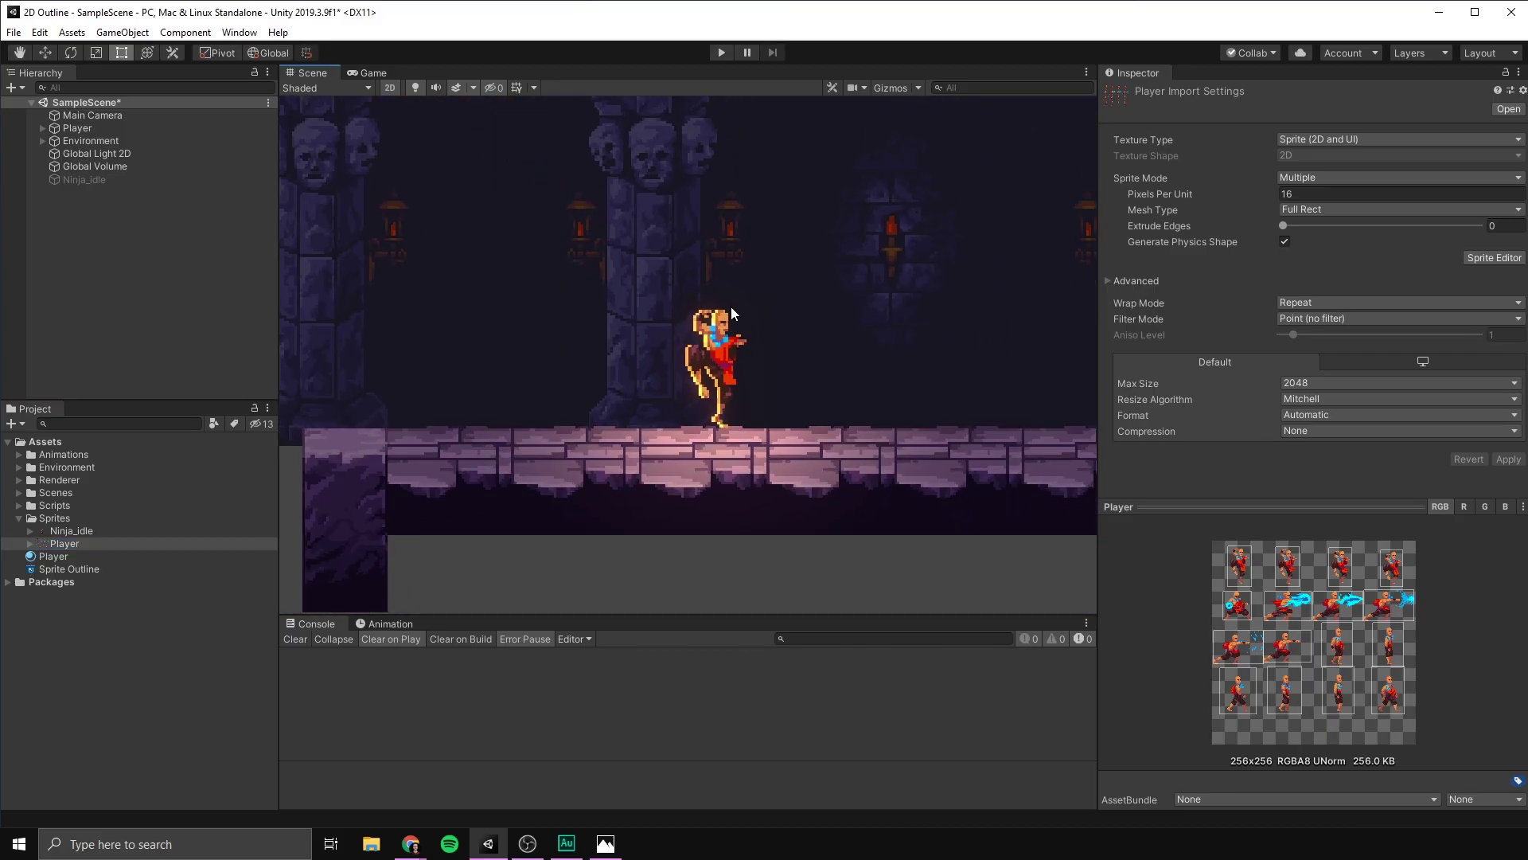
middle_click_drag(730, 307, 684, 304)
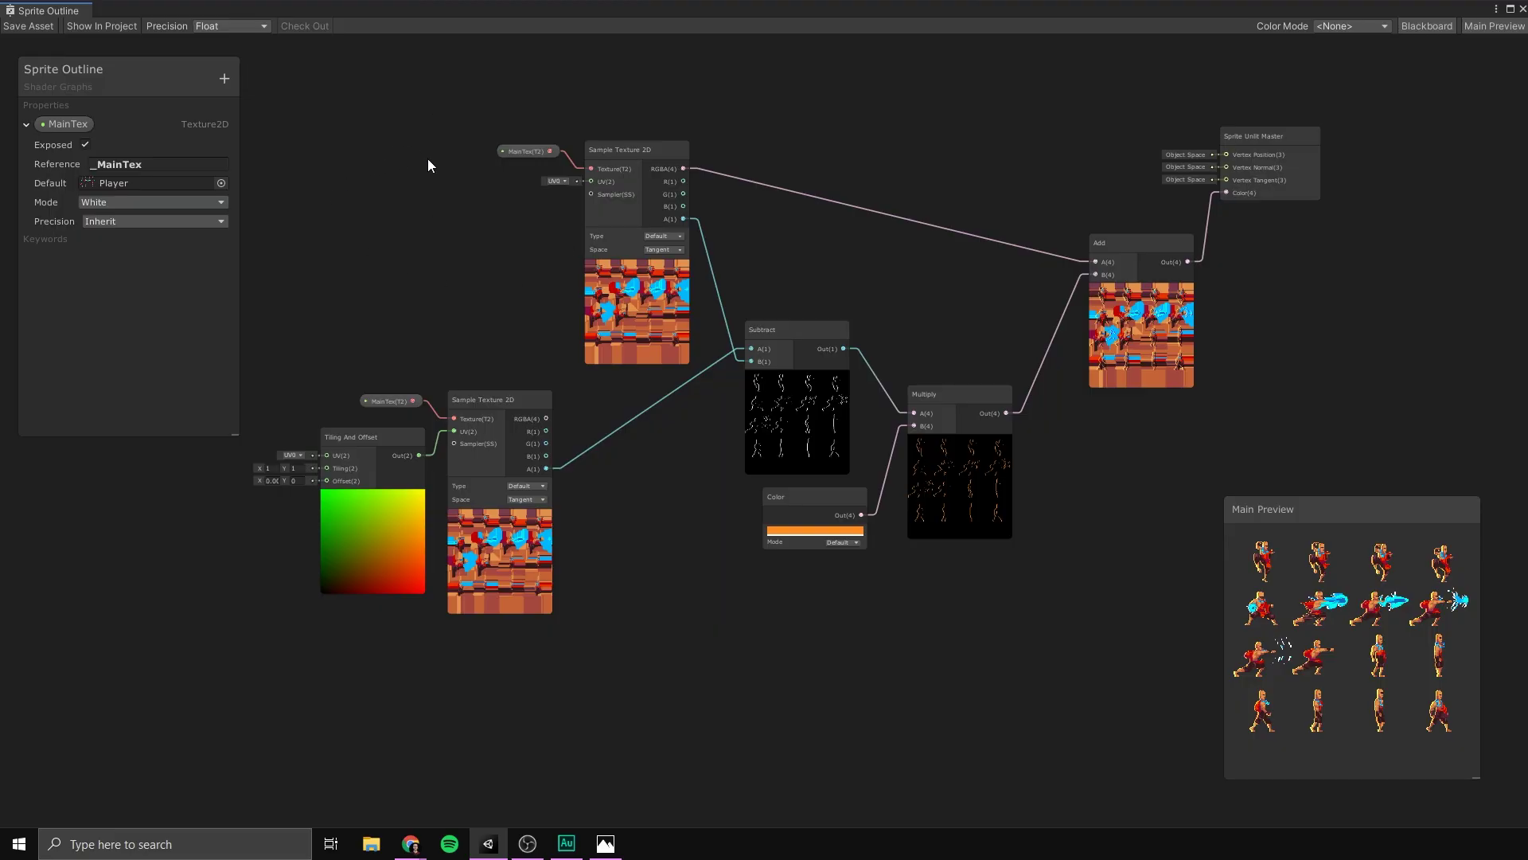
Add a Vector1 property named Thickness to the Sprite Outline shader graph
middle_click_drag(436, 218, 784, 164)
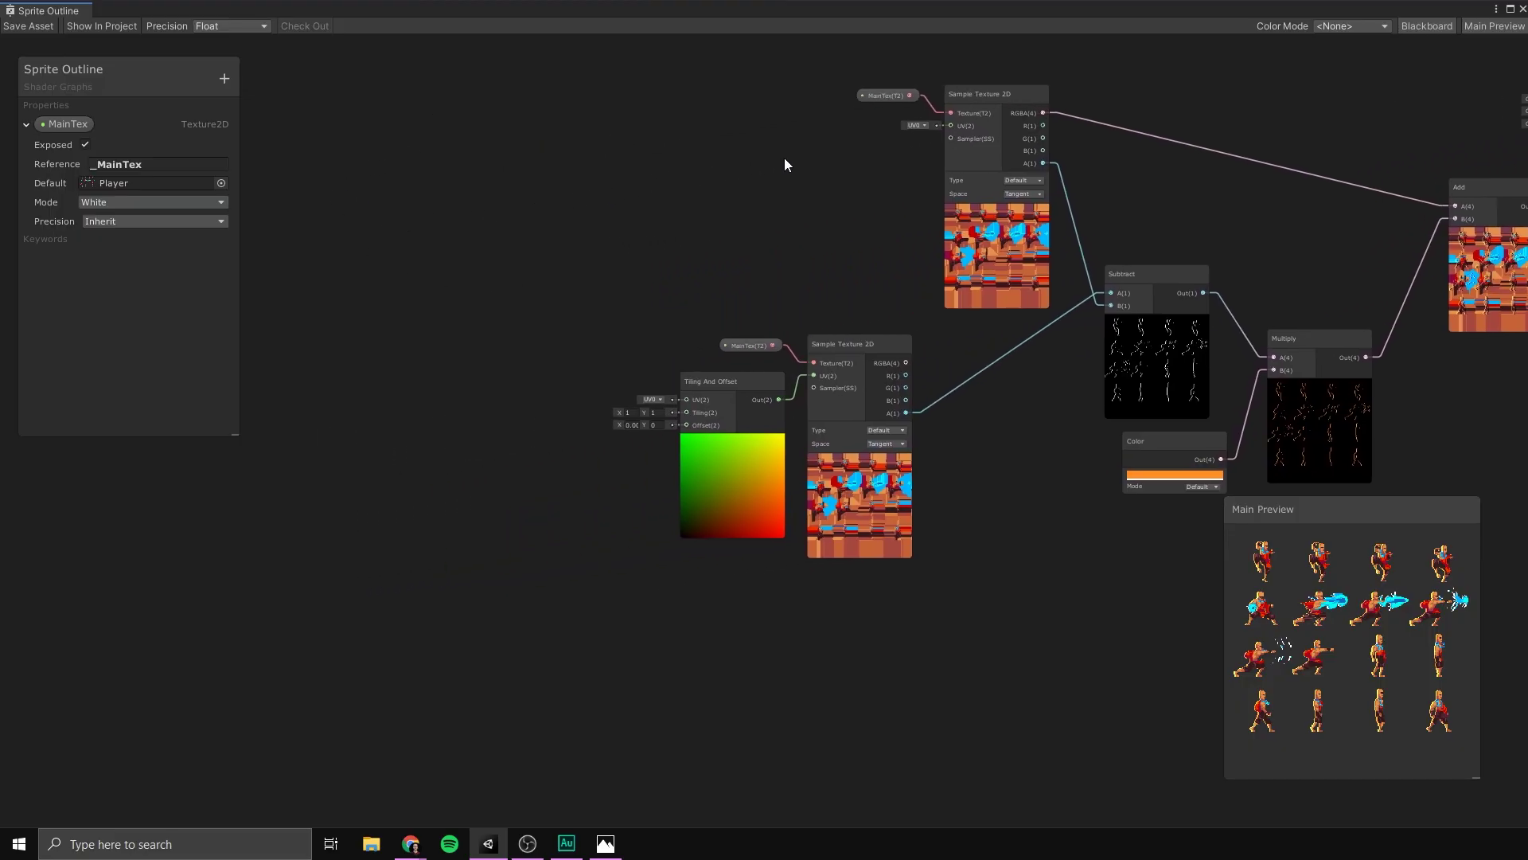
scroll(580, 412, "up", 3)
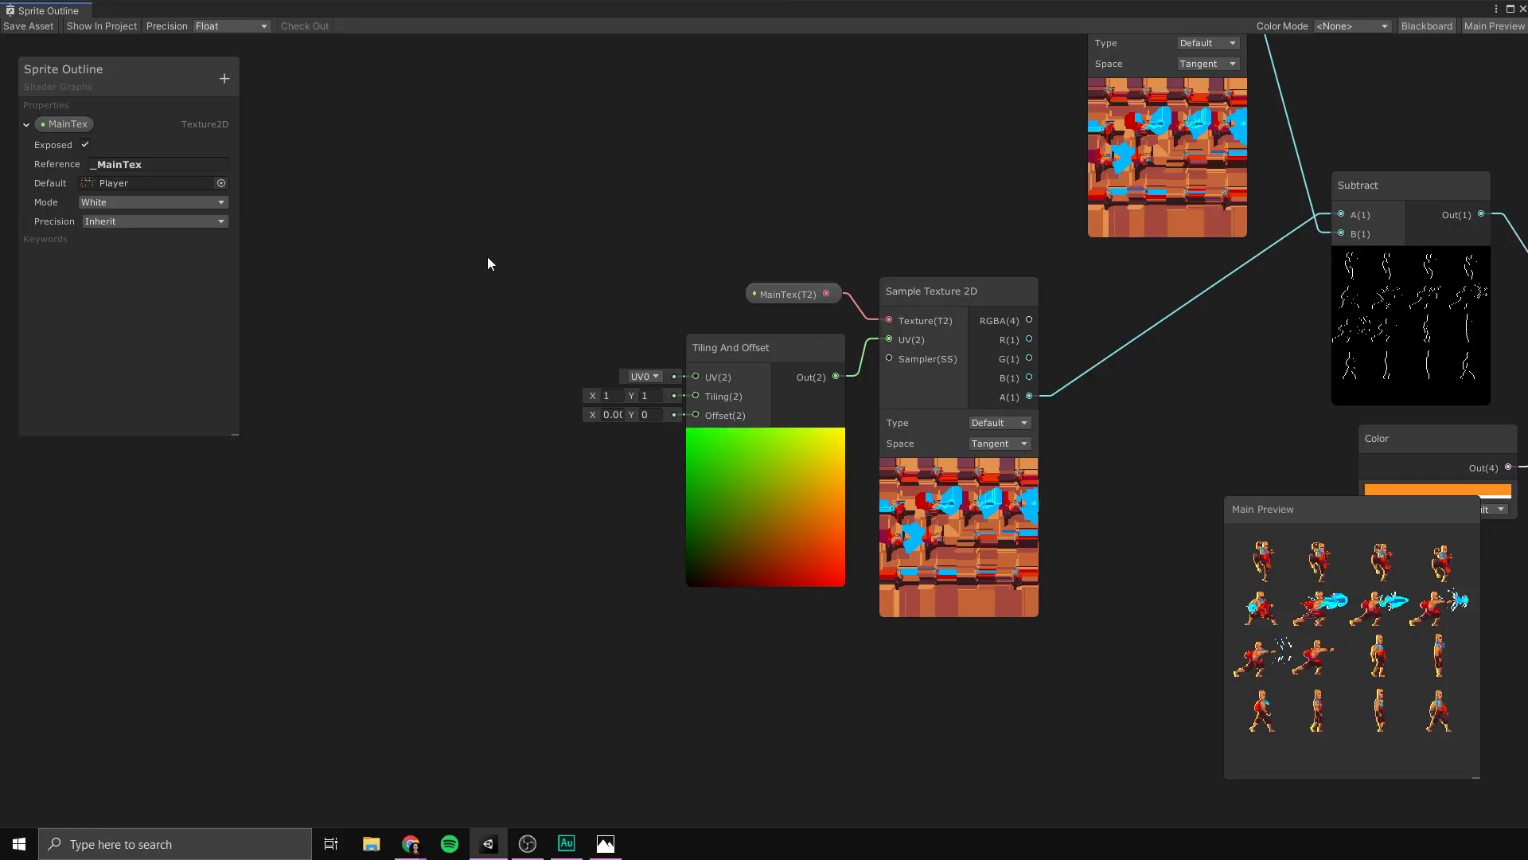
left_click(225, 78)
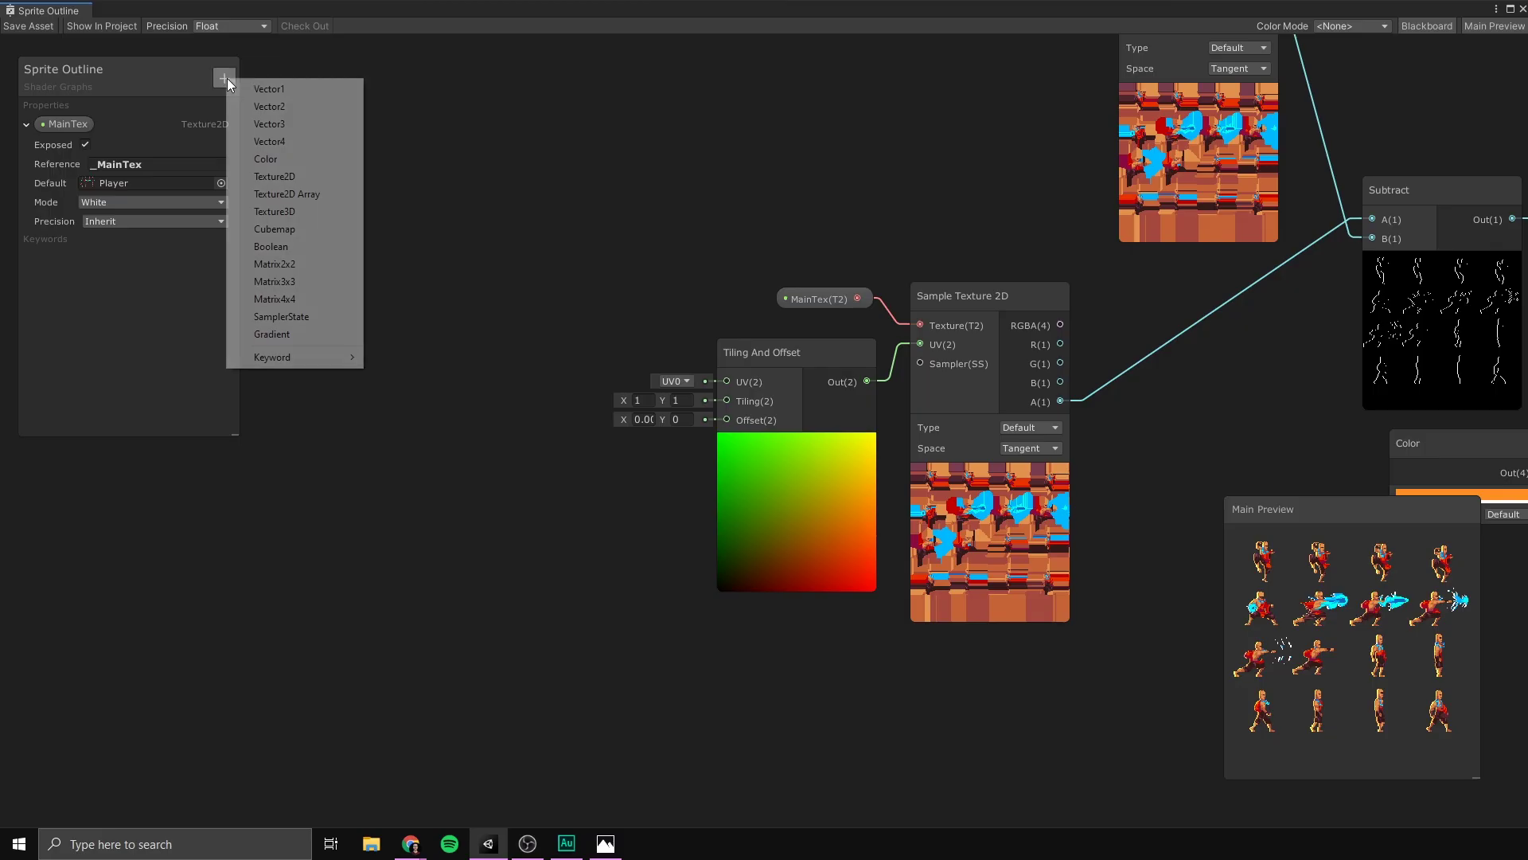
left_click(275, 89)
type("Th")
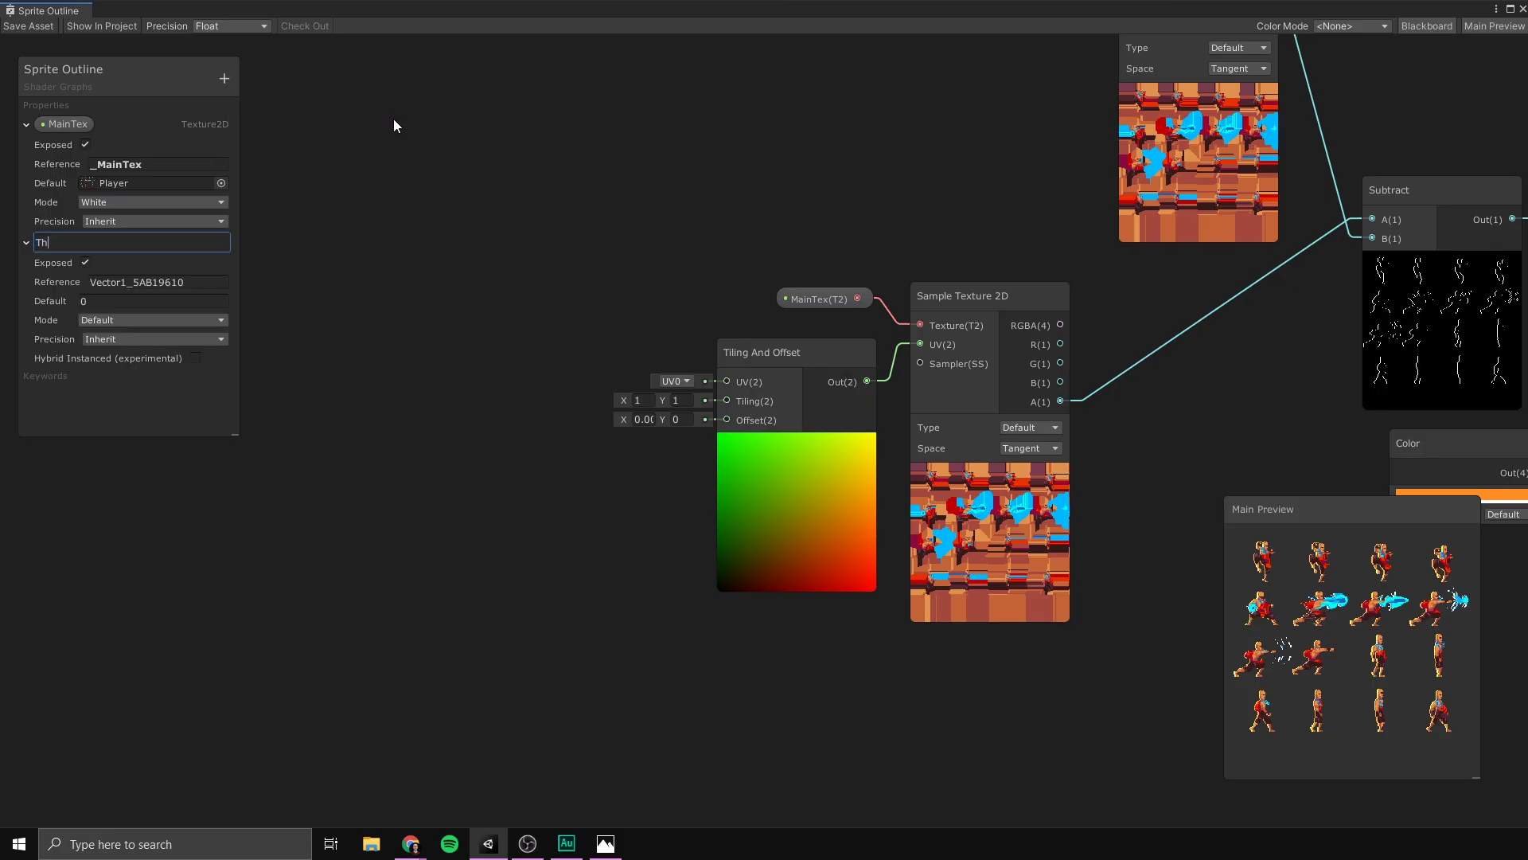
type("ickness")
Give the Thickness property a default of 0.005 and Slider mode with a maximum of 0.05
left_click(129, 300)
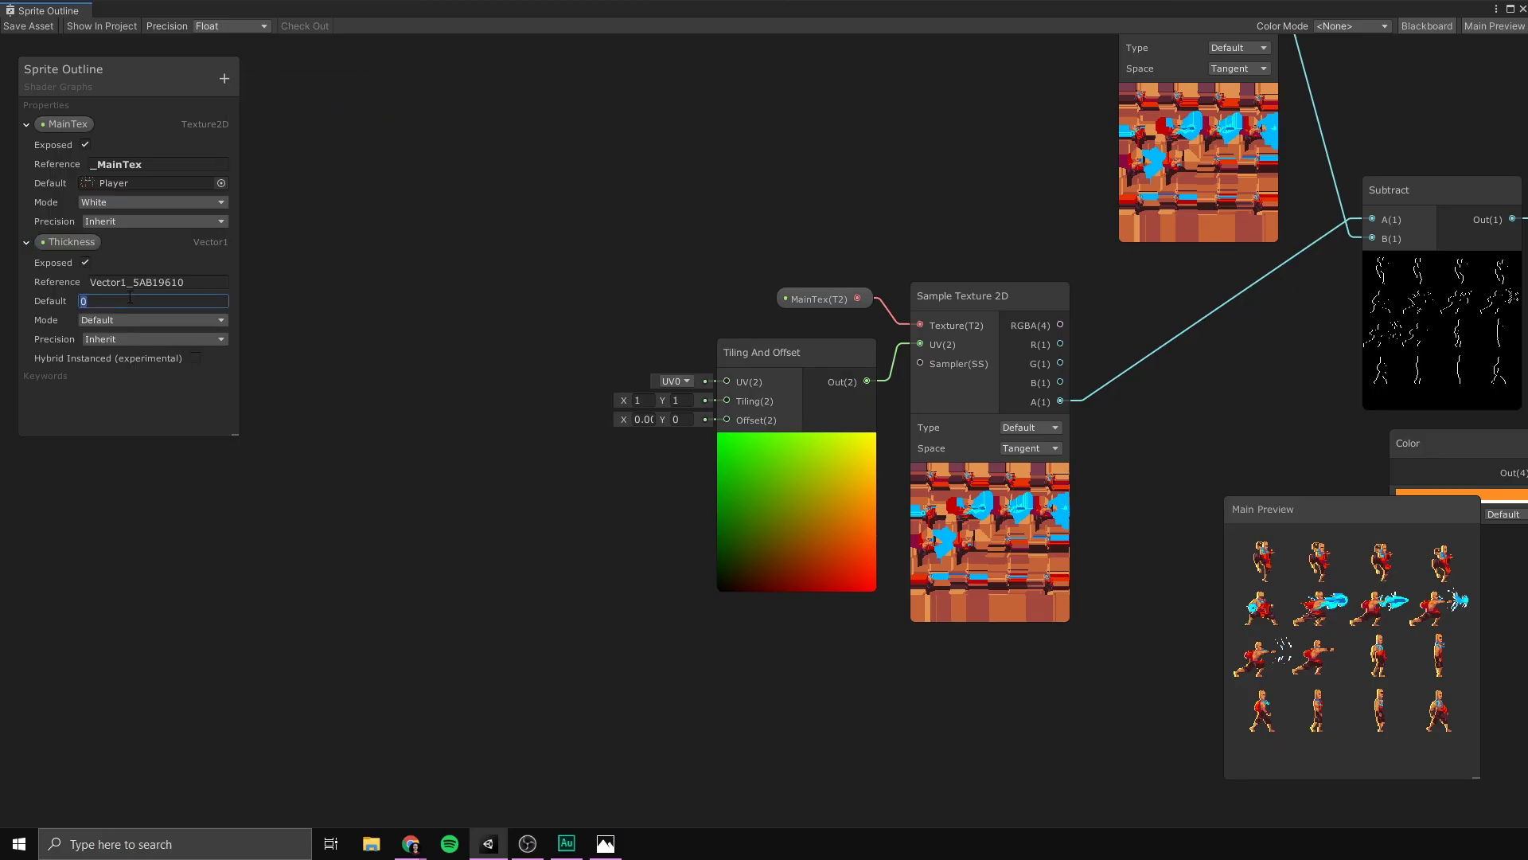
type(".005")
left_click(126, 322)
left_click(127, 353)
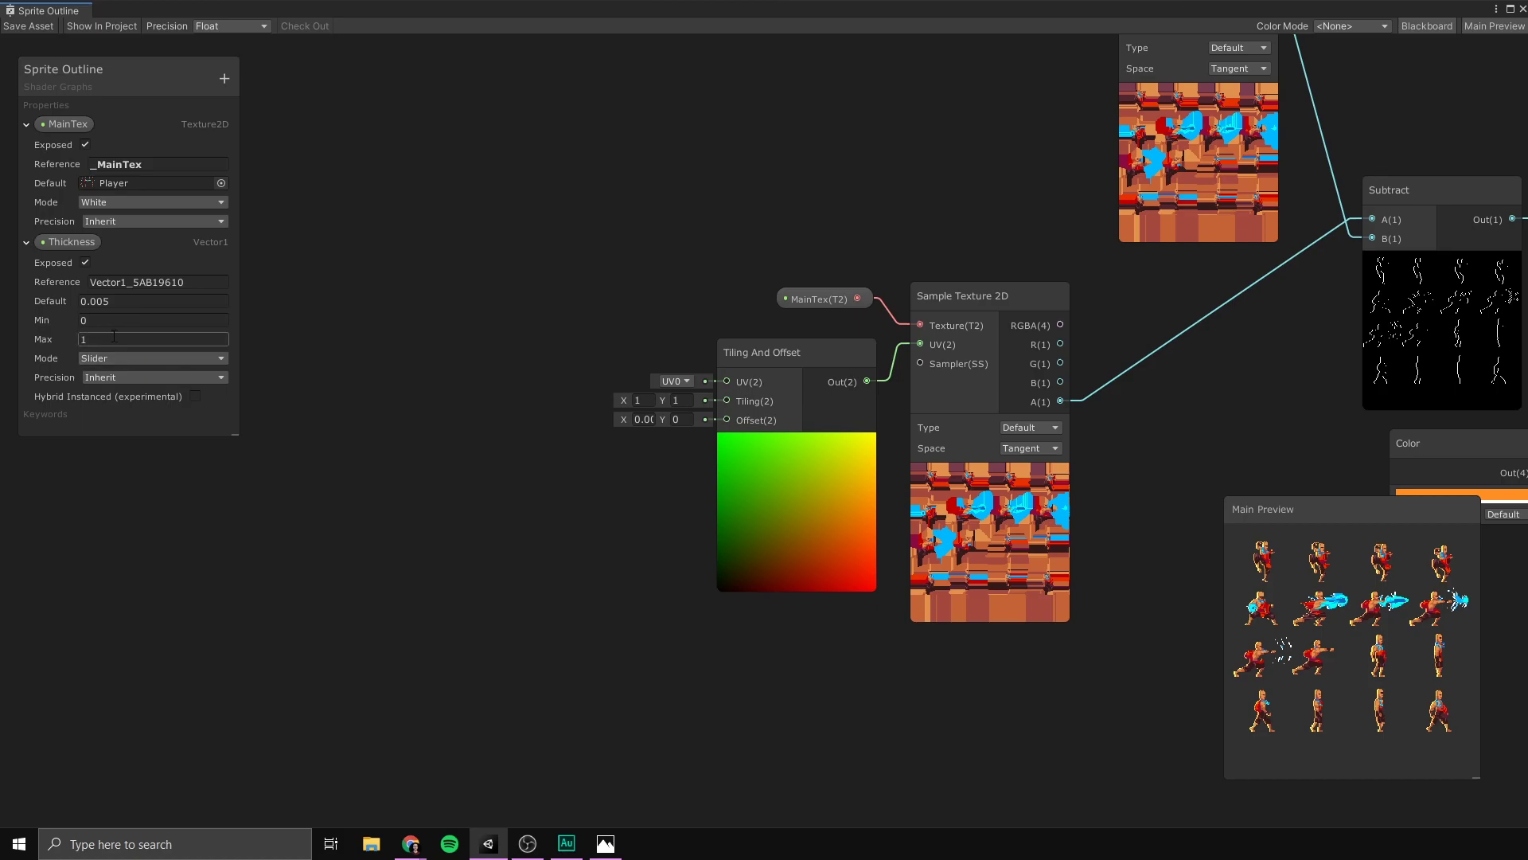
left_click(115, 340)
Place the Thickness property in the graph and add a Vector 2 node between it and the Tiling And Offset node
left_click_drag(63, 242, 436, 398)
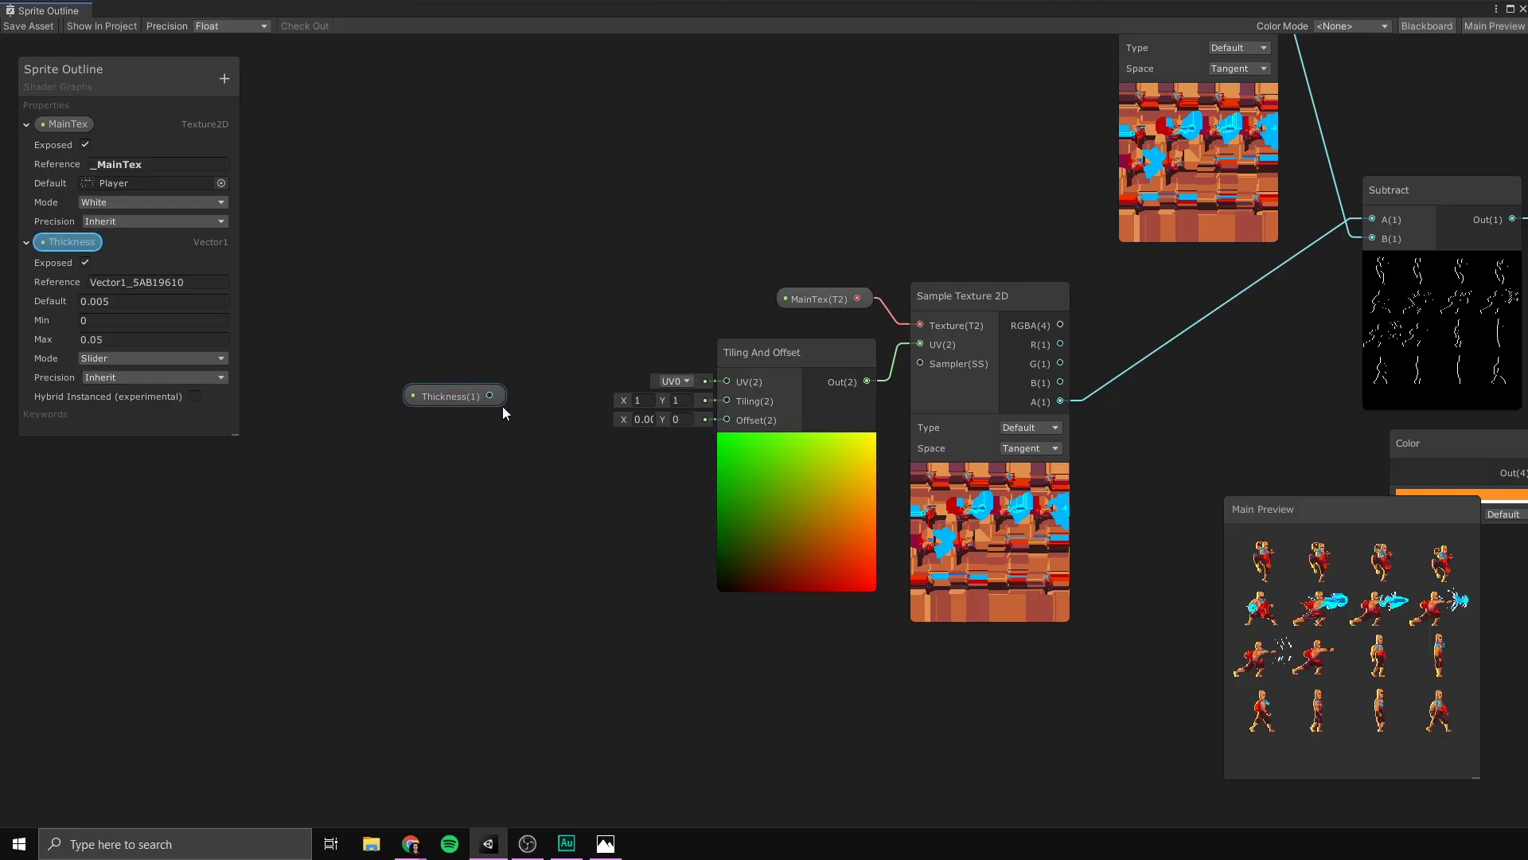
left_click(645, 421)
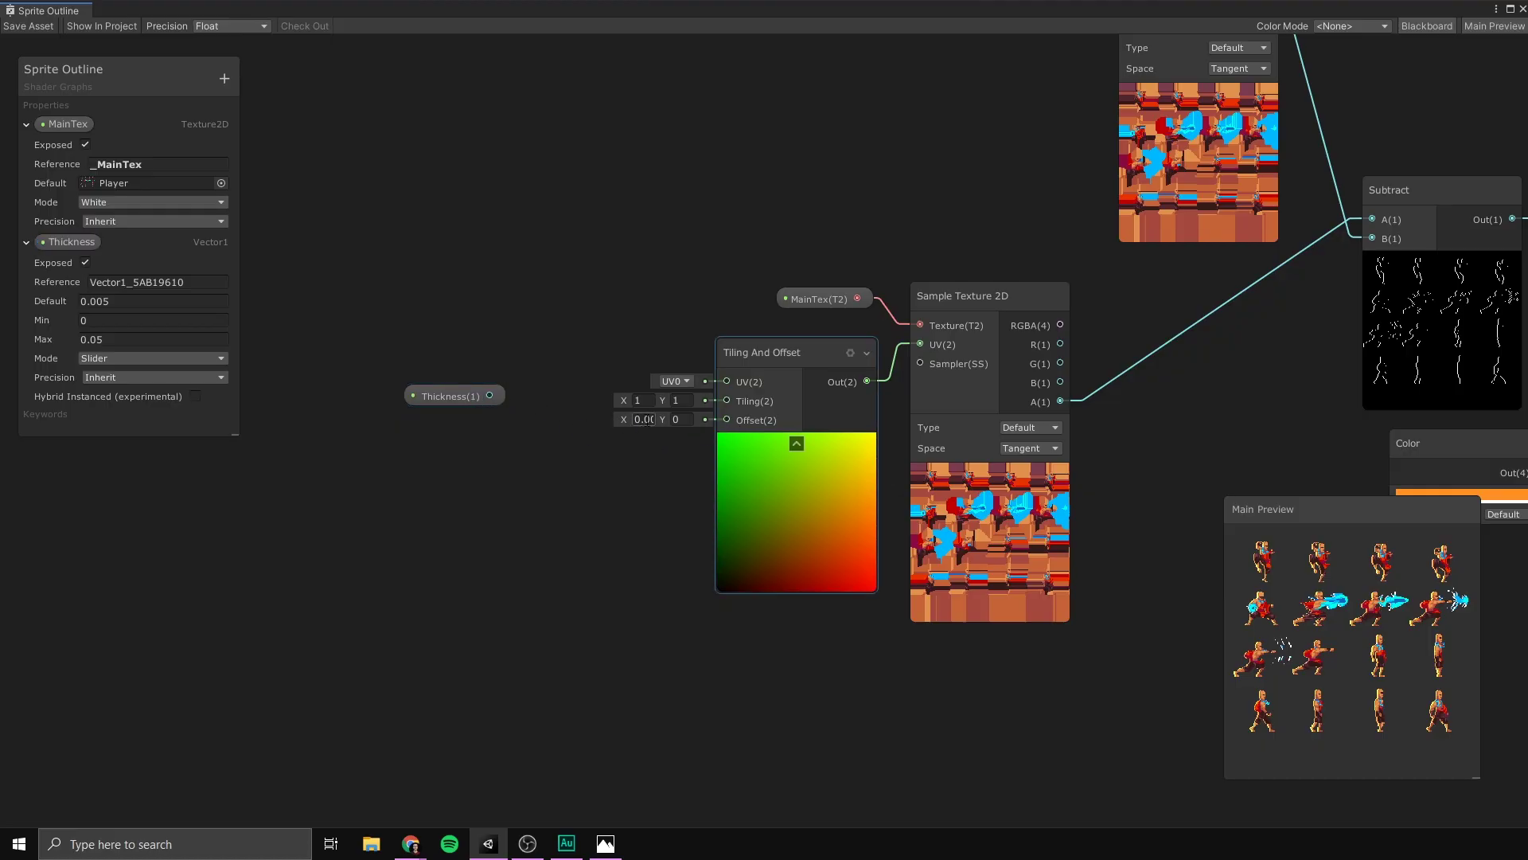
left_click_drag(447, 392, 383, 371)
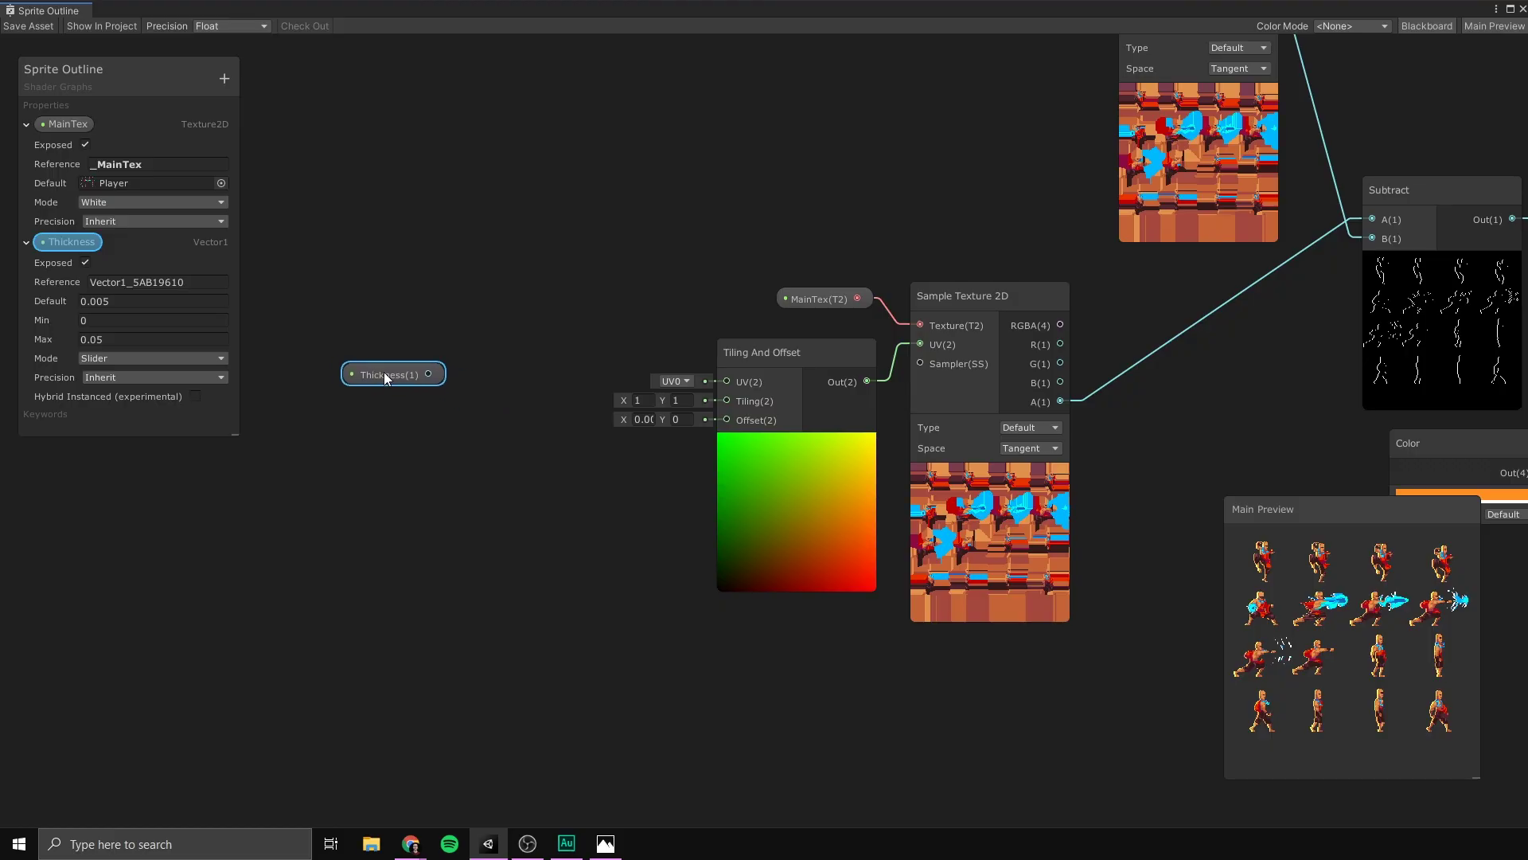
left_click(522, 432)
key("space")
type("vector 2")
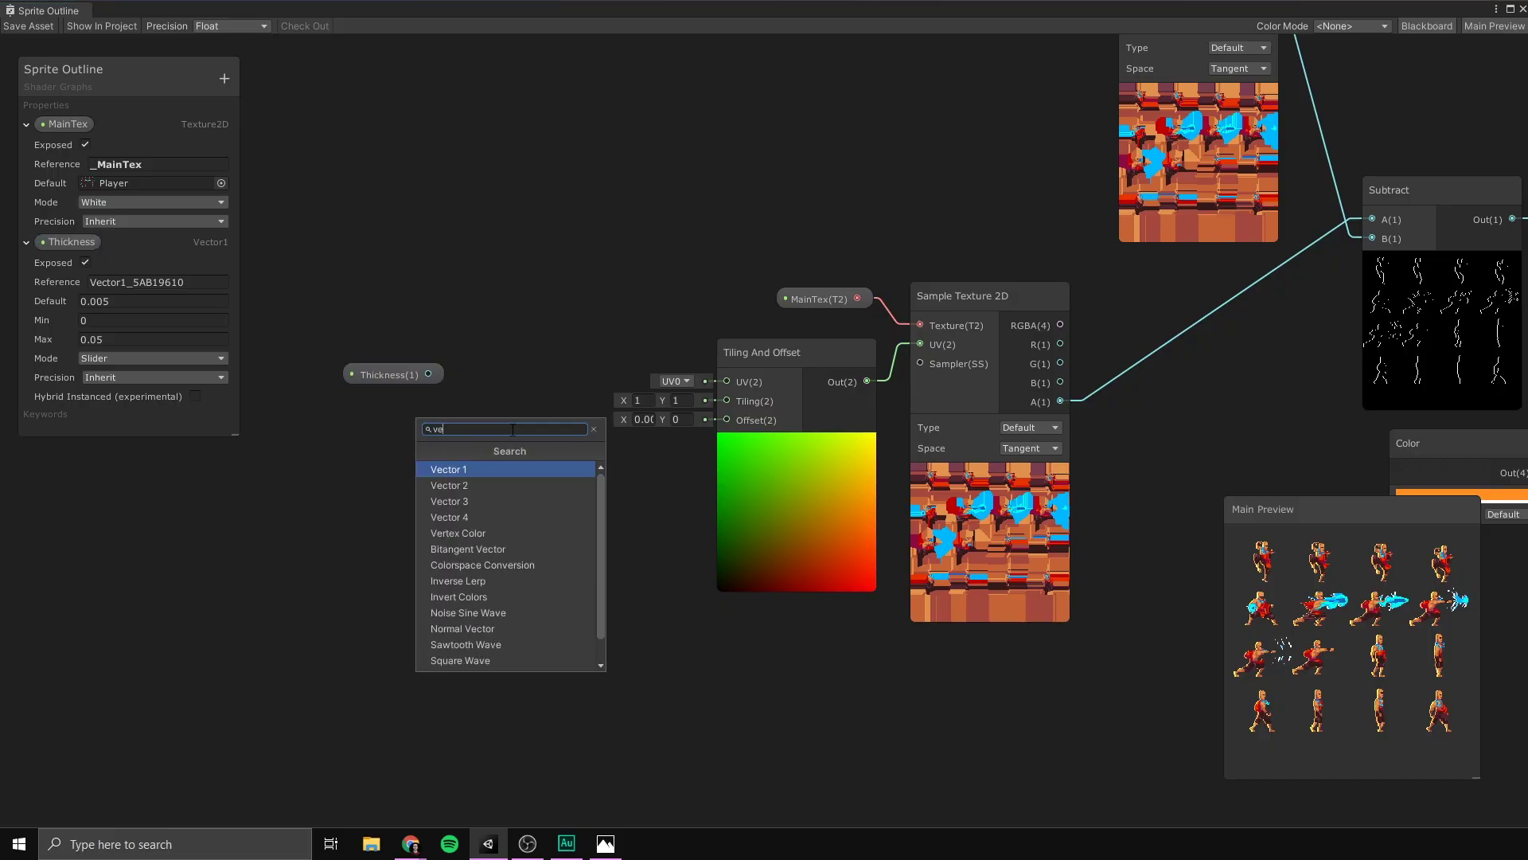
key("Return")
left_click_drag(562, 459, 519, 433)
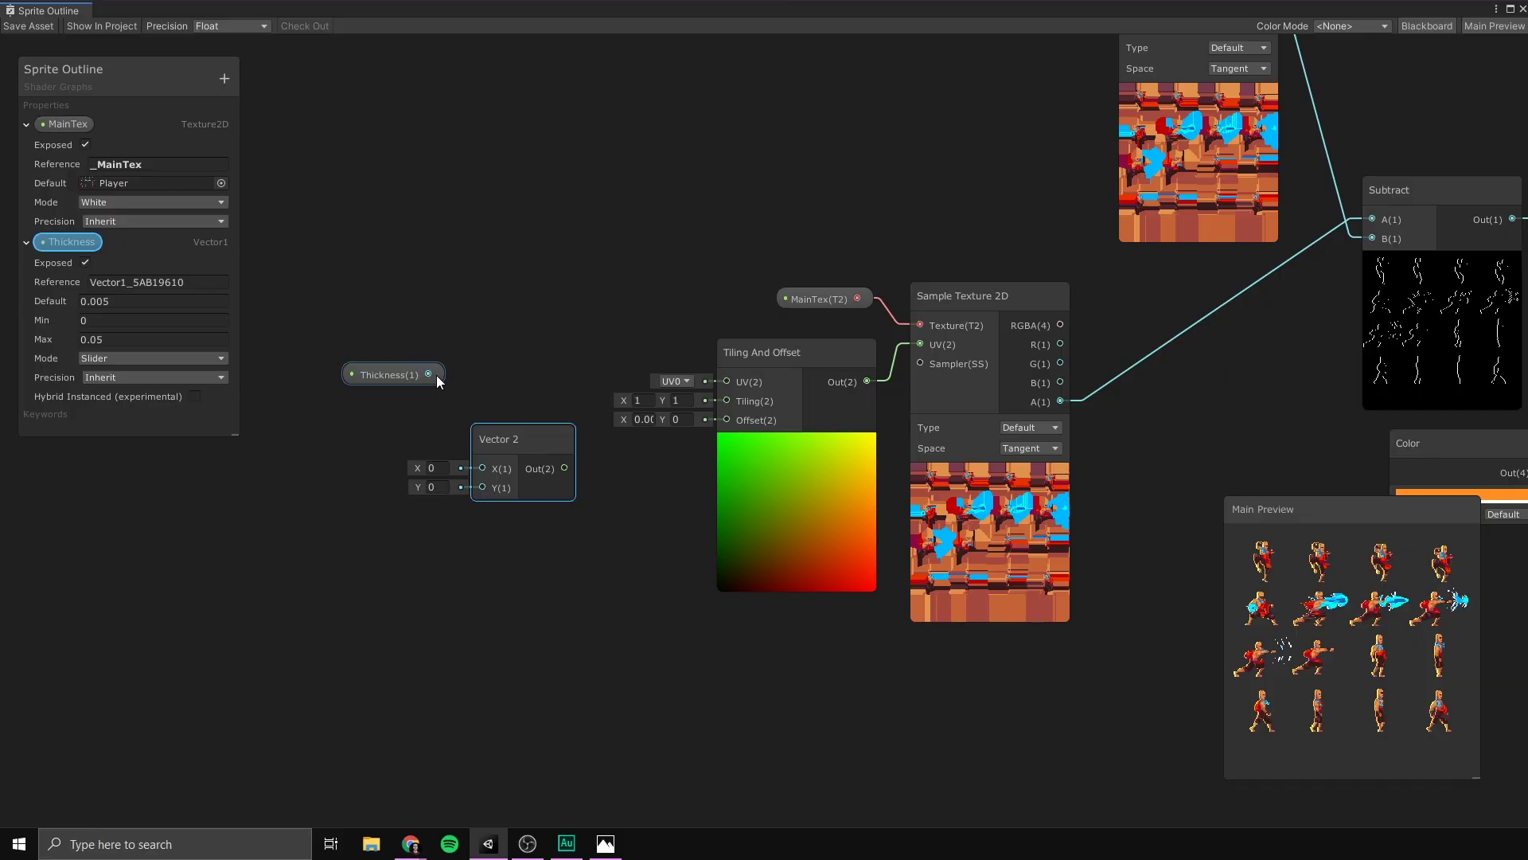
Connect Thickness to the Vector 2's X input and its output to the Tiling And Offset node's Offset, and arrange both nodes compactly
left_click_drag(430, 374, 483, 468)
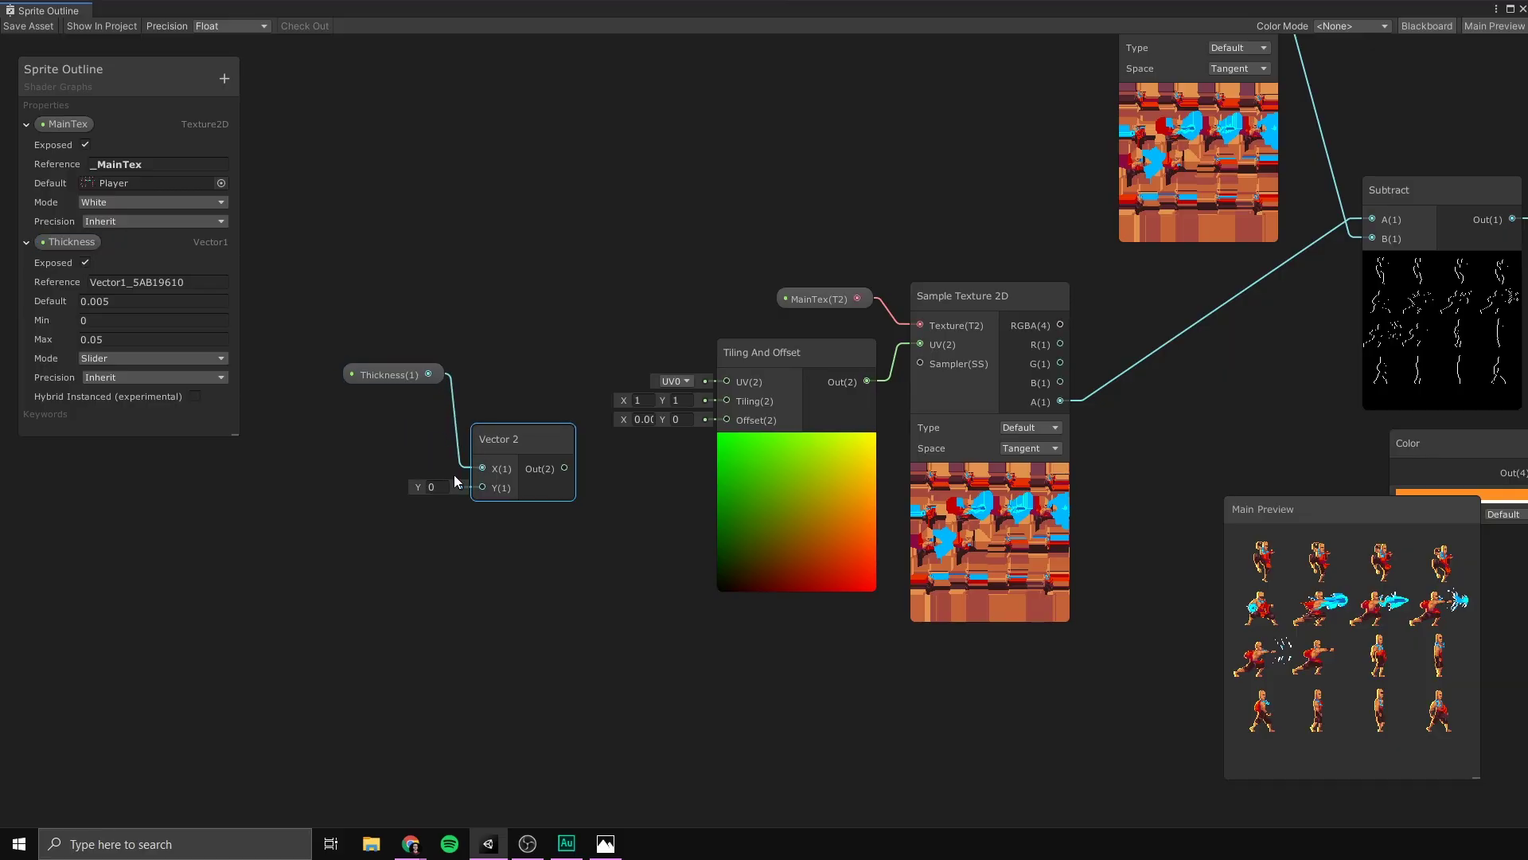
left_click(434, 486)
left_click_drag(565, 467, 714, 422)
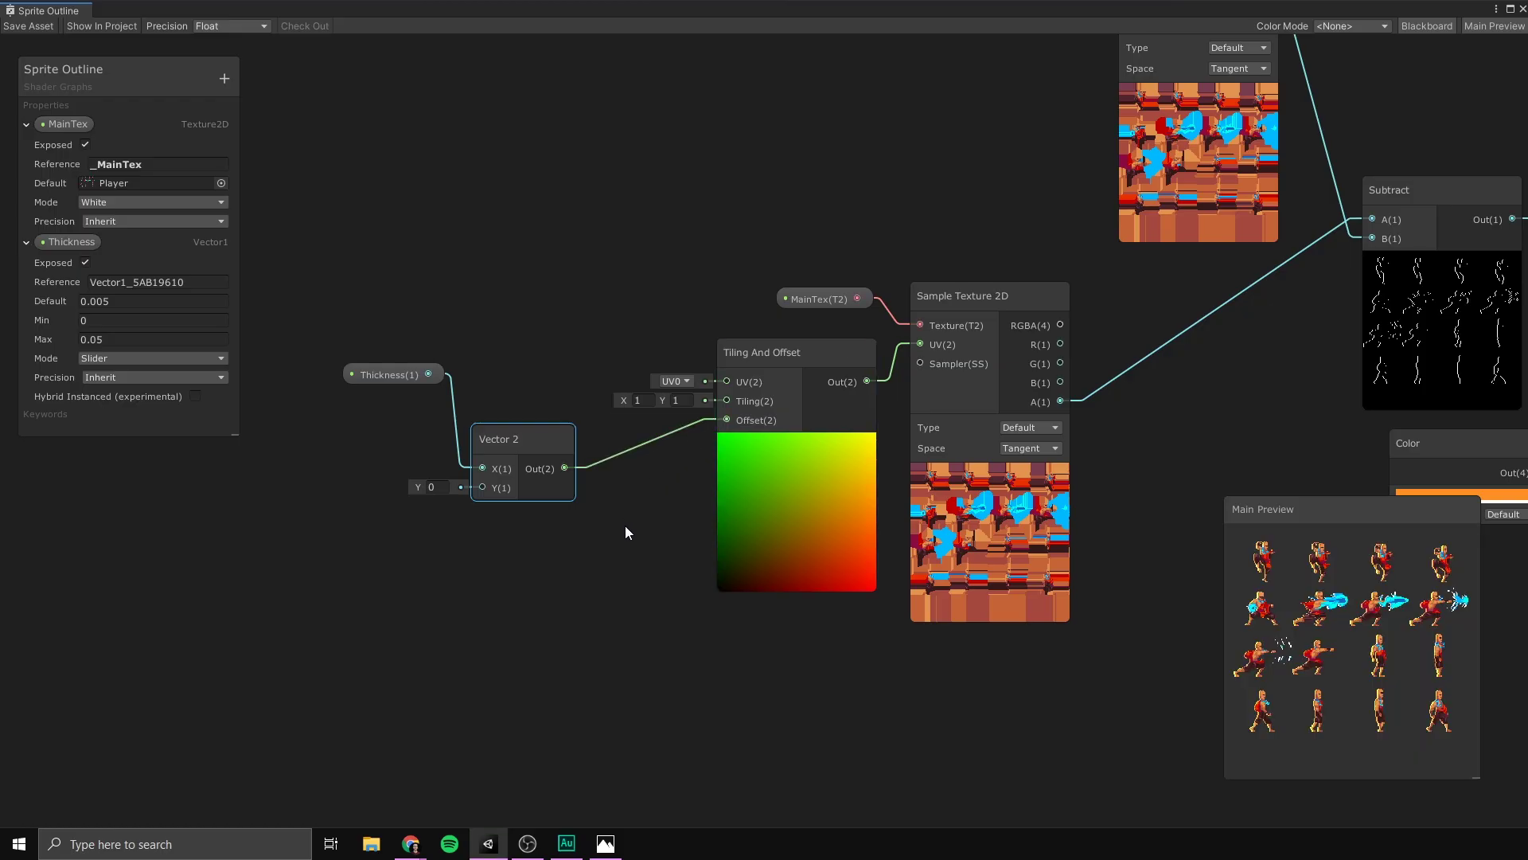
left_click_drag(390, 374, 393, 429)
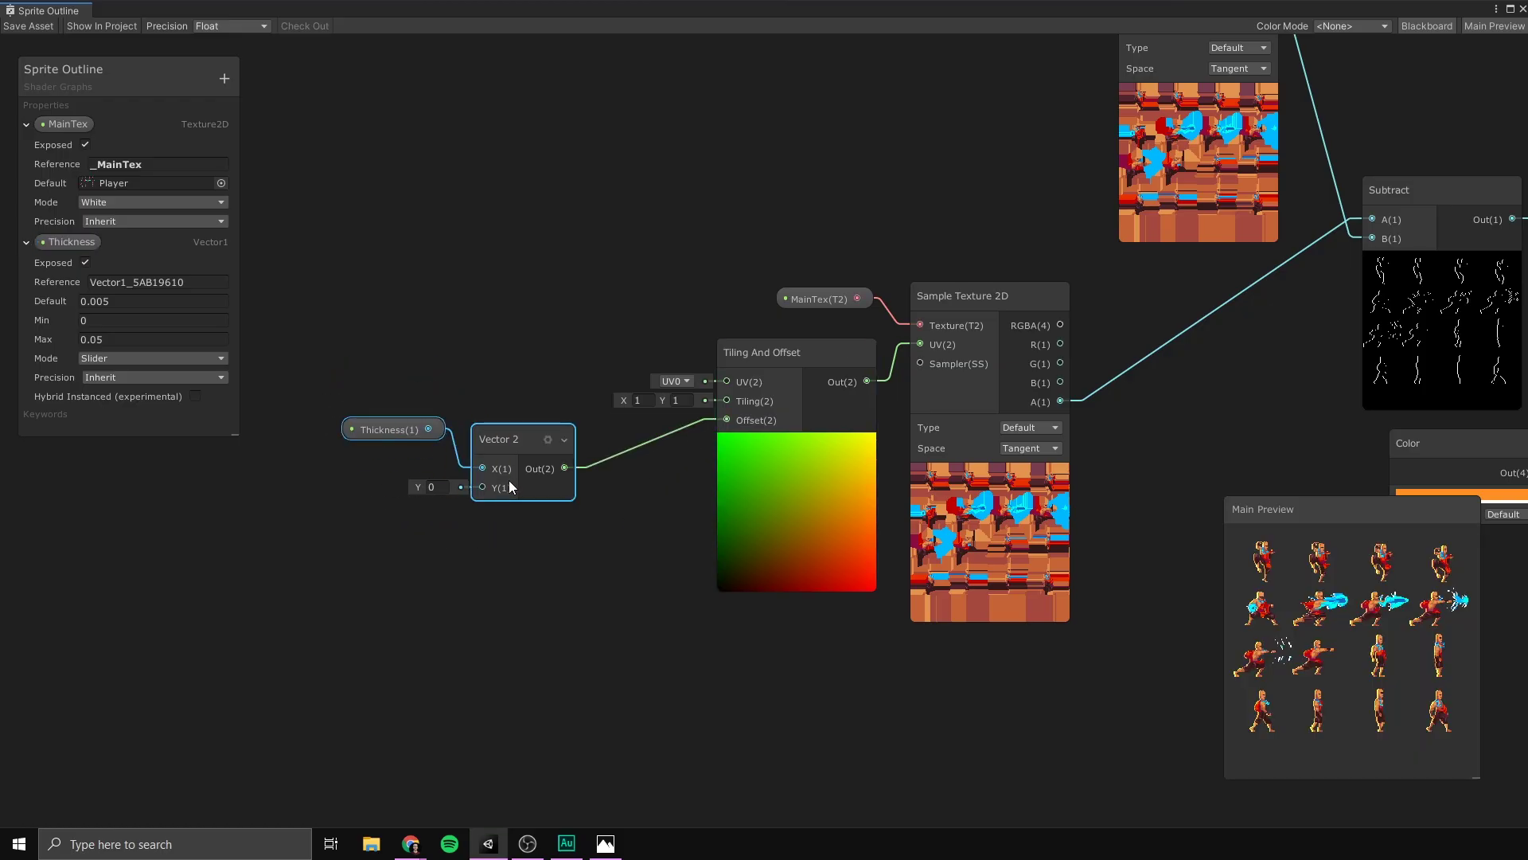
left_click_drag(509, 482, 622, 479)
left_click(502, 339)
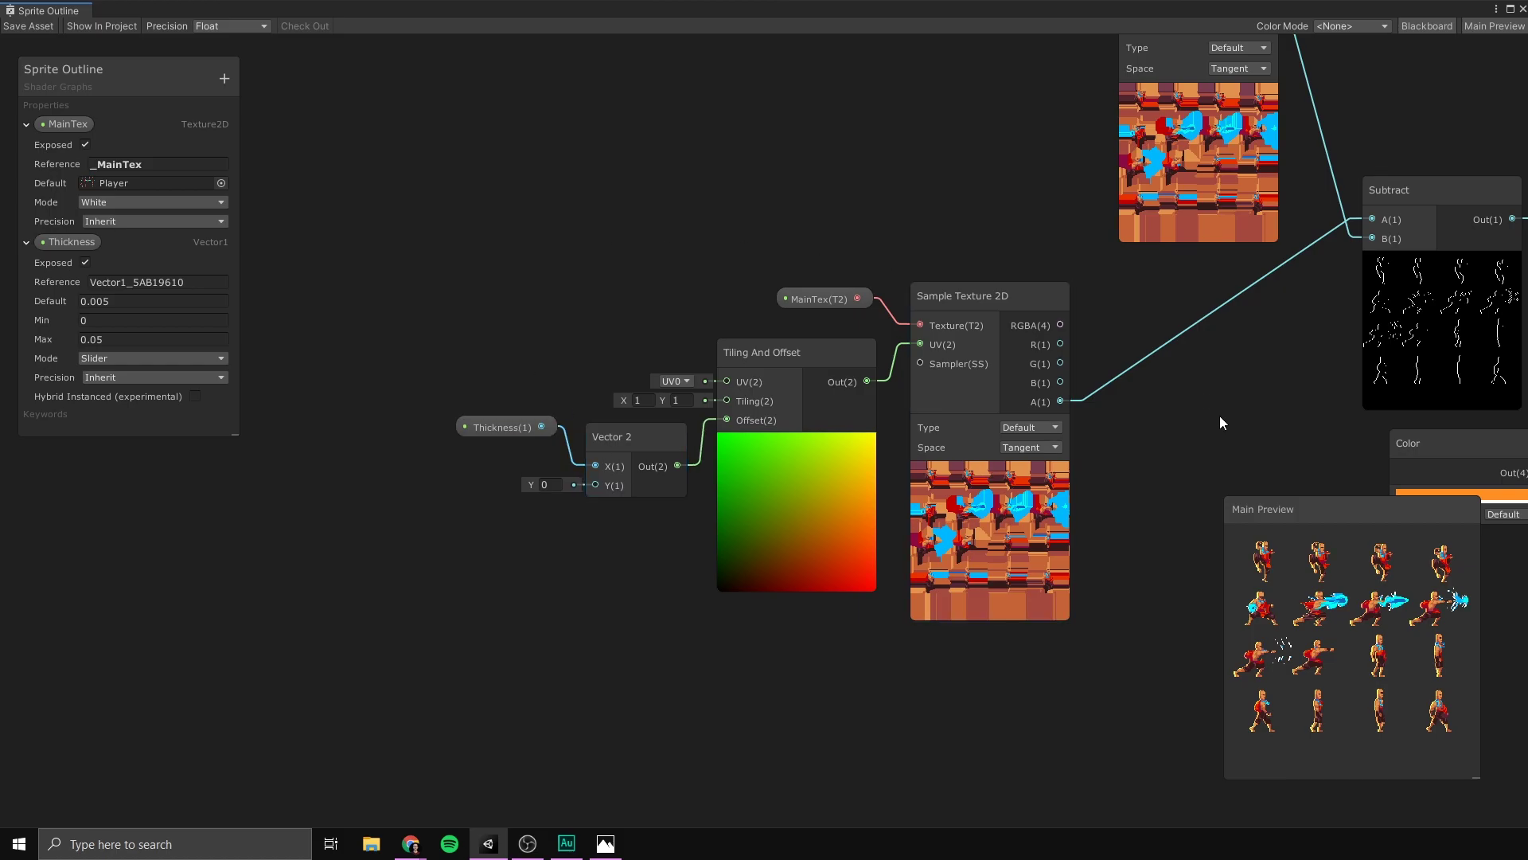
Convert the Color node feeding the Multiply node into a property and reposition it
middle_click_drag(1224, 417, 514, 487)
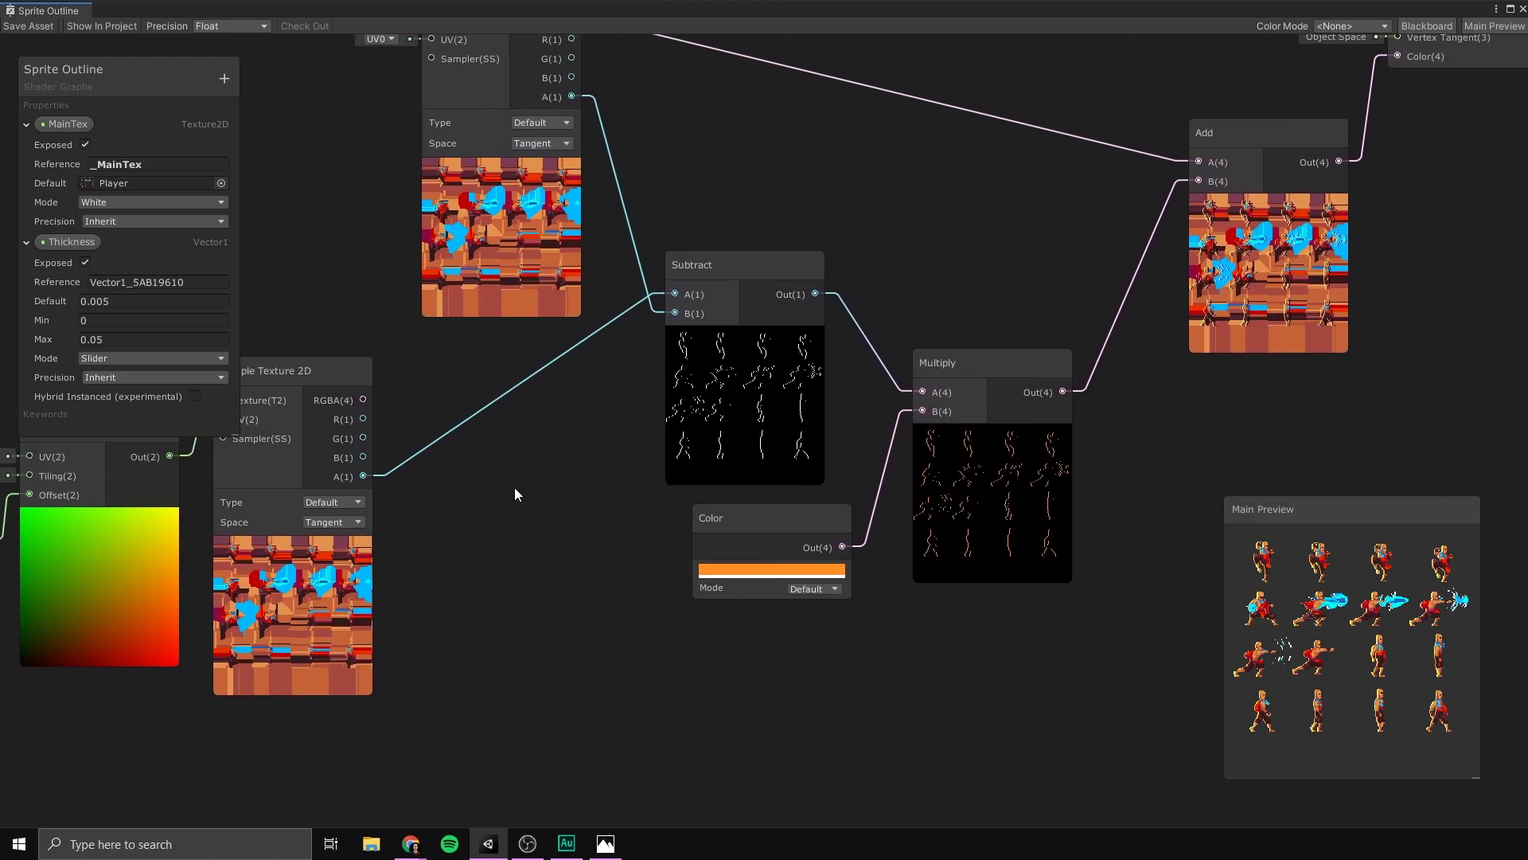
left_click(740, 517)
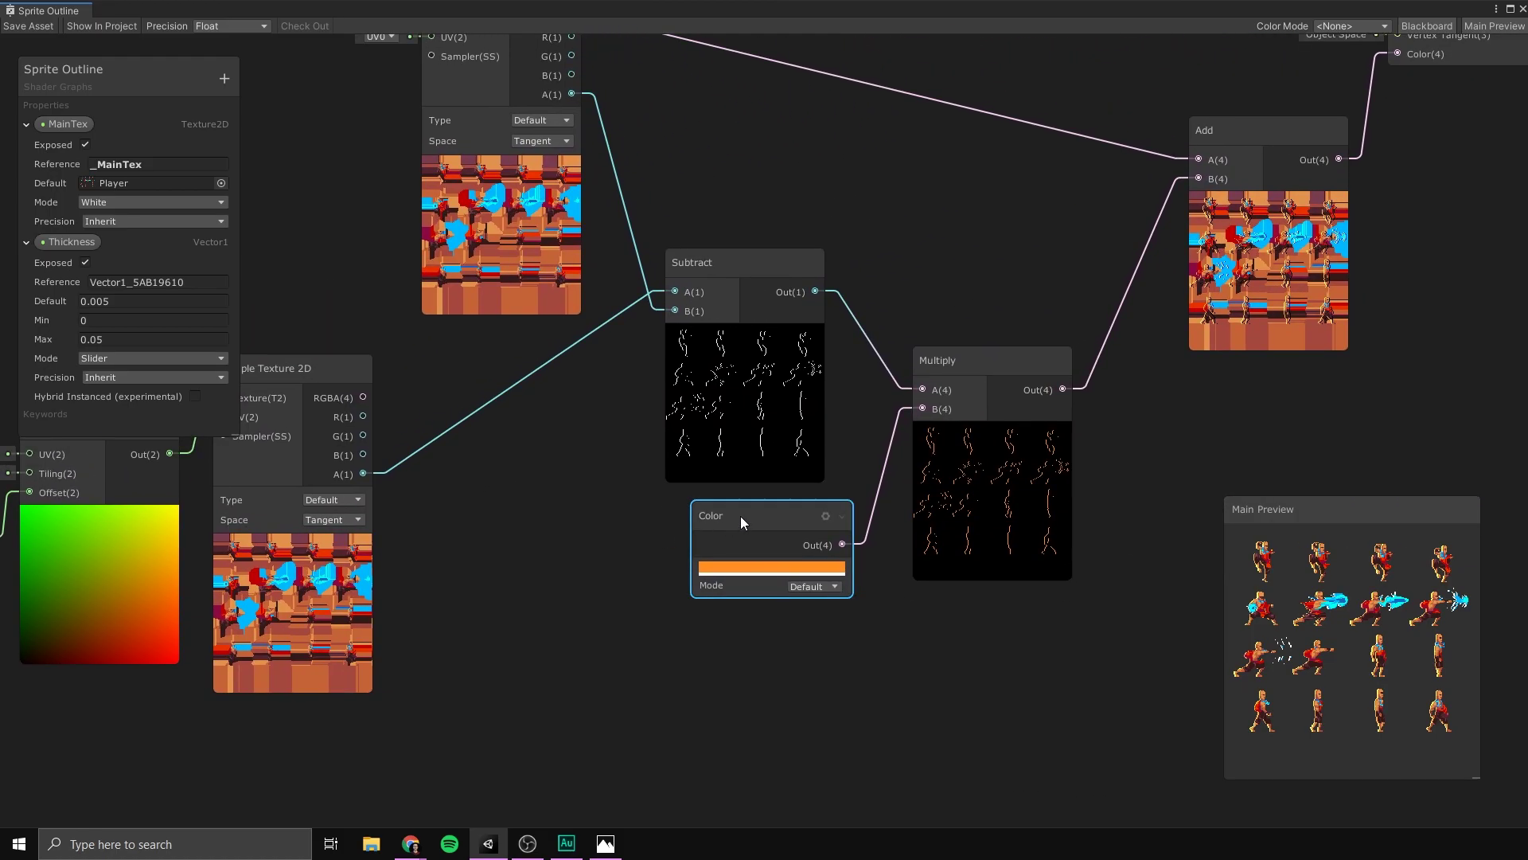
right_click(740, 515)
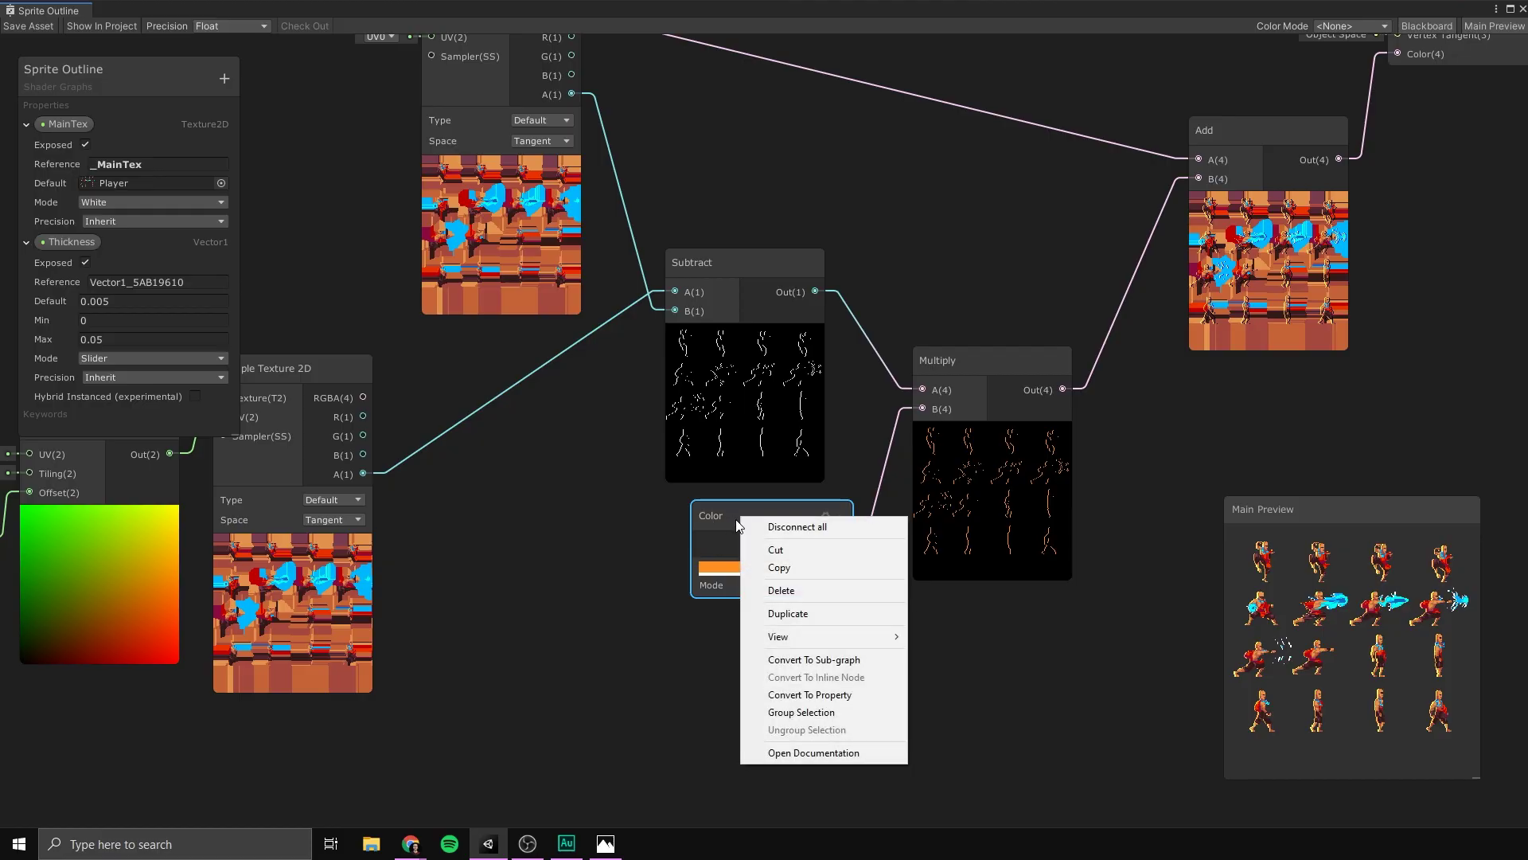
left_click(818, 695)
left_click_drag(736, 516, 777, 517)
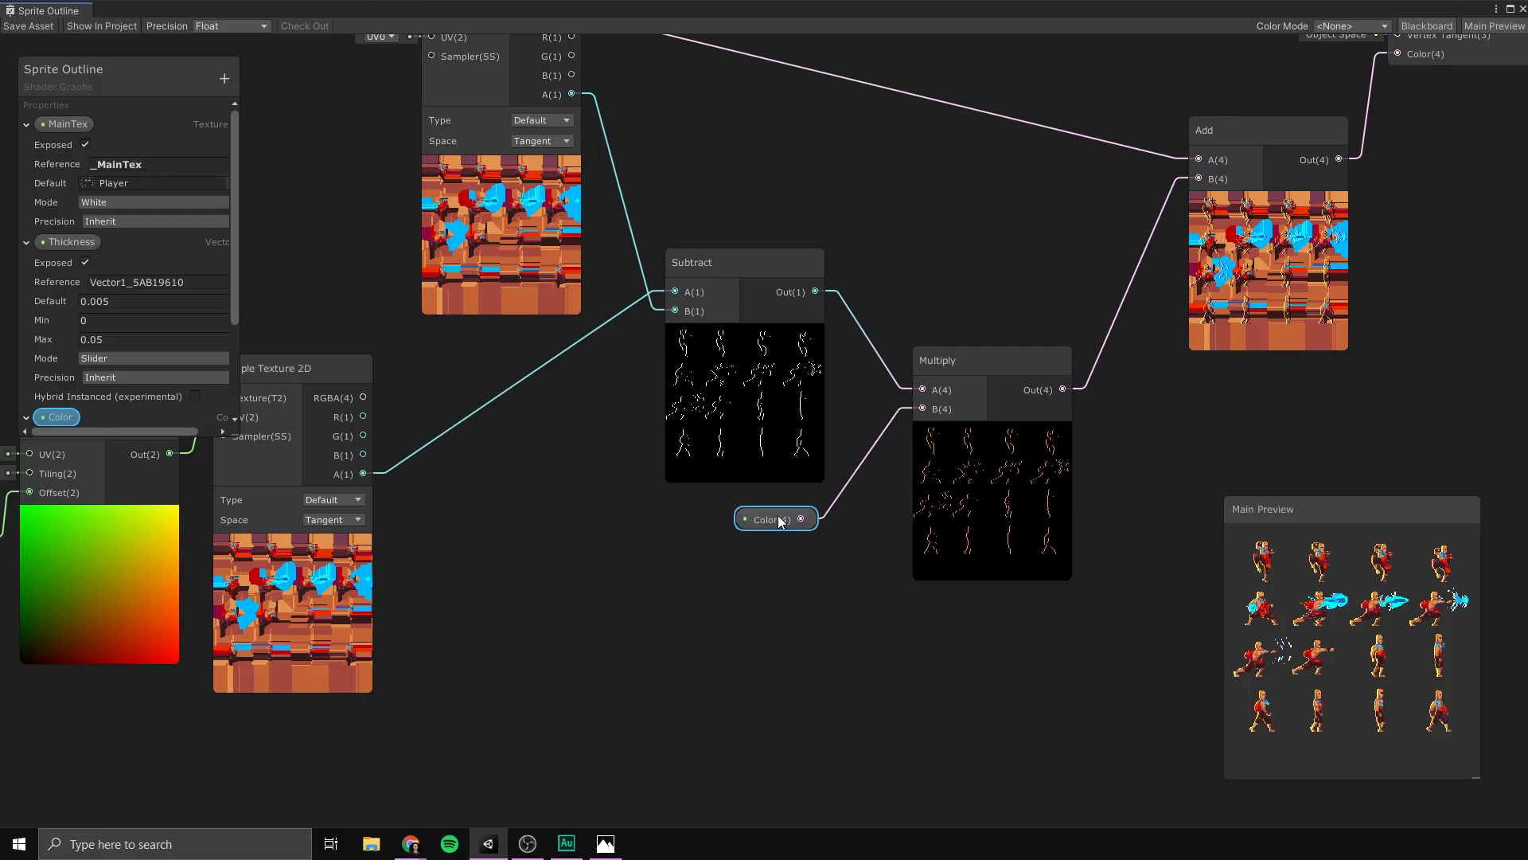
Switch the Color property to HDR mode and check its default colour's intensity setting
scroll(137, 255, "down", 4)
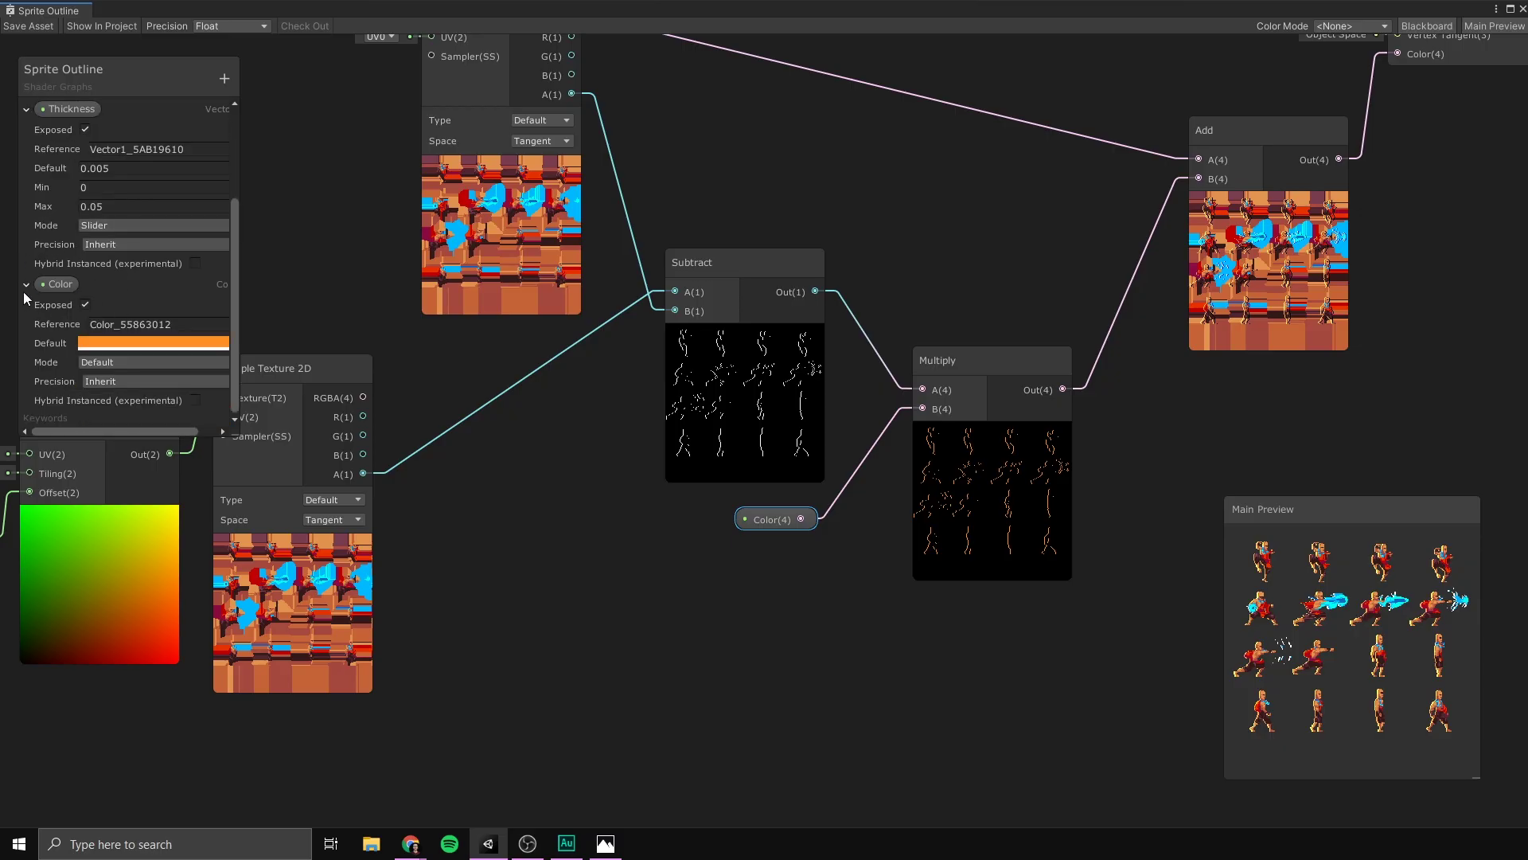
left_click(107, 363)
left_click(118, 394)
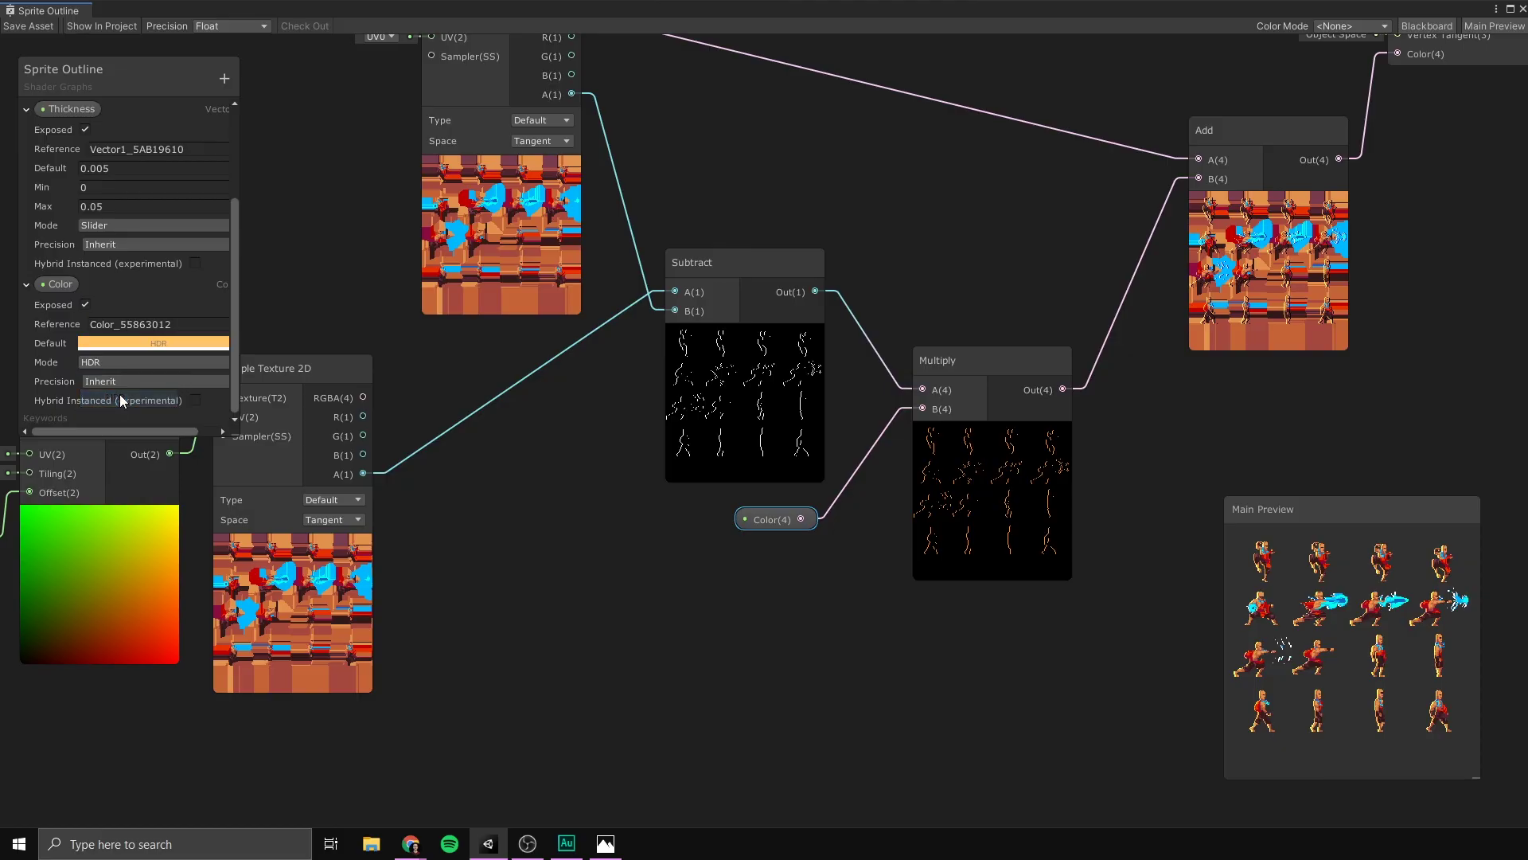
left_click(171, 342)
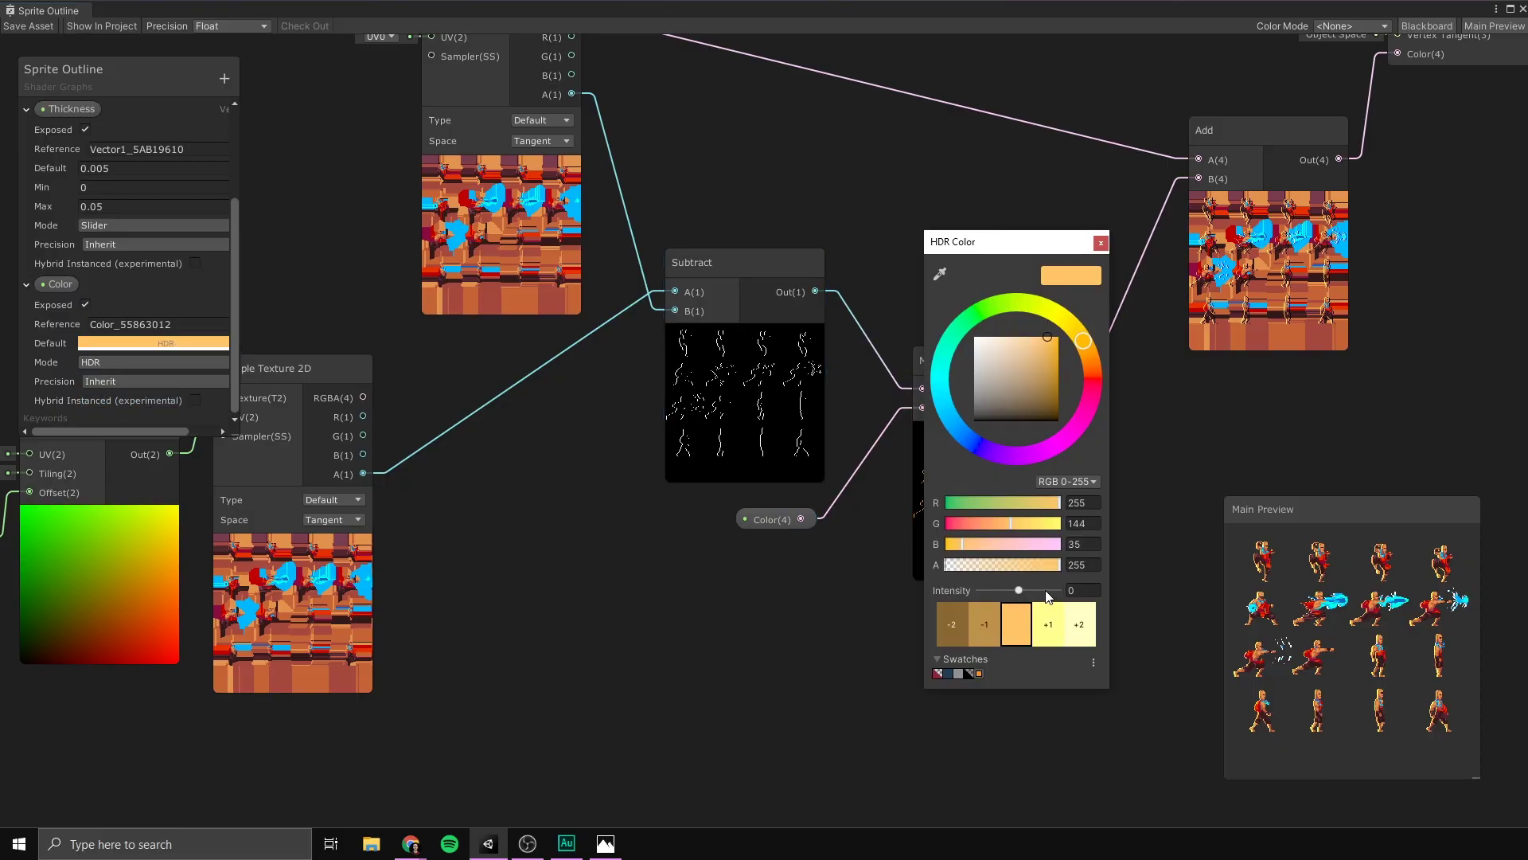
left_click(1101, 242)
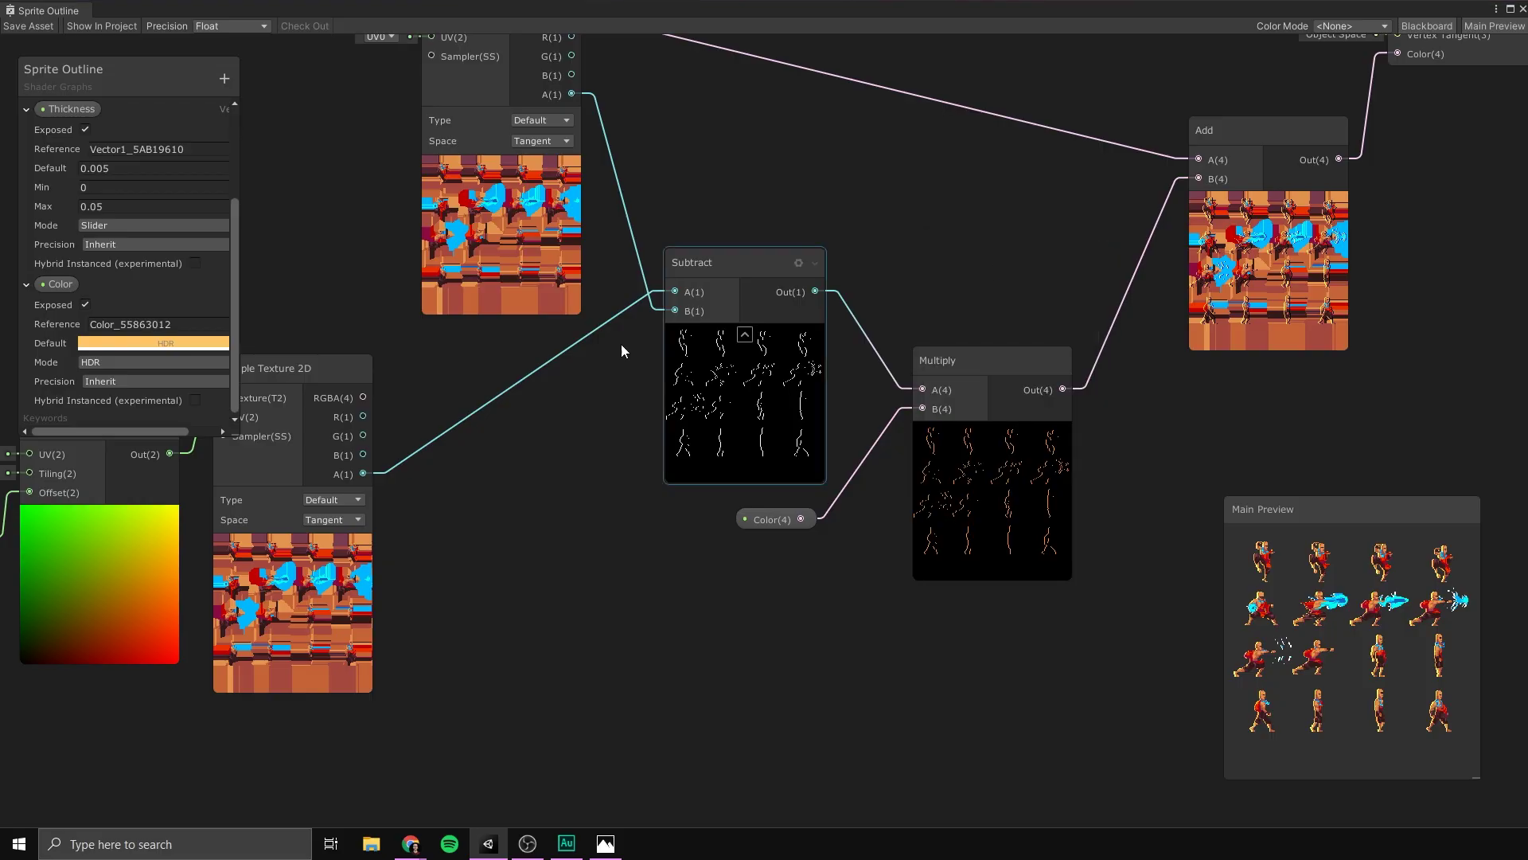
Shift the offset texture nodes closer to the Subtract node and save the shader graph asset
key("a")
left_click_drag(685, 558, 793, 557)
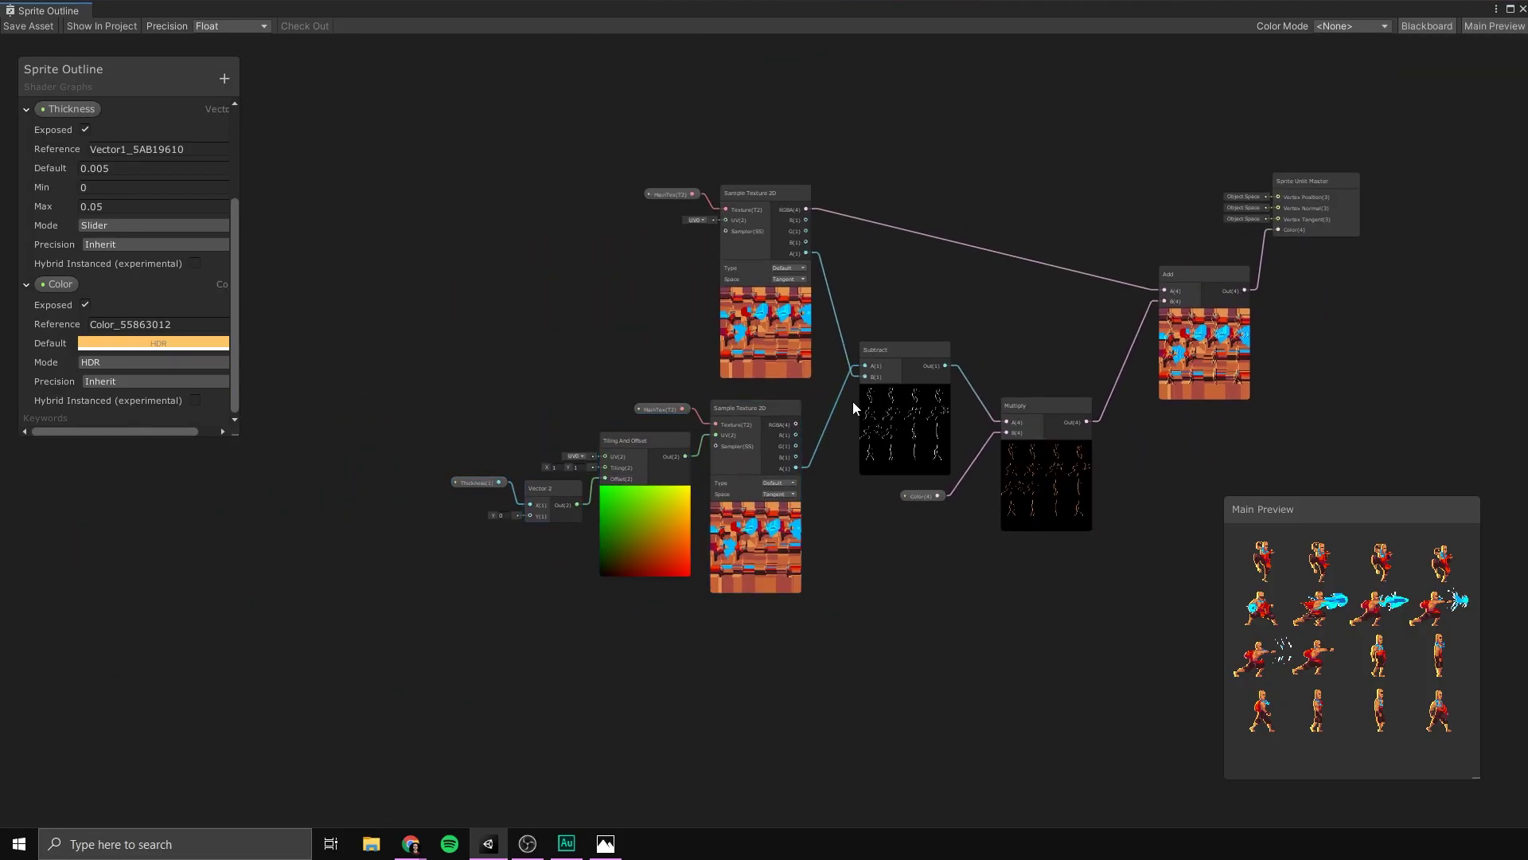
middle_click_drag(964, 173, 861, 176)
left_click(31, 23)
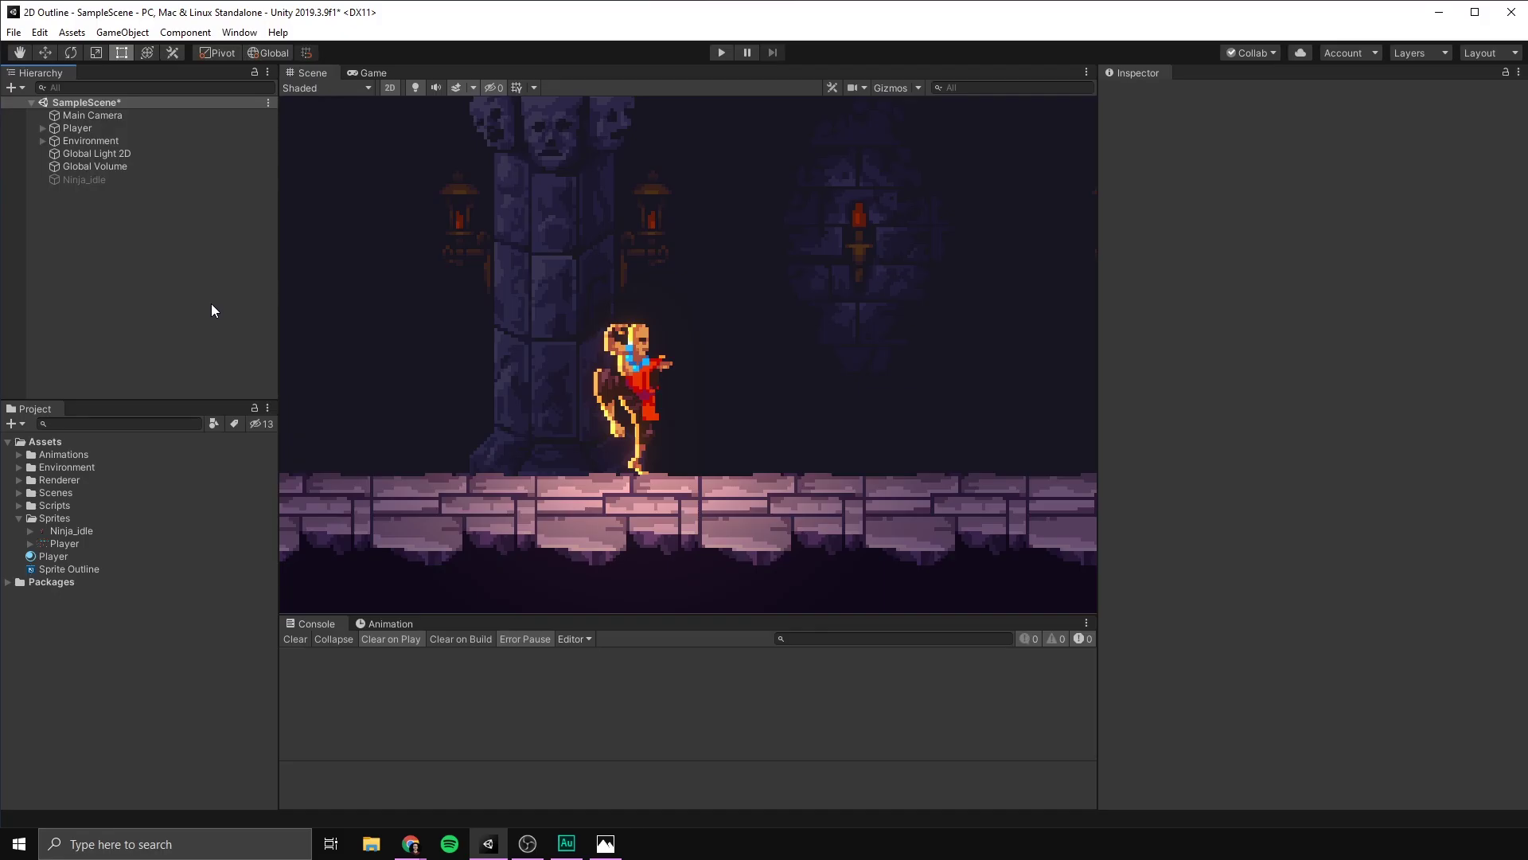
Set the Player material's Thickness to 0.0039 and its Color to blue, RGB 35, 134, 255, with intensity 1.6
left_click(52, 556)
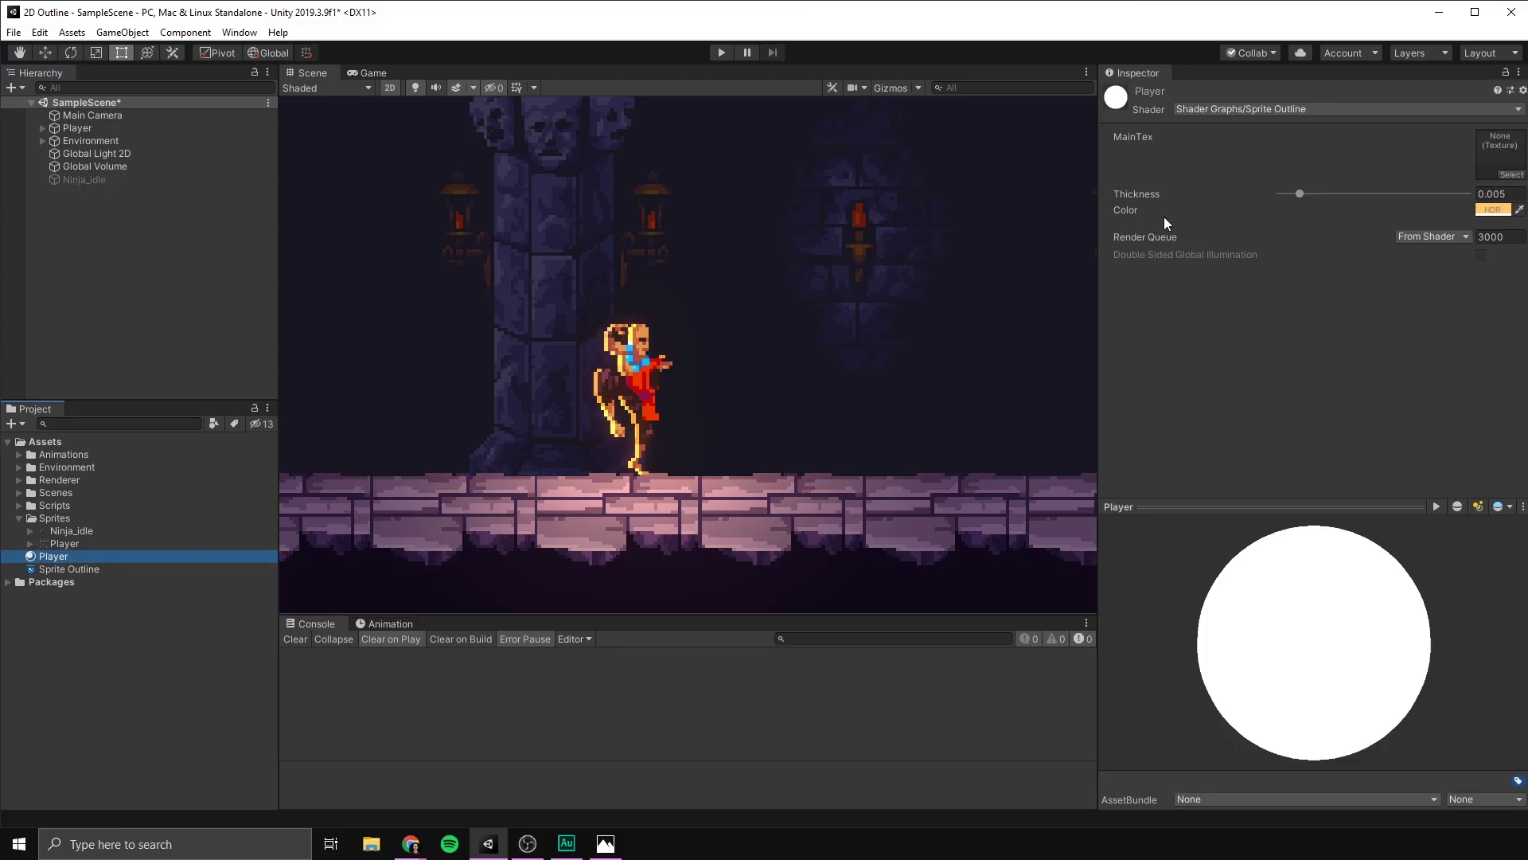
mouse_move(1300, 194)
left_mouse_down()
mouse_move(1338, 193)
mouse_move(1292, 202)
left_mouse_up()
left_click(1492, 209)
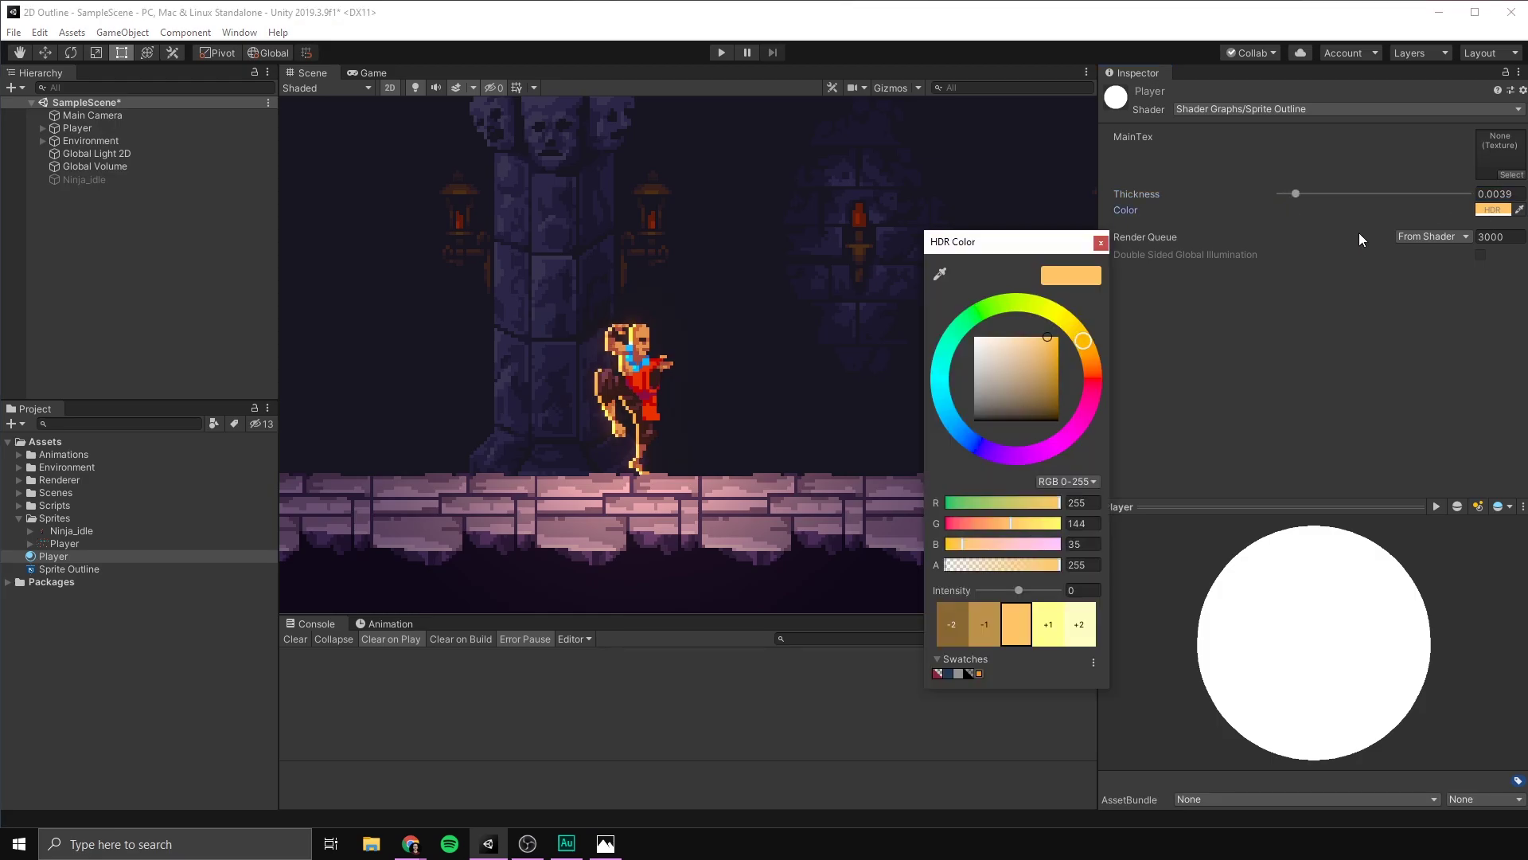
mouse_move(1062, 330)
left_mouse_down()
mouse_move(916, 431)
mouse_move(1092, 338)
mouse_move(1095, 369)
mouse_move(1079, 335)
left_mouse_up()
left_click_drag(1026, 597, 1026, 597)
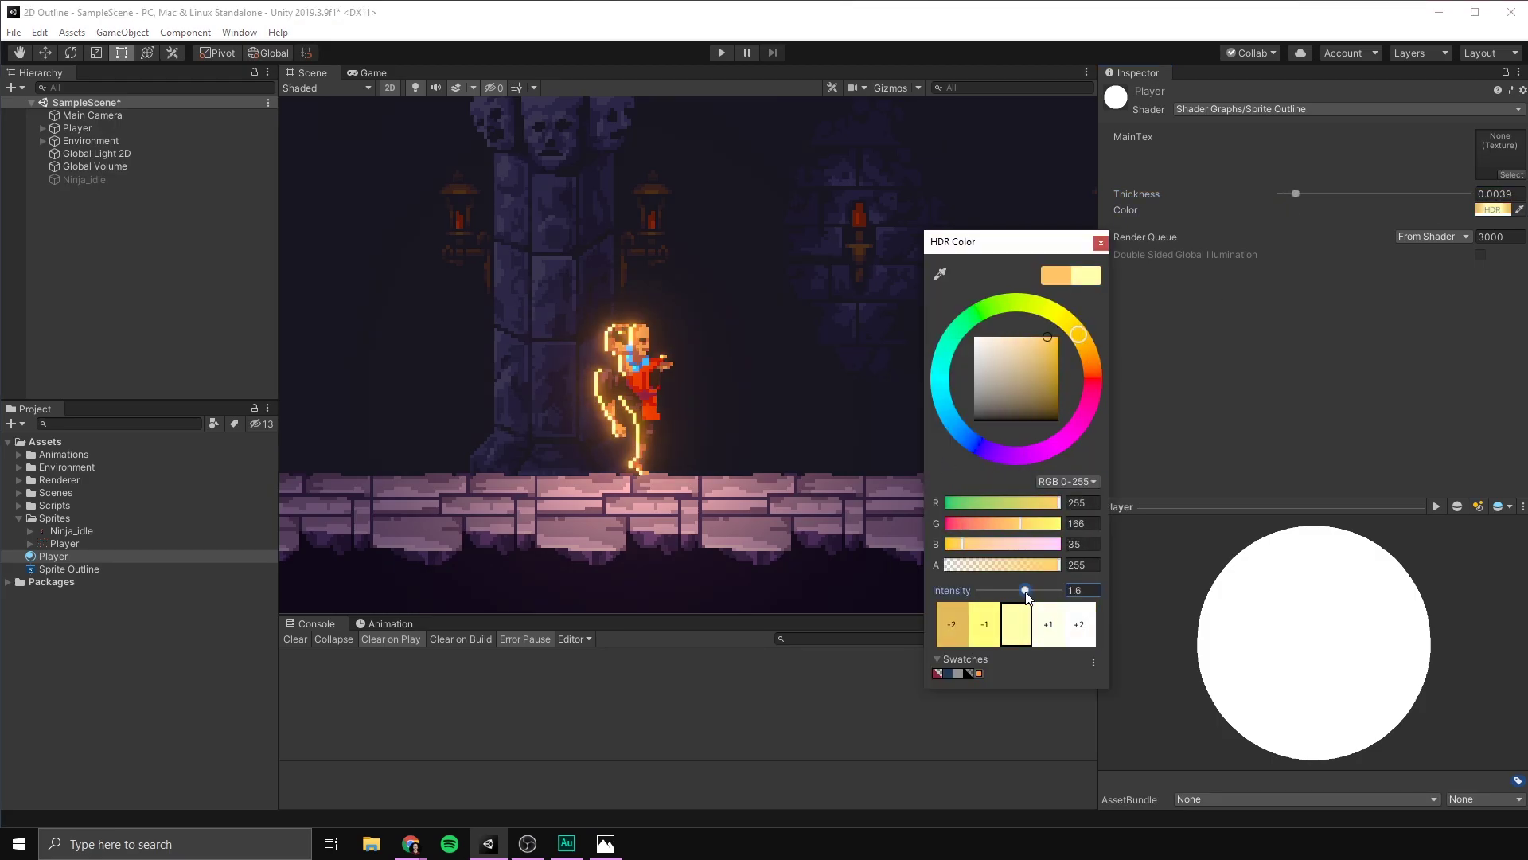
left_click_drag(1081, 323, 955, 425)
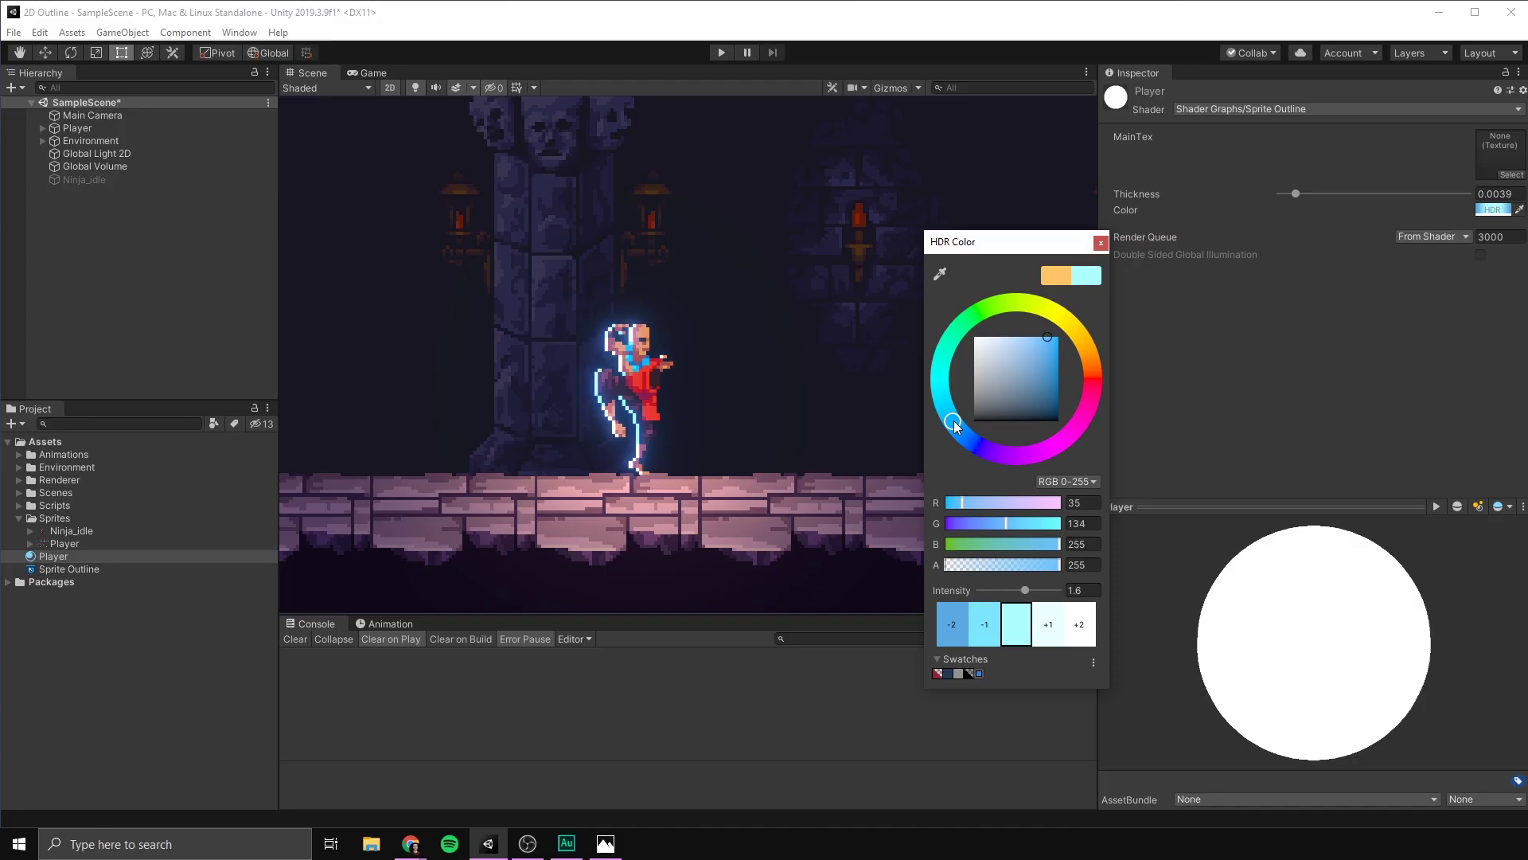
left_click(1101, 242)
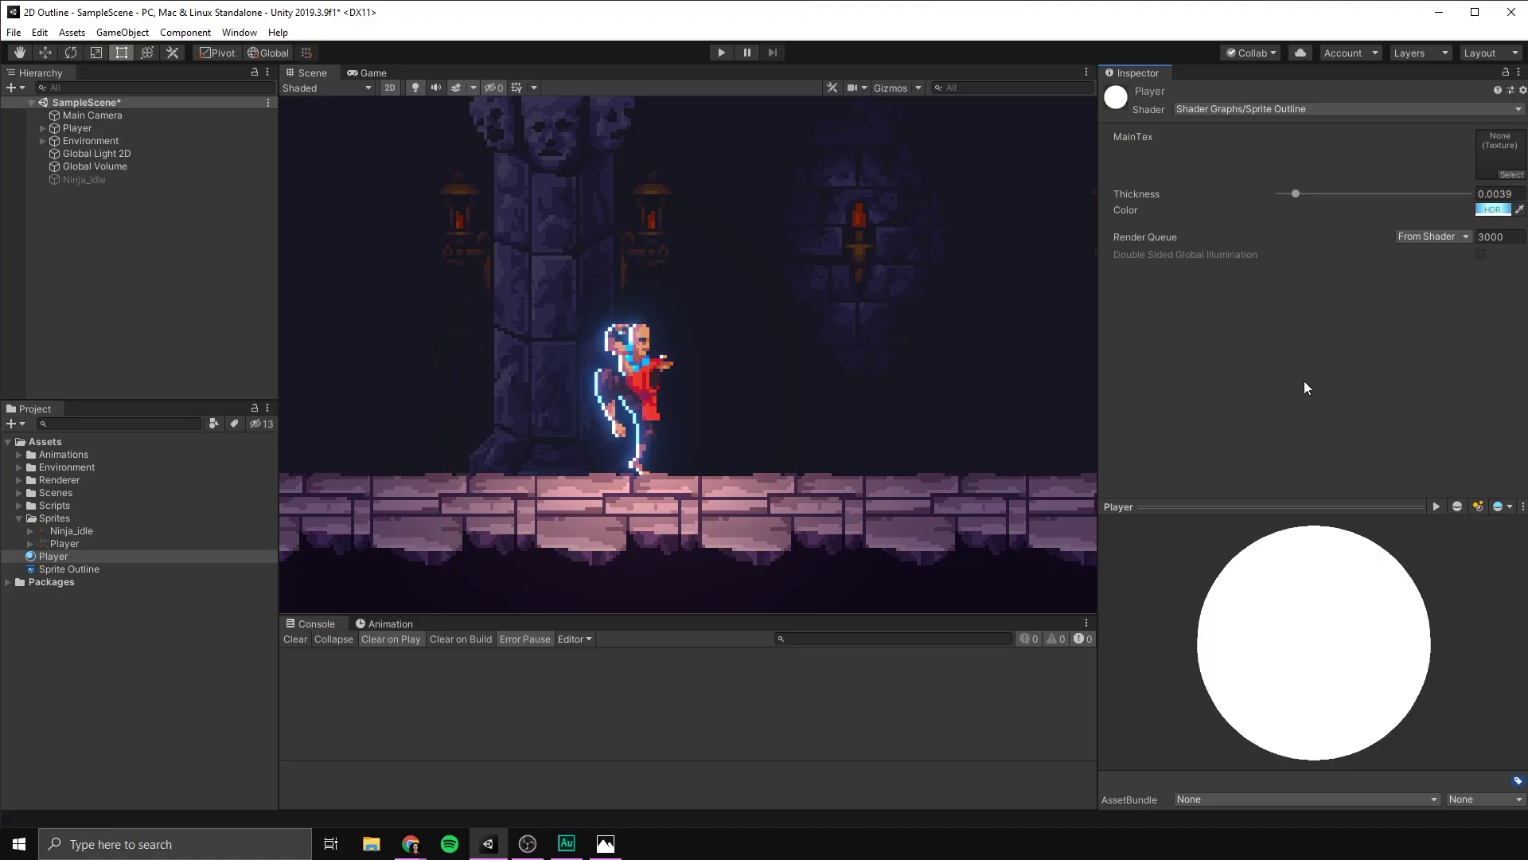
Open the Sprite Outline graph and move the group of offset texture nodes farther away from the Subtract node
double_click(37, 570)
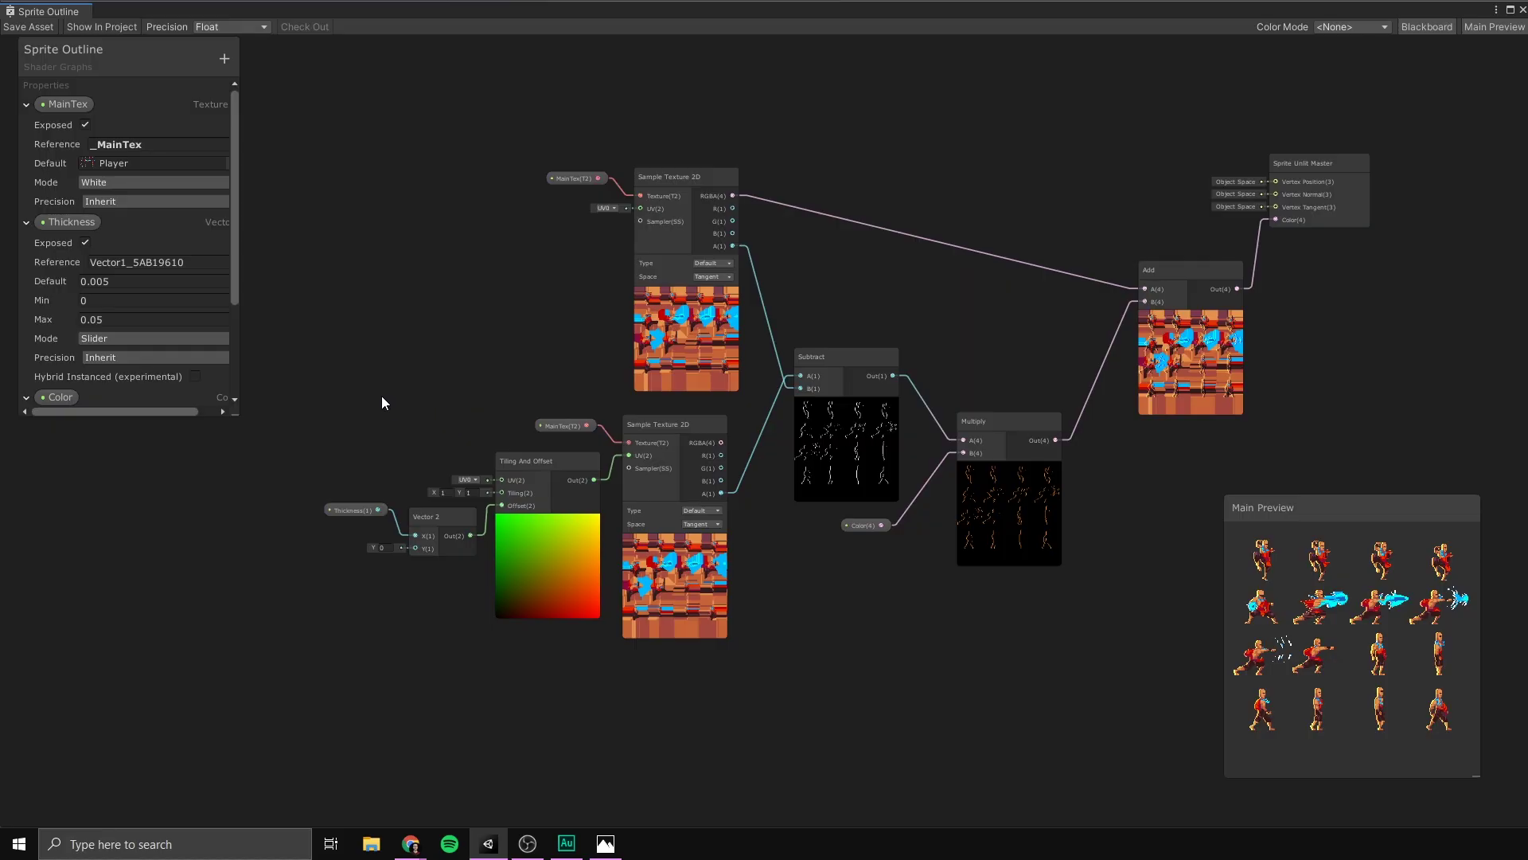
middle_click_drag(380, 394, 519, 353)
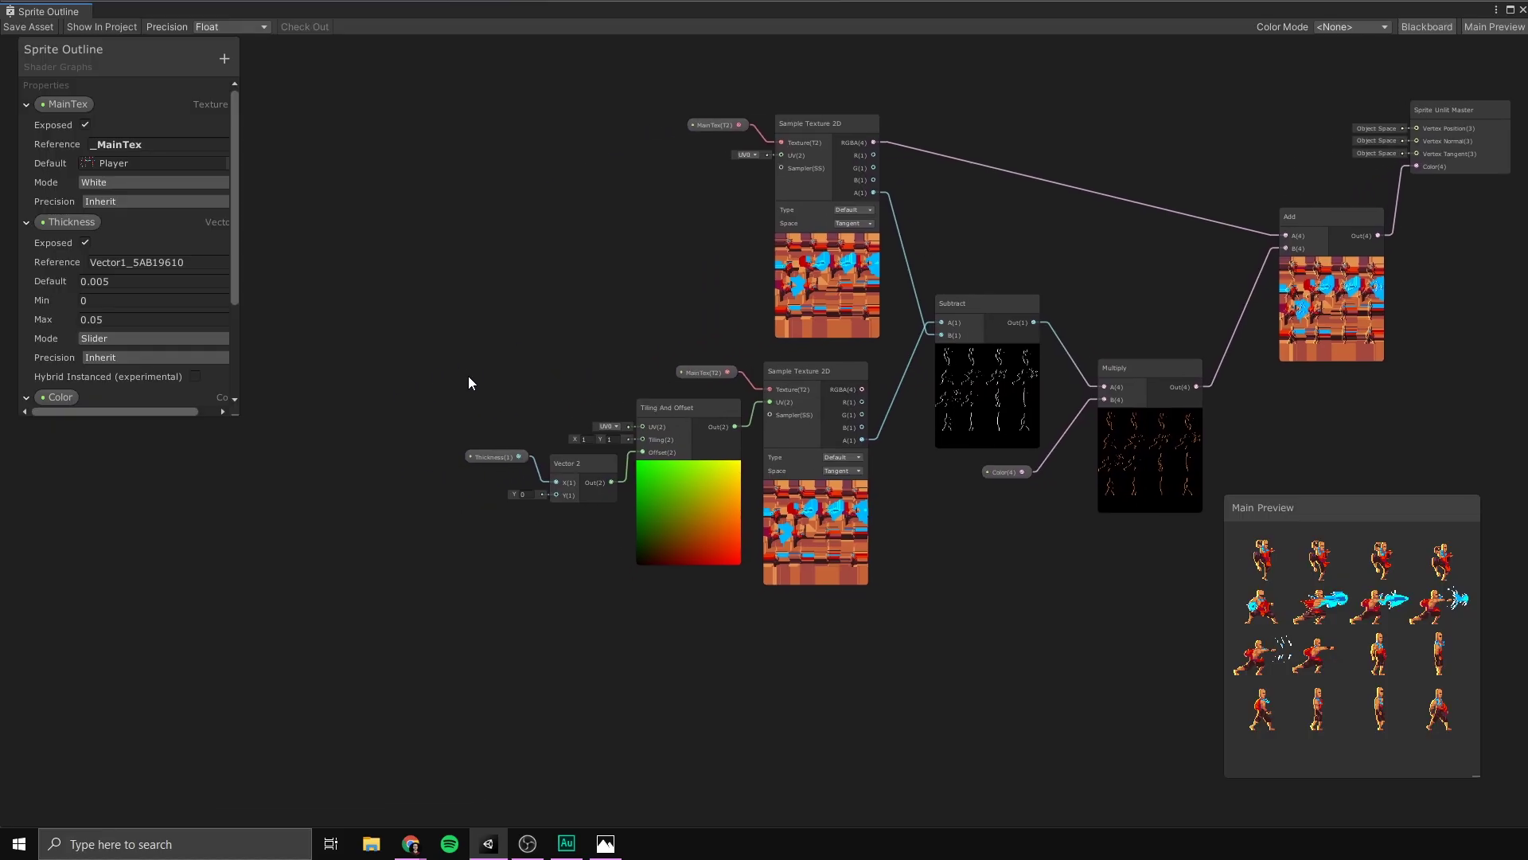
left_click_drag(469, 380, 843, 642)
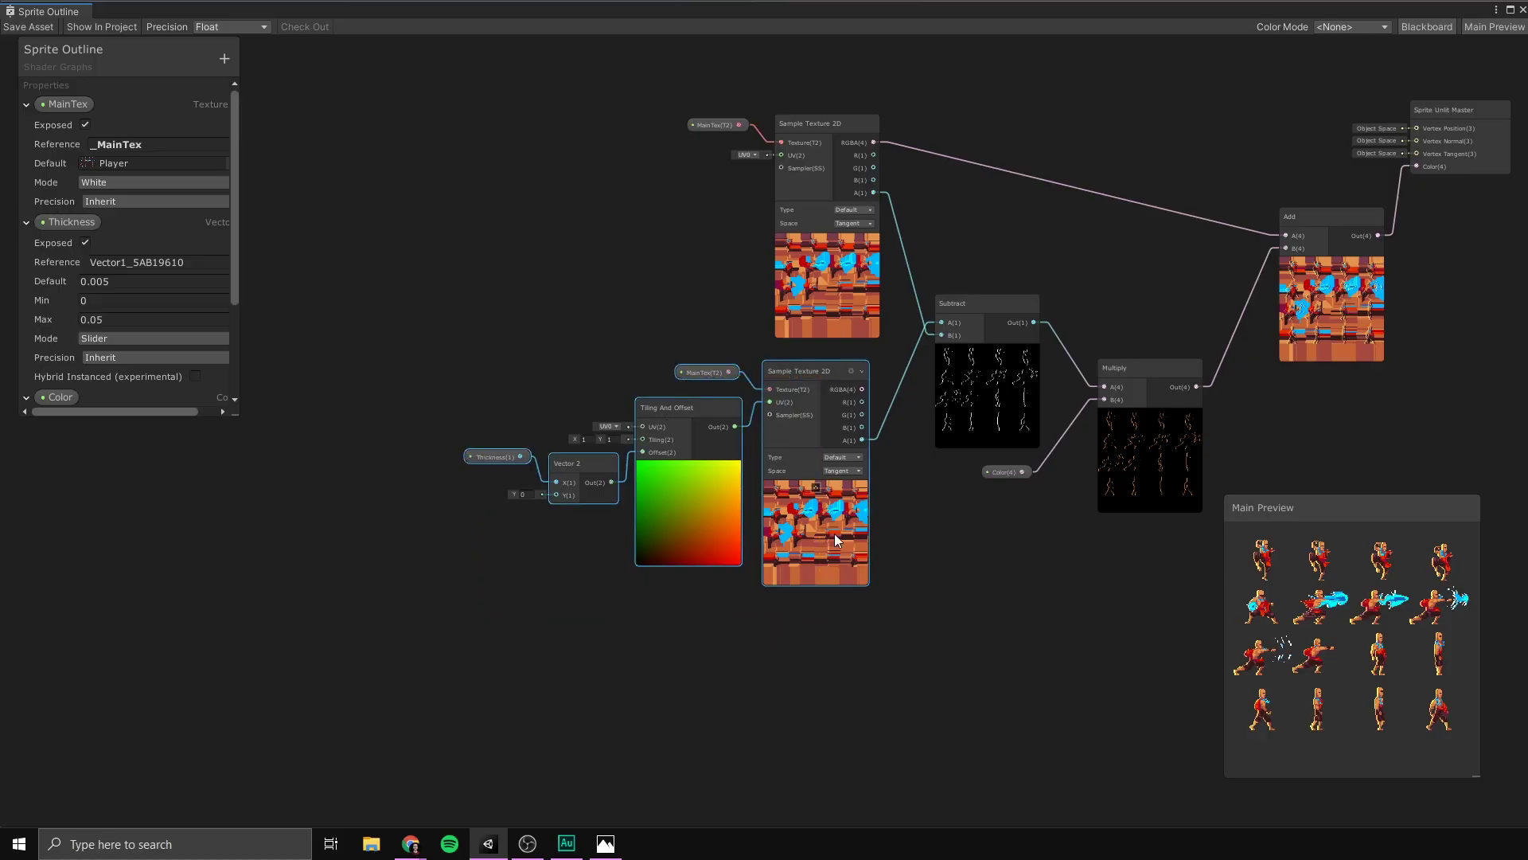
left_click(743, 618)
left_click_drag(463, 364, 642, 553)
Delete the connection between the offset Sample Texture 2D's alpha output and the Subtract node
left_click(838, 380)
left_click(819, 369)
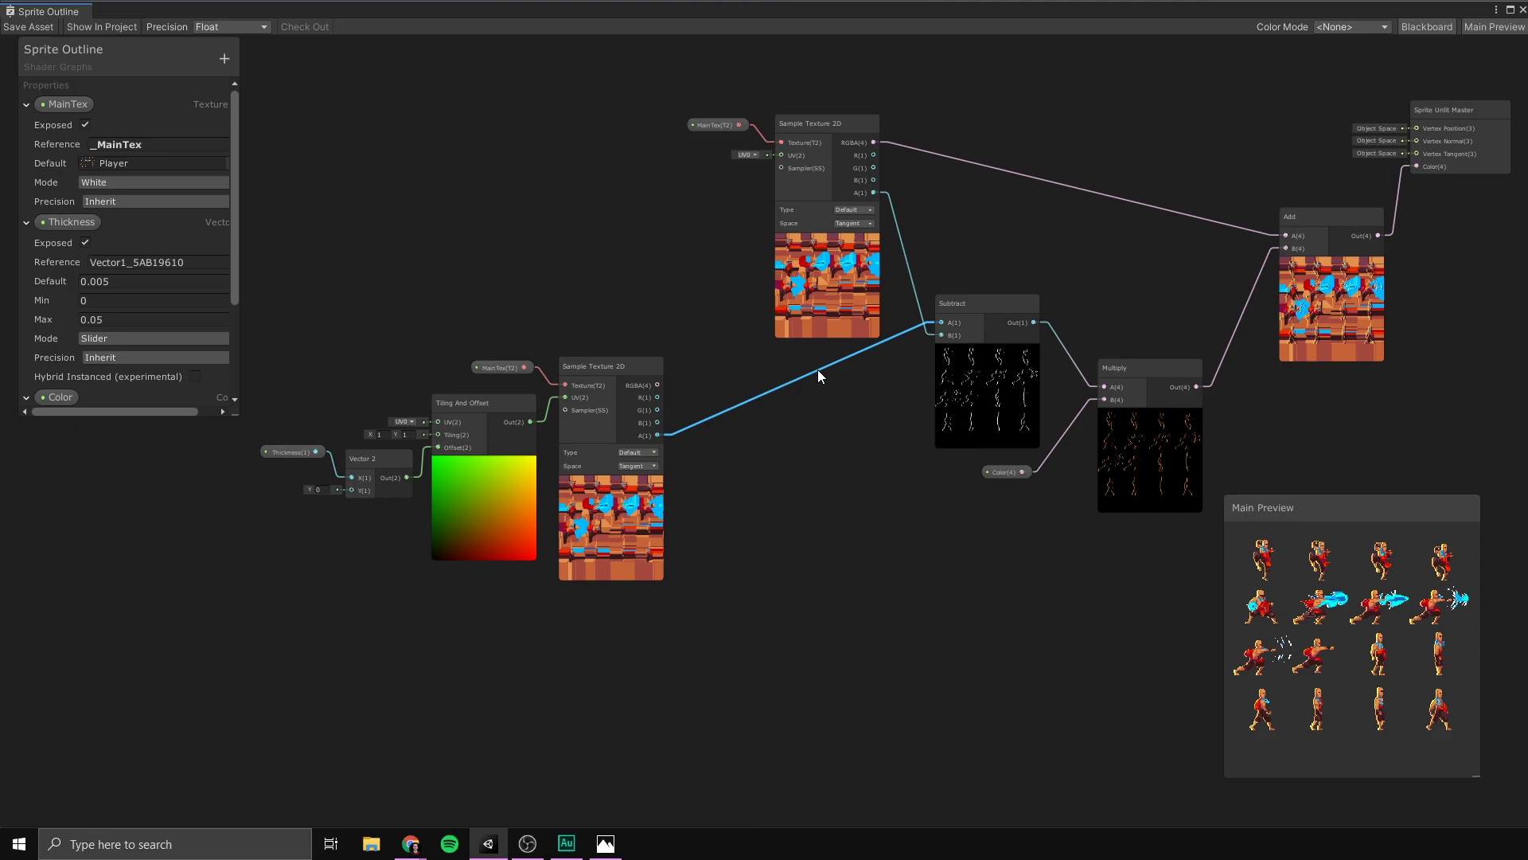
key("Delete")
Duplicate the offset nodes (MainTex, Vector 2, Tiling And Offset, Sample Texture 2D) below the originals and move the Thickness node between the groups
middle_click_drag(757, 467, 969, 452)
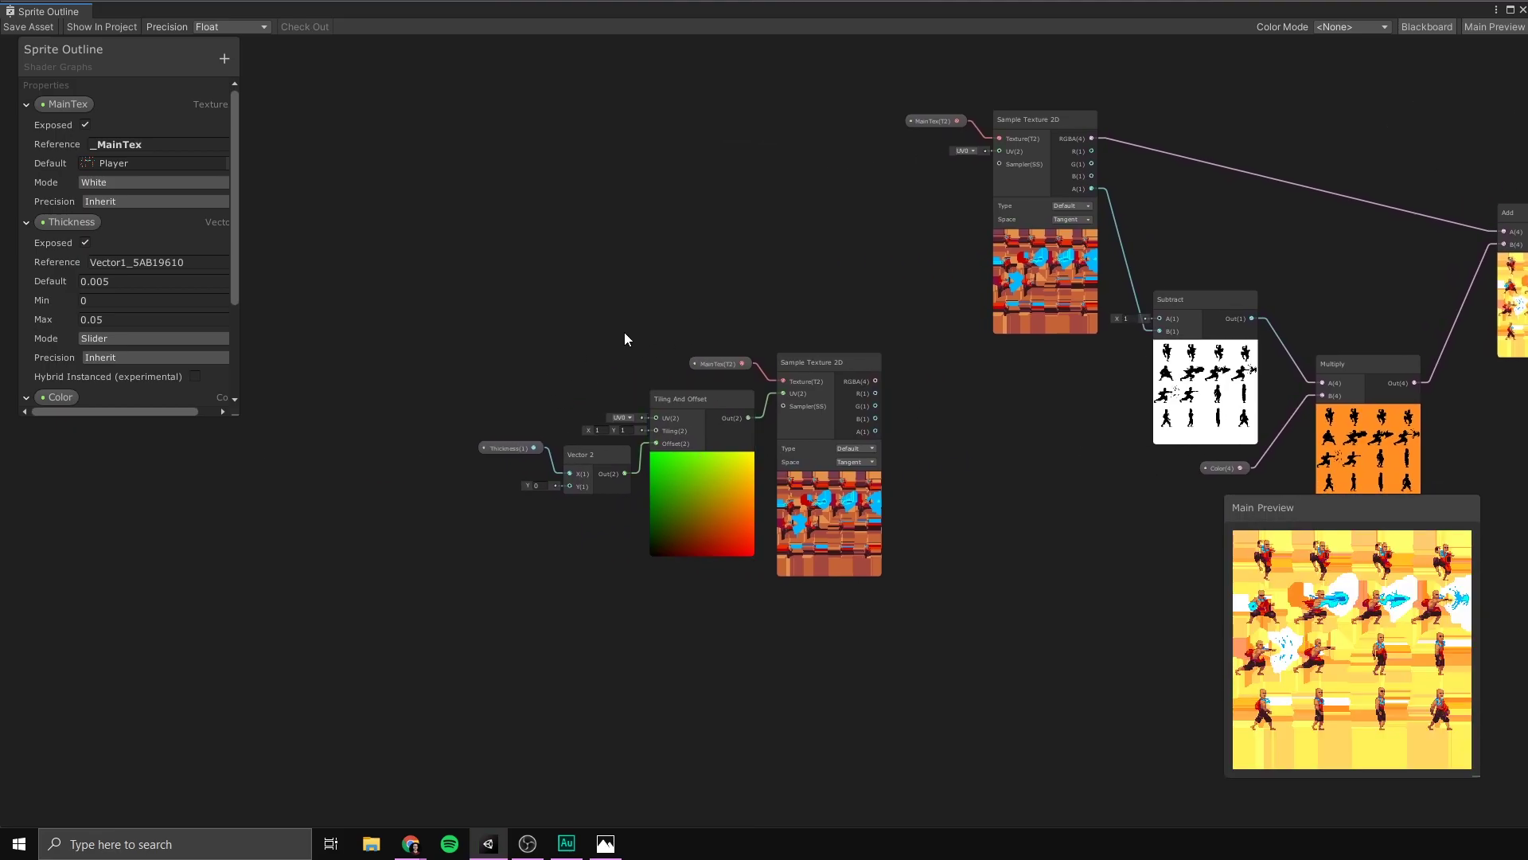
left_click_drag(644, 376, 867, 618)
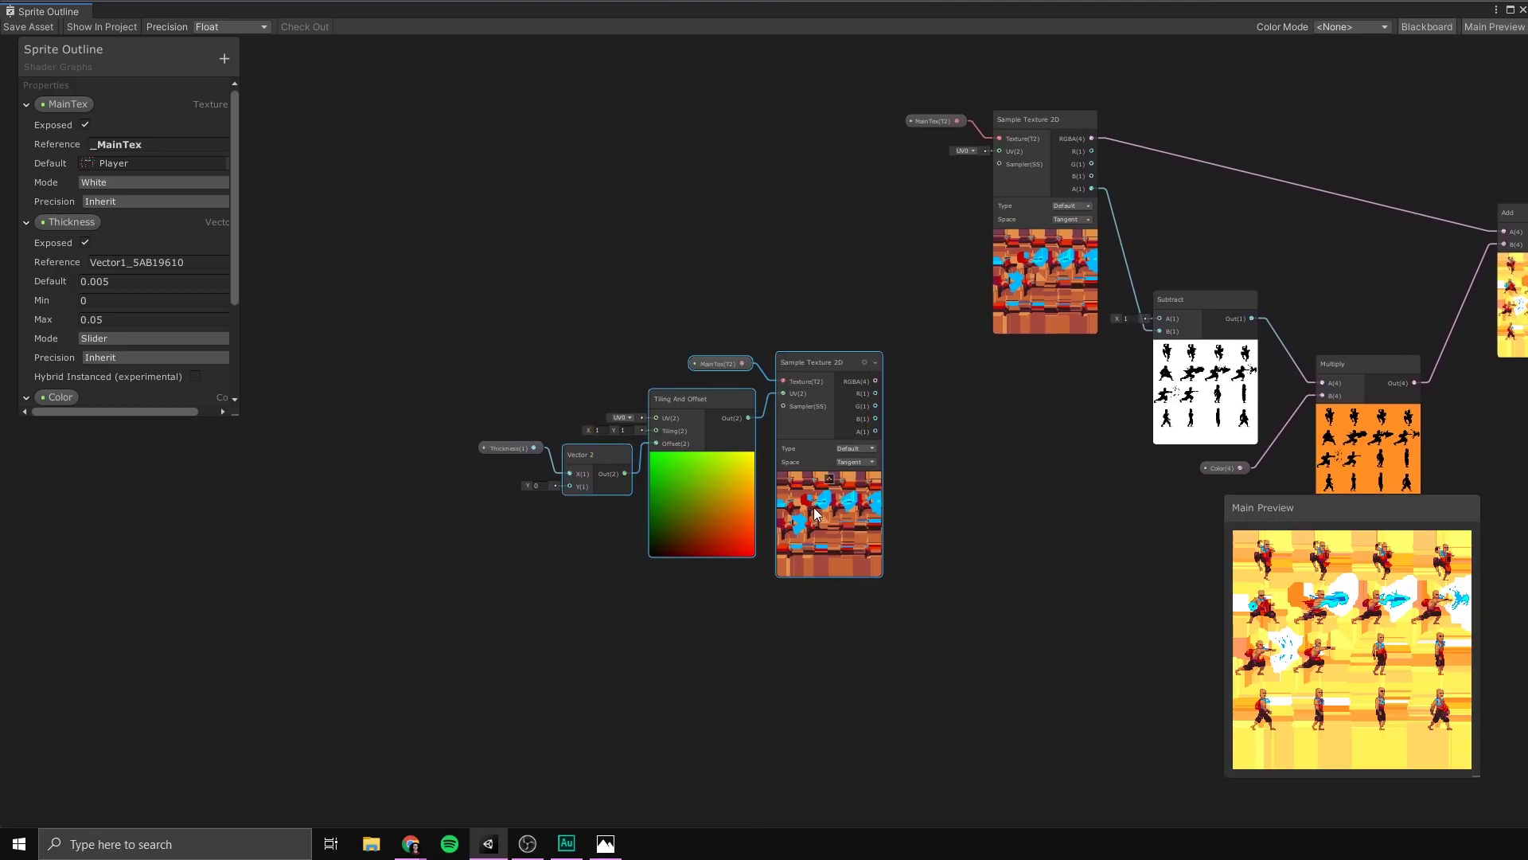
key("ctrl+d")
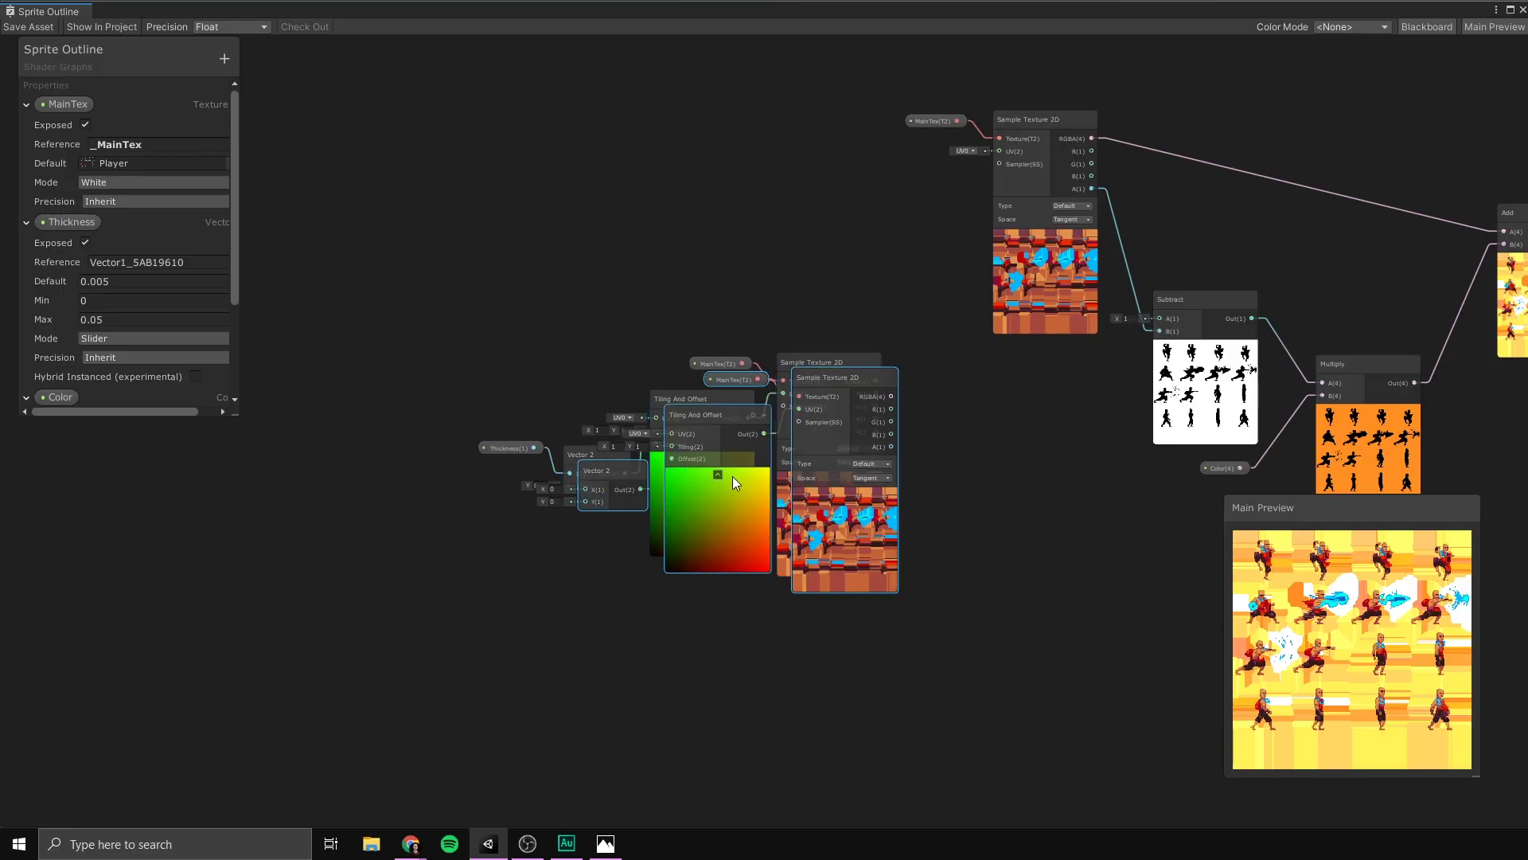
left_click_drag(705, 532, 688, 714)
left_click_drag(498, 405, 359, 513)
middle_click_drag(490, 524, 452, 394)
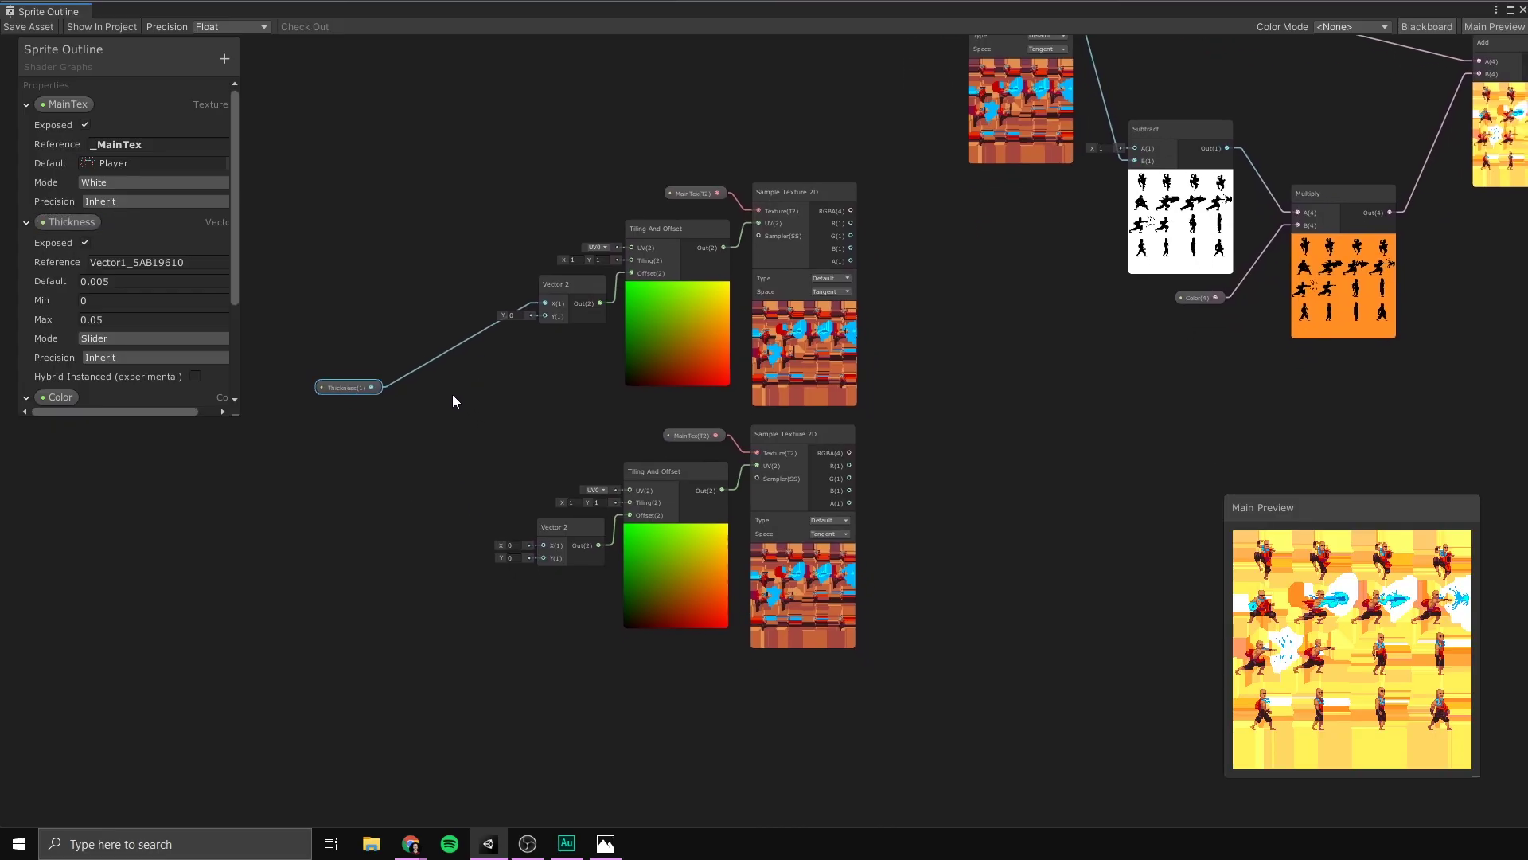
left_click_drag(377, 387, 538, 546)
left_click(428, 434)
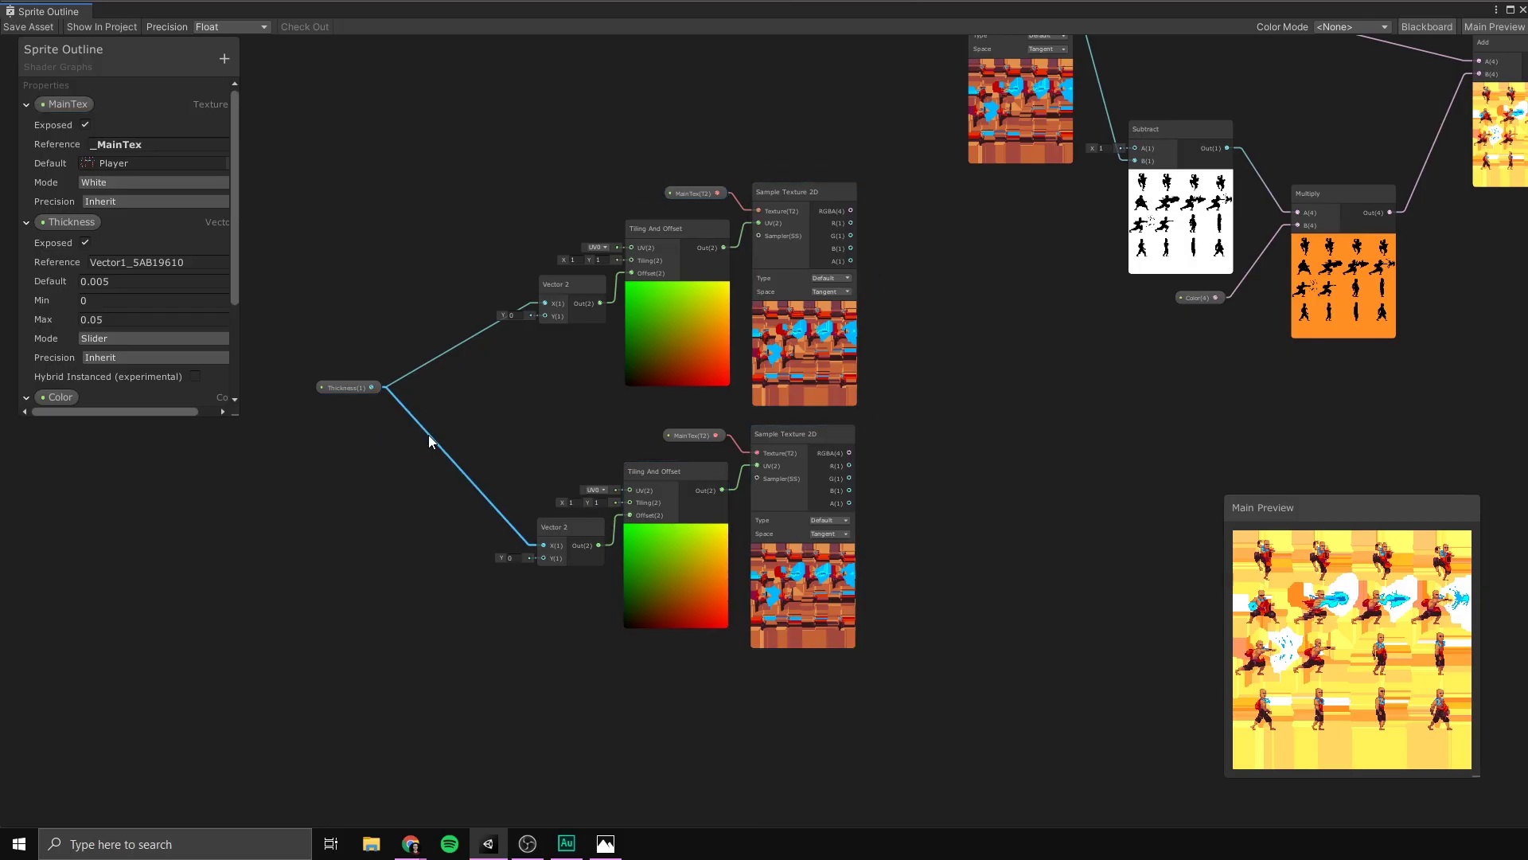
key("Delete")
Route Thickness through a new Negate node into the X input of the duplicated Vector 2 node, and collapse the Negate preview
scroll(399, 414, "up", 2)
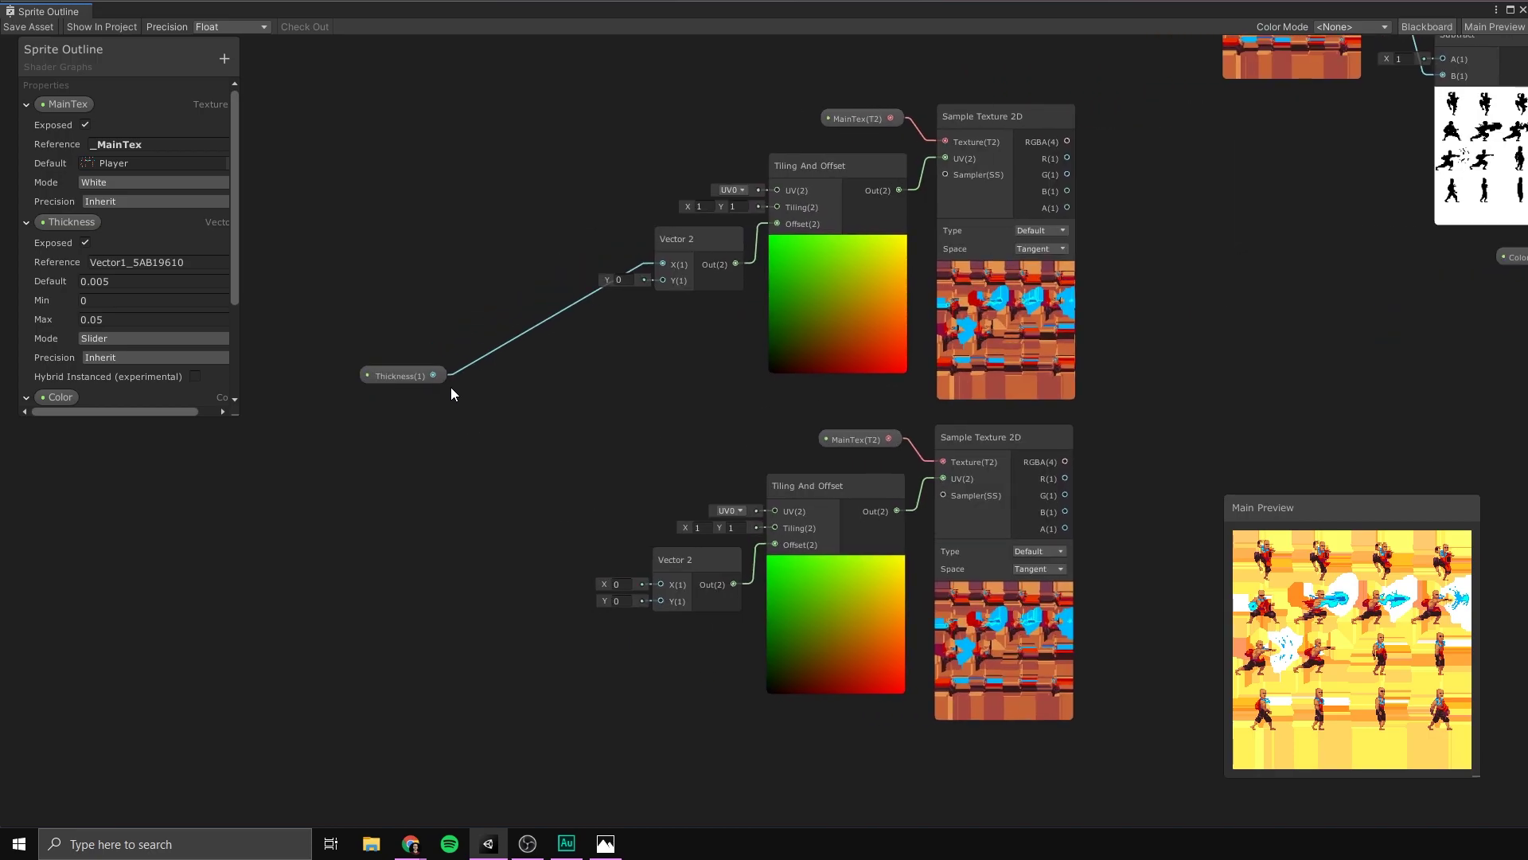
left_click_drag(433, 374, 531, 493)
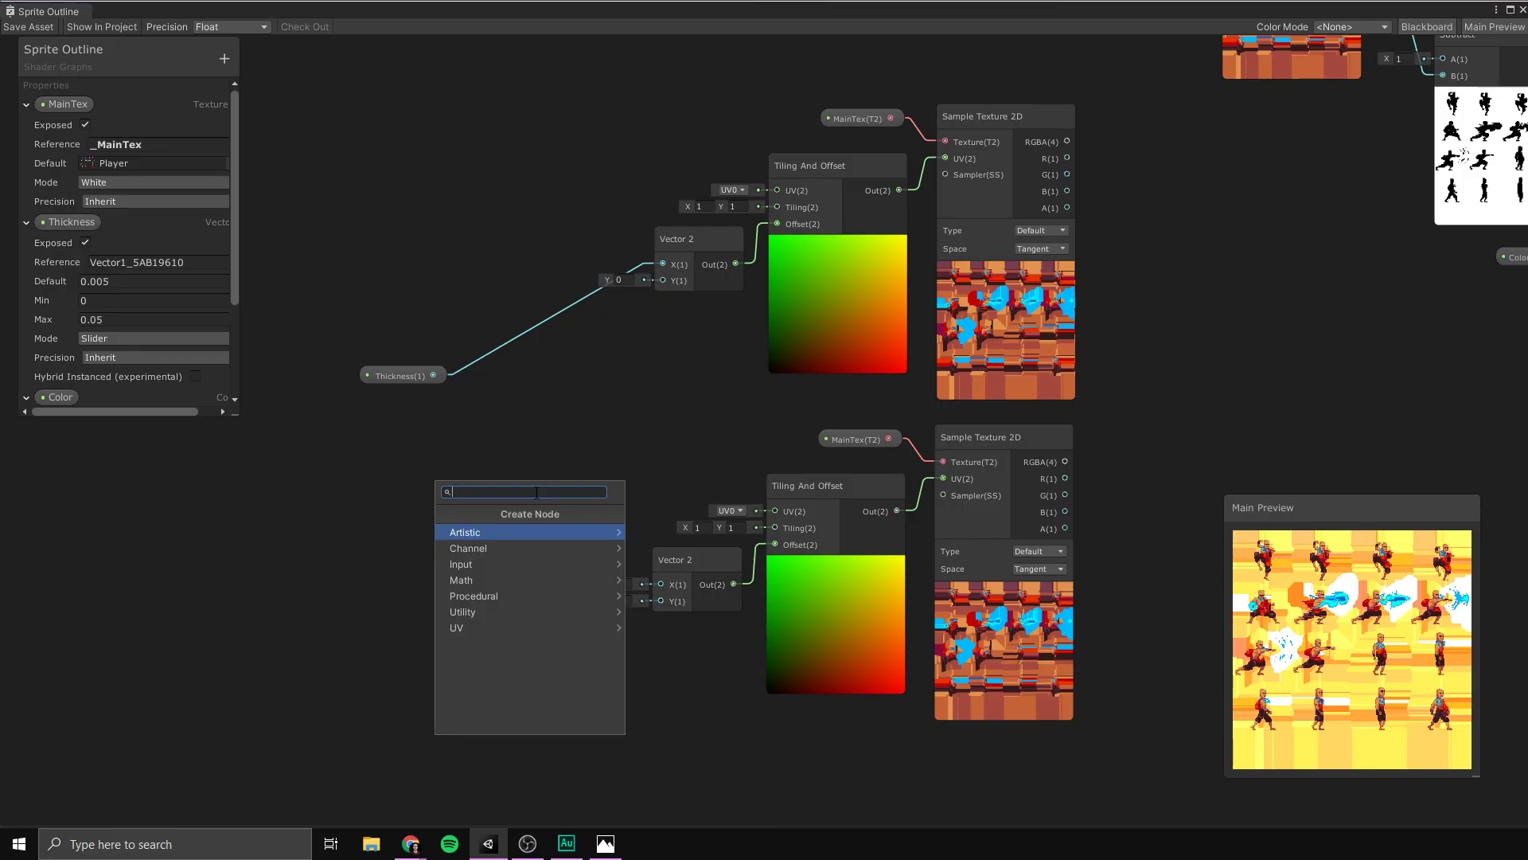
type("negate")
key("Return")
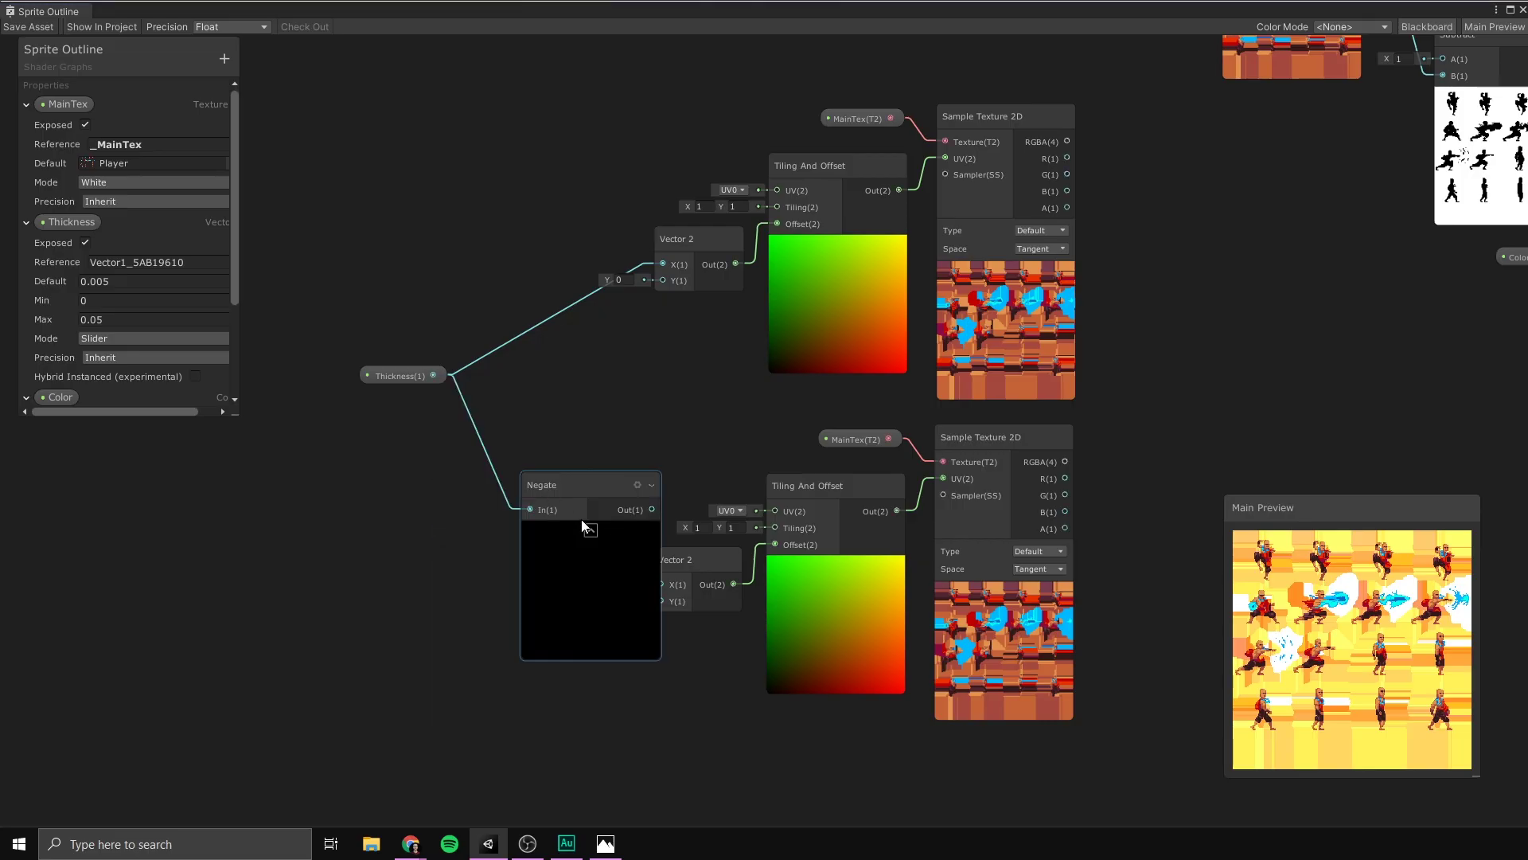
left_click(590, 531)
left_click_drag(552, 486, 660, 584)
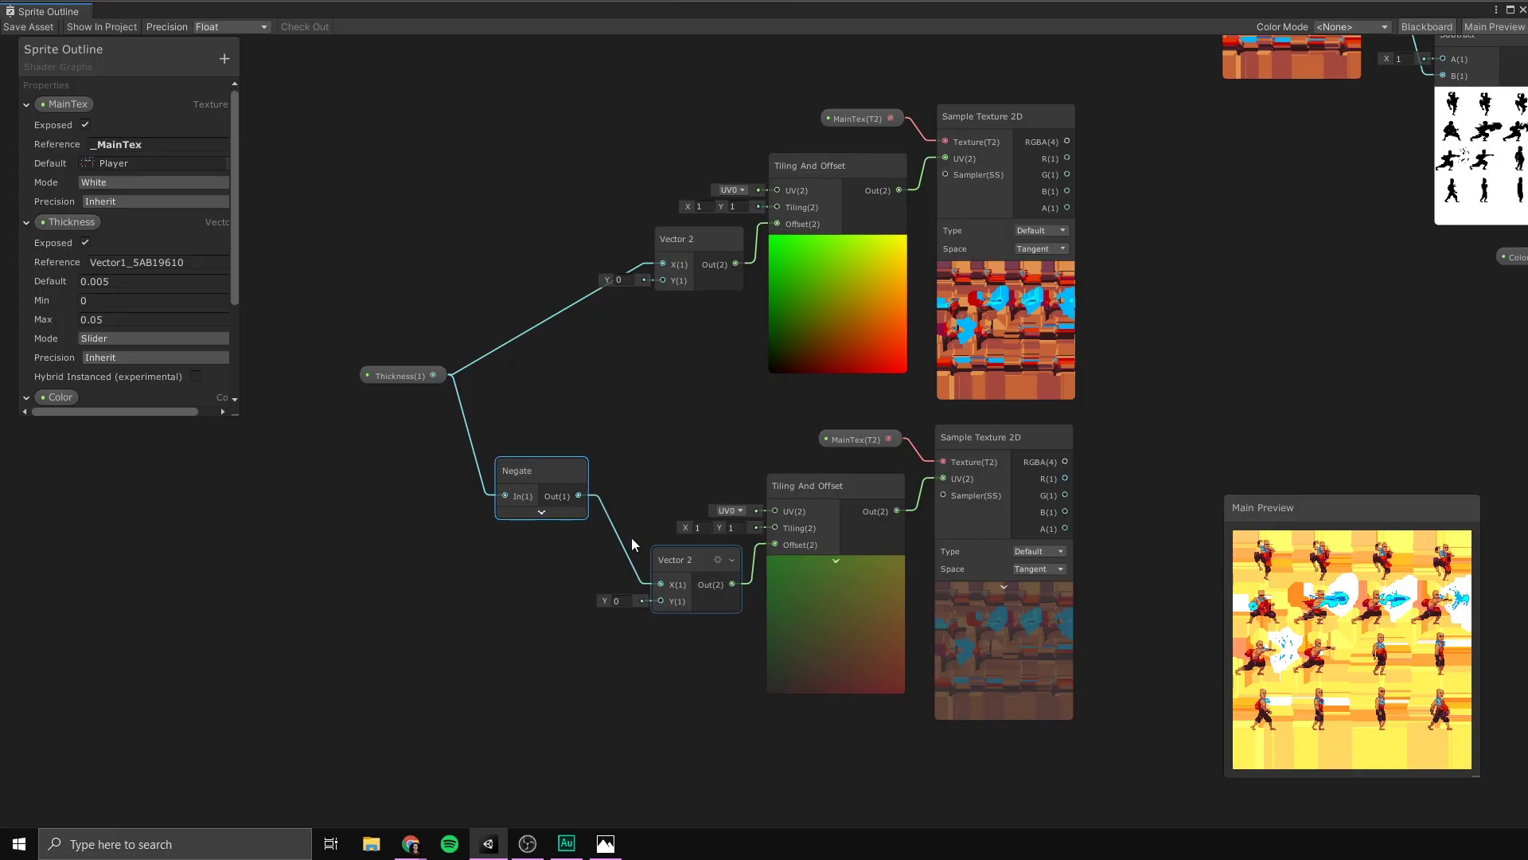
Combine the alpha outputs of the two offset Sample Texture 2D nodes in a new Add node
middle_click_drag(649, 453, 476, 423)
scroll(460, 418, "down", 2)
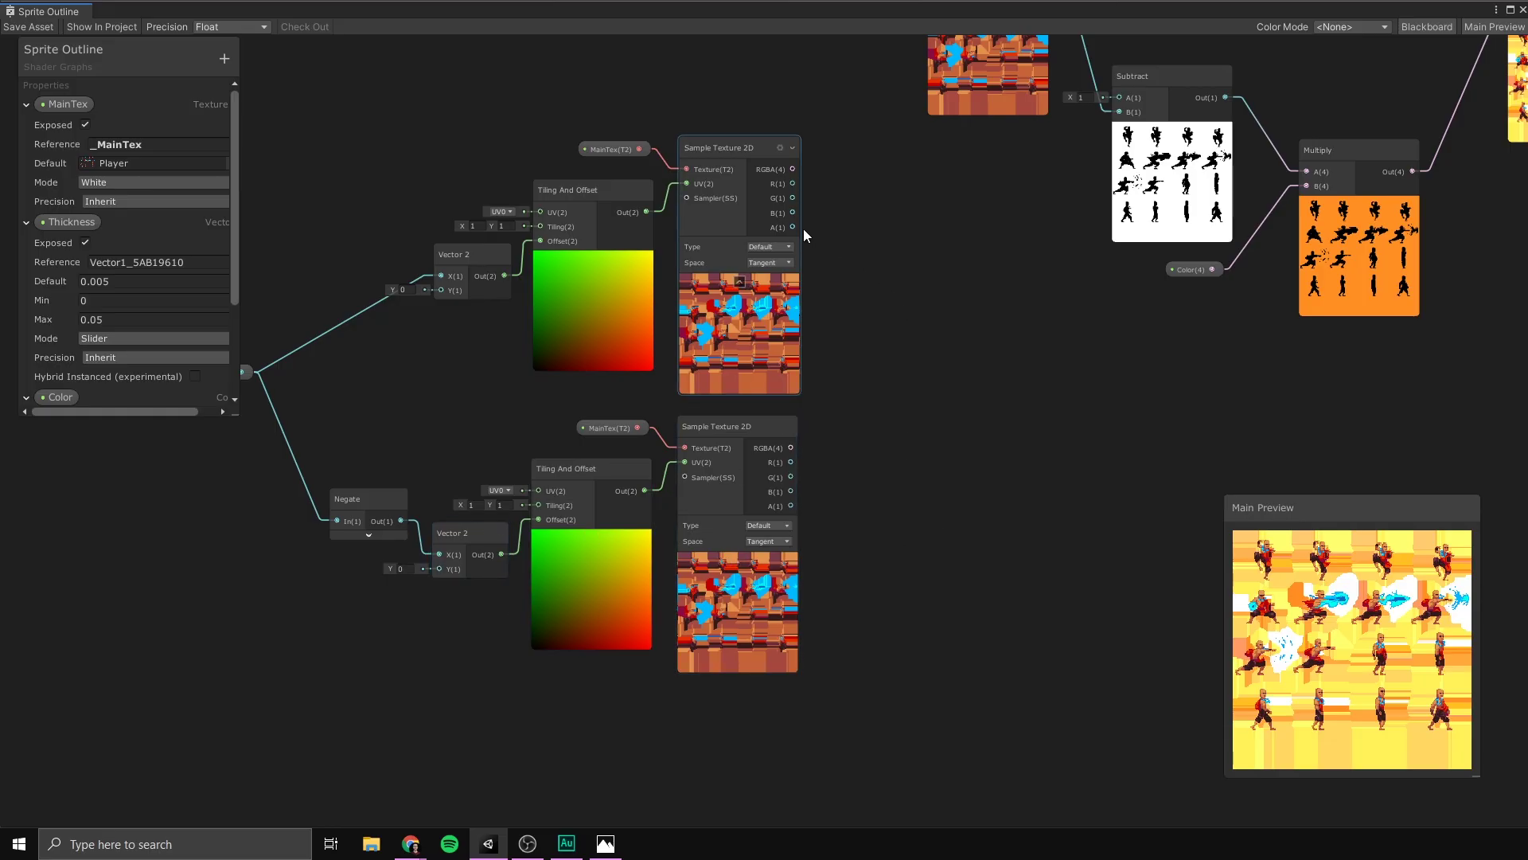
left_click_drag(793, 227, 915, 396)
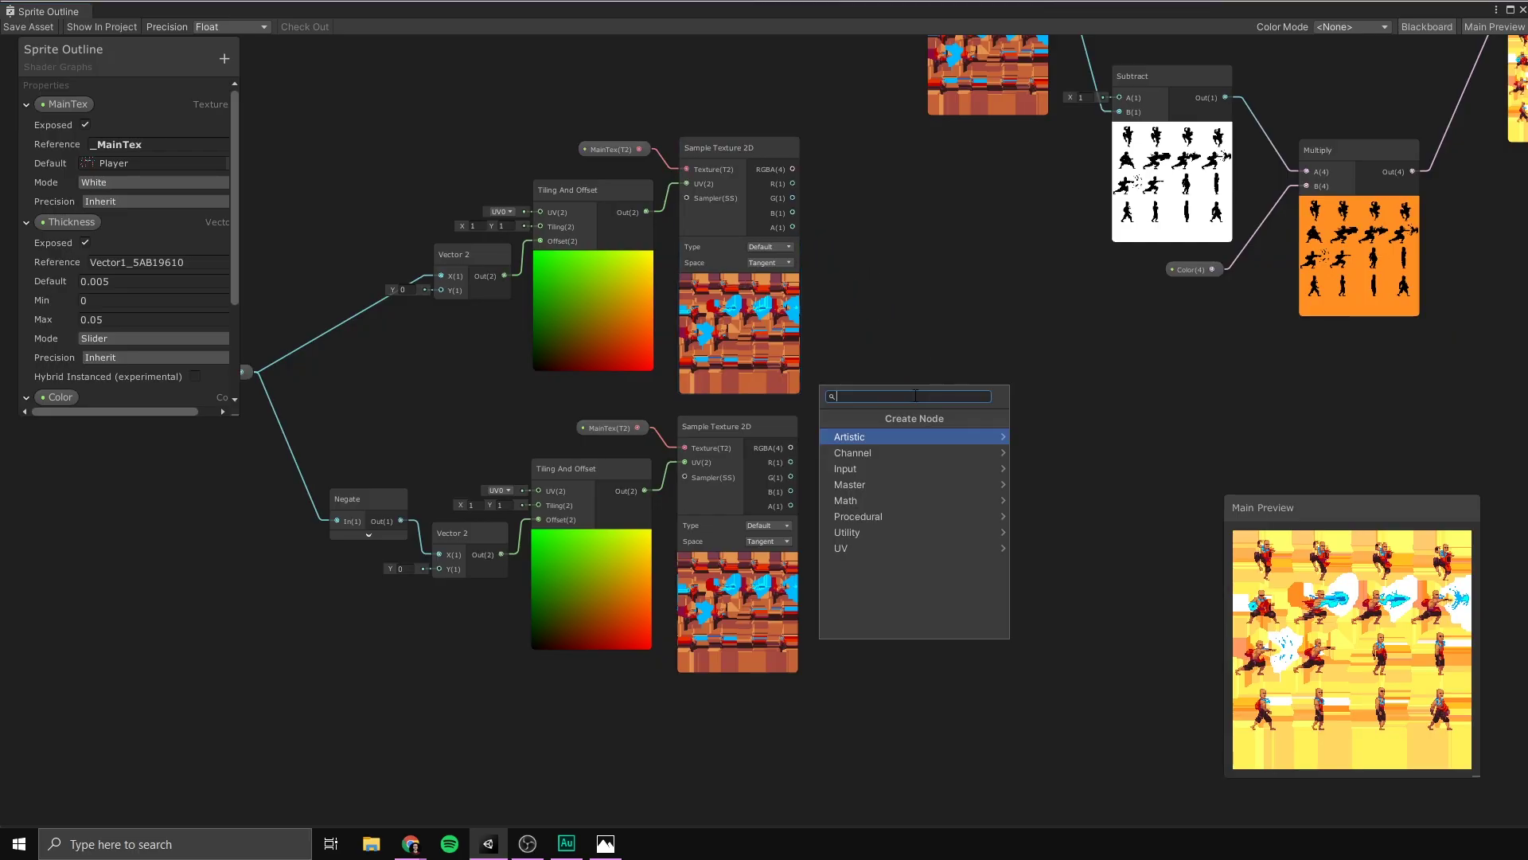
type("add")
left_click(883, 436)
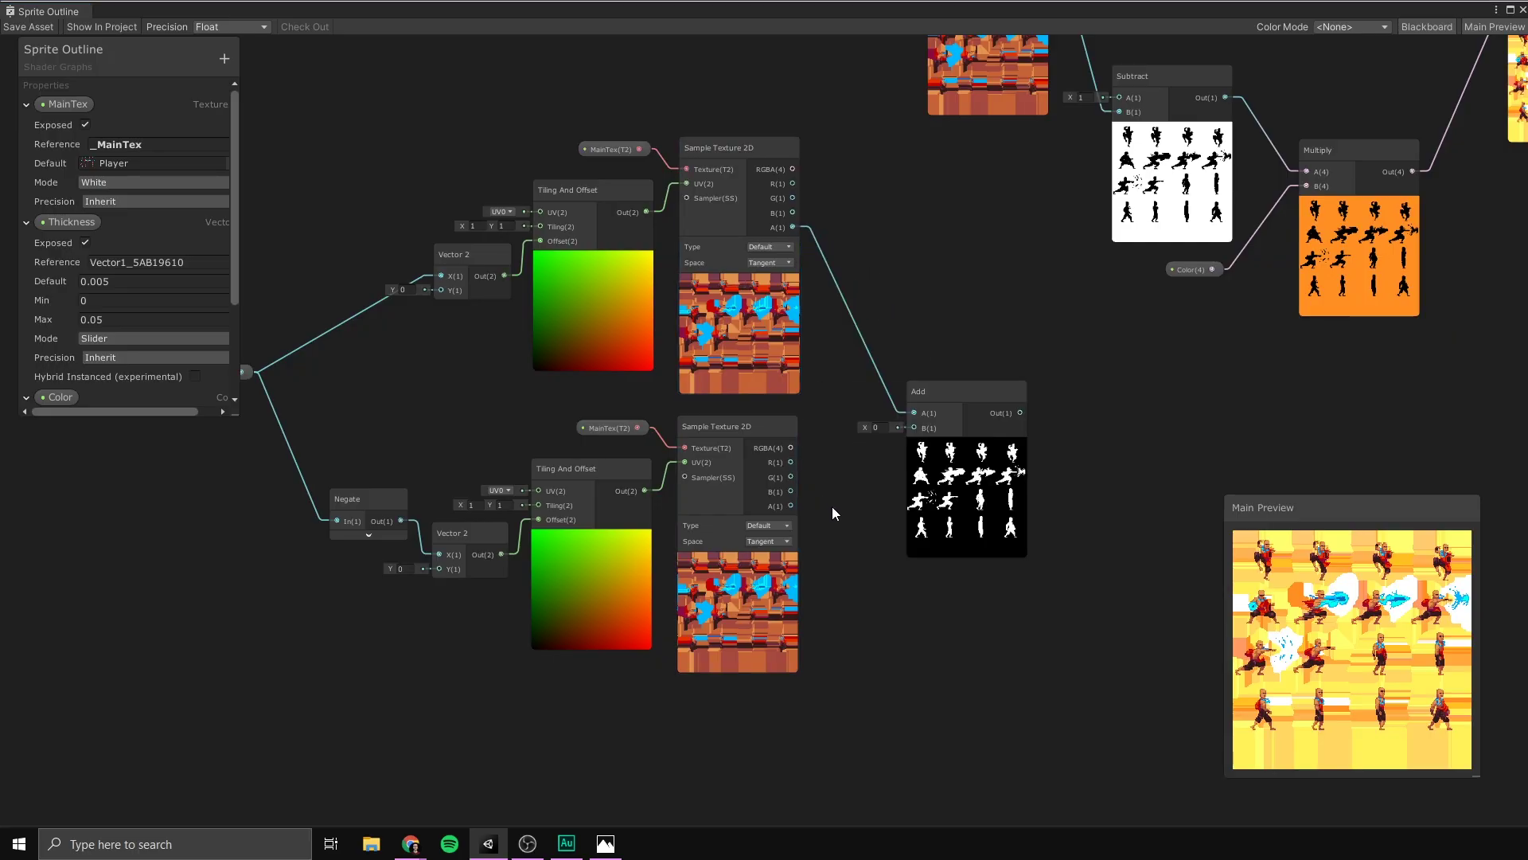
left_click_drag(791, 506, 912, 428)
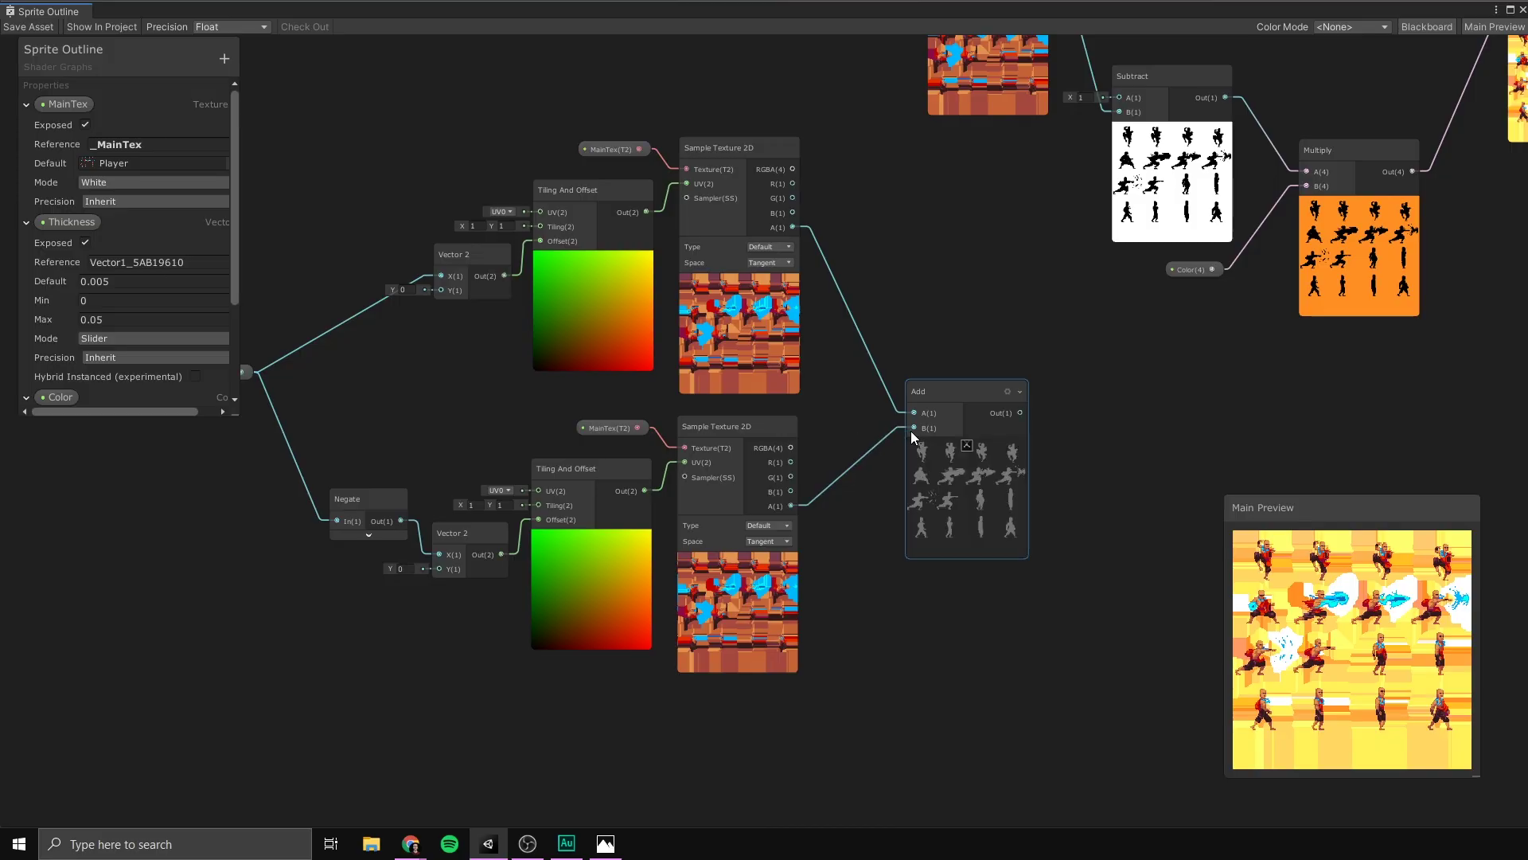
Feed the new Add node's output into a new Clamp node placed beside it
scroll(871, 471, "up", 2)
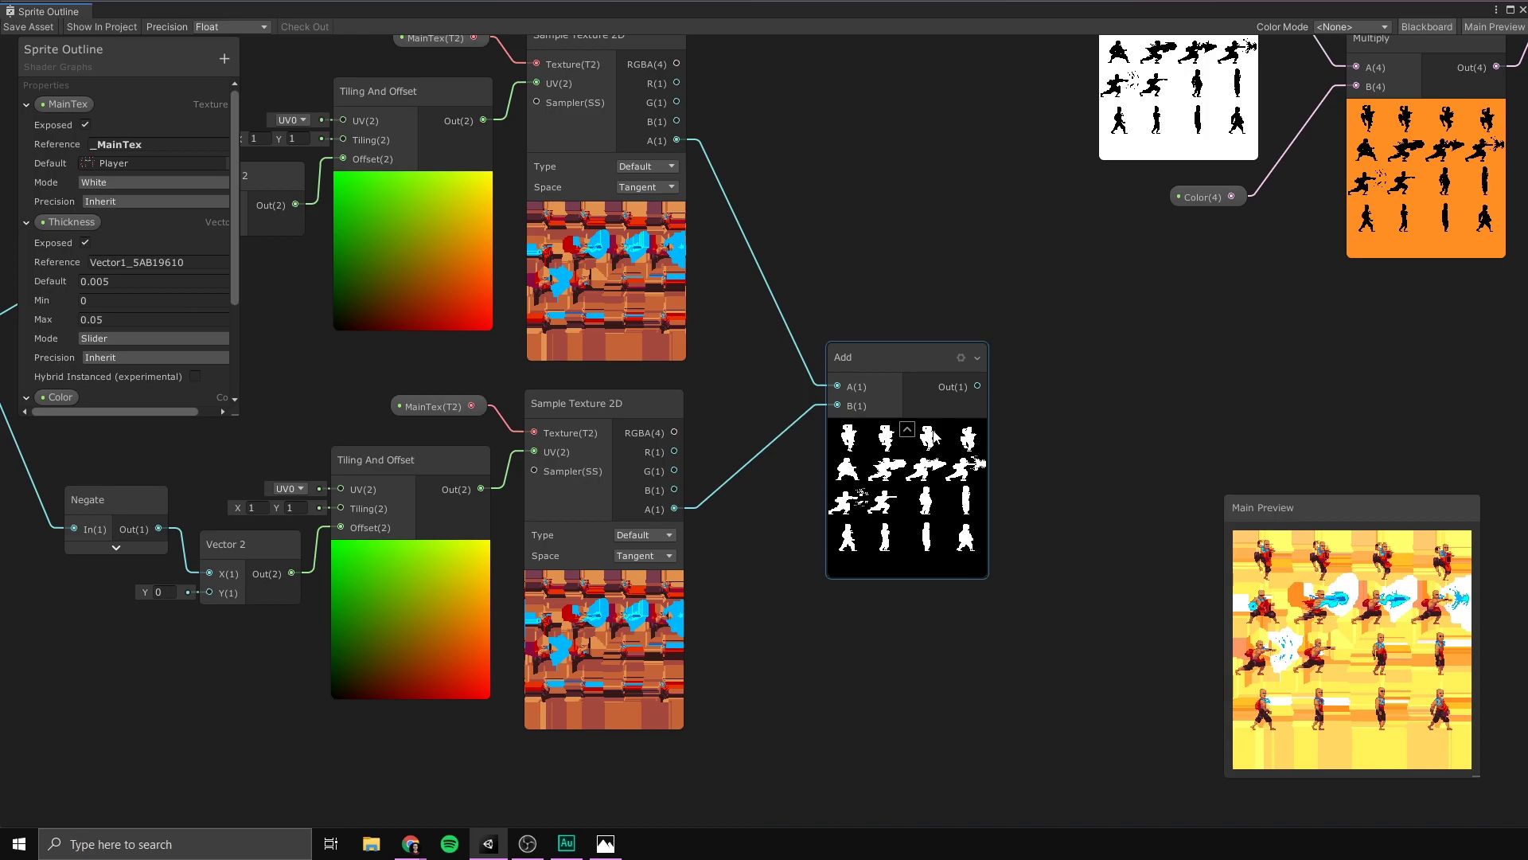
left_click_drag(935, 436, 864, 380)
scroll(850, 503, "down", 3)
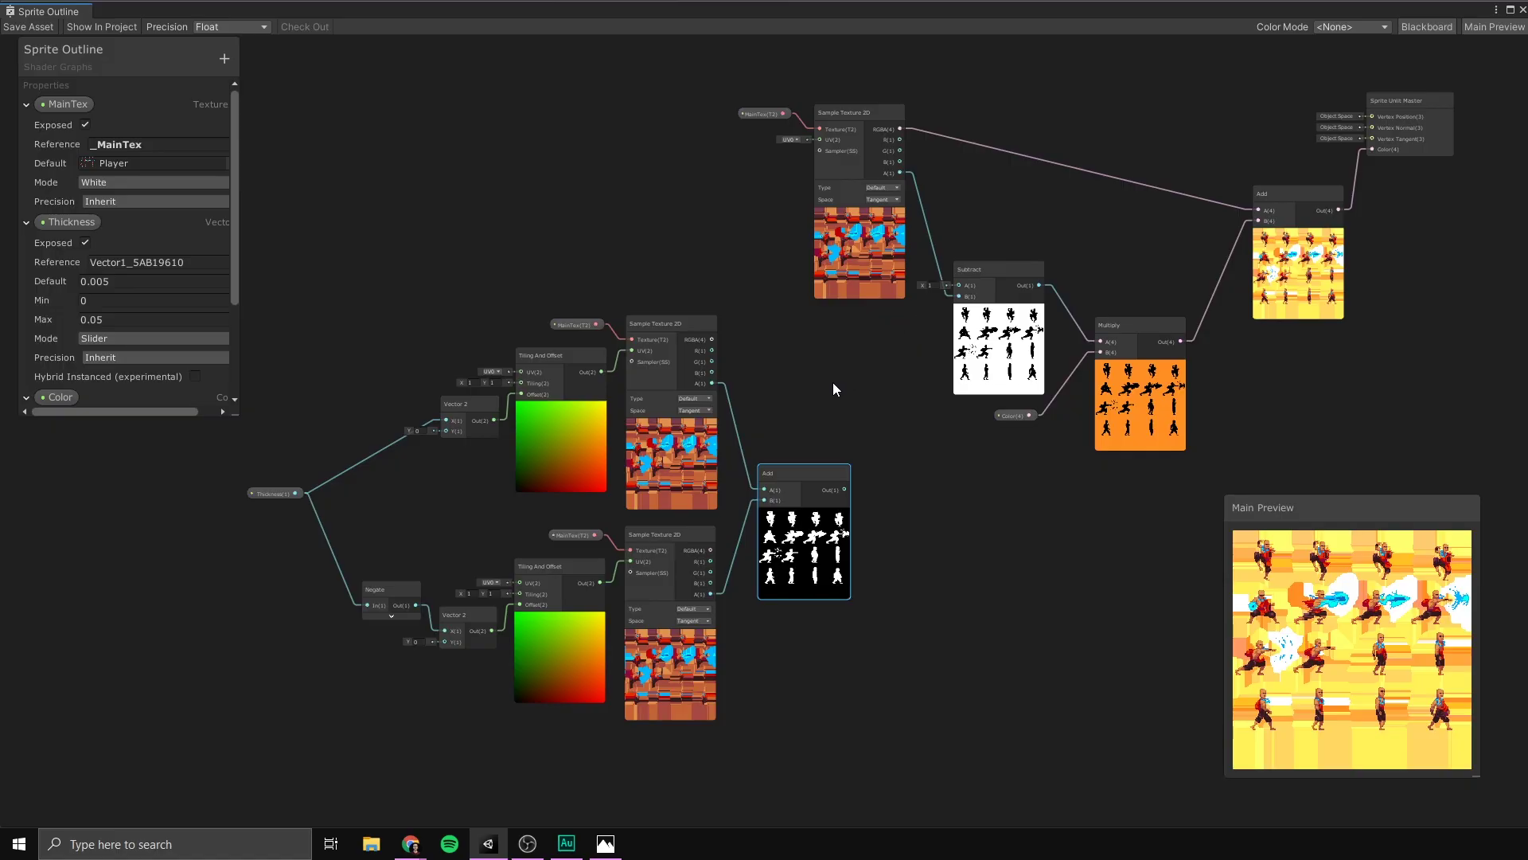
middle_click_drag(639, 509, 734, 446)
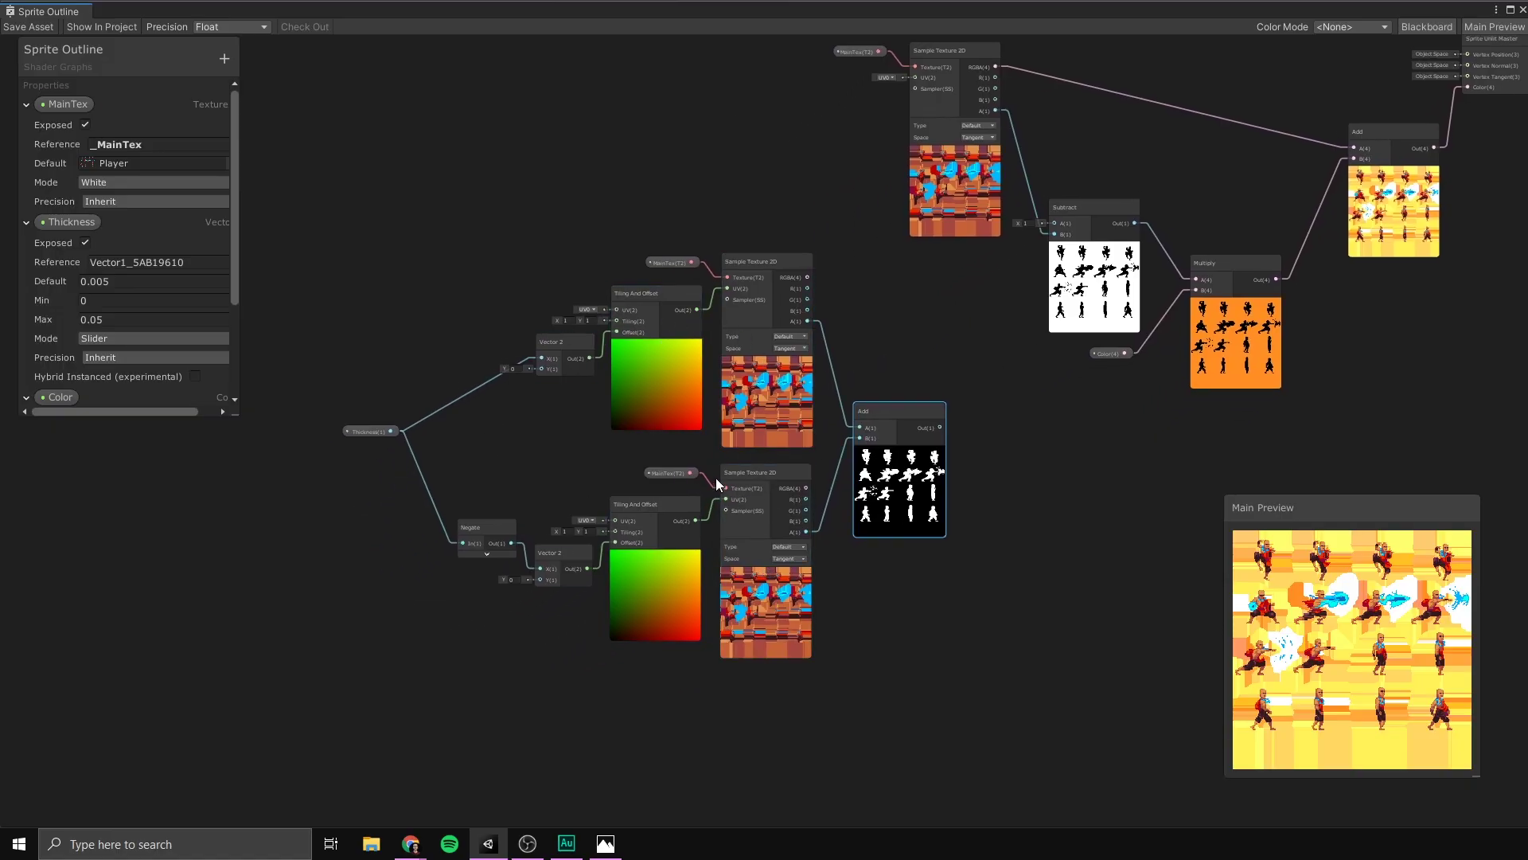
scroll(911, 594, "up", 3)
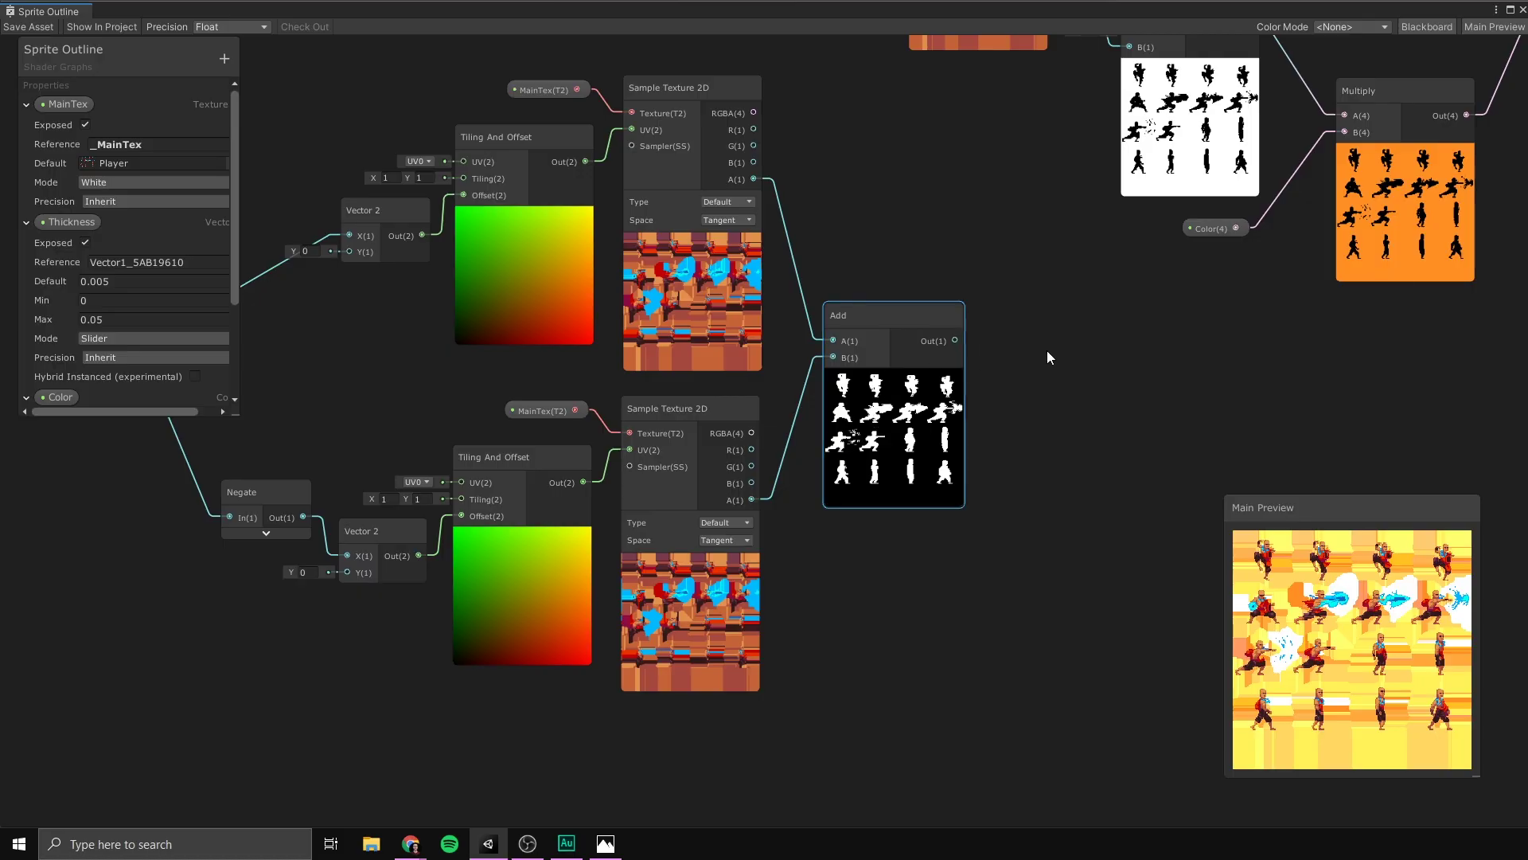
middle_click_drag(1047, 350, 914, 449)
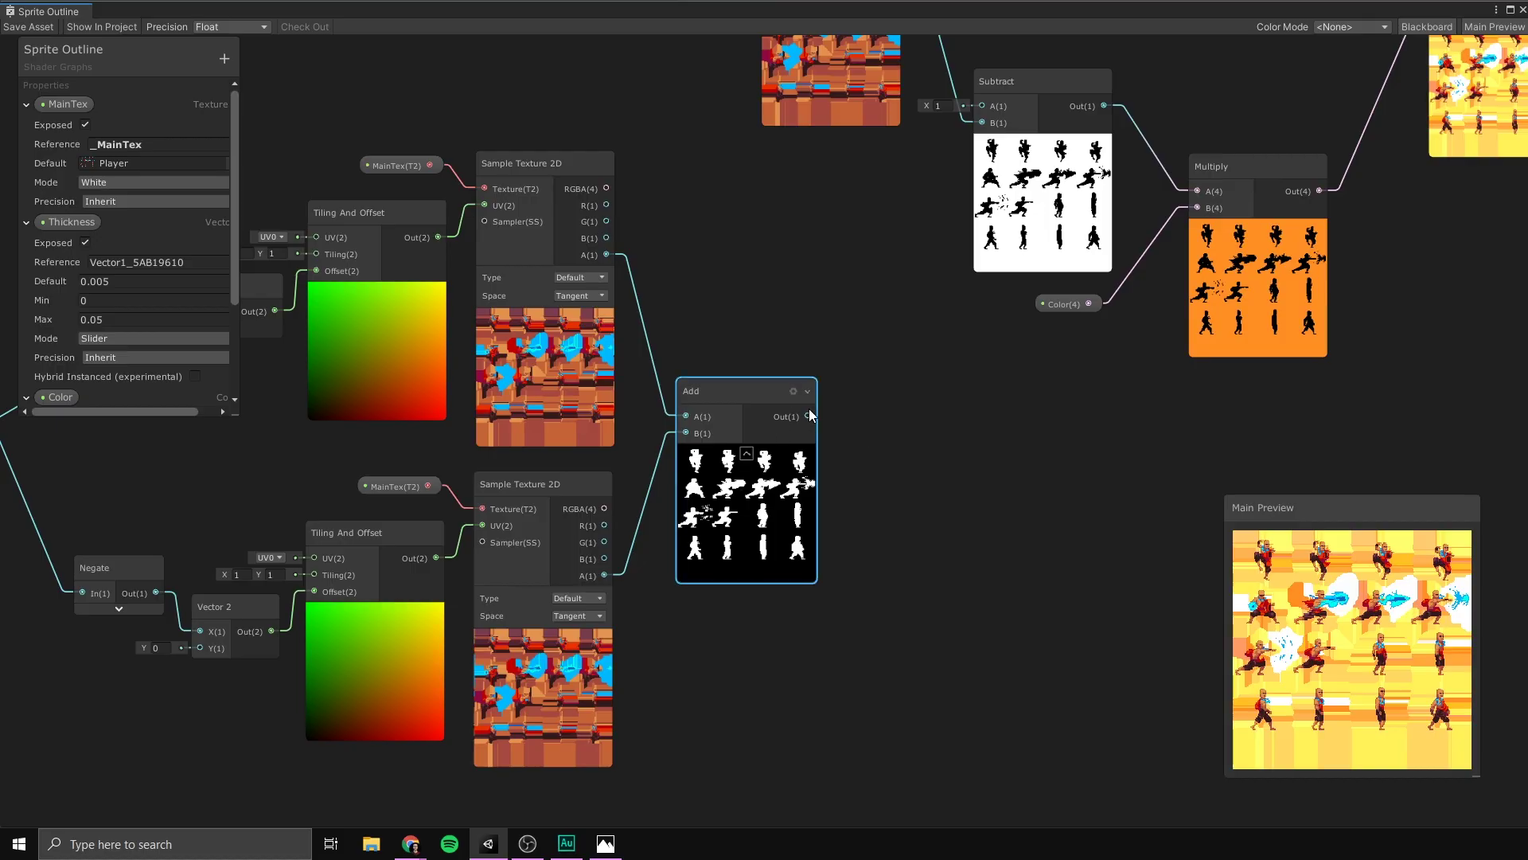
left_click_drag(807, 417, 891, 418)
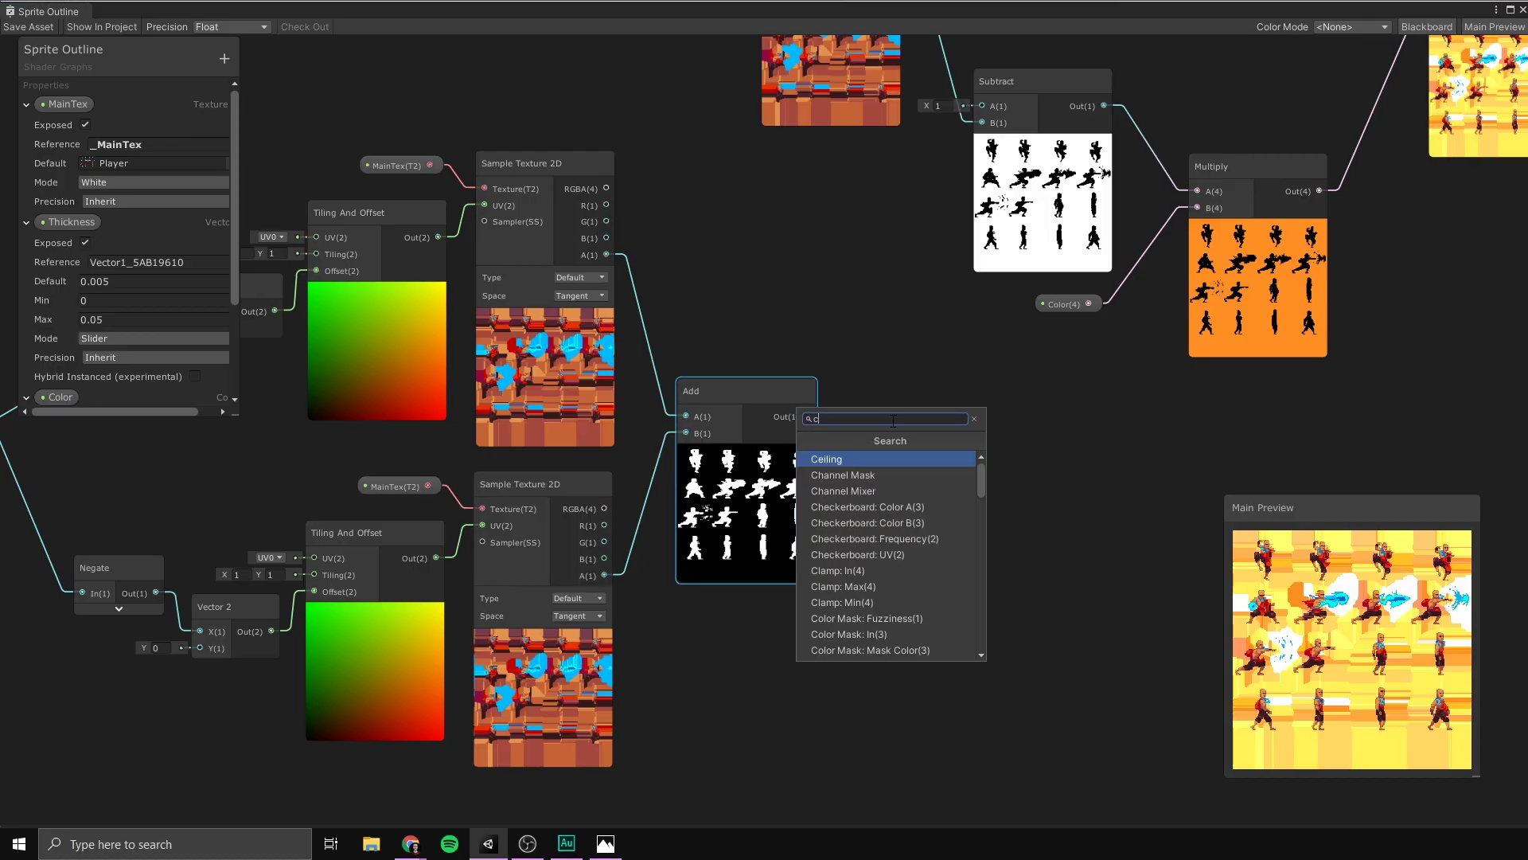
type("clam")
key("Return")
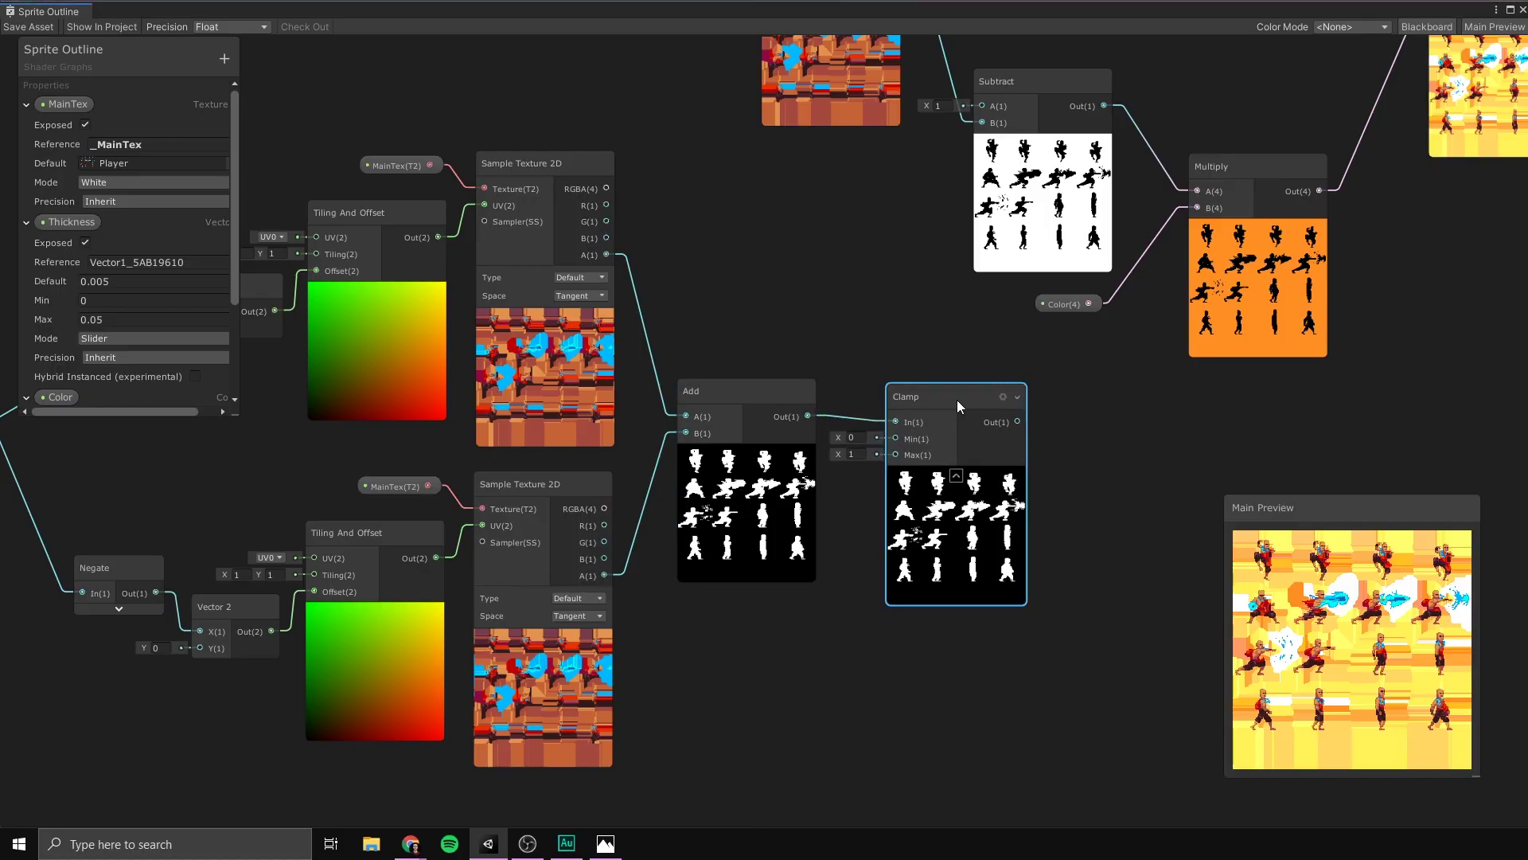
left_click_drag(928, 398, 919, 395)
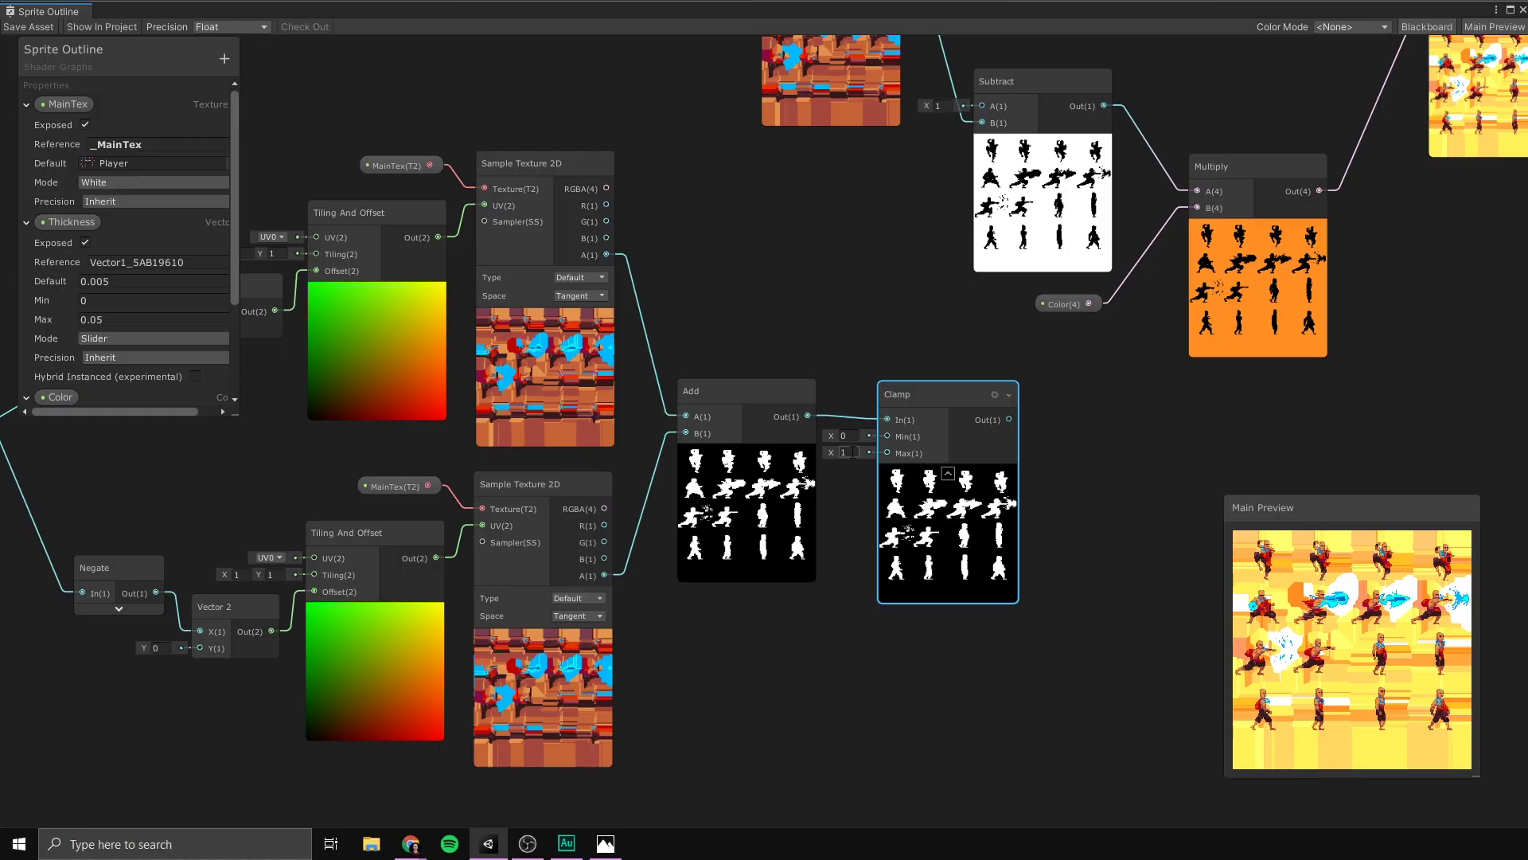
middle_click_drag(845, 333, 842, 344)
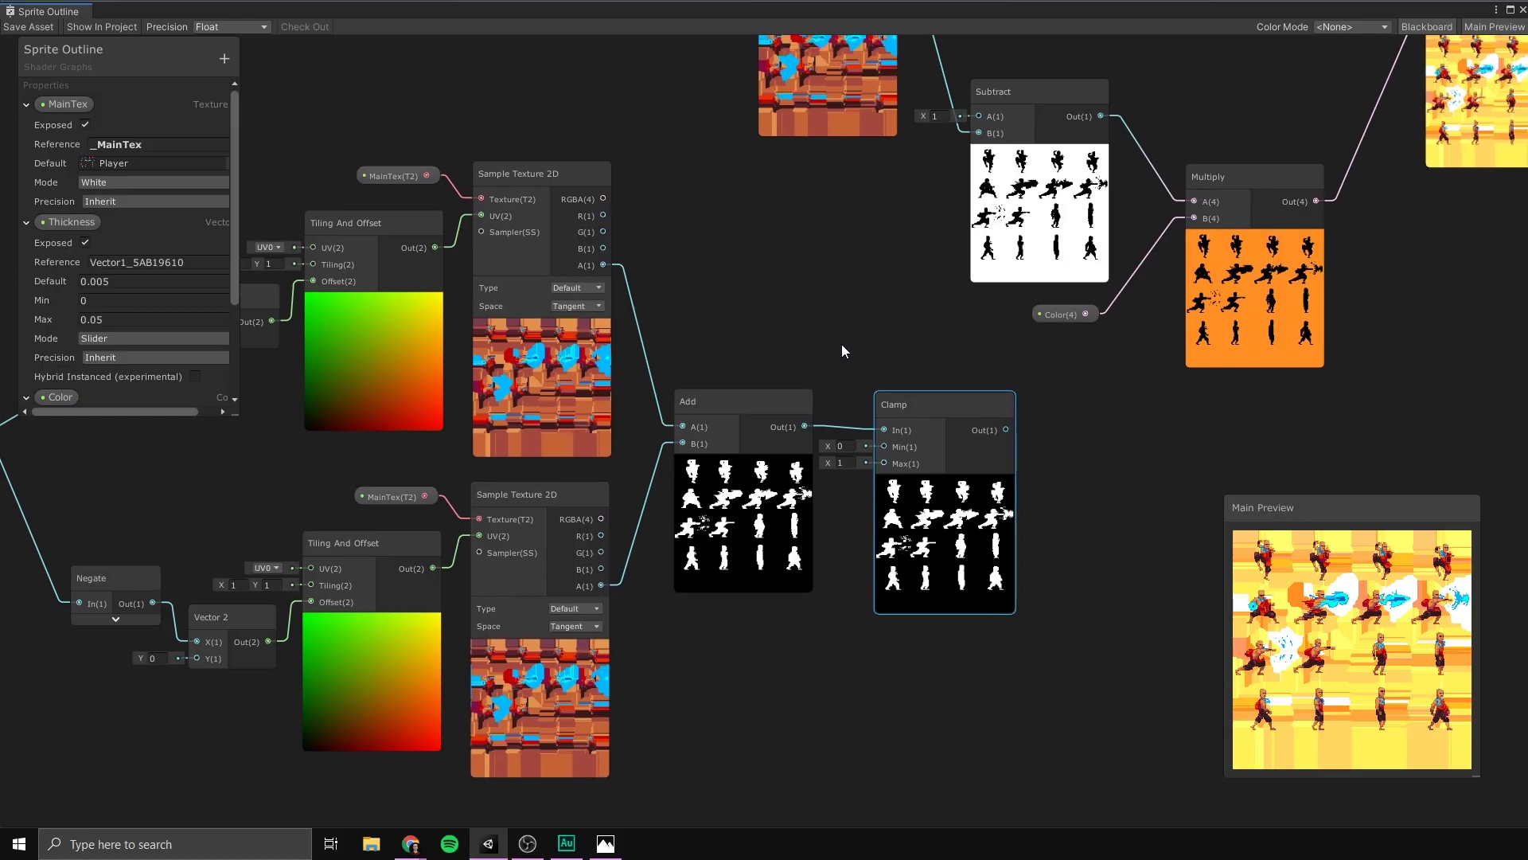
left_click_drag(914, 414, 922, 409)
Connect the Clamp node's output to the A input of the Subtract node
middle_click_drag(918, 360, 825, 371)
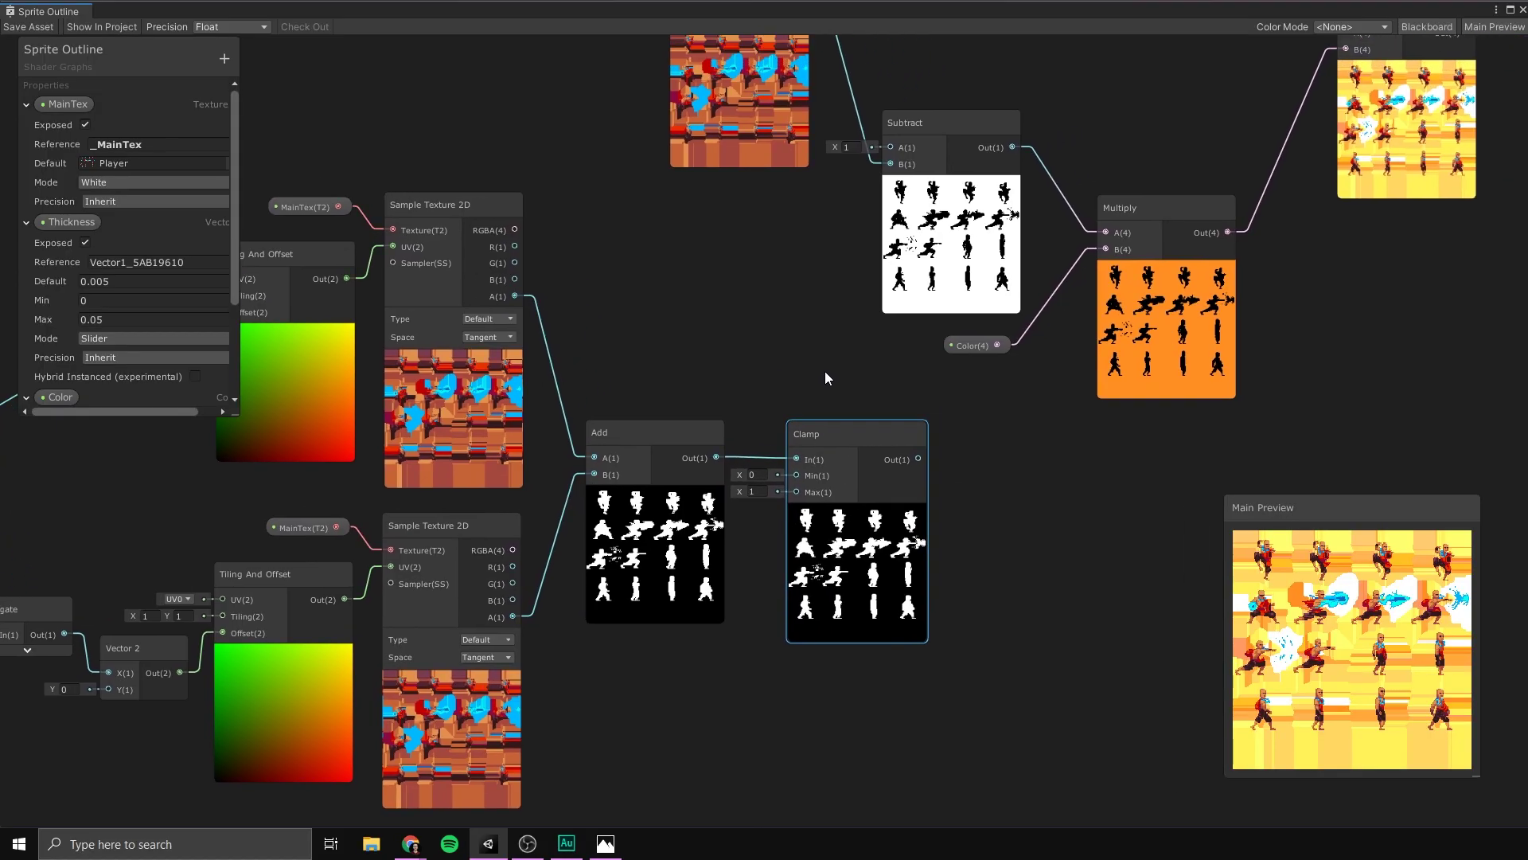
scroll(836, 374, "down", 2)
left_click_drag(900, 437, 879, 214)
middle_click_drag(809, 304, 700, 336)
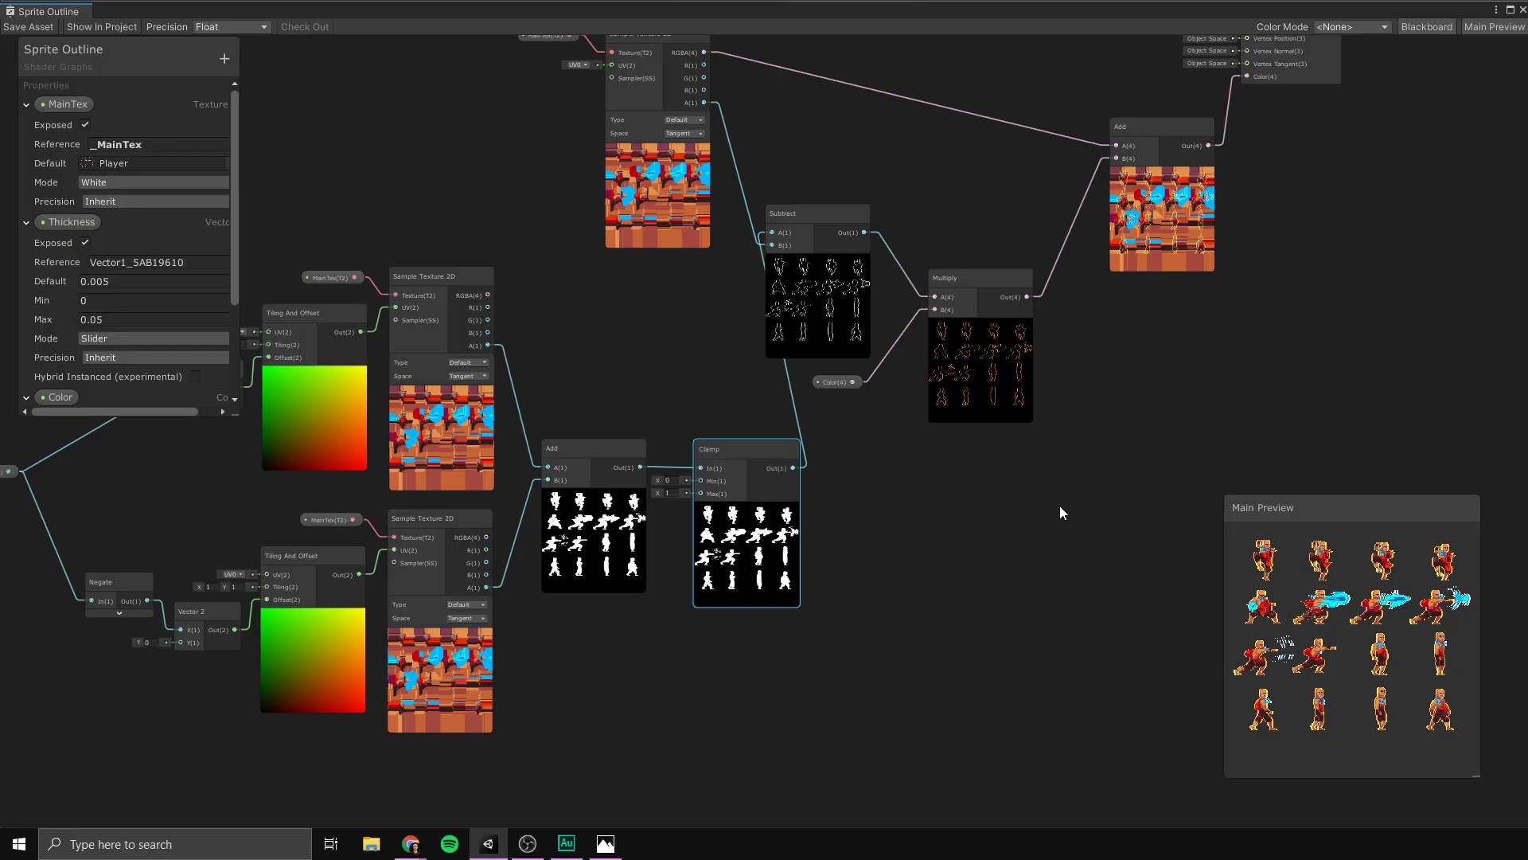
Tidy the graph by moving the main texture, Subtract, Multiply, Color, final Add and Sprite Unlit Master nodes closer to the Clamp node's level
scroll(1068, 585, "down", 3)
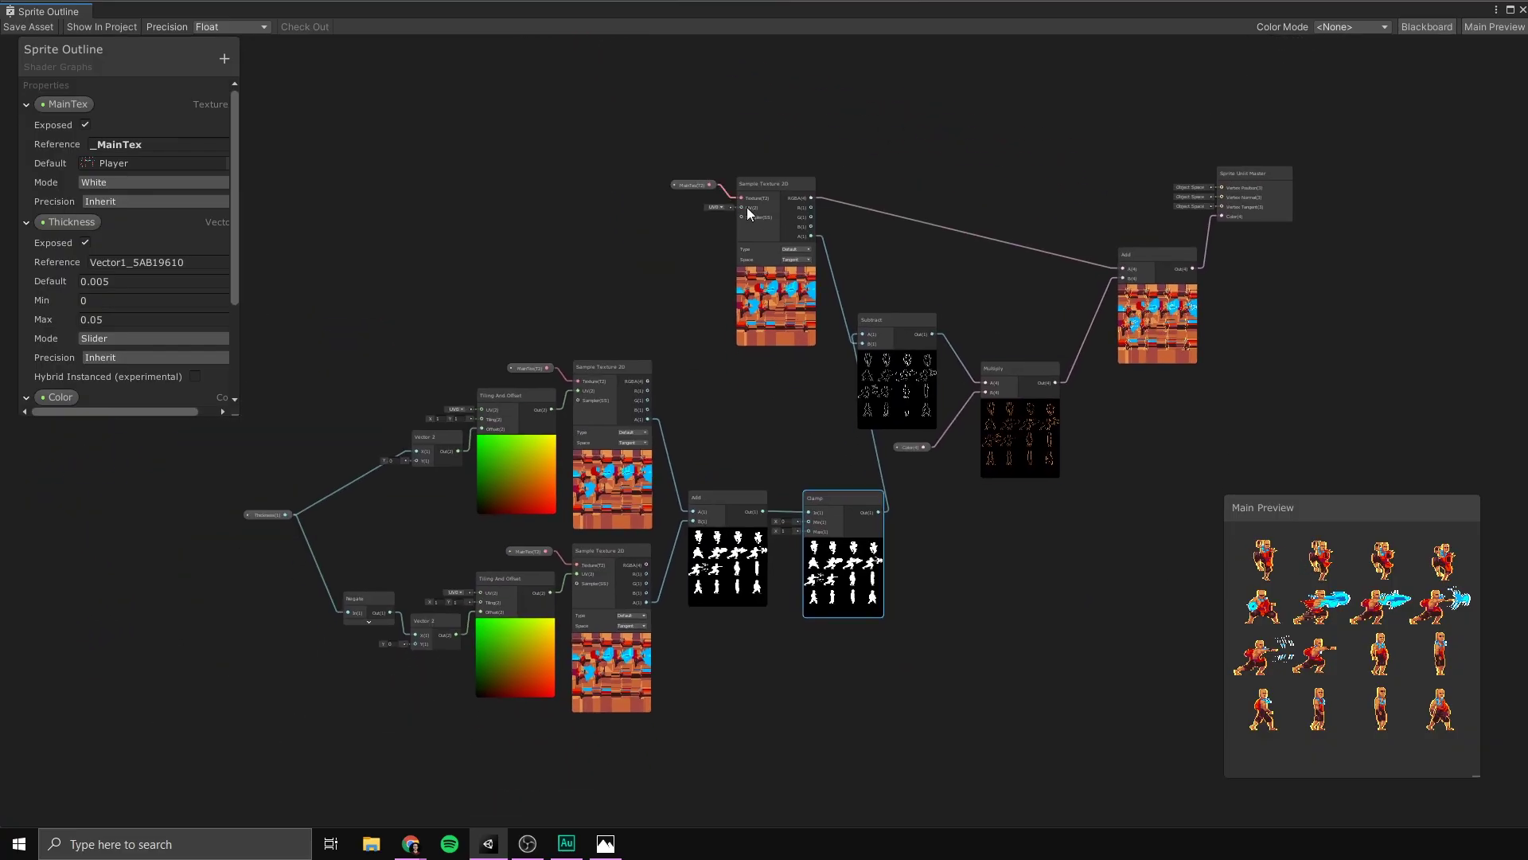
left_click_drag(886, 293, 1076, 566)
left_click_drag(660, 166, 855, 442)
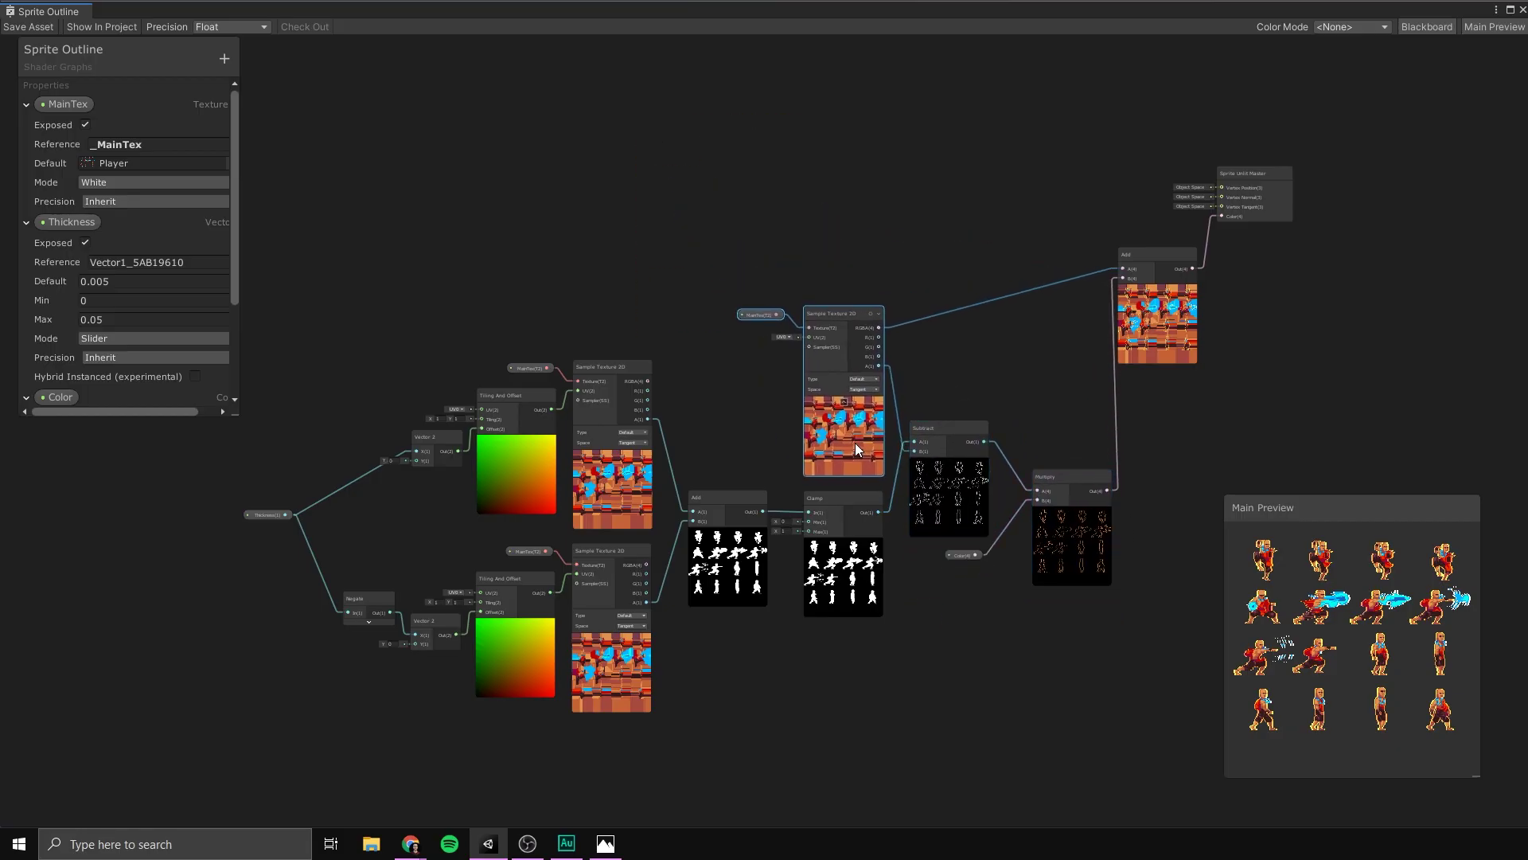
left_click_drag(1128, 120, 1305, 271)
left_click_drag(1164, 340, 1182, 522)
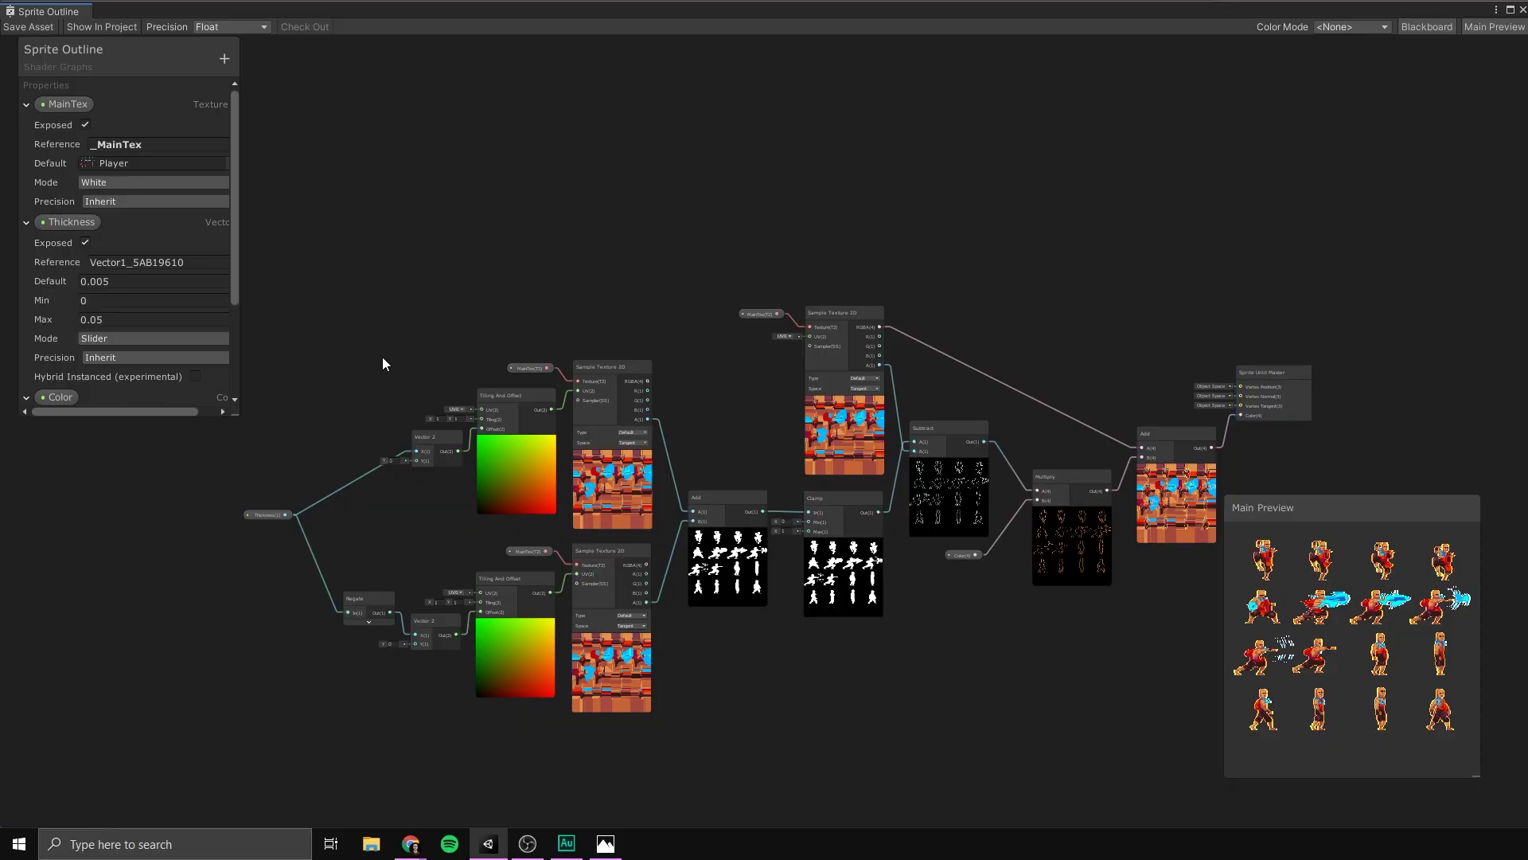
Duplicate both offset texture branches, including Negate, below the originals and move the Thickness node lower and farther from the branches
middle_click_drag(382, 361, 600, 151)
left_click_drag(573, 112, 804, 523)
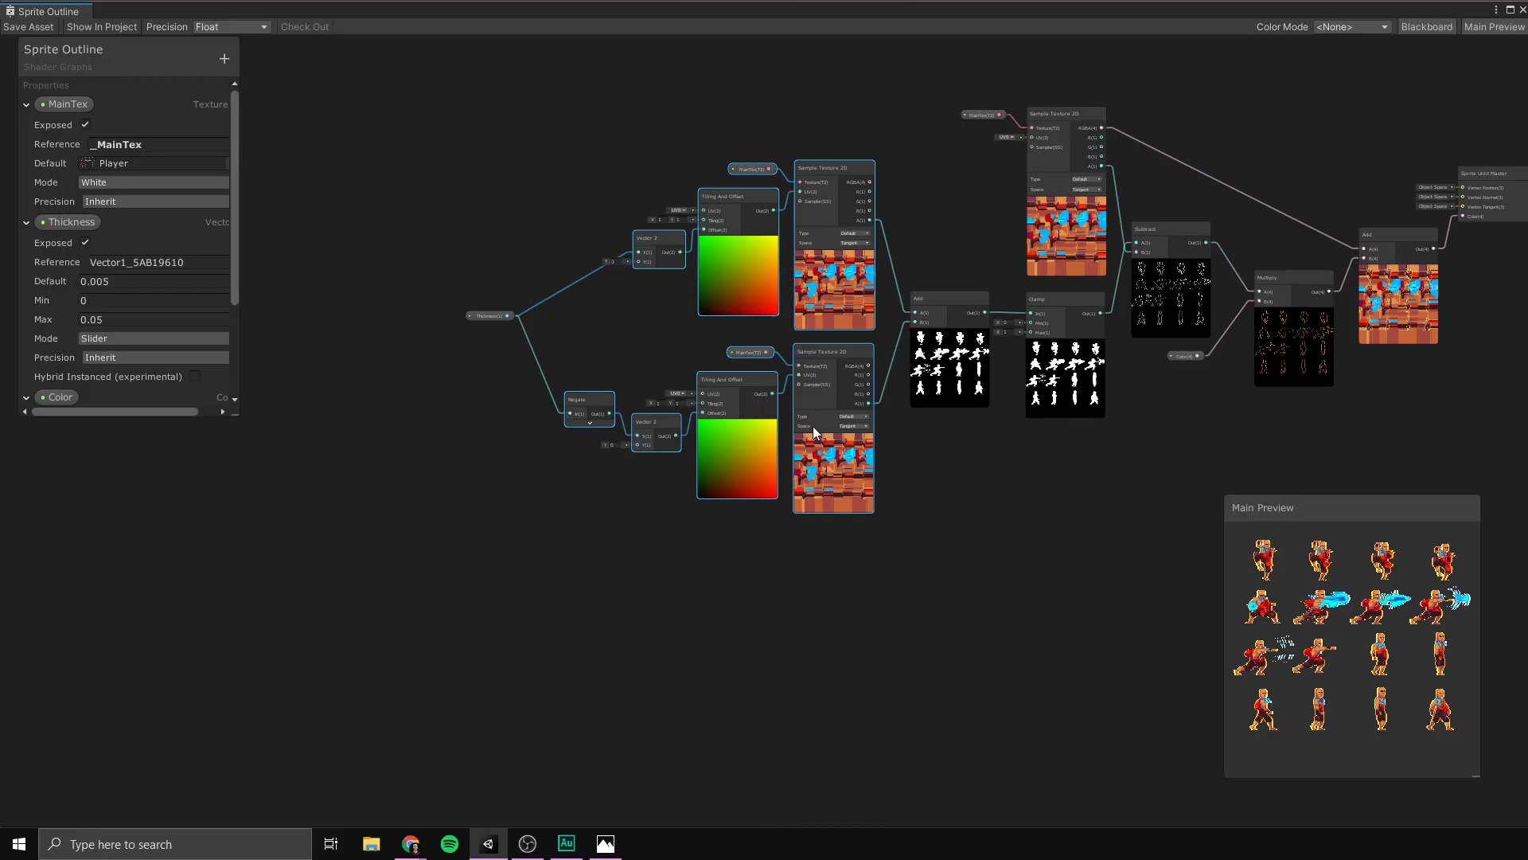
key("ctrl+d")
left_click_drag(832, 231, 823, 570)
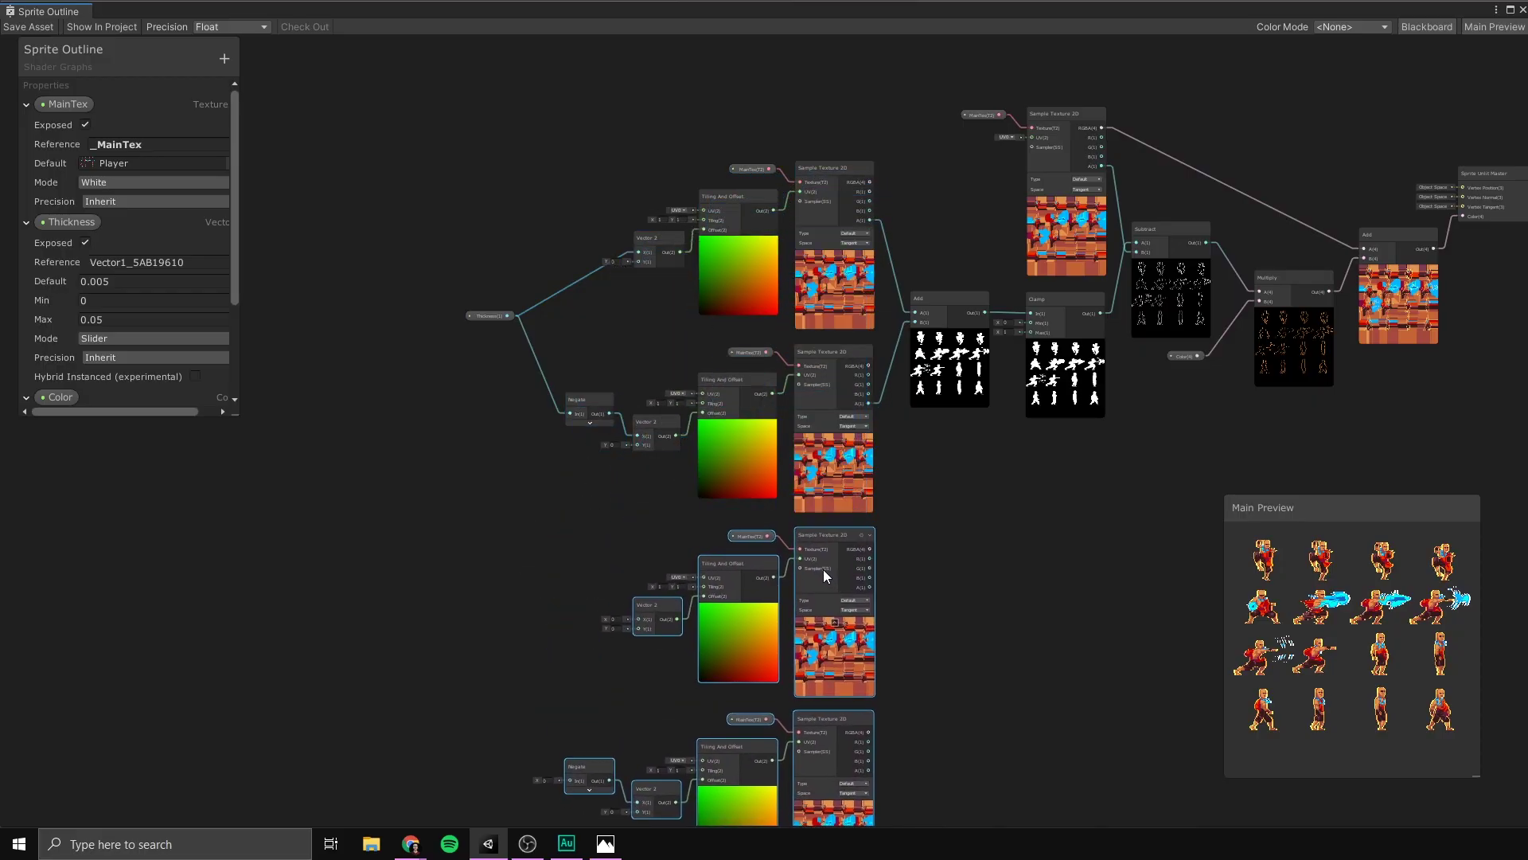
left_click(947, 535)
middle_click_drag(532, 436, 521, 255)
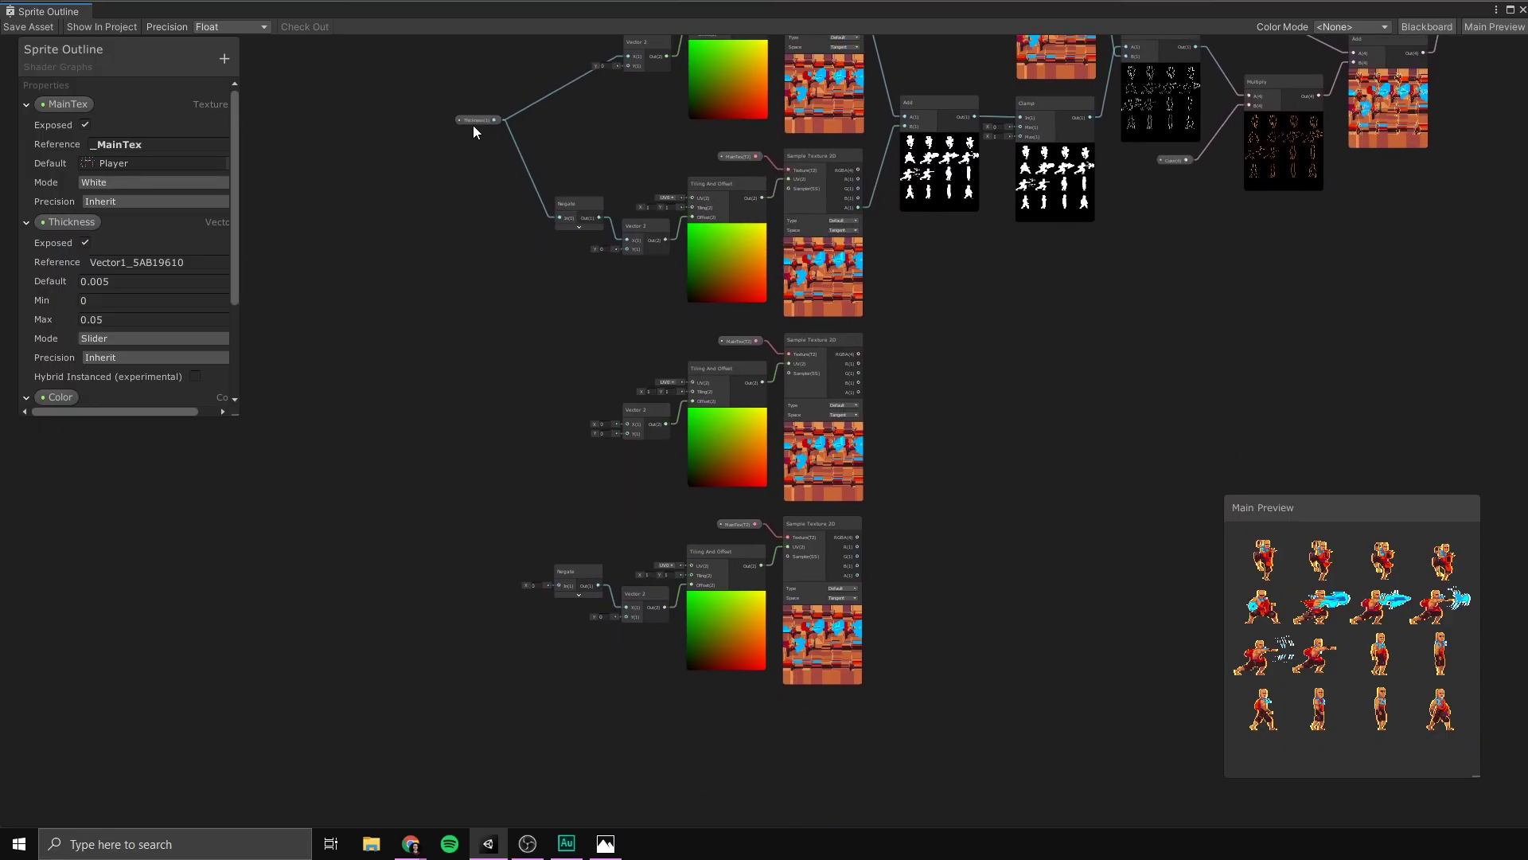
left_click_drag(475, 119, 383, 269)
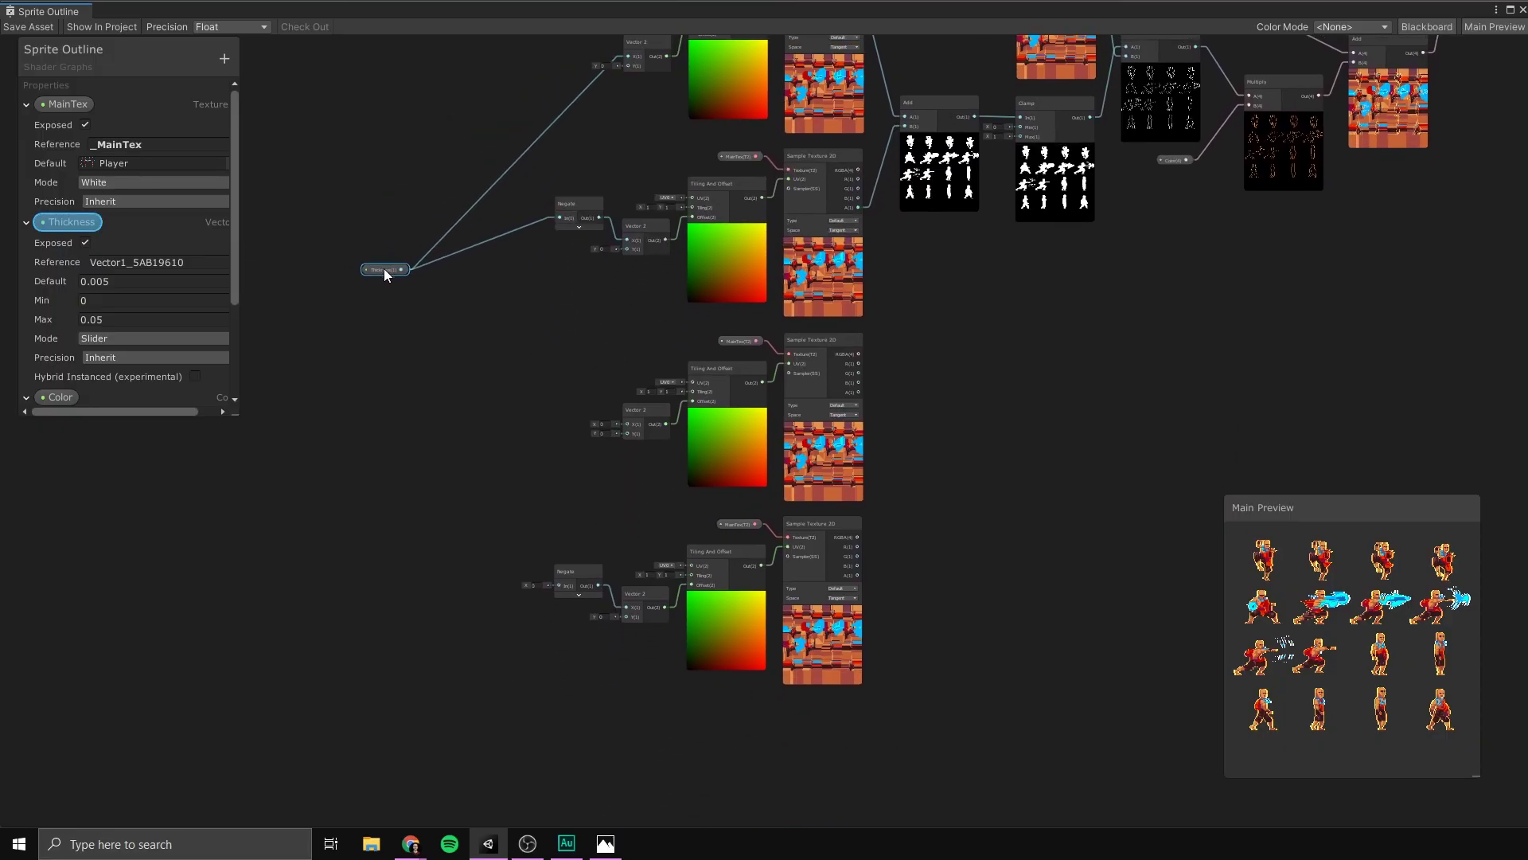
Connect the Thickness property to the Y input of the Vector 2 node in the third texture branch
left_click(634, 432)
scroll(429, 303, "up", 2)
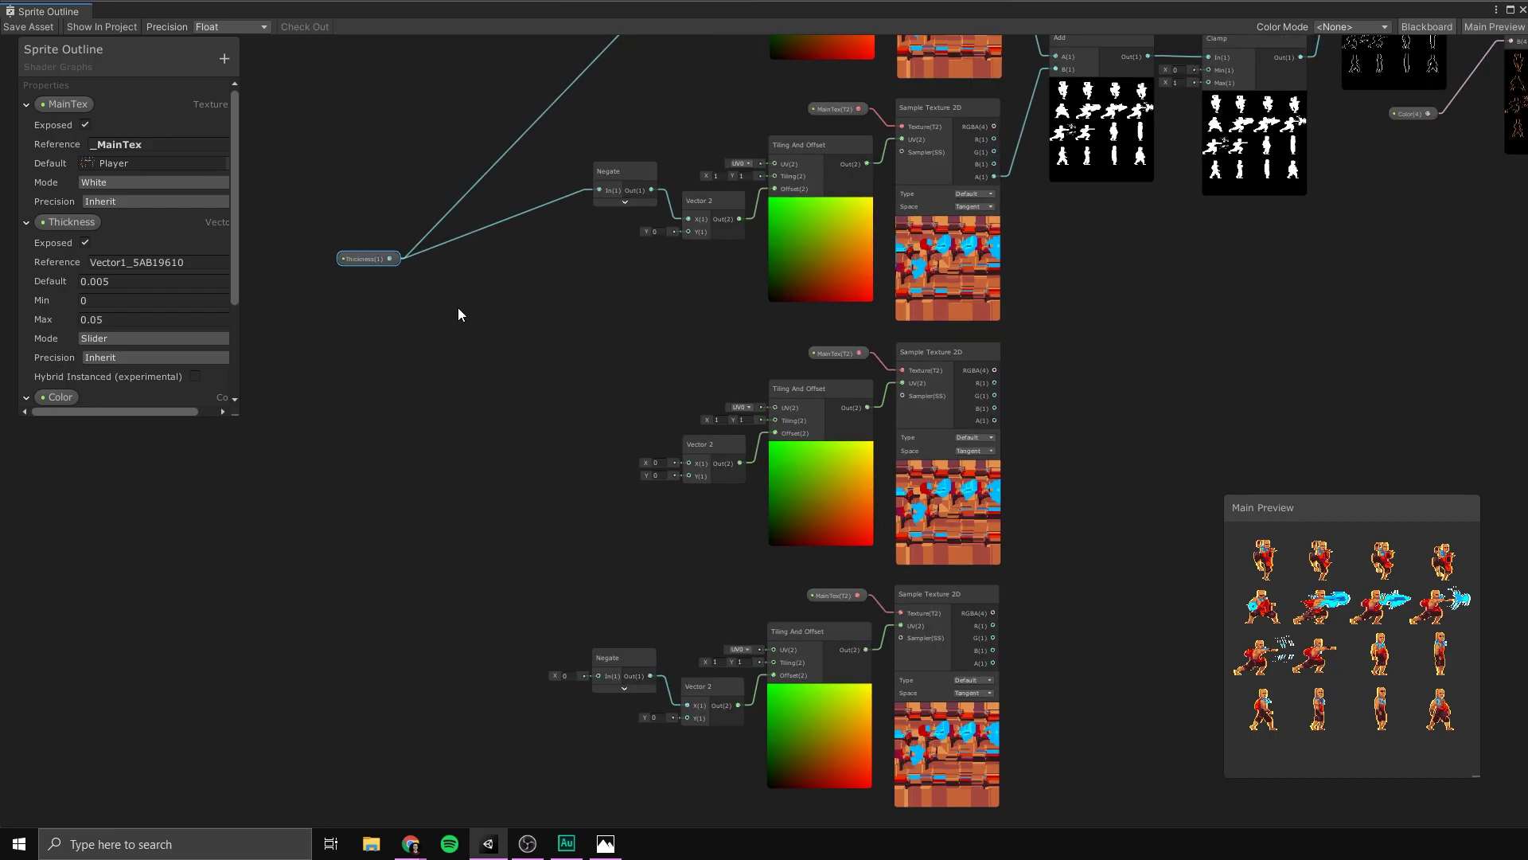
left_click_drag(395, 259, 687, 476)
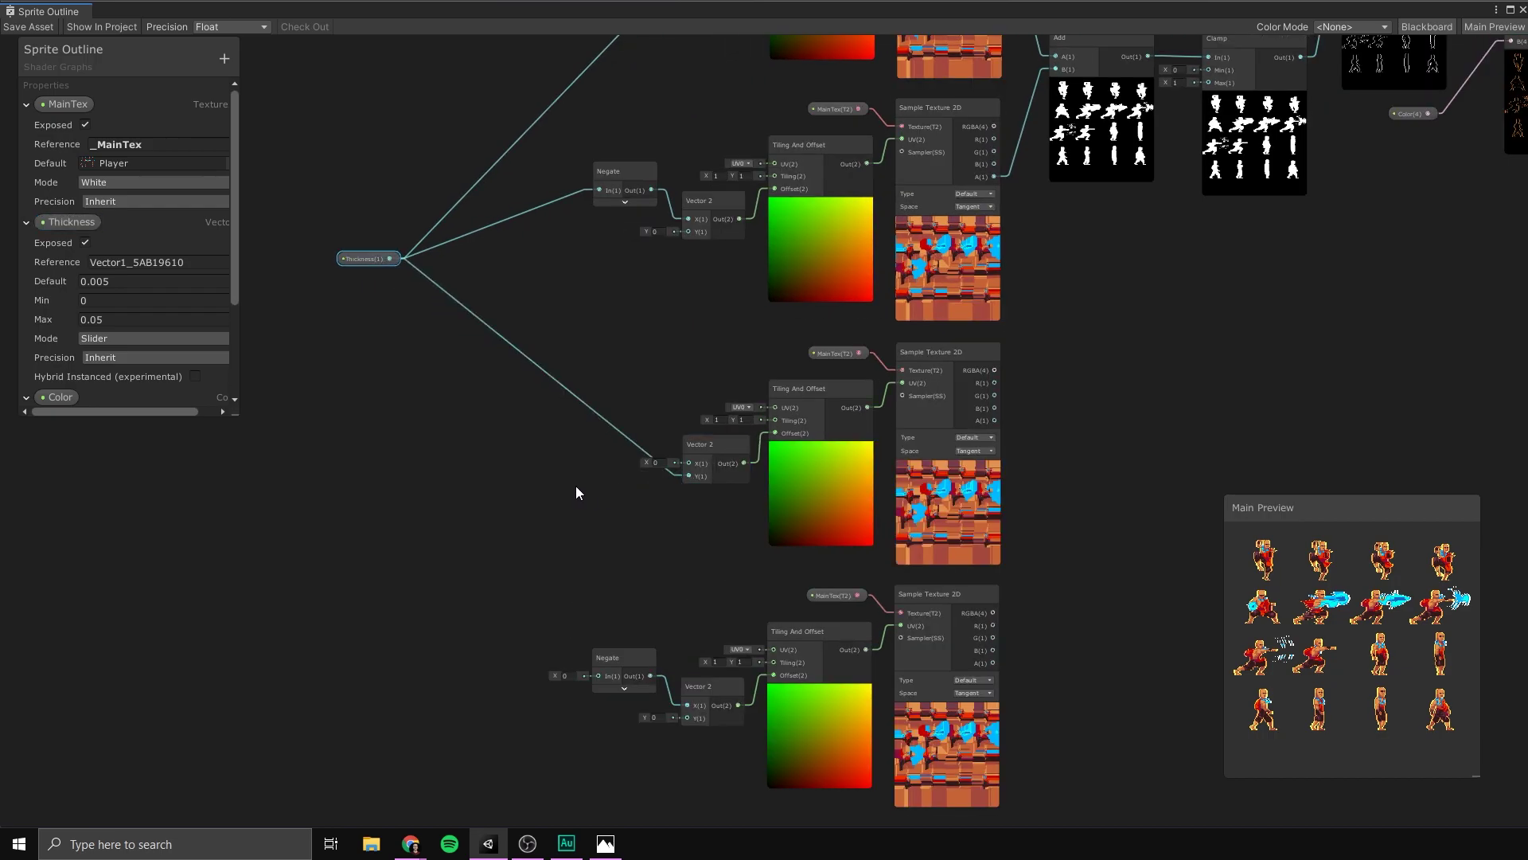
Feed Thickness into the lowest branch's Negate node and reroute the Negate output from X to Y of its Vector 2 node
middle_click_drag(525, 421, 517, 266)
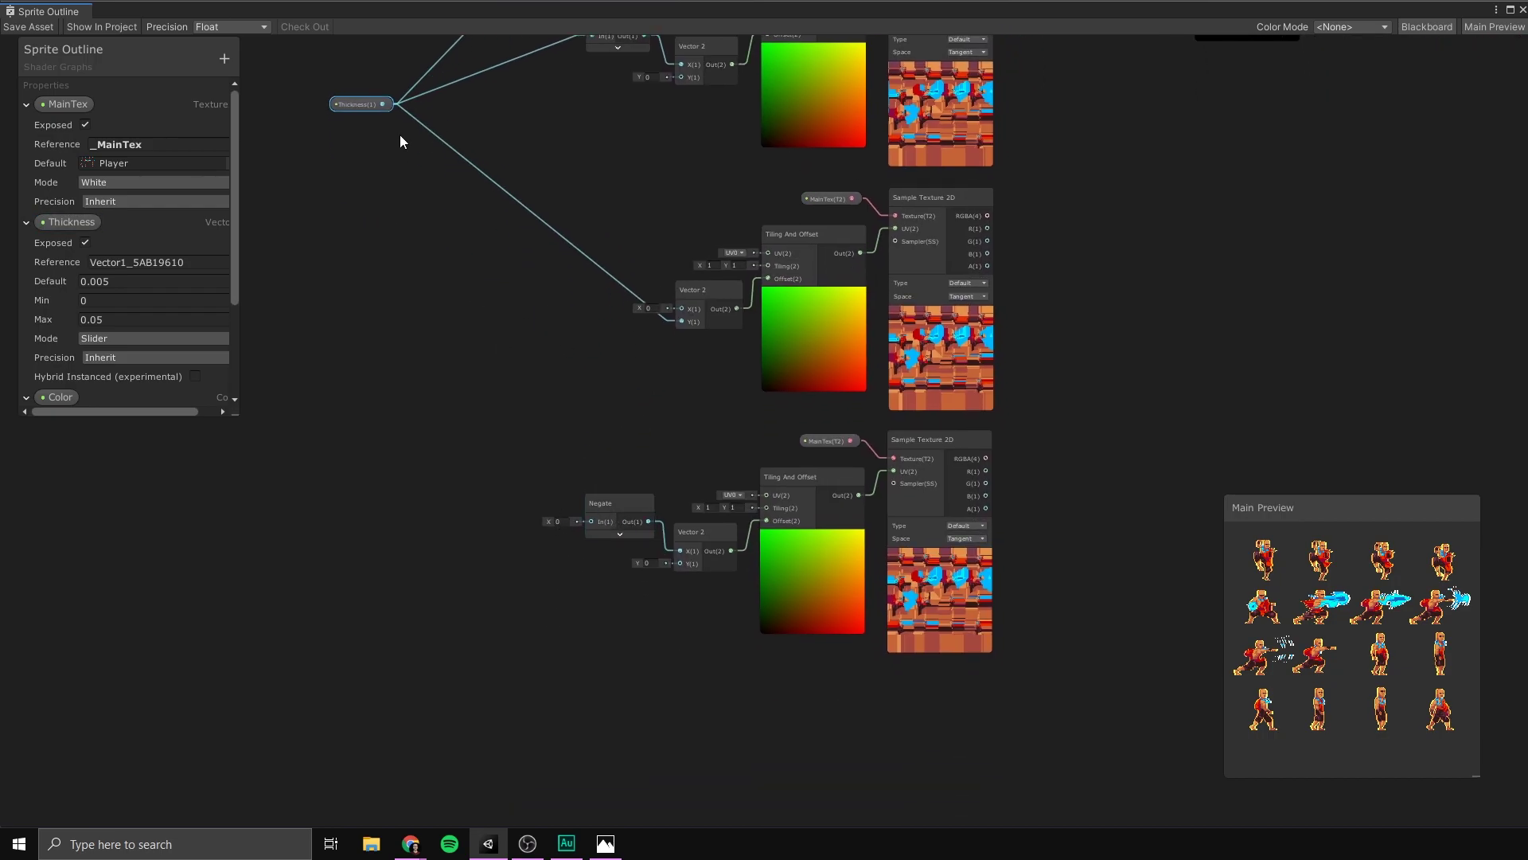
left_click_drag(383, 104, 589, 523)
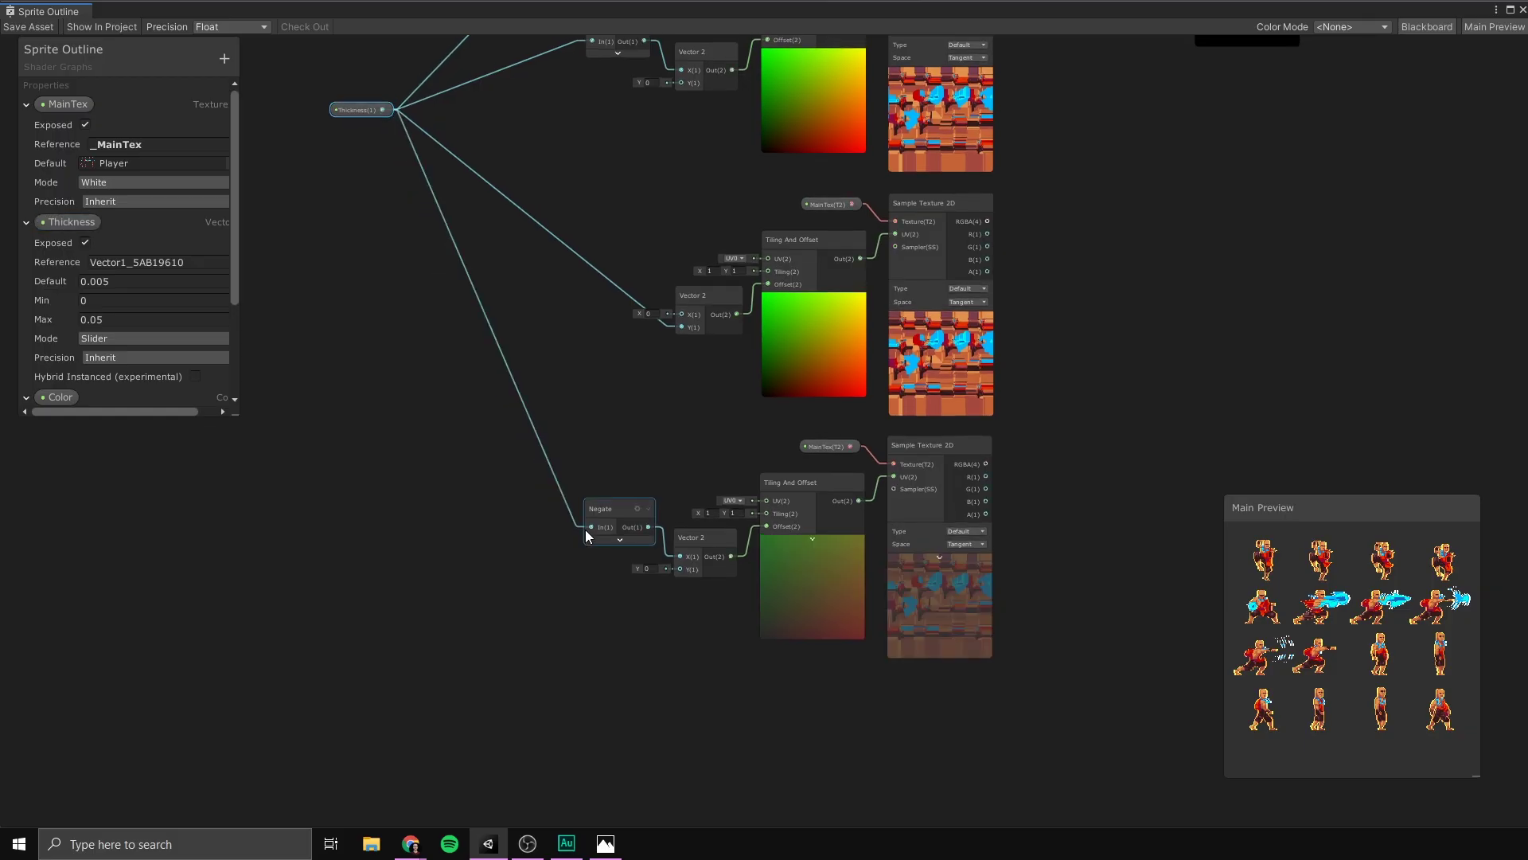
left_click(675, 546)
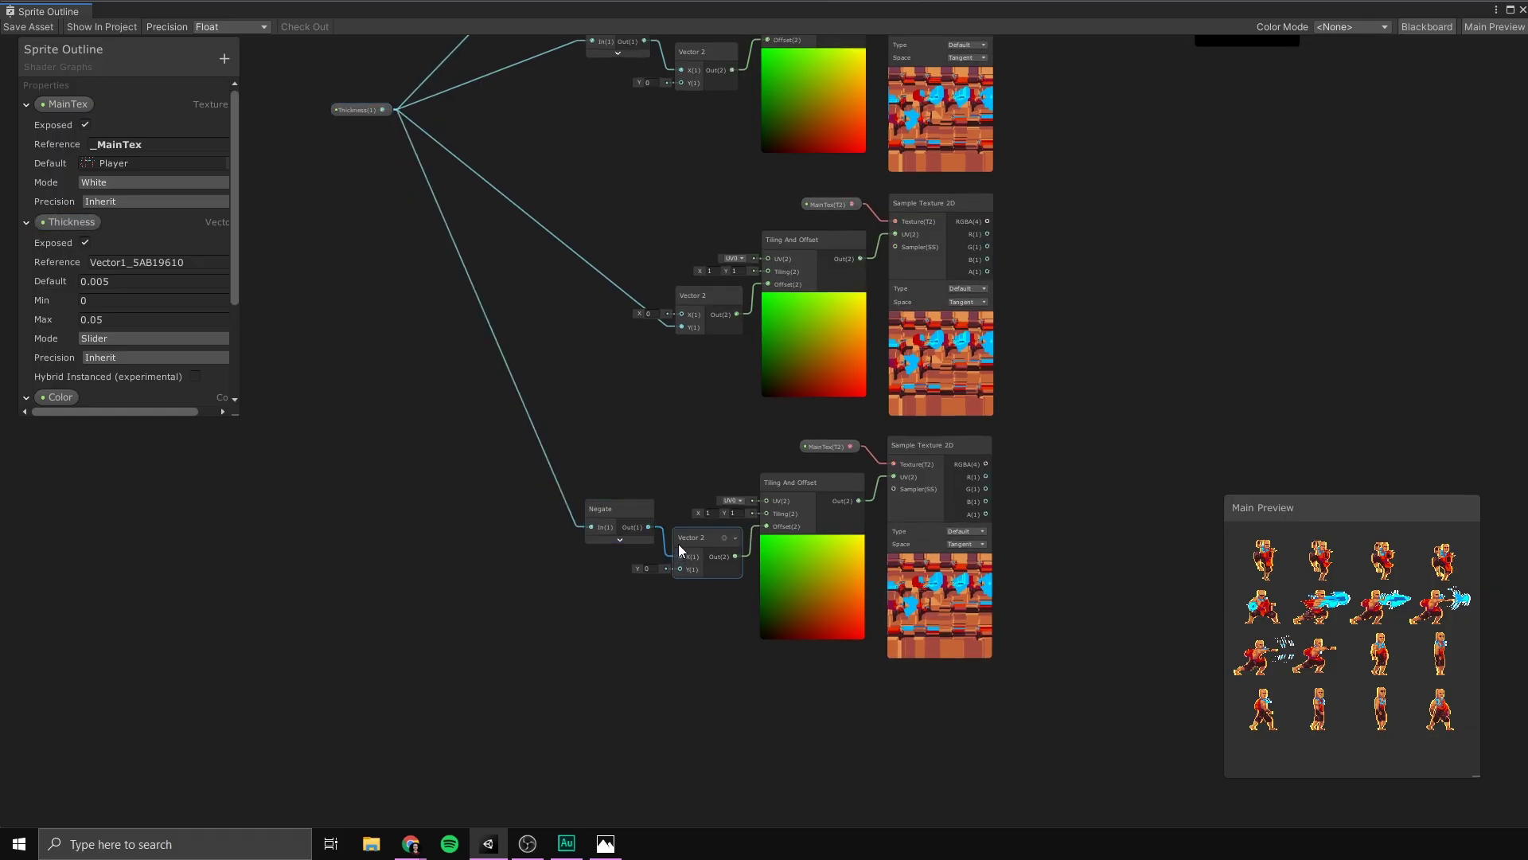
left_click_drag(679, 546, 657, 523)
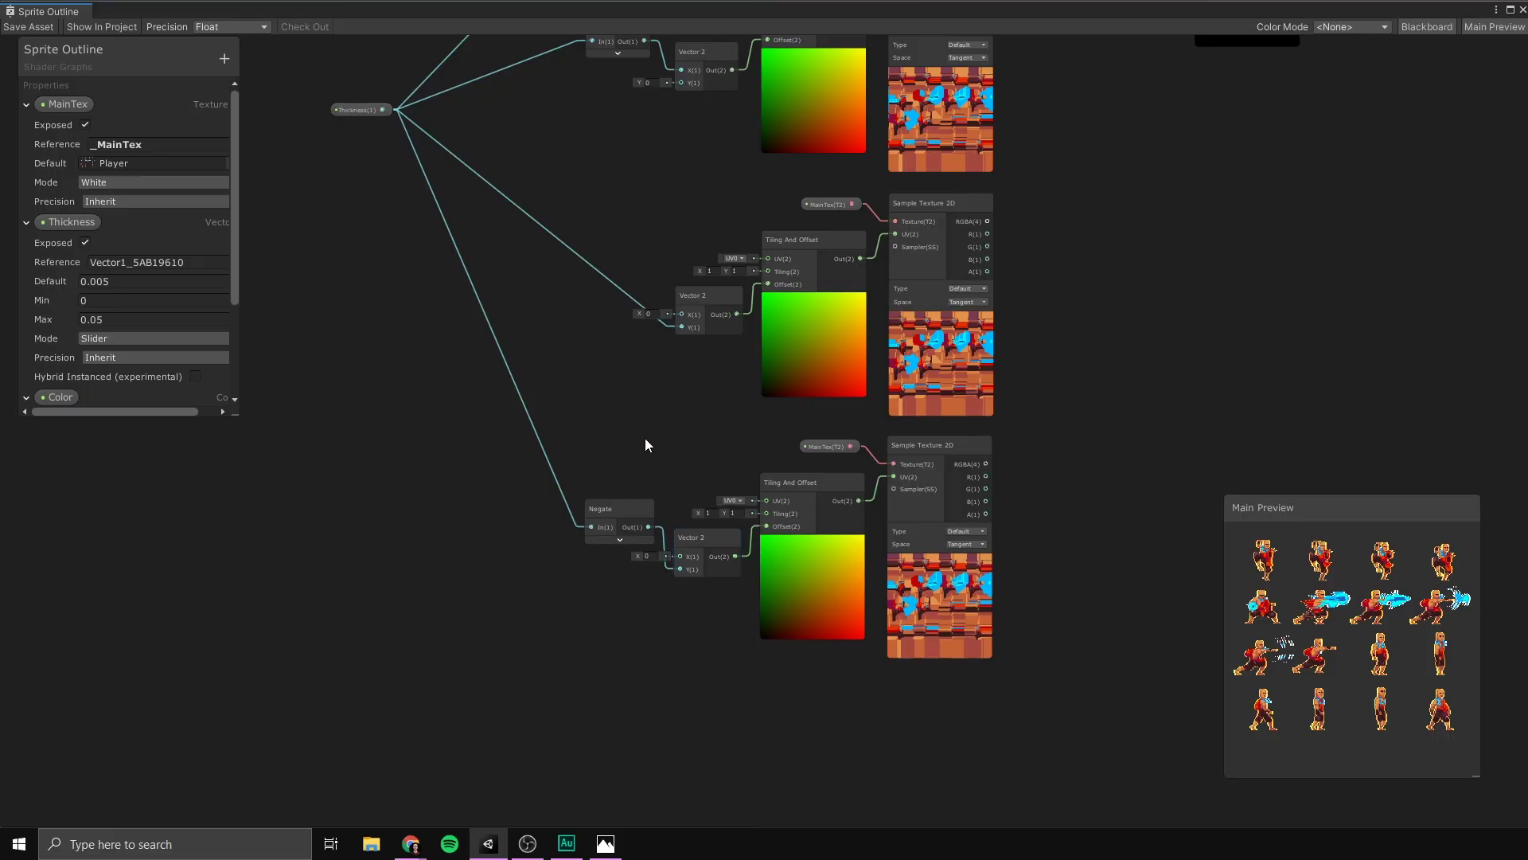
Combine the alpha outputs of the two lower Sample Texture 2D nodes in a new Add node
key("a")
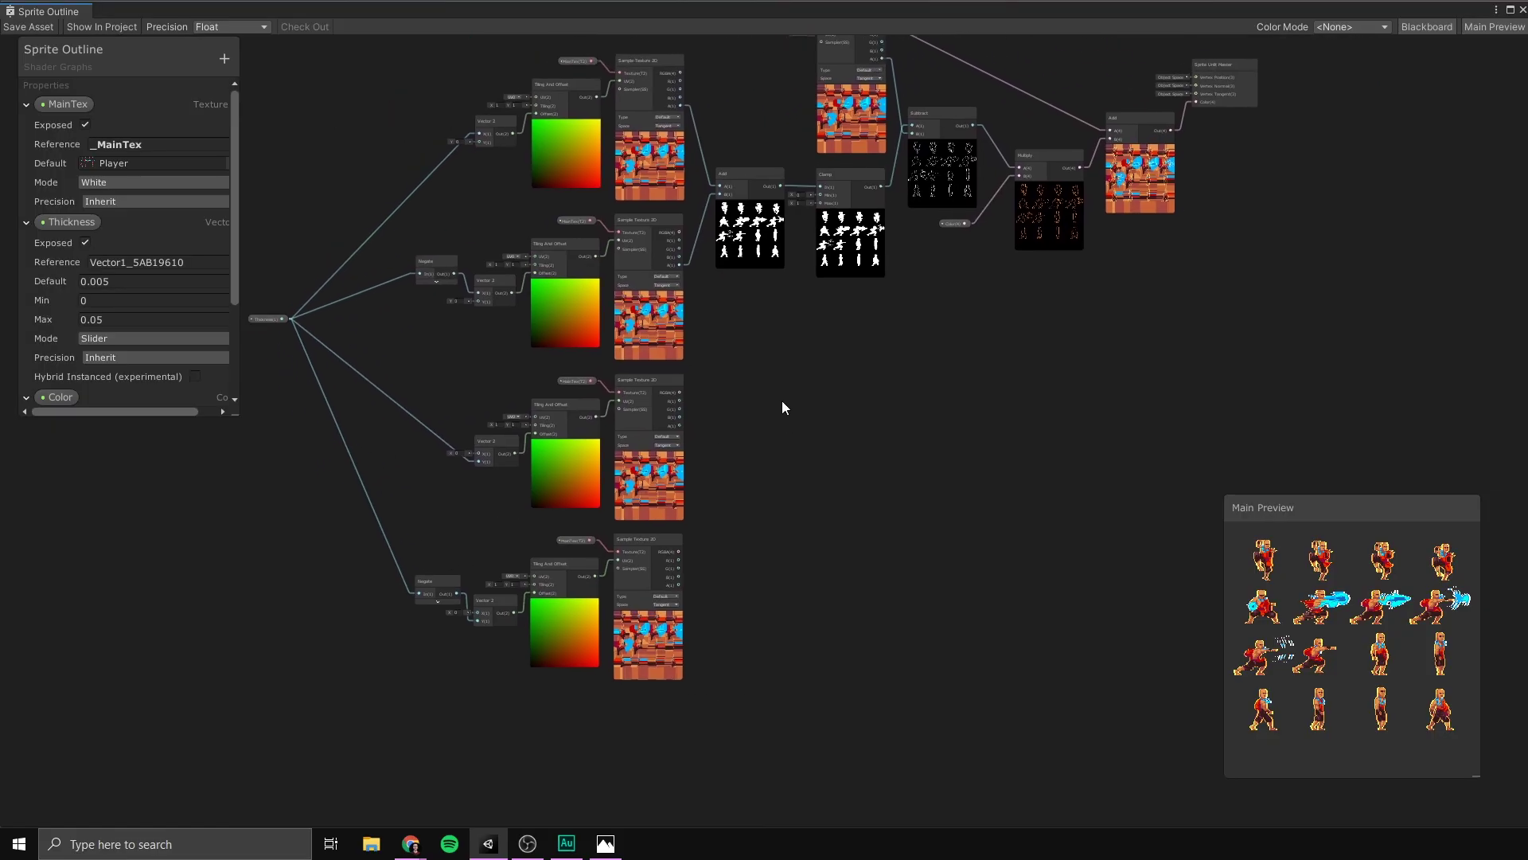
scroll(716, 446, "up", 5)
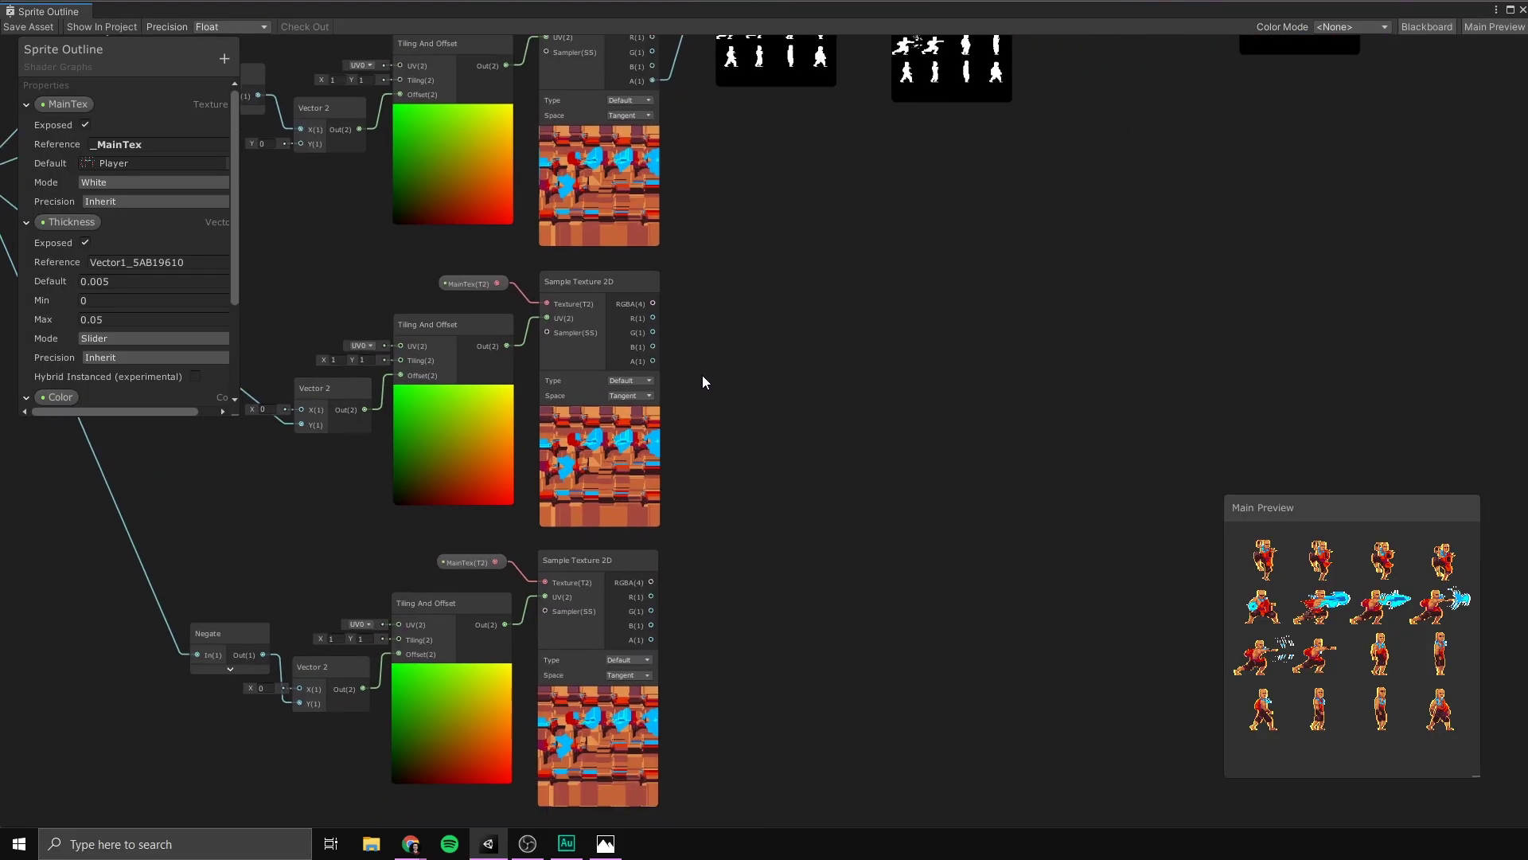
left_click_drag(664, 306, 775, 440)
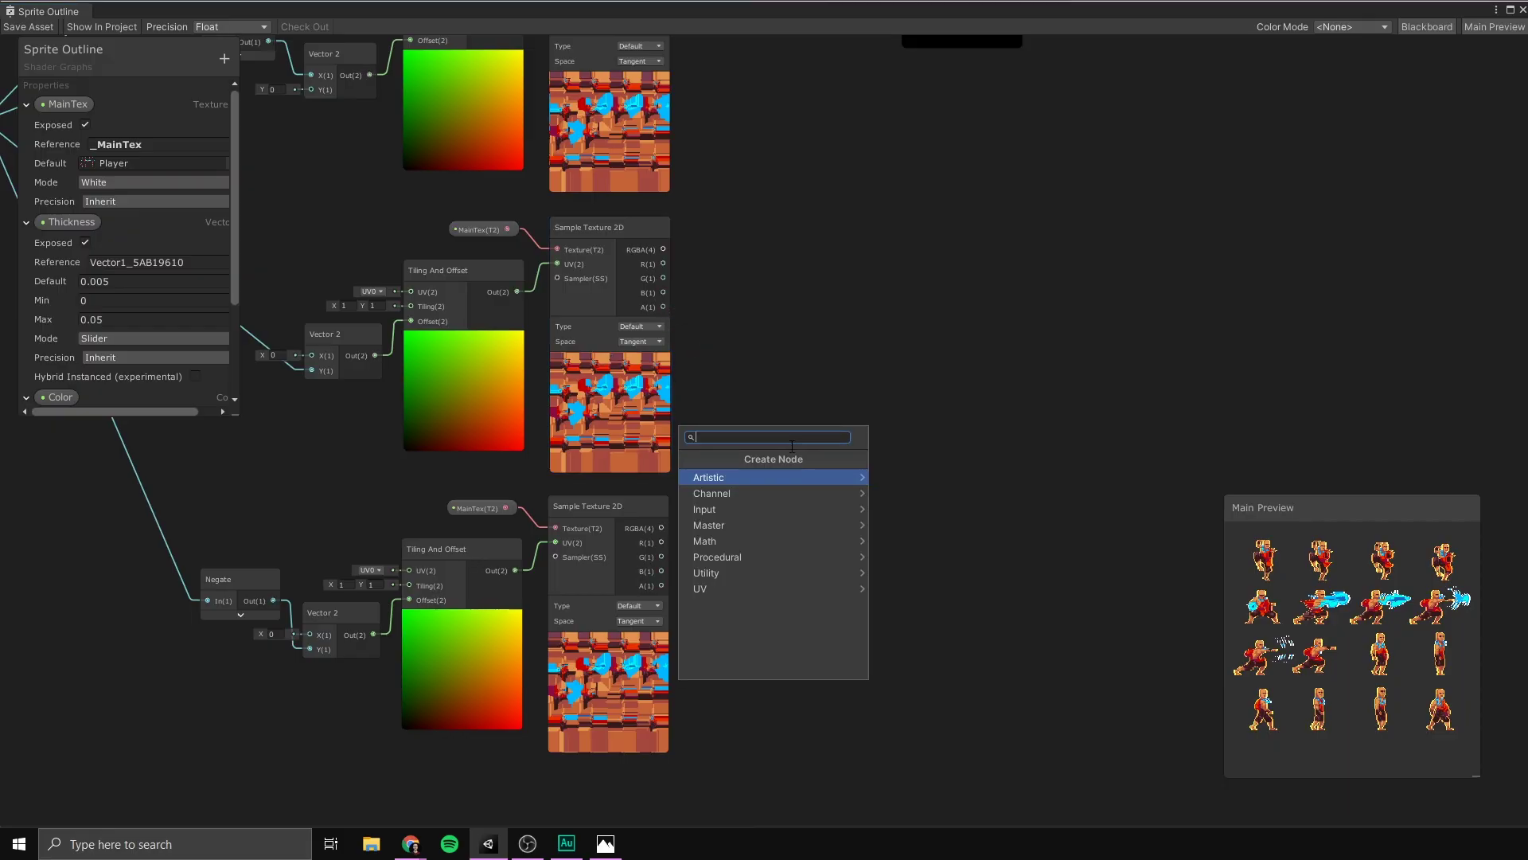
type("ad")
left_click(737, 478)
left_click_drag(661, 585, 755, 435)
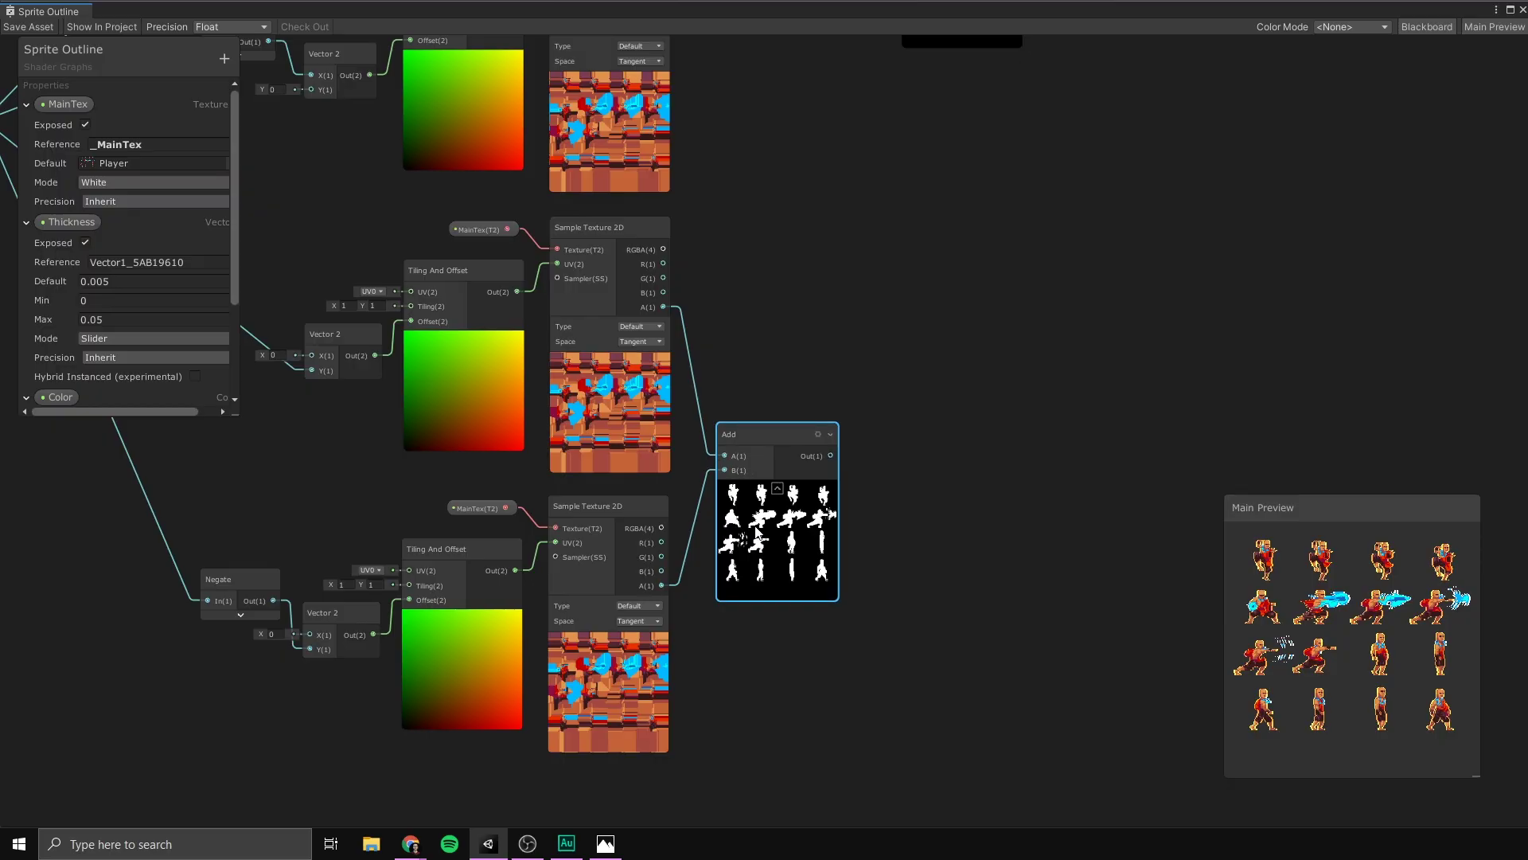
Create another Add node that sums the outputs of the upper-pair and lower-pair Add nodes
scroll(819, 304, "down", 3)
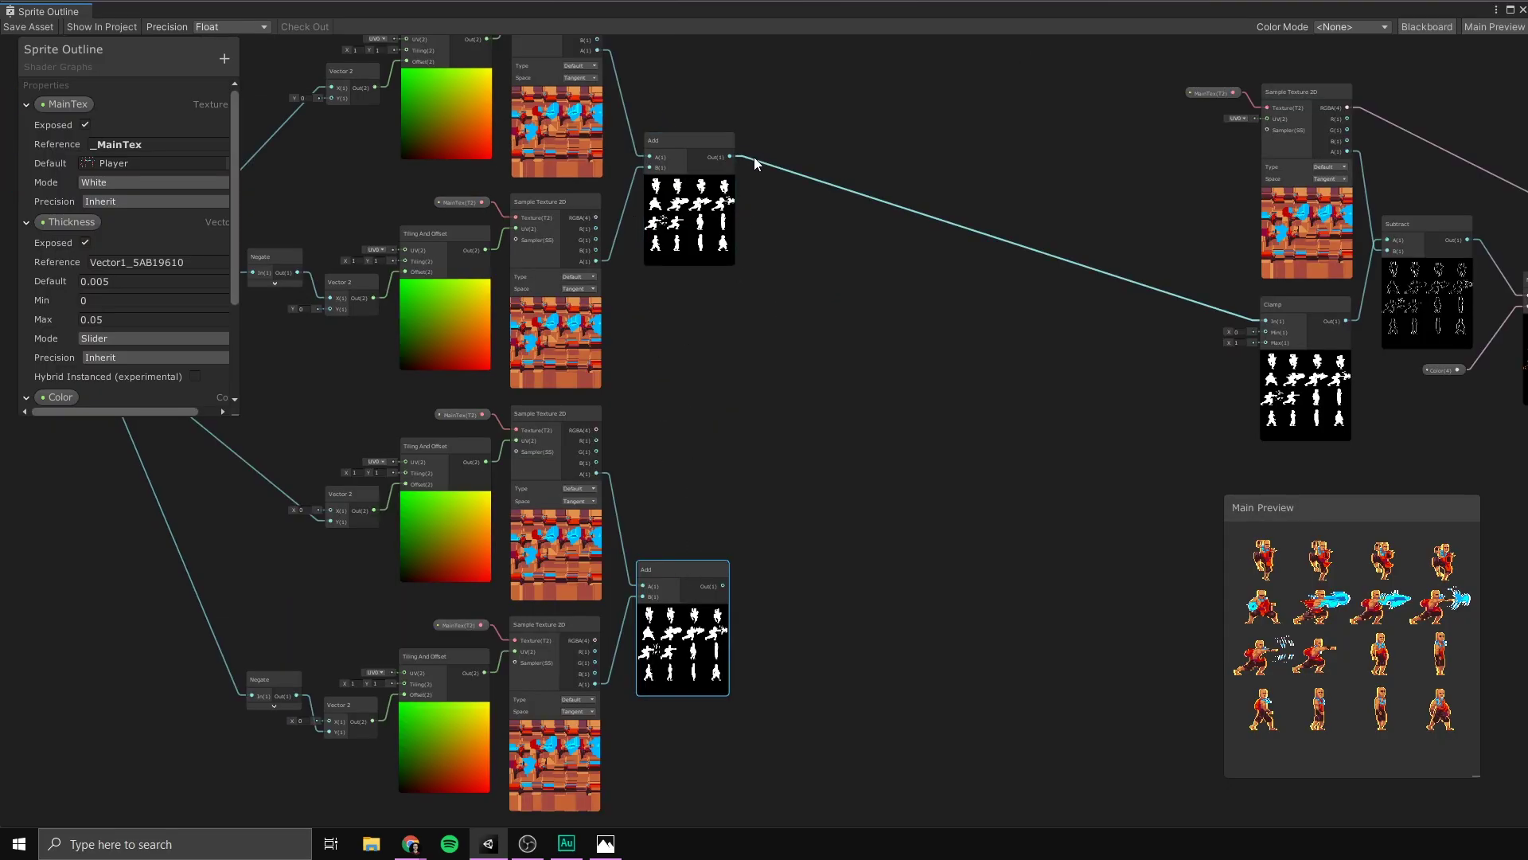
left_click_drag(730, 157, 828, 415)
type("add")
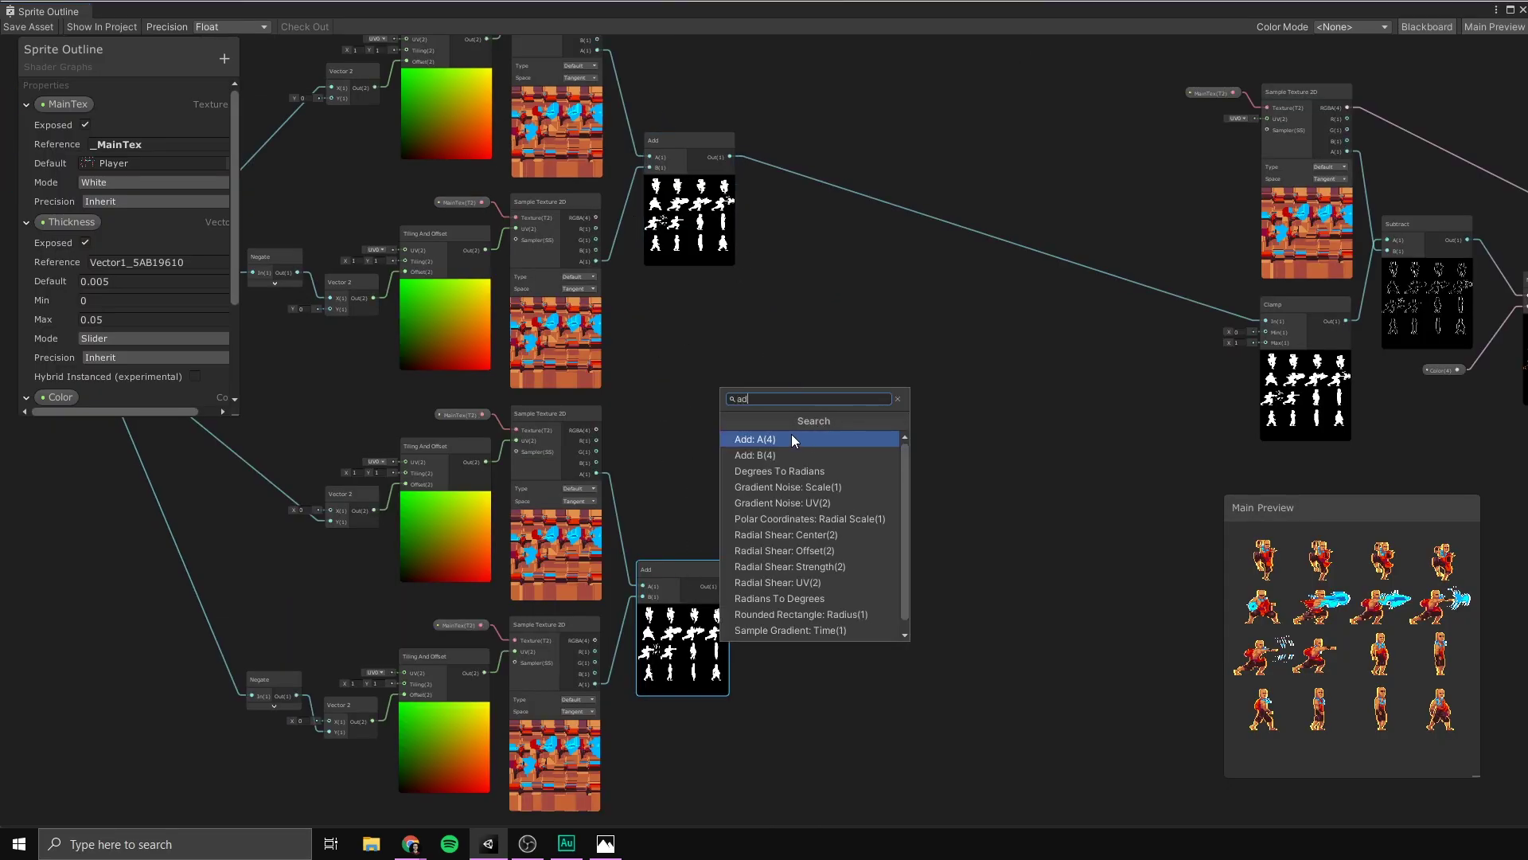
left_click(791, 436)
left_click_drag(722, 586, 813, 432)
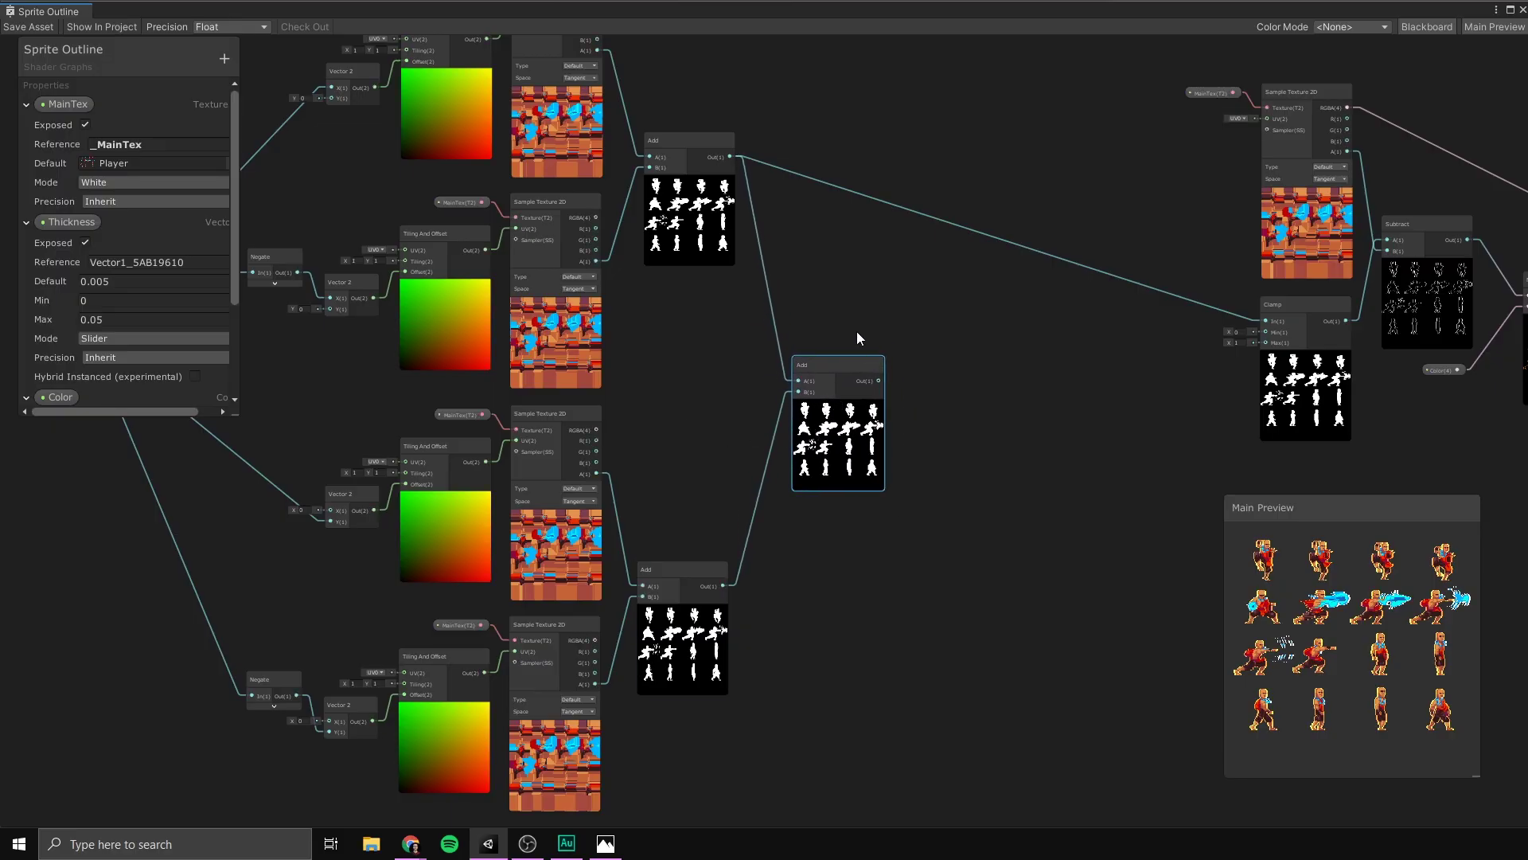
Connect the combined Add output to Clamp's In input and move the main texture, Clamp and all downstream nodes up beside that Add node
middle_click_drag(951, 396, 749, 392)
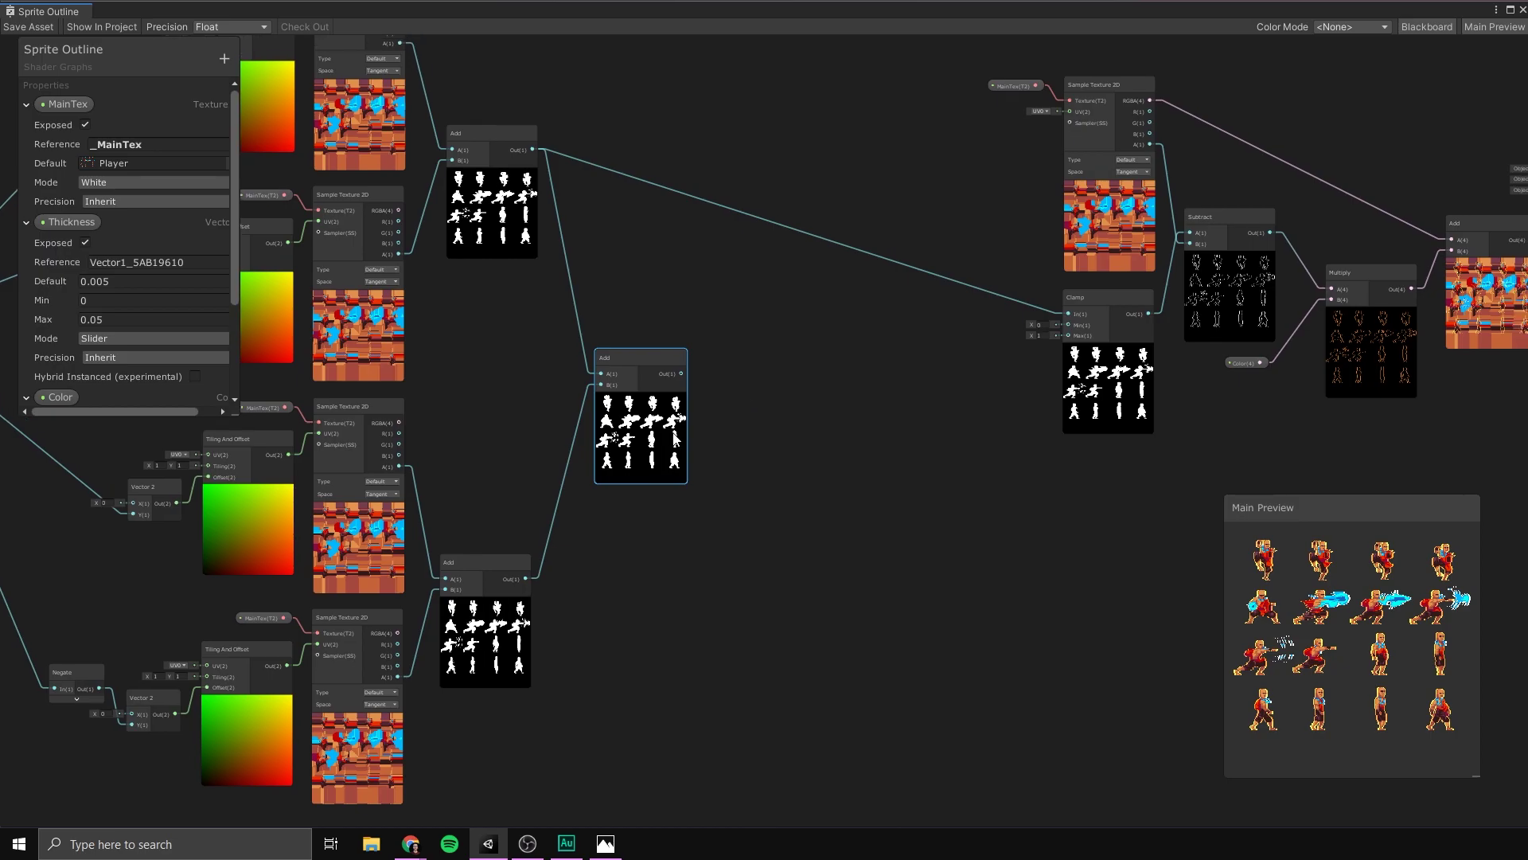
left_click_drag(680, 374, 1068, 313)
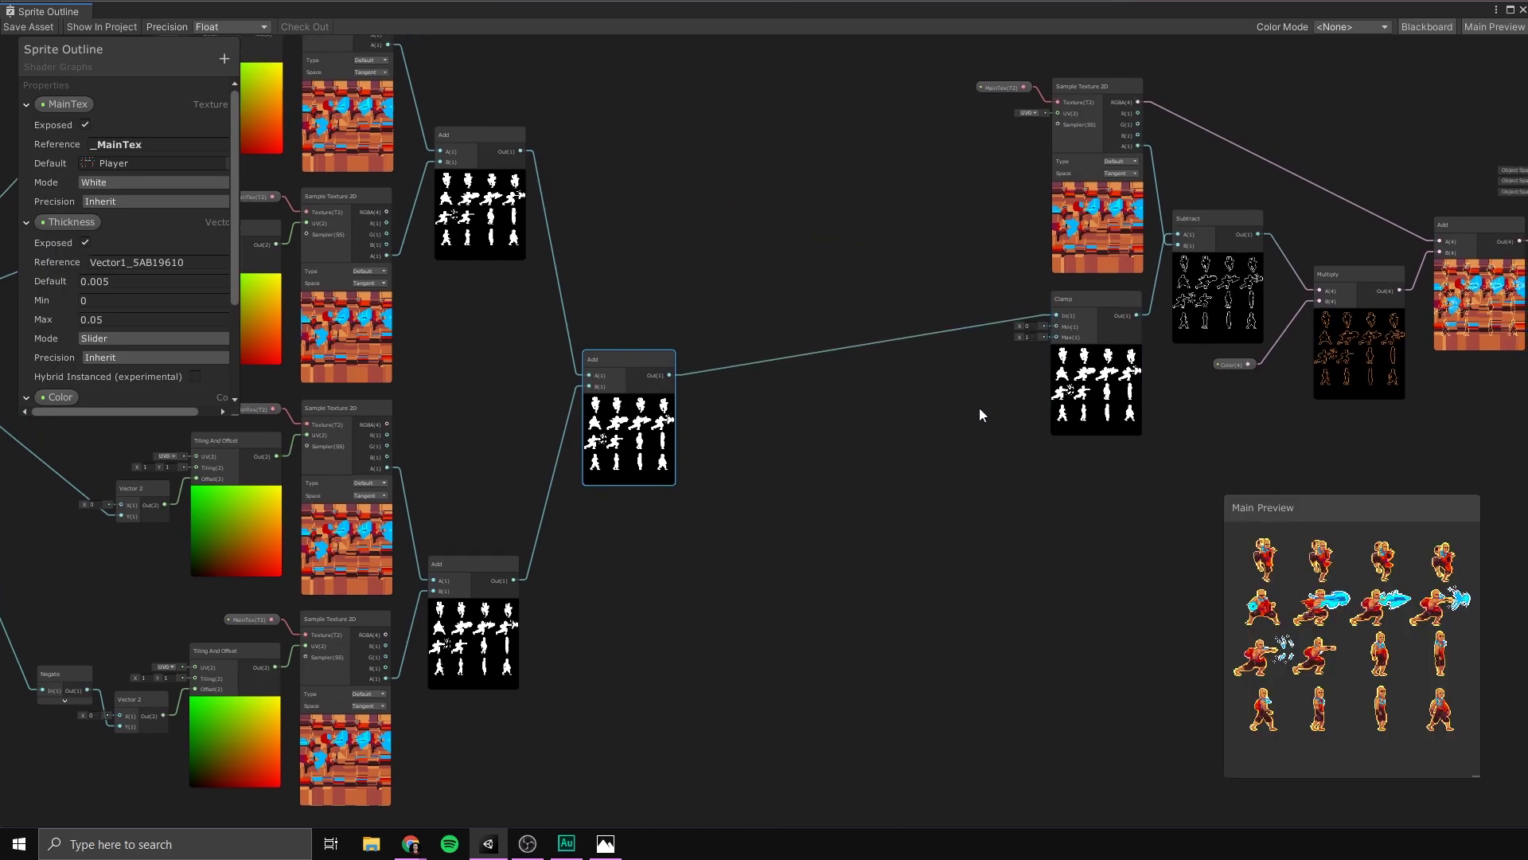
scroll(979, 407, "down", 2)
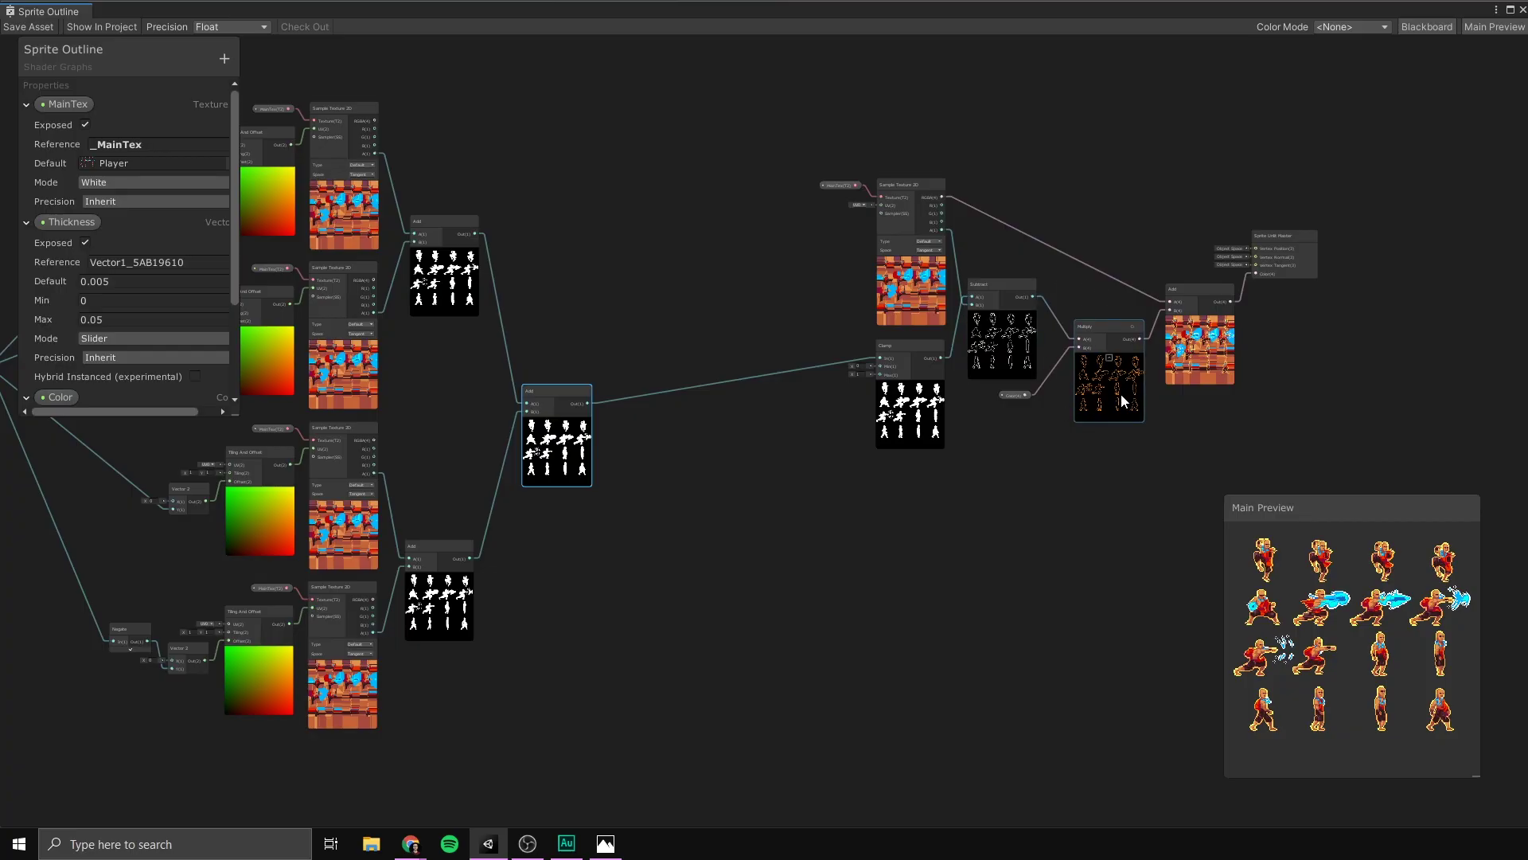
left_click_drag(788, 100, 1341, 472)
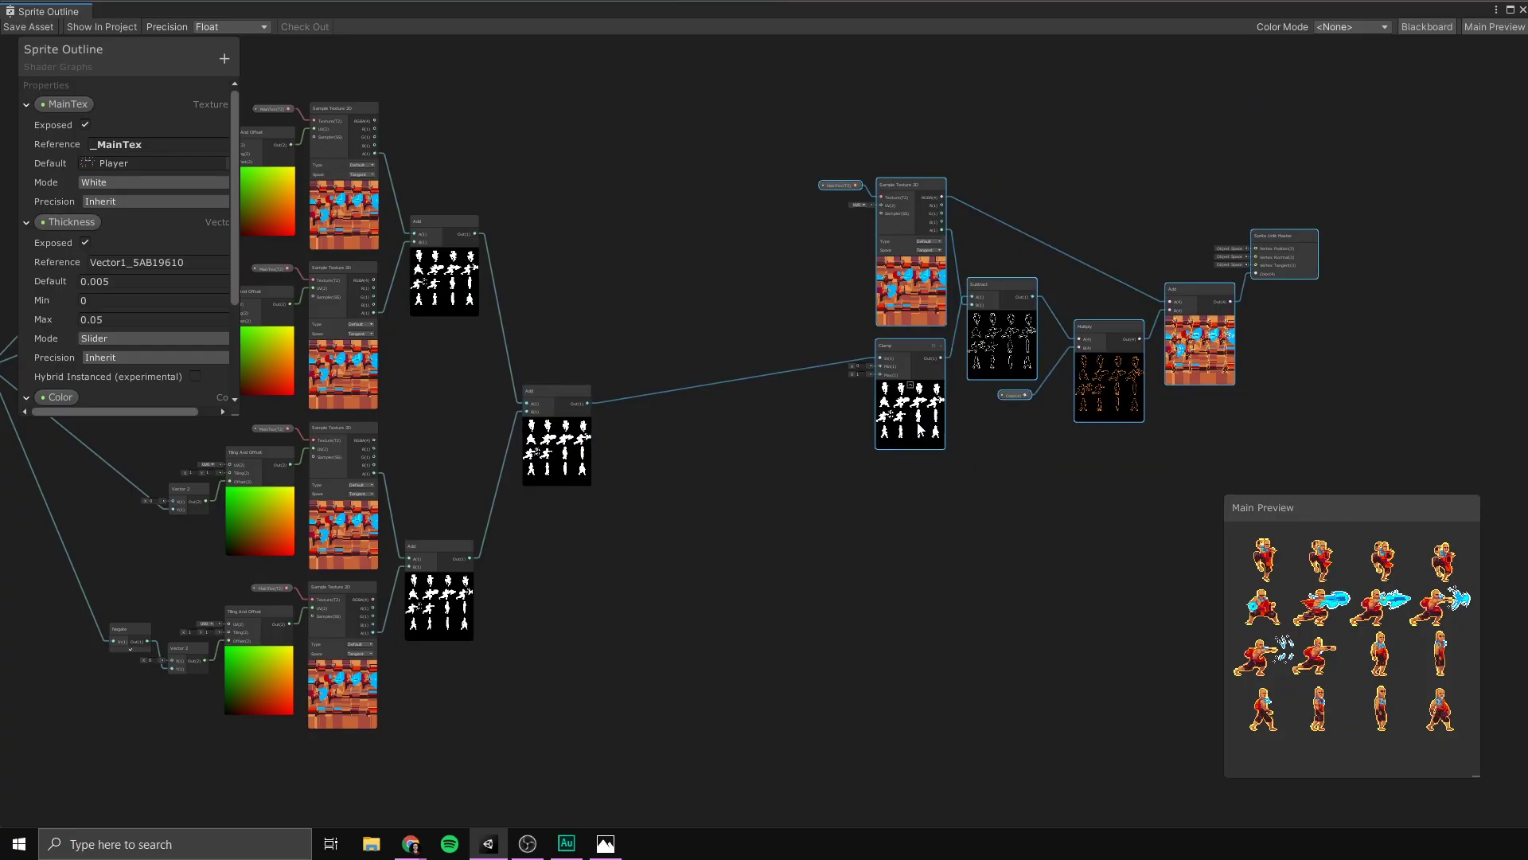
left_click_drag(918, 429, 673, 475)
left_click(955, 541)
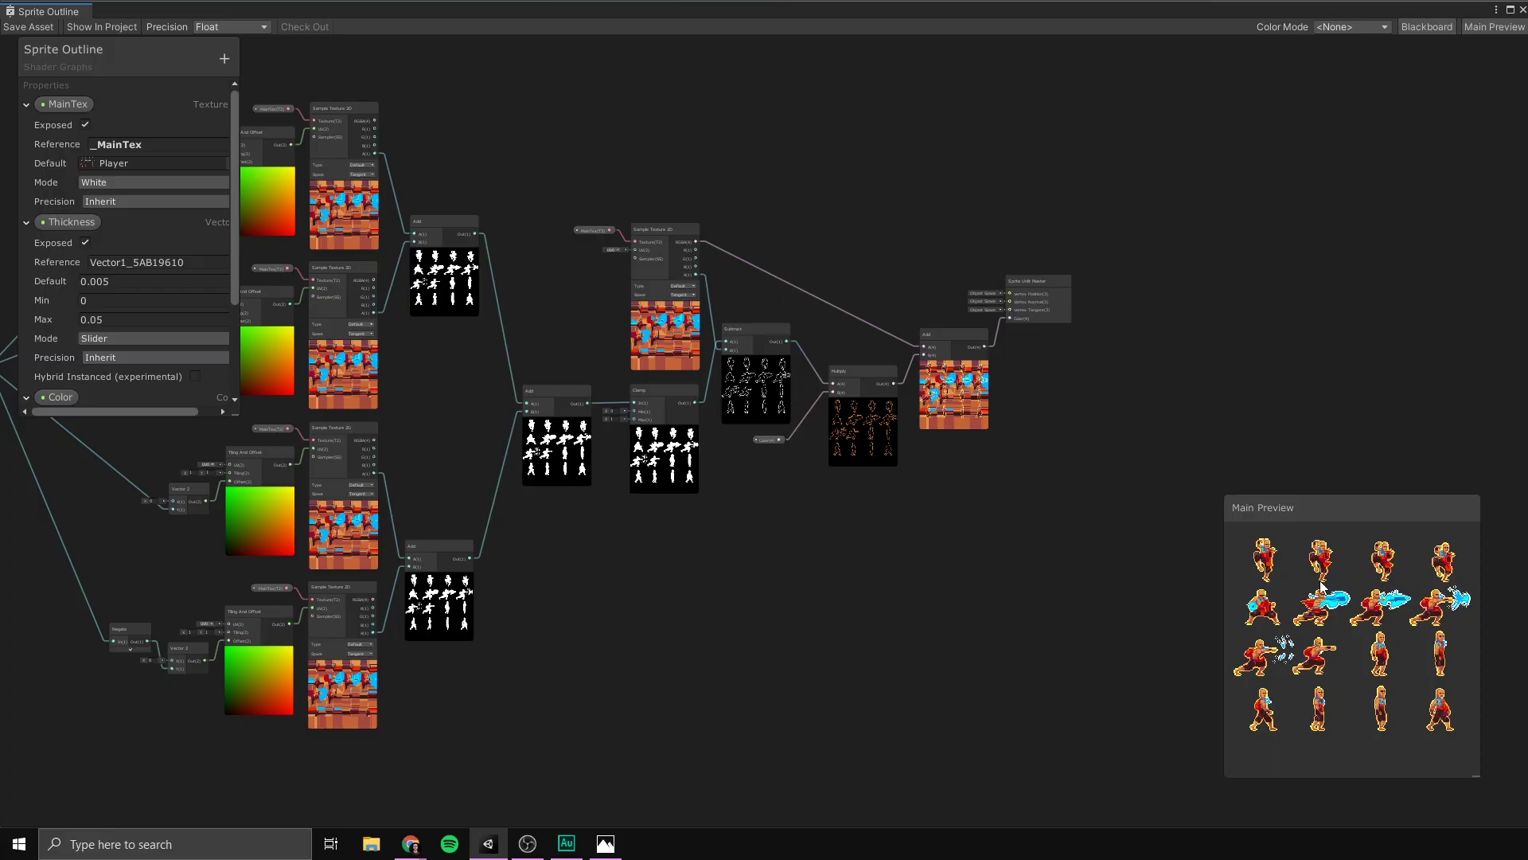
Save the Sprite Outline shader asset and select the Player material in the project assets
middle_click_drag(761, 631, 993, 648)
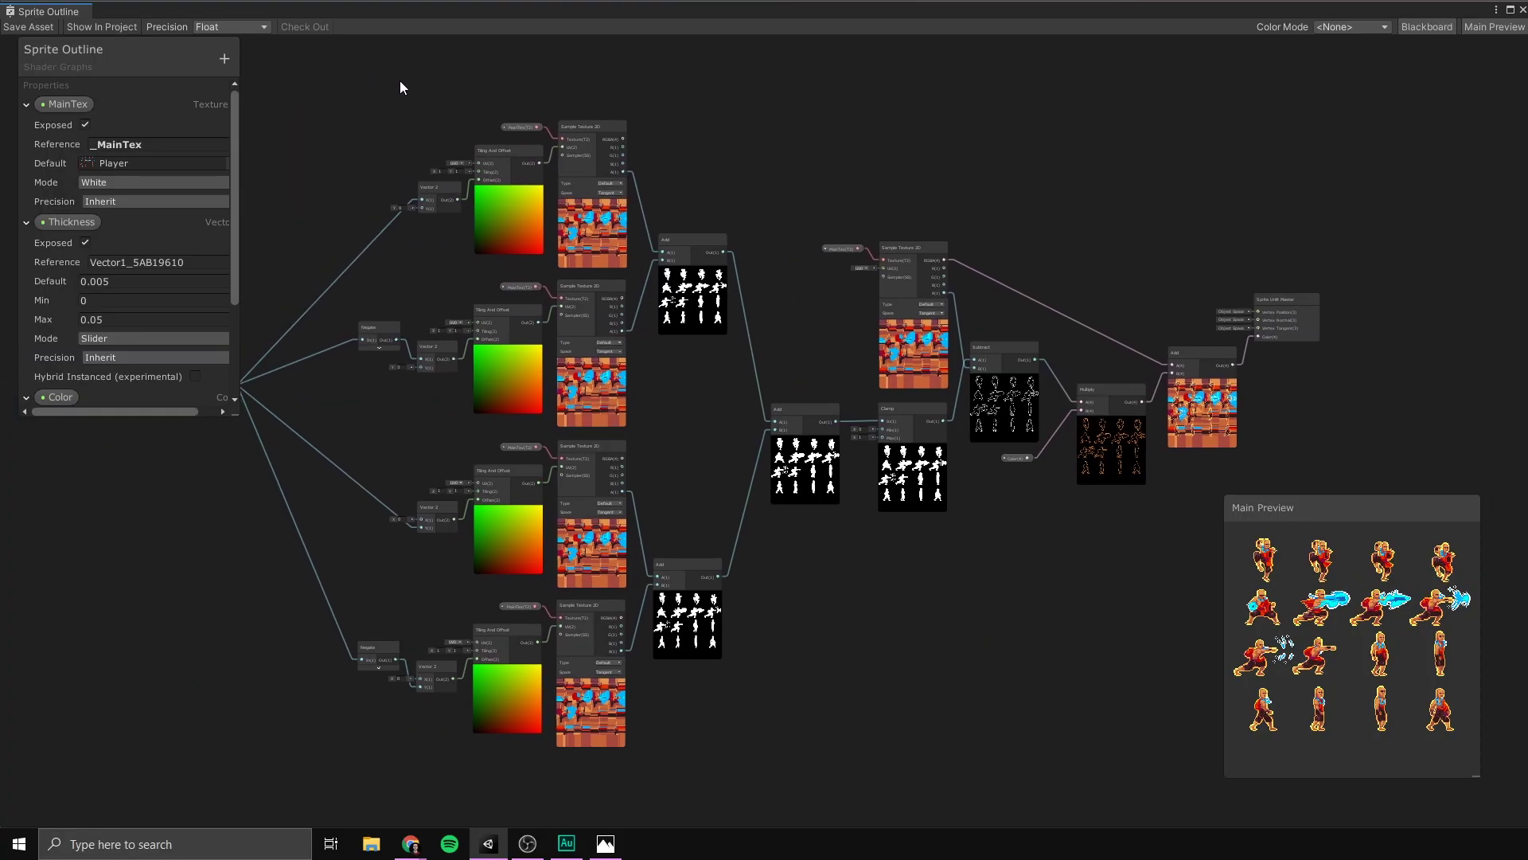
left_click(27, 27)
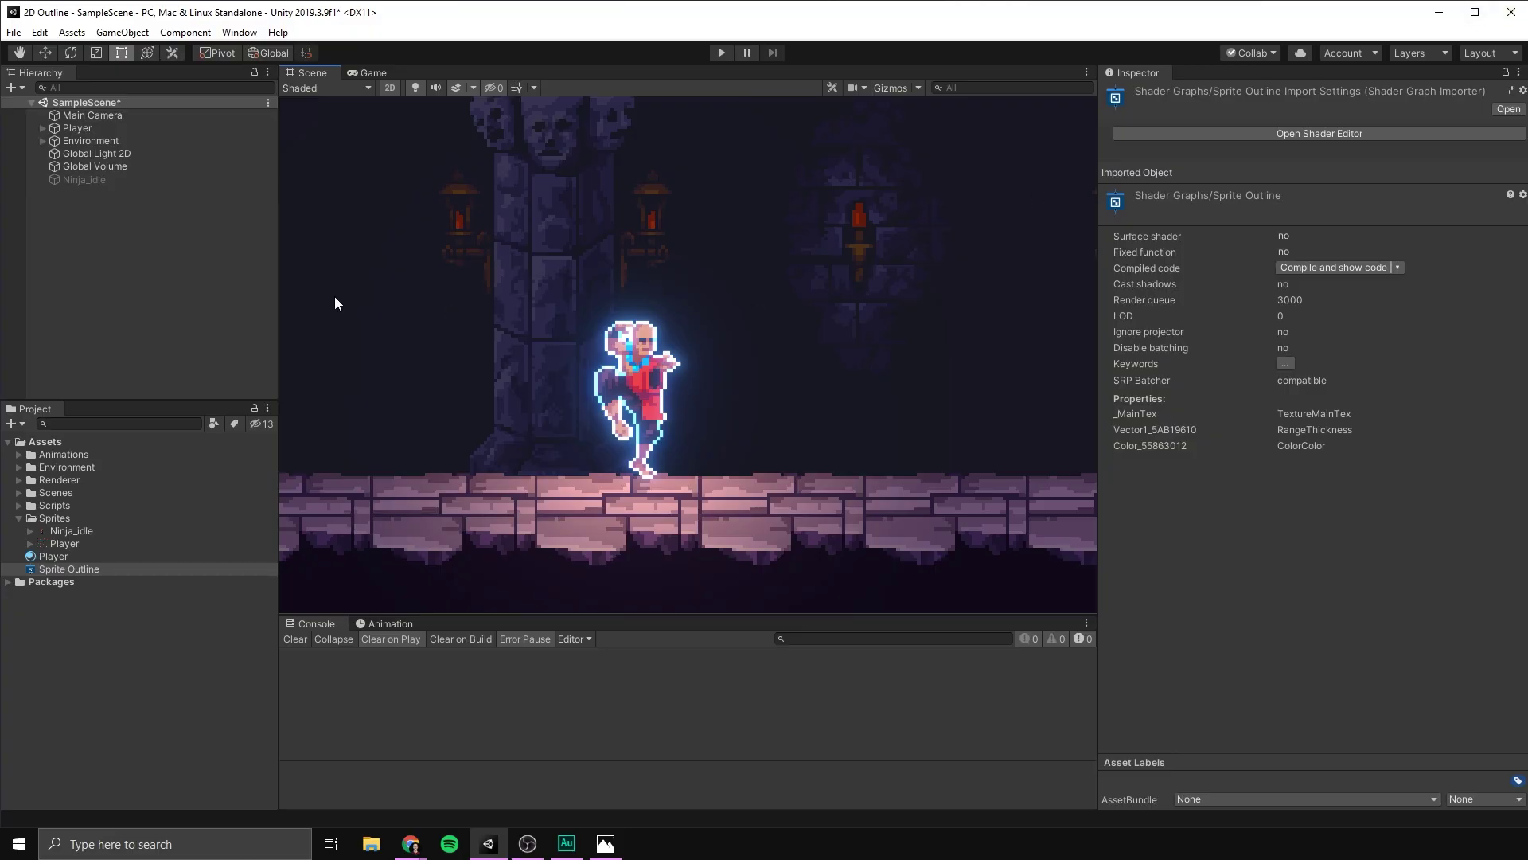
left_click(52, 556)
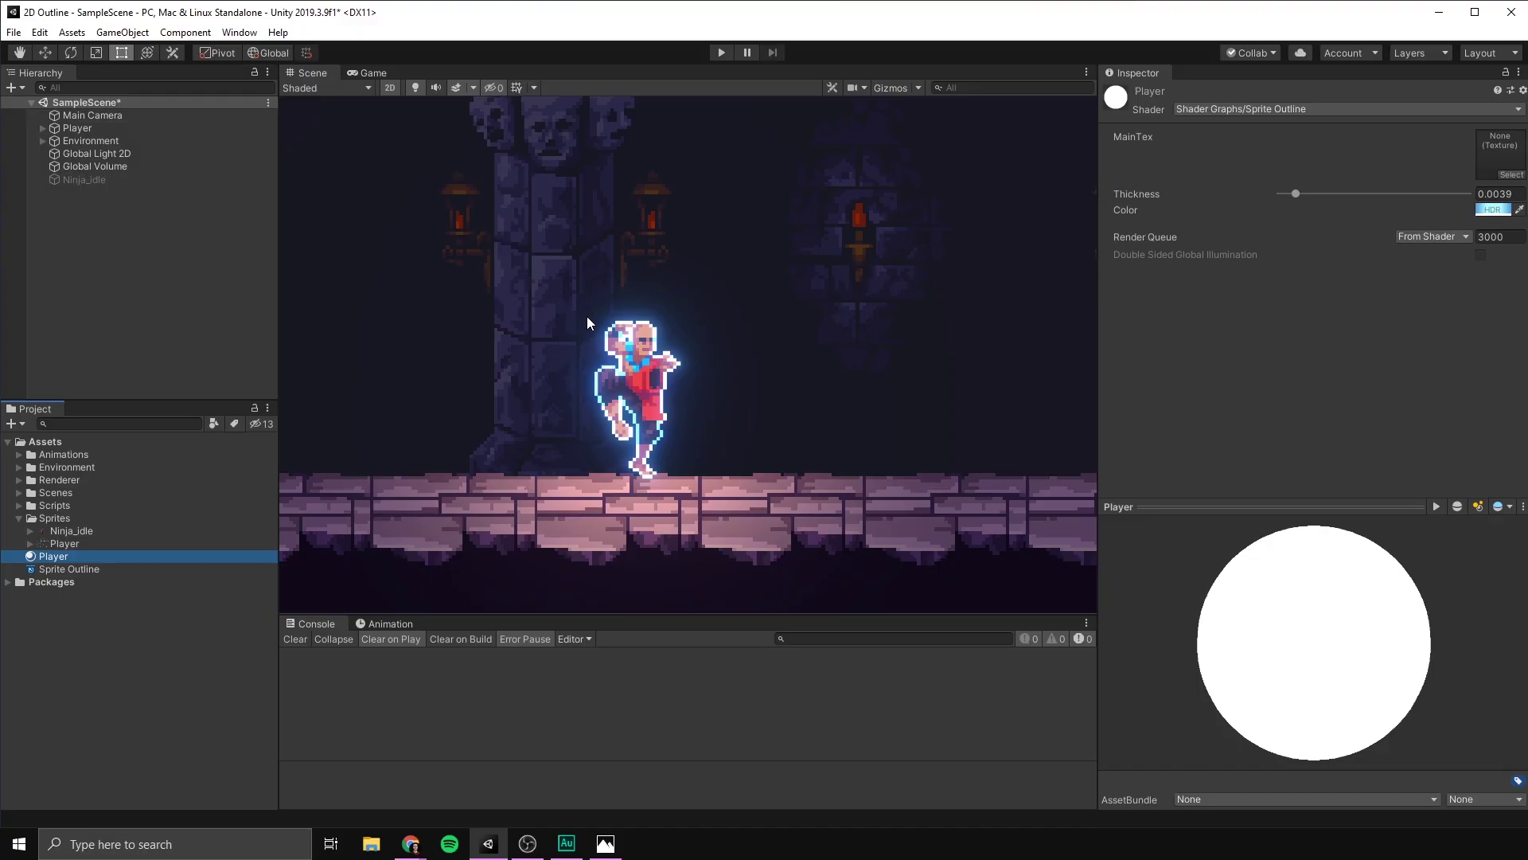
scroll(621, 342, "up", 3)
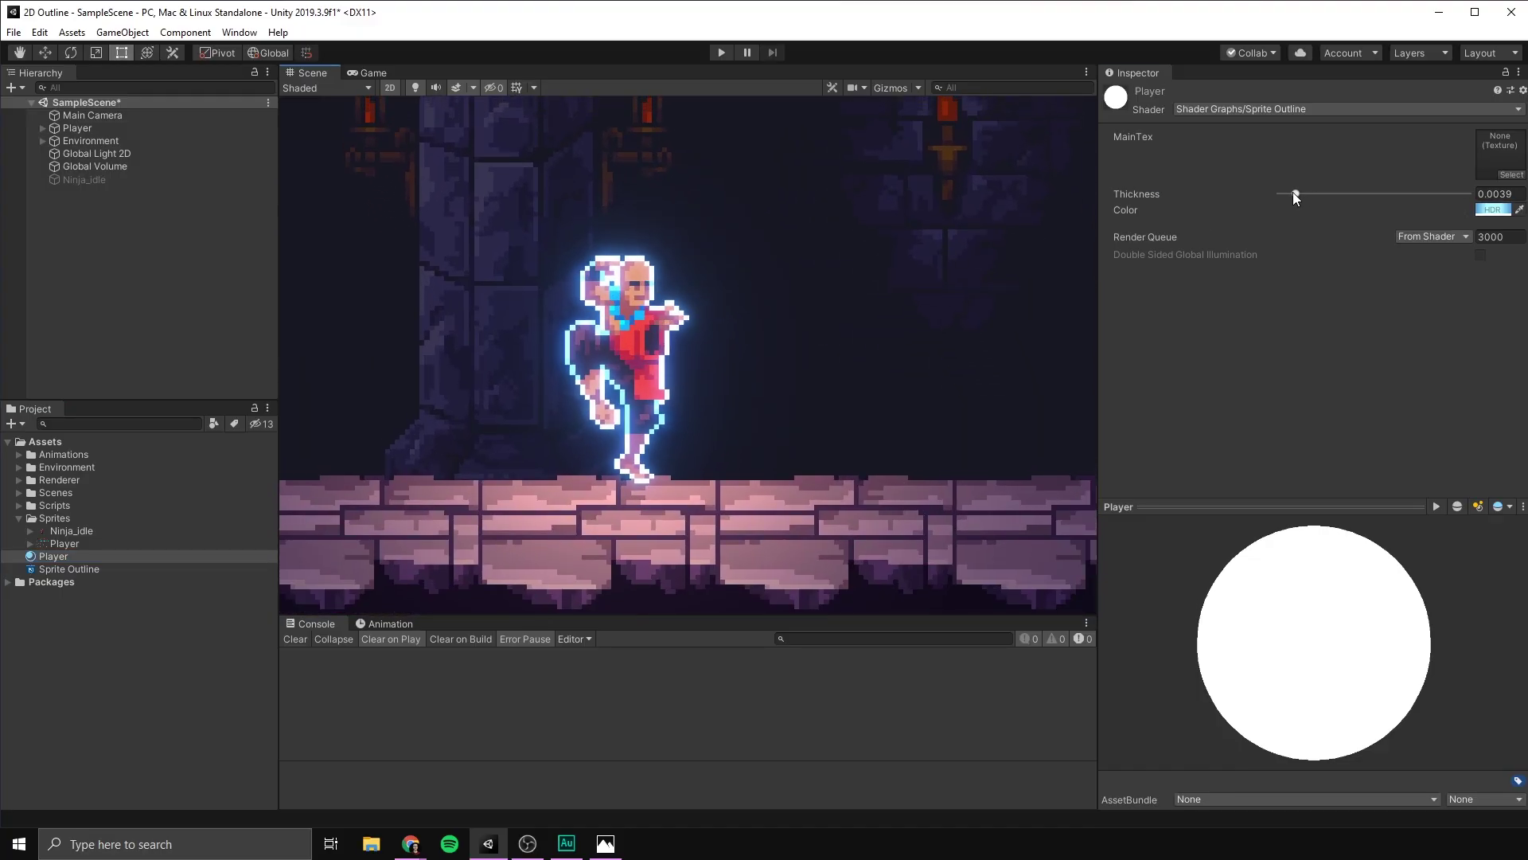
Try a Thickness of 0.0028 and a red HDR outline colour of RGB 191, 27, 43 on the Player material
left_click_drag(1295, 197, 1291, 199)
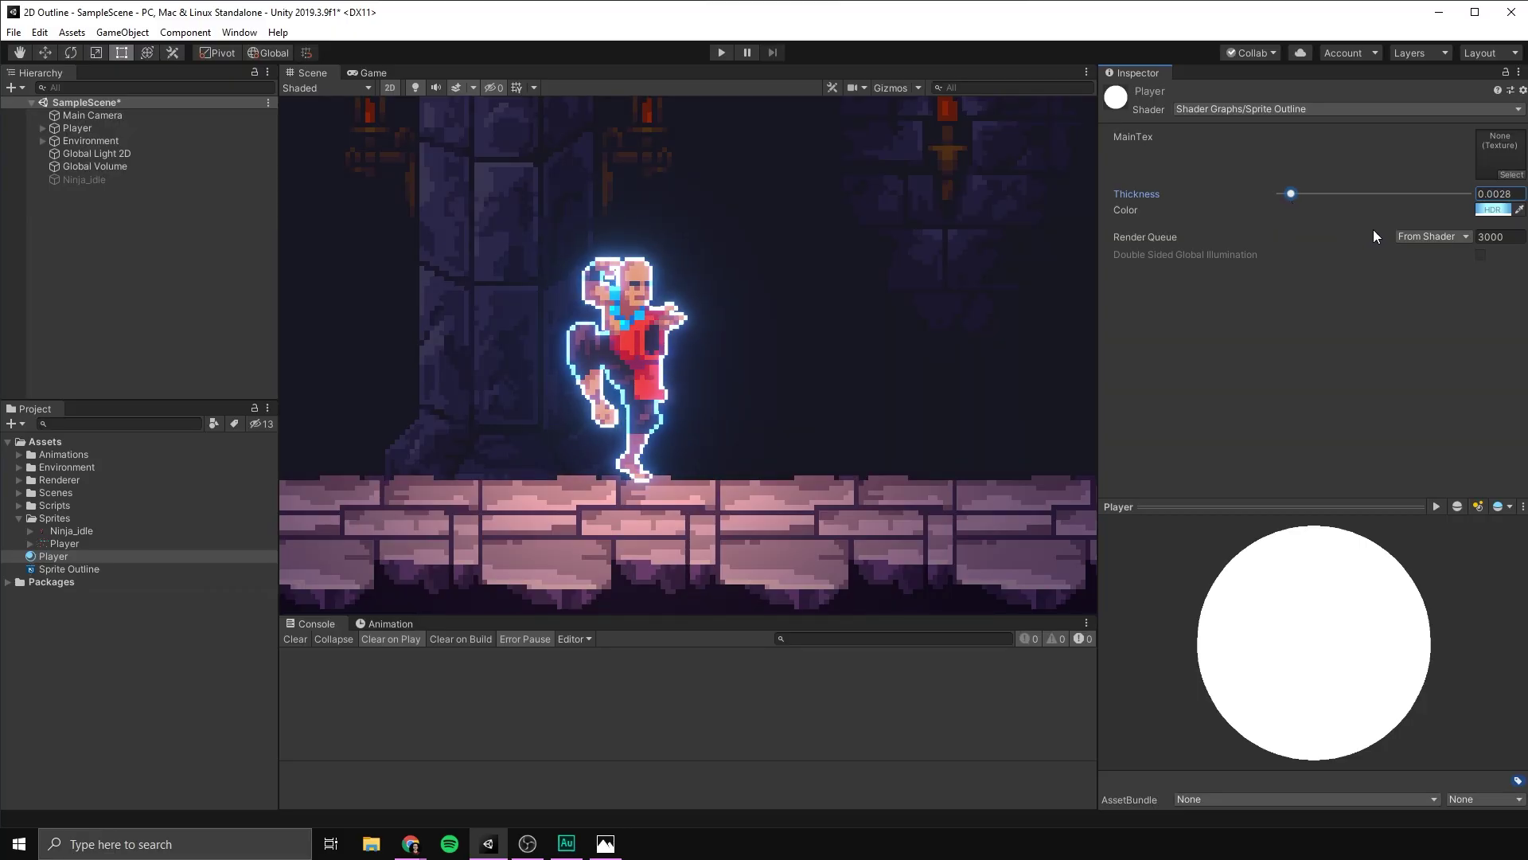
left_click(1493, 209)
left_click_drag(951, 414, 1092, 386)
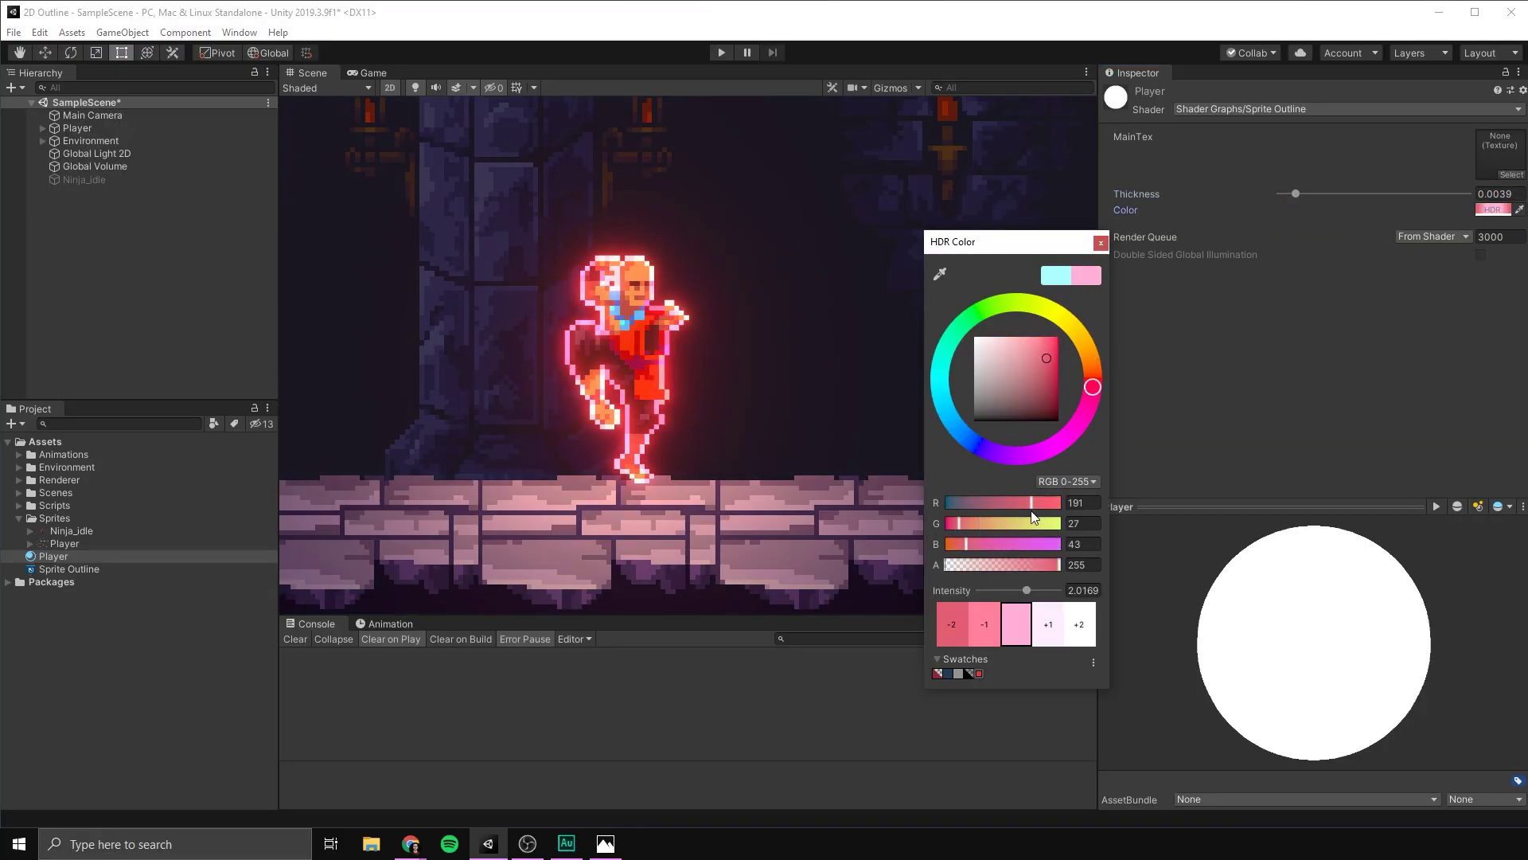
left_click_drag(1024, 589, 1026, 590)
key("Escape")
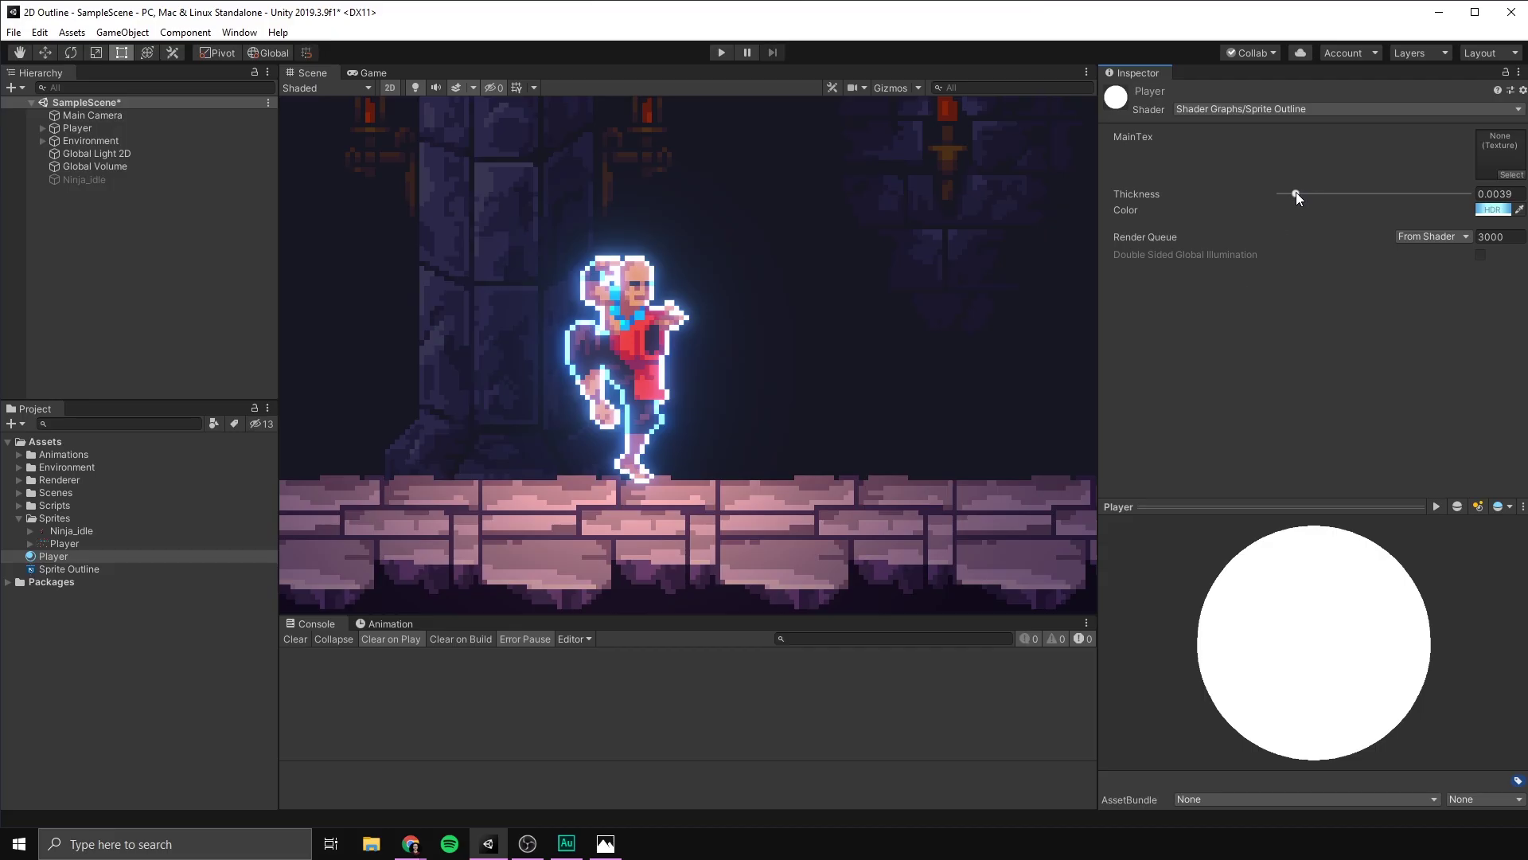
Try a thicker outline with Thickness 0.0135 on the Player material and return it to 0.0039
left_click_drag(1295, 193, 1331, 193)
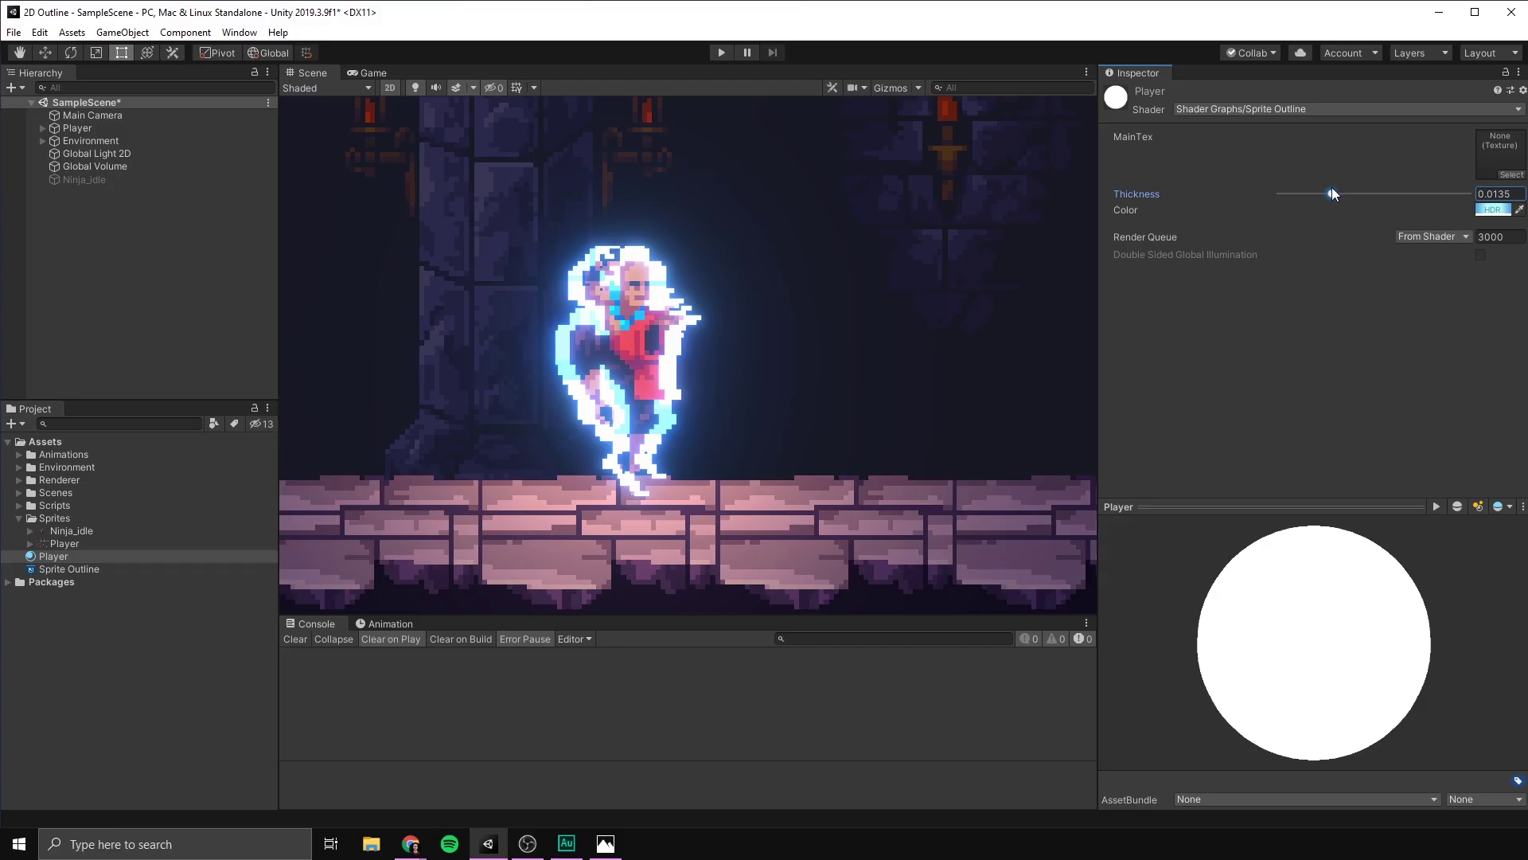
left_click_drag(1329, 193, 1295, 194)
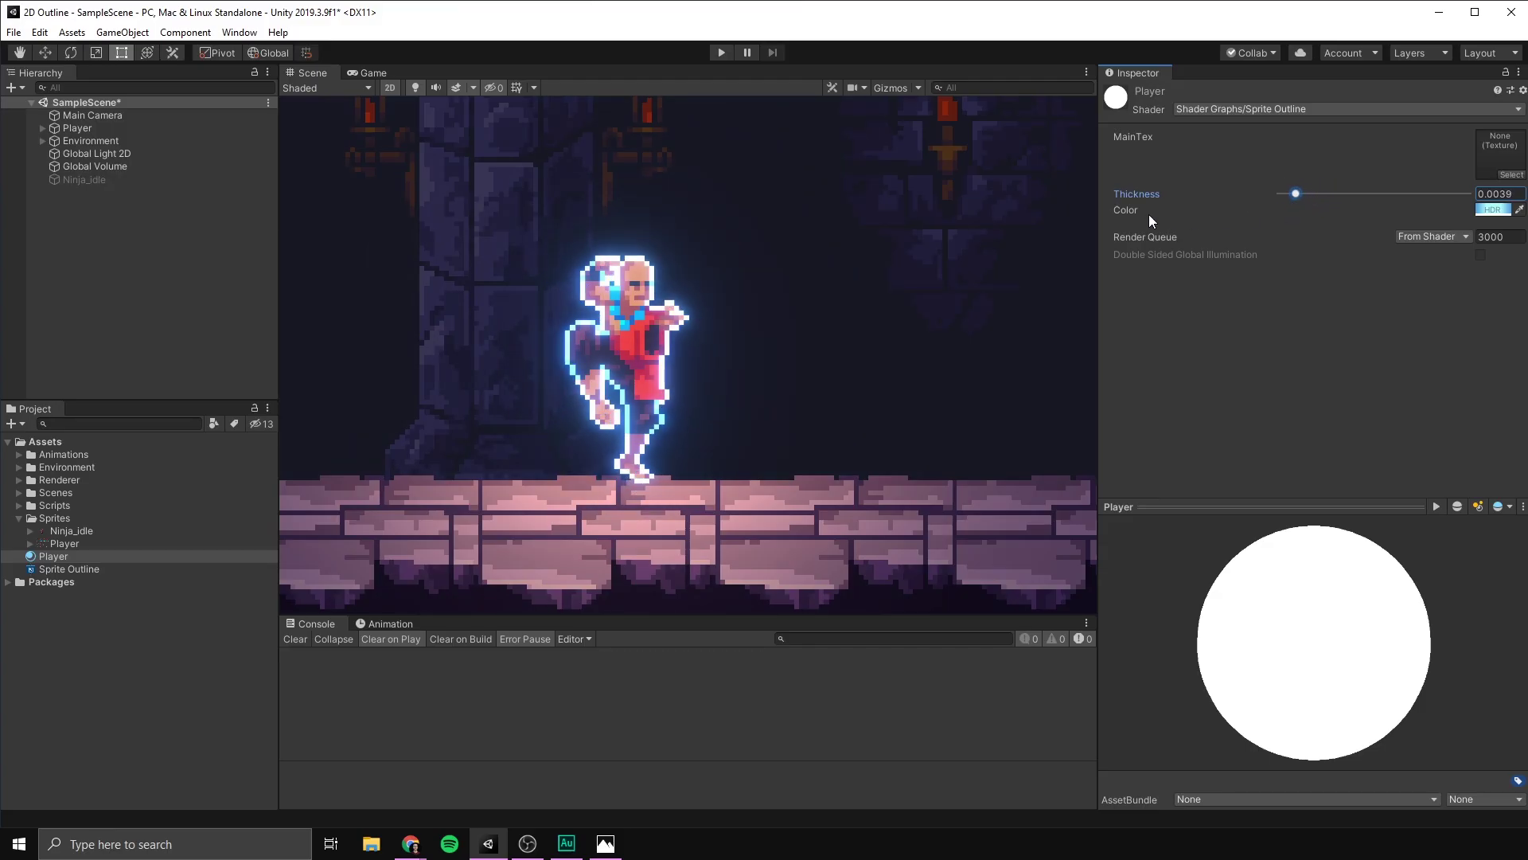
Examine the player's outline in the Game view and close up in the Scene view, including corners and limb edges
scroll(441, 140, "down", 3)
middle_click_drag(471, 153, 529, 237)
left_click(367, 73)
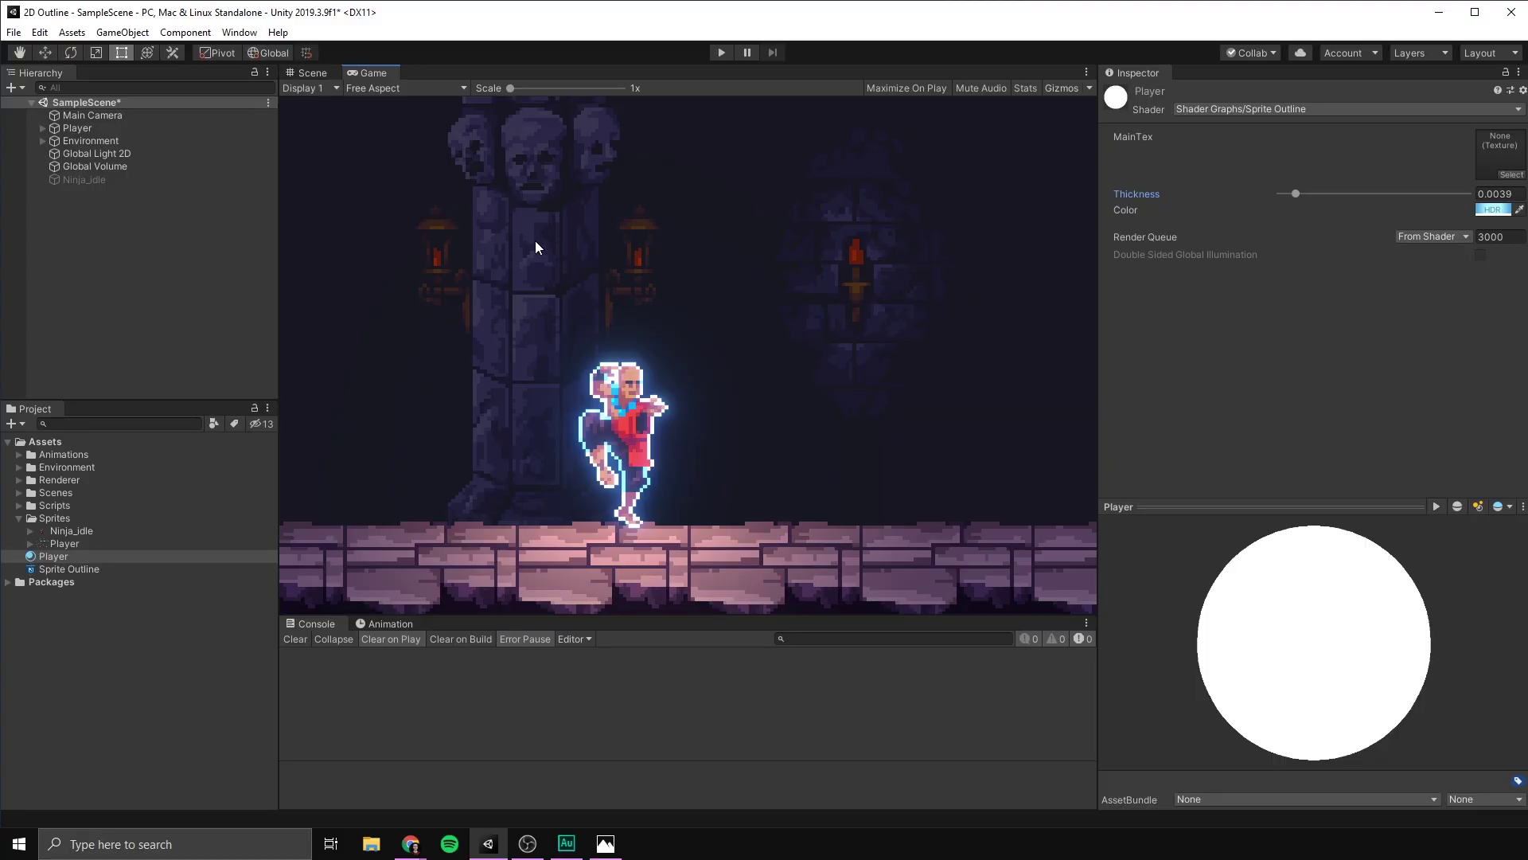
left_click(312, 73)
scroll(617, 304, "up", 5)
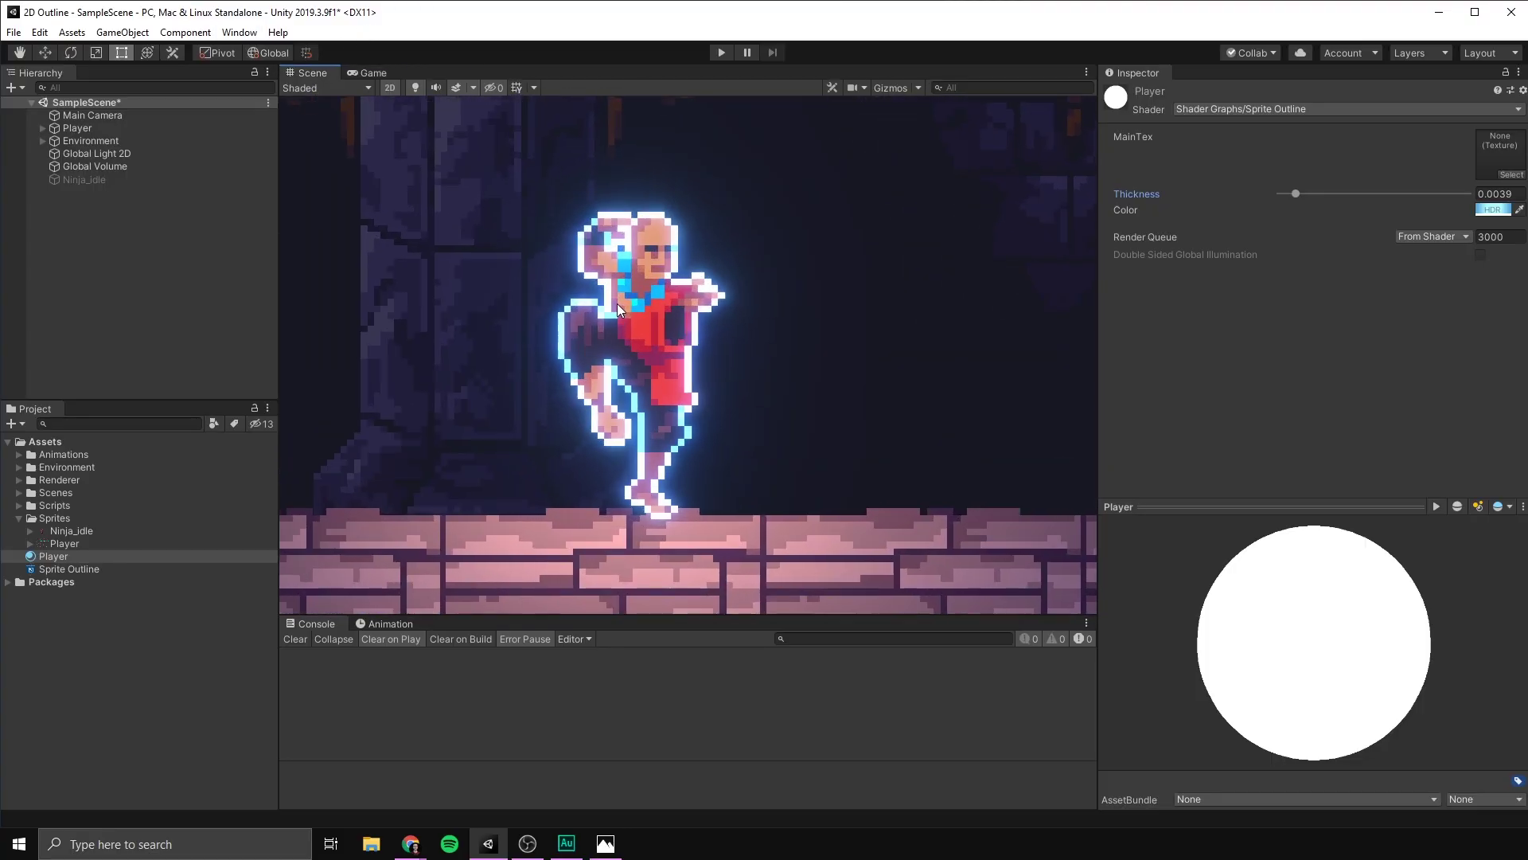
scroll(621, 299, "up", 3)
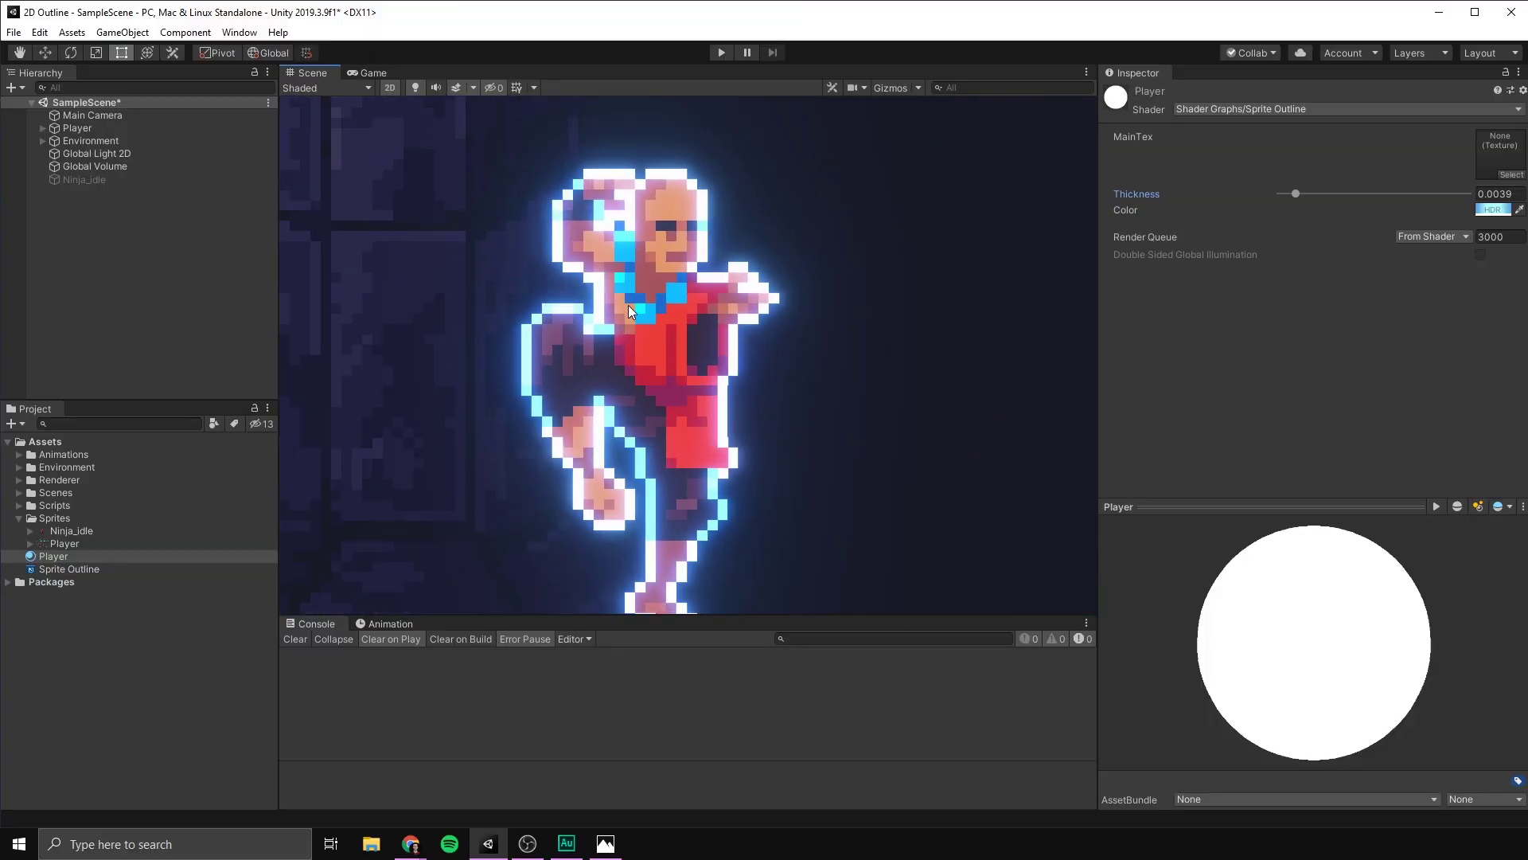
scroll(616, 318, "up", 2)
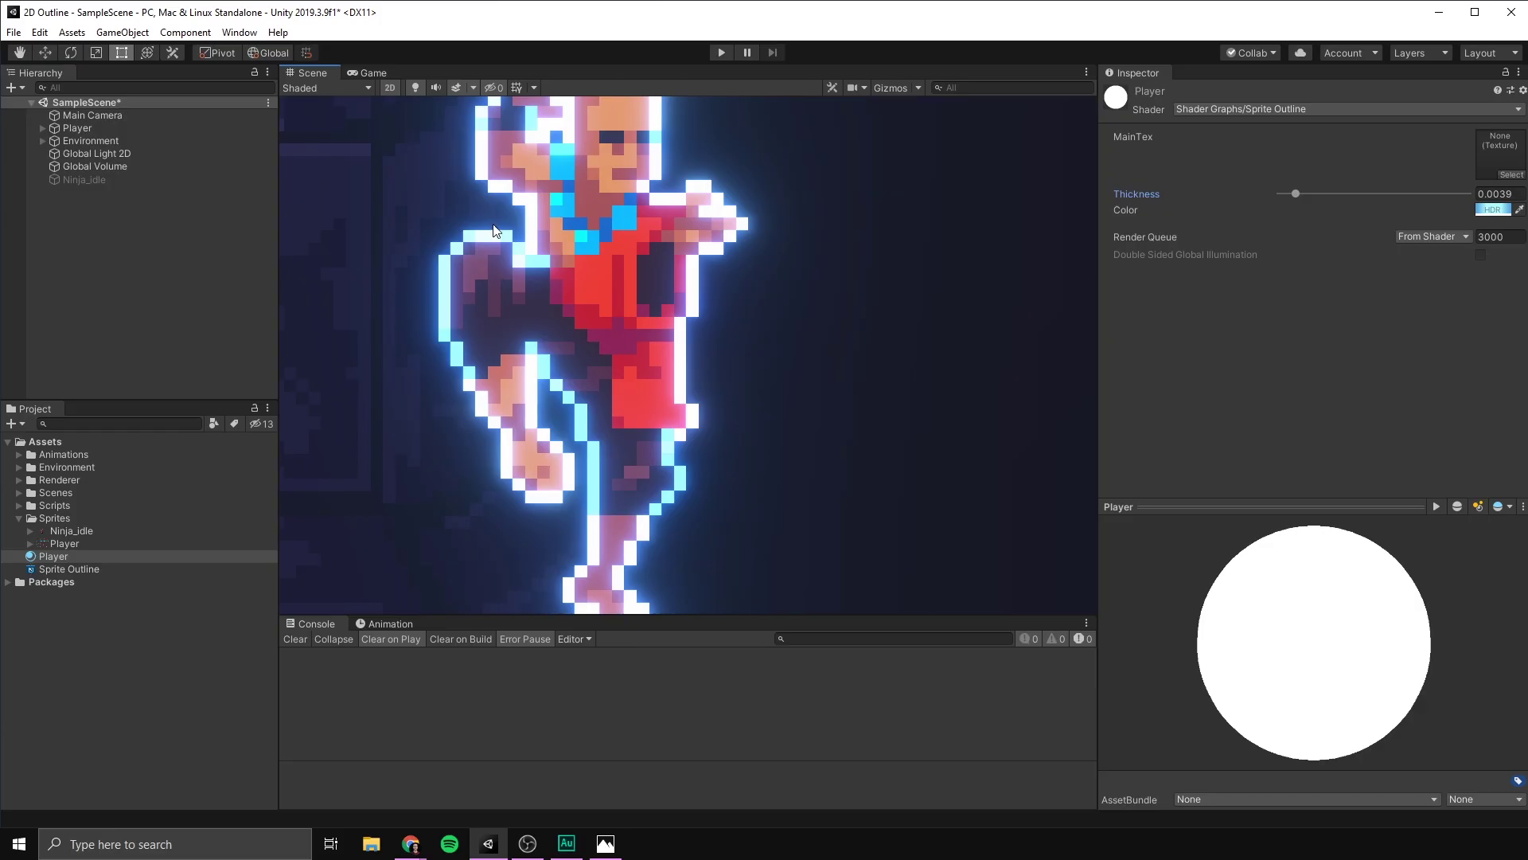
middle_click_drag(479, 235, 499, 315)
scroll(618, 403, "down", 4)
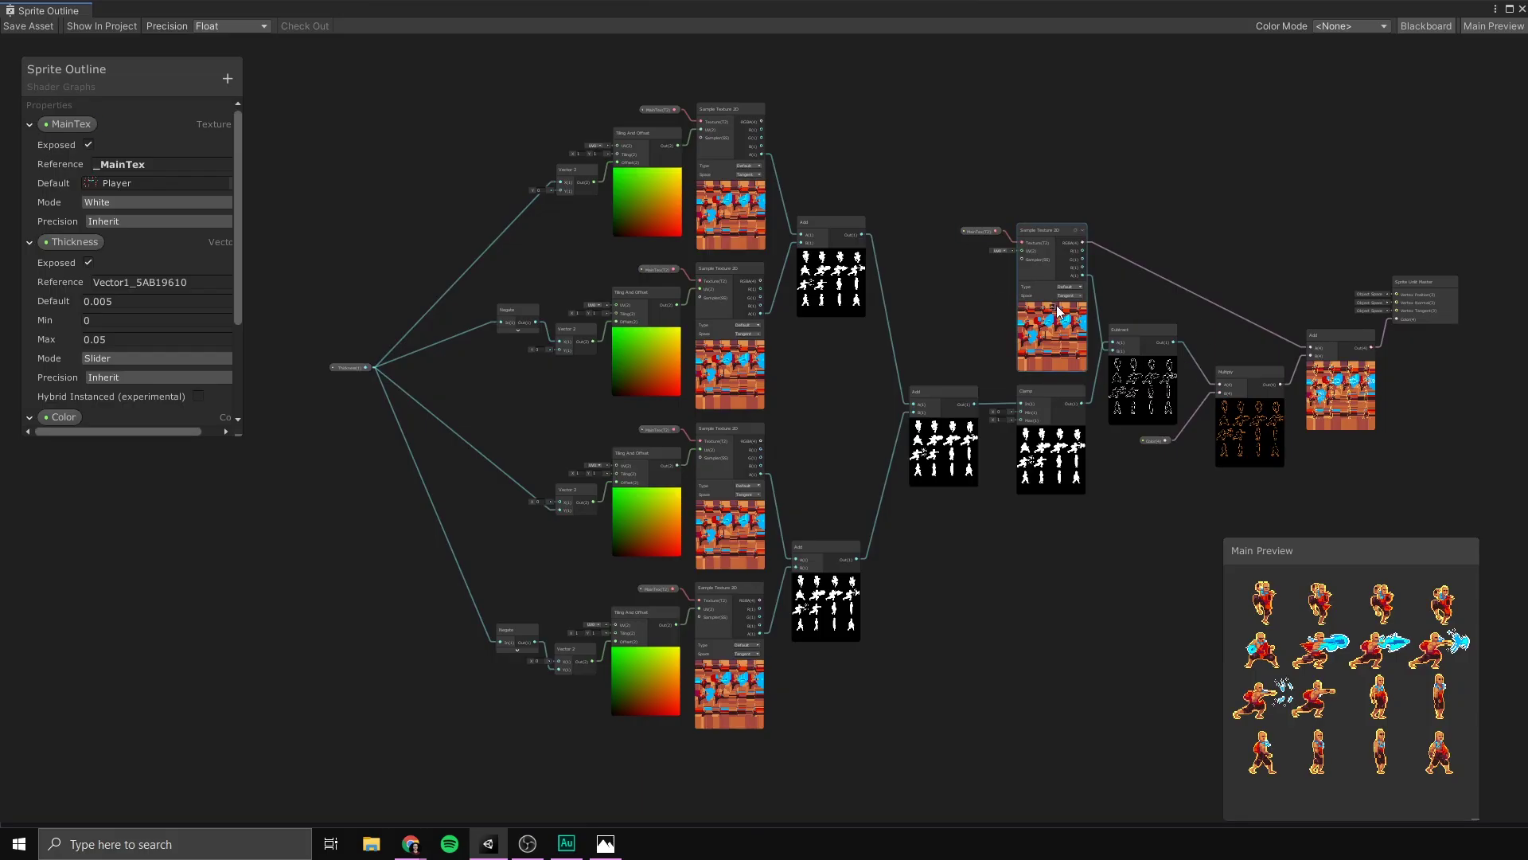
Review the shader graph from the main Sample Texture 2D node through Subtract, Multiply and Add to the Sprite Unlit Master
scroll(1115, 312, "up", 5)
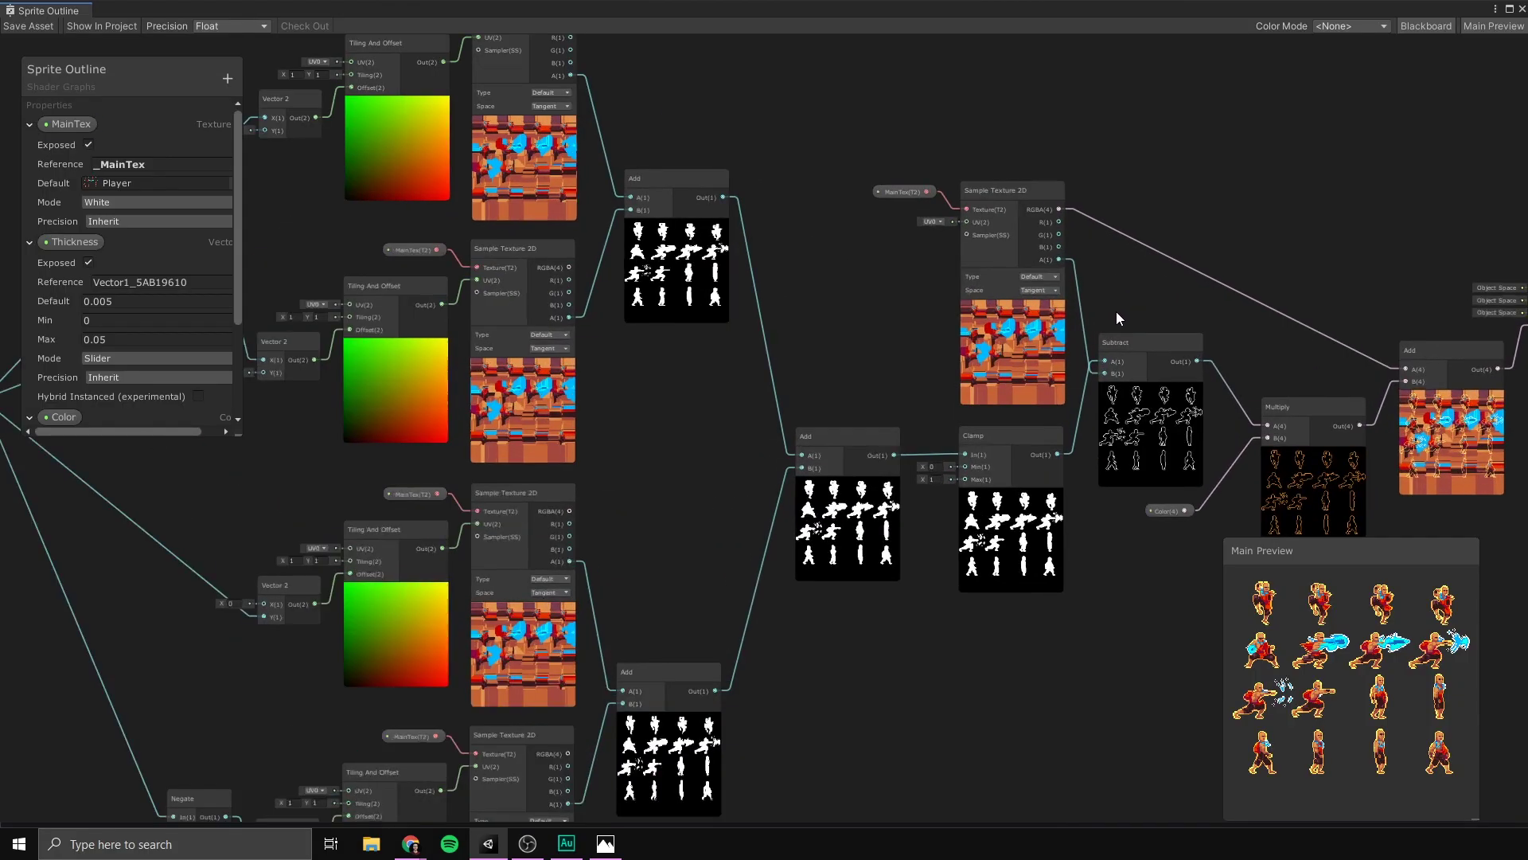
middle_click_drag(1095, 315, 962, 392)
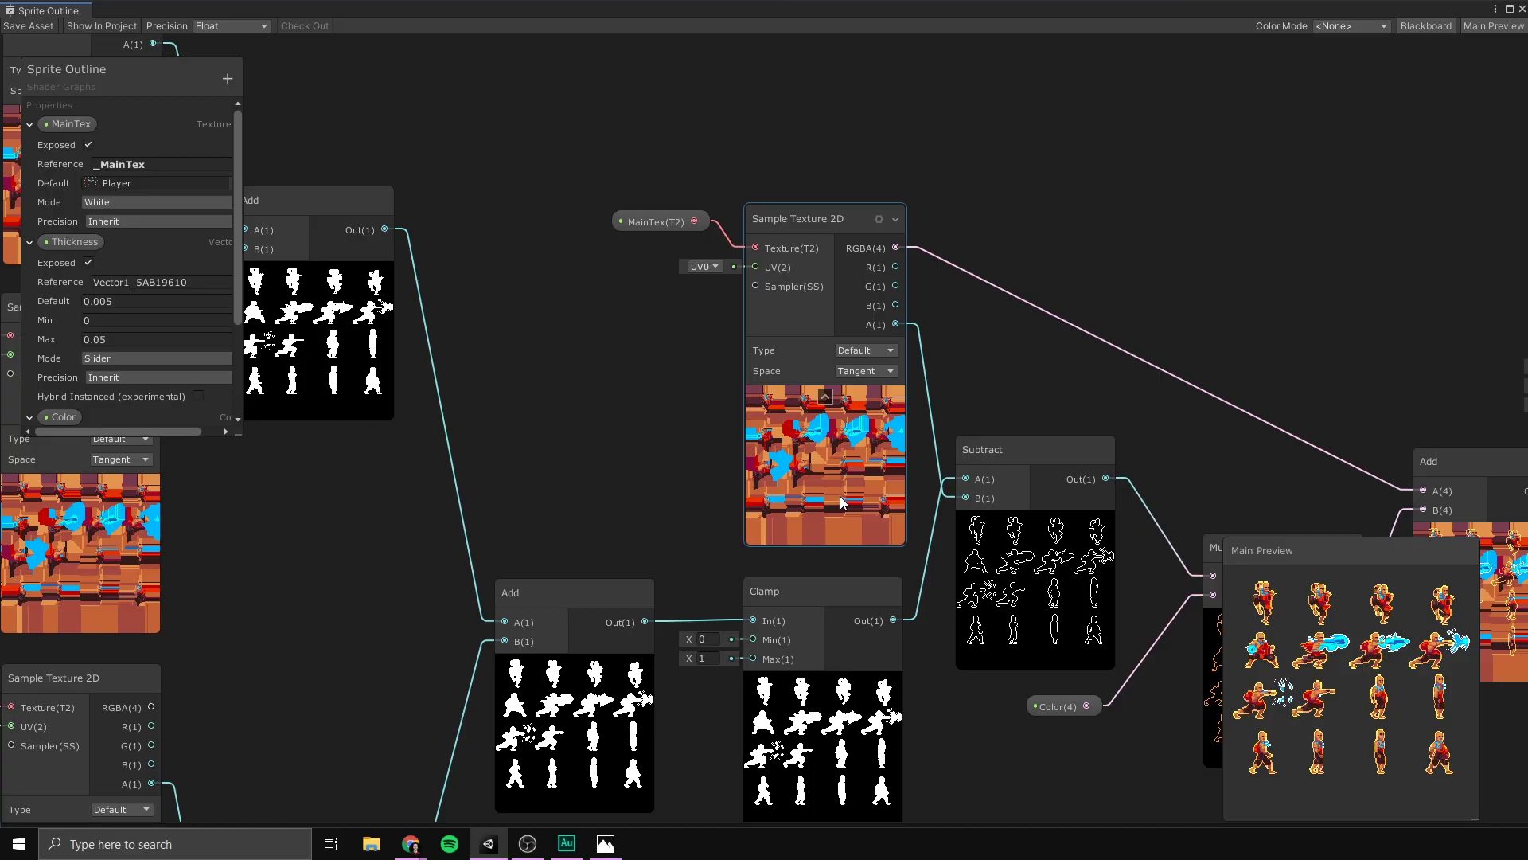
middle_click_drag(1208, 214, 939, 247)
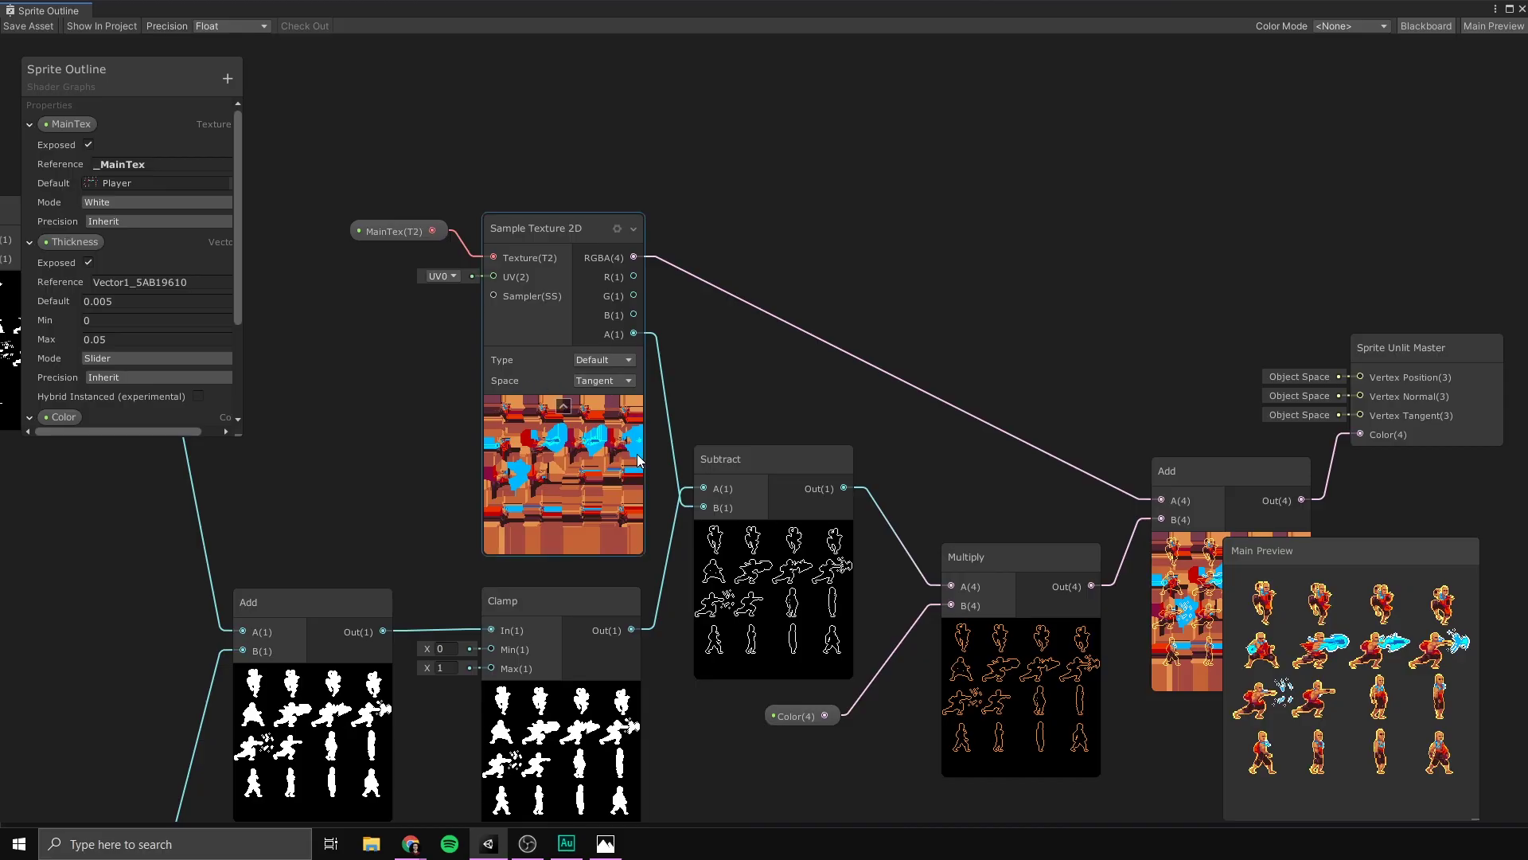
Disconnect the main Sample Texture 2D's RGBA from the final Add node and multiply it by the texture's alpha in a new Multiply node
left_click(758, 318)
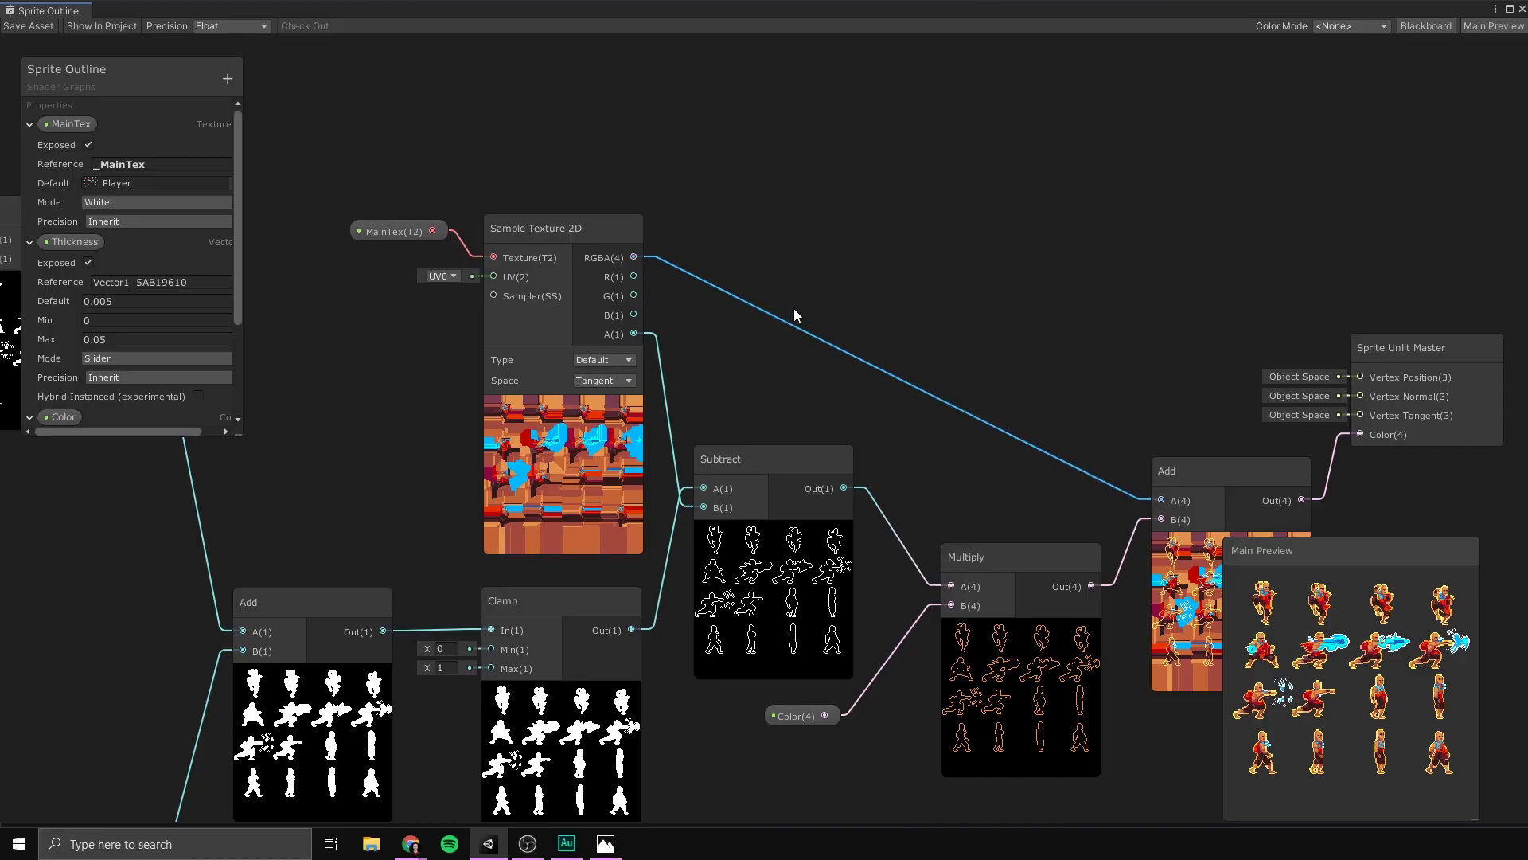
key("Delete")
left_click_drag(633, 257, 810, 223)
type("multiply")
key("Return")
left_click_drag(634, 333, 808, 230)
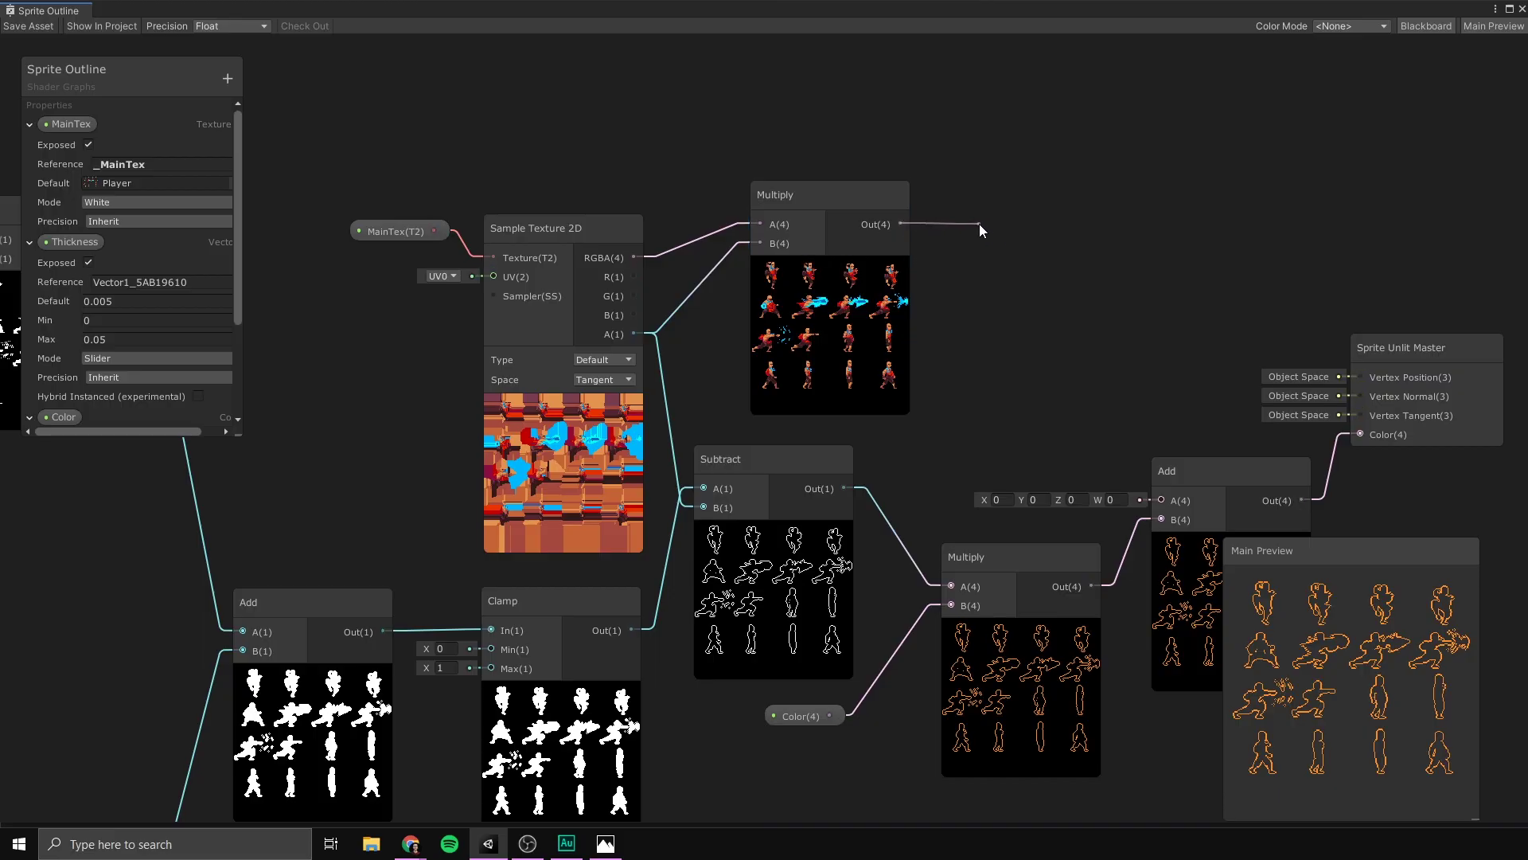
Feed the new Multiply node's output into a Split node
key("space")
type("split")
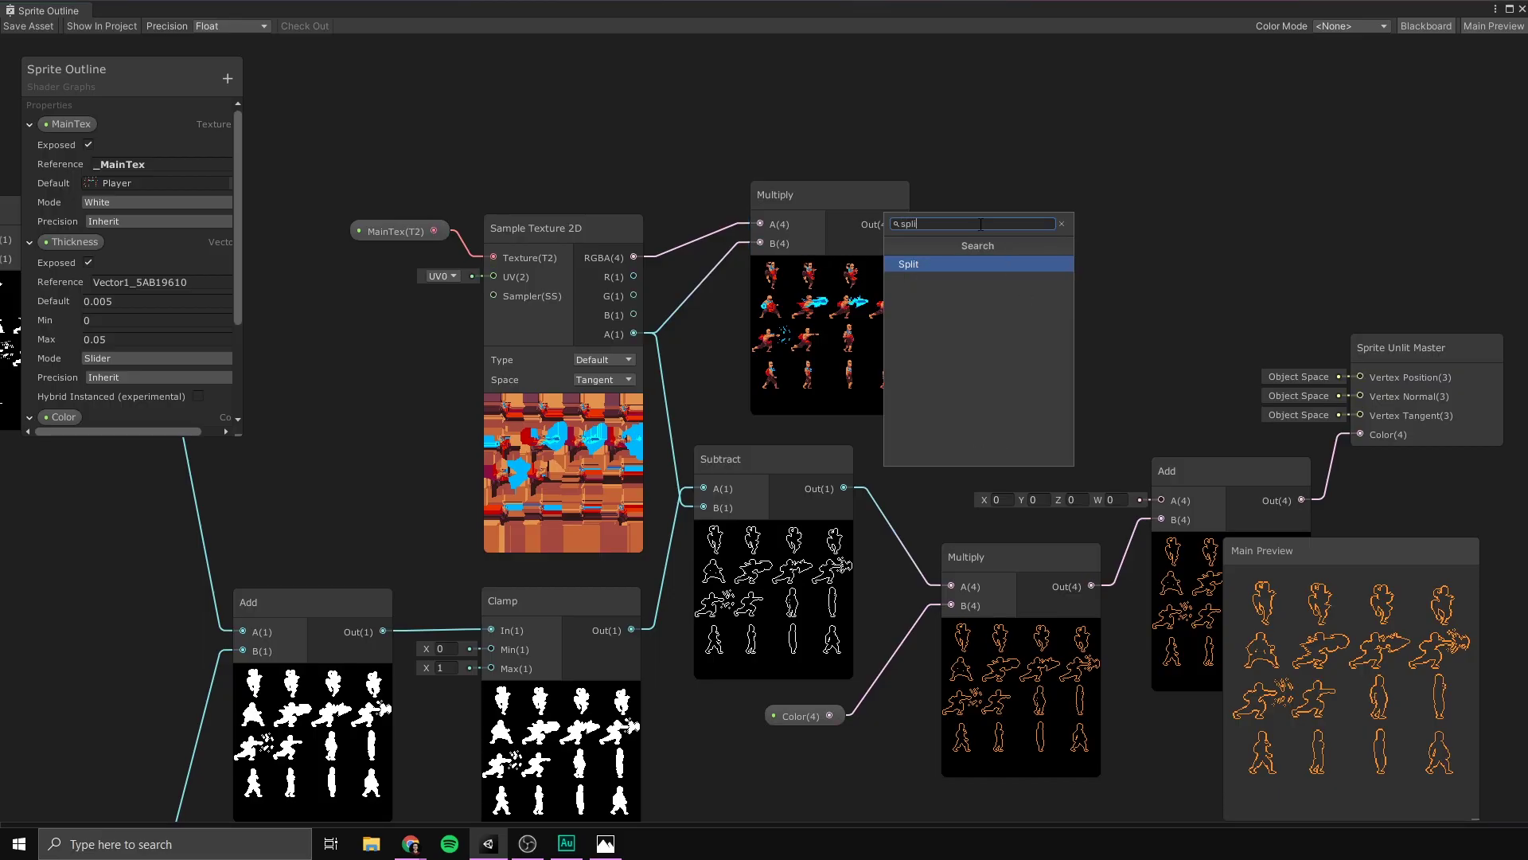
key("Return")
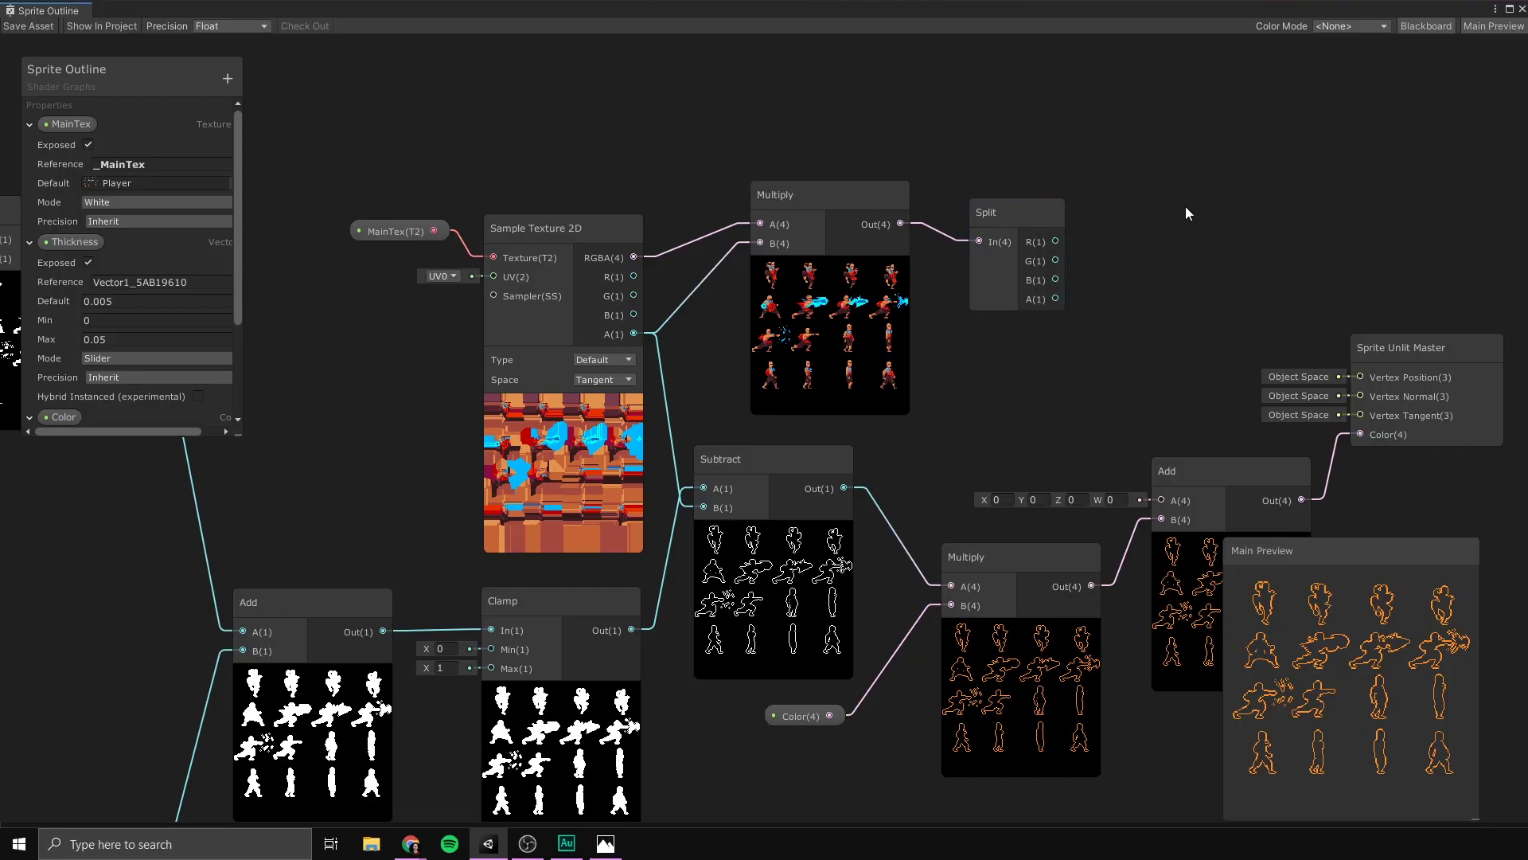
Add a Combine node taking R, G and B from the Split node and A from the main Sample Texture 2D's alpha
key("space")
type("com")
key("Return")
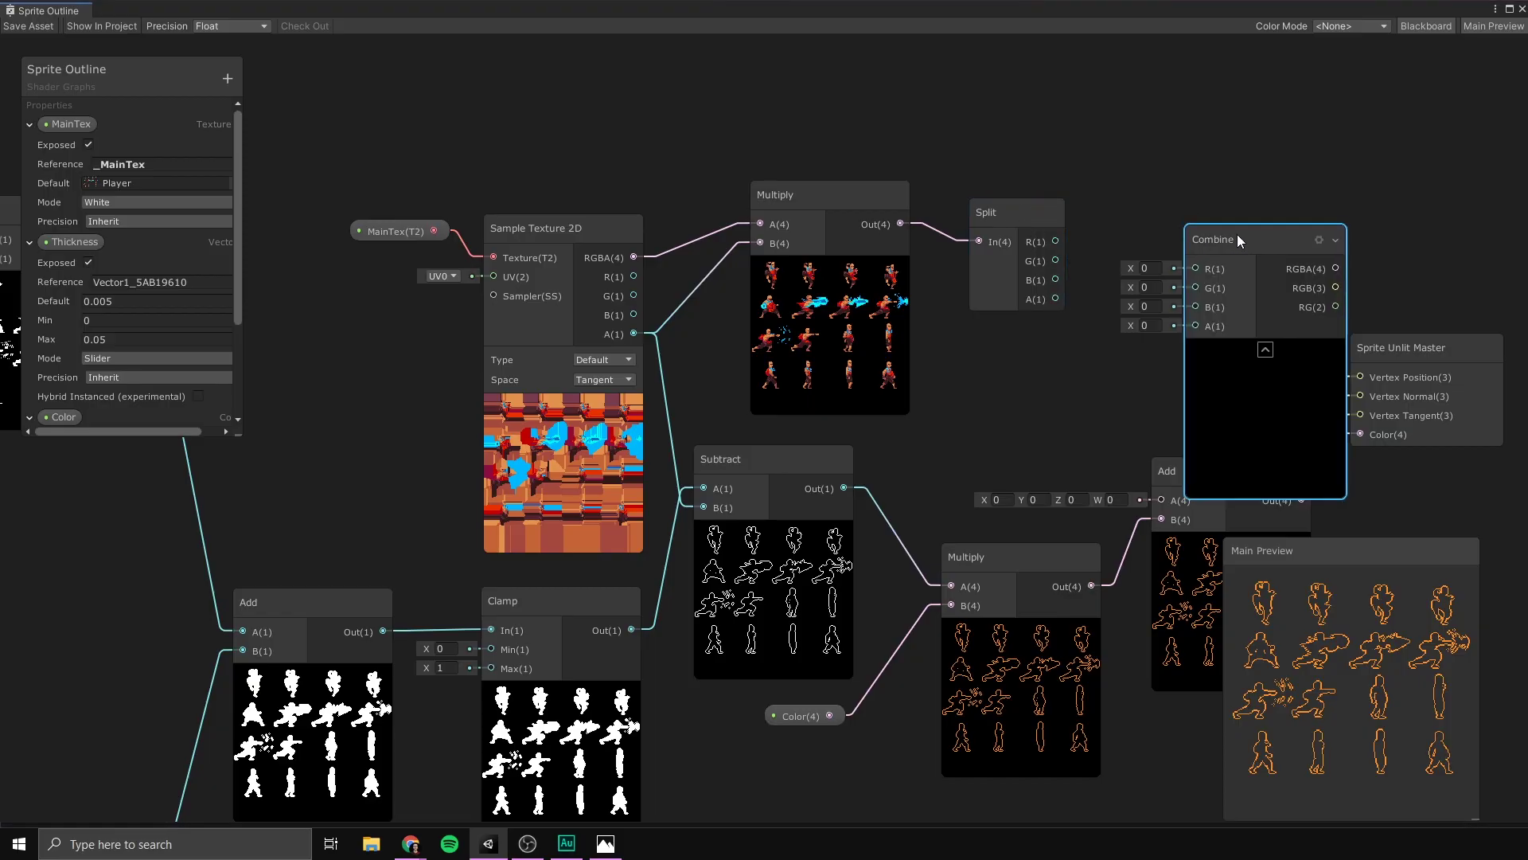
left_click_drag(1055, 242, 1162, 239)
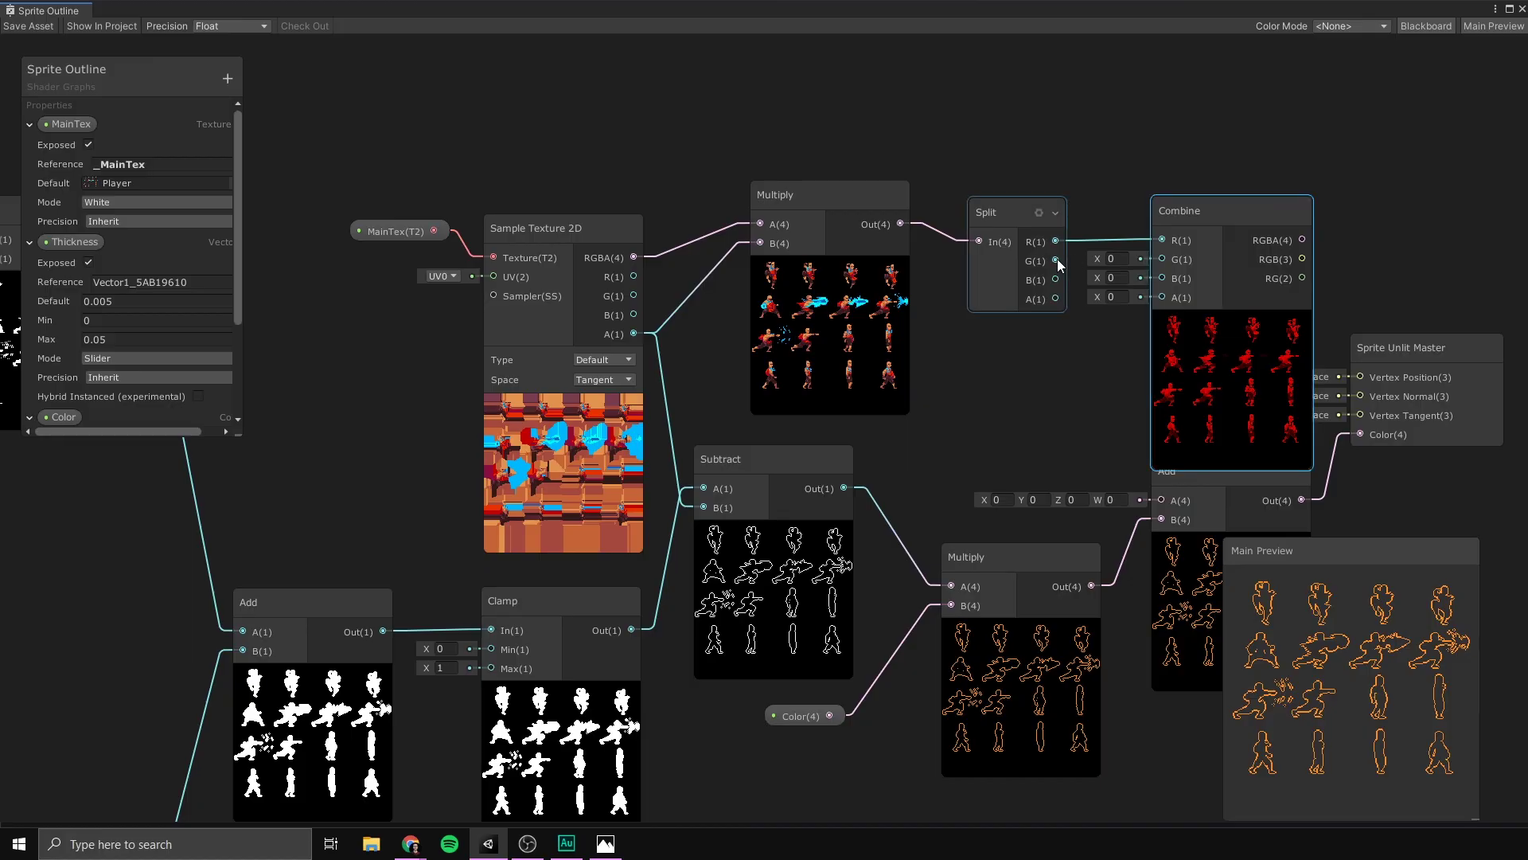
left_click_drag(1055, 261, 1222, 278)
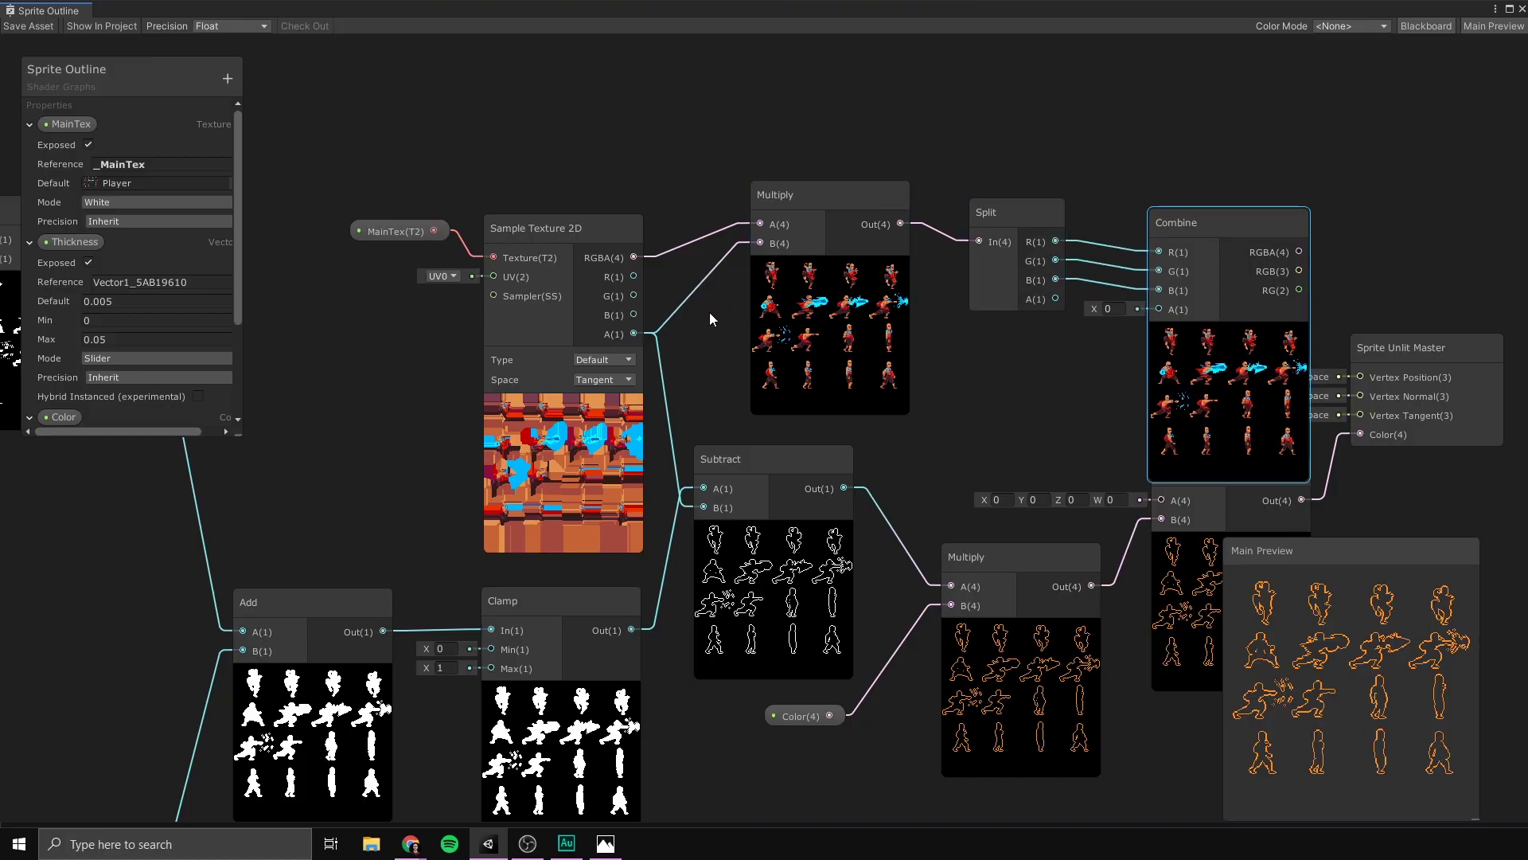
left_click_drag(634, 333, 1159, 310)
Collapse the new Multiply node's preview and rearrange the Multiply, Split, Combine, Add and Sprite Unlit Master nodes without overlaps
left_click(829, 263)
left_click_drag(799, 189, 734, 228)
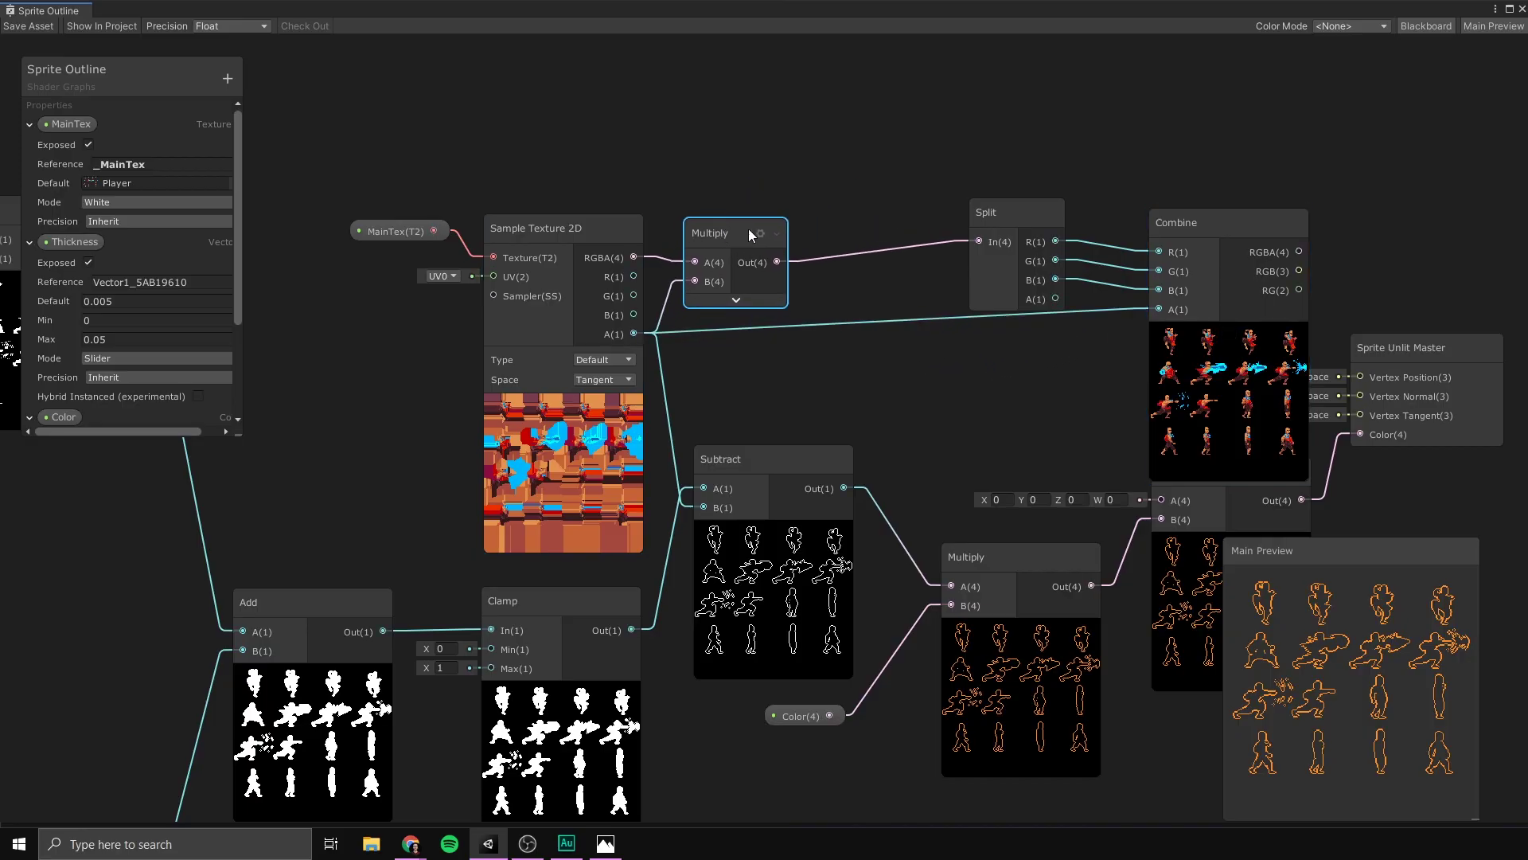
left_click_drag(997, 213, 847, 206)
left_click_drag(1195, 233, 1306, 509)
scroll(1090, 238, "down", 2)
left_click_drag(1142, 481, 1195, 488)
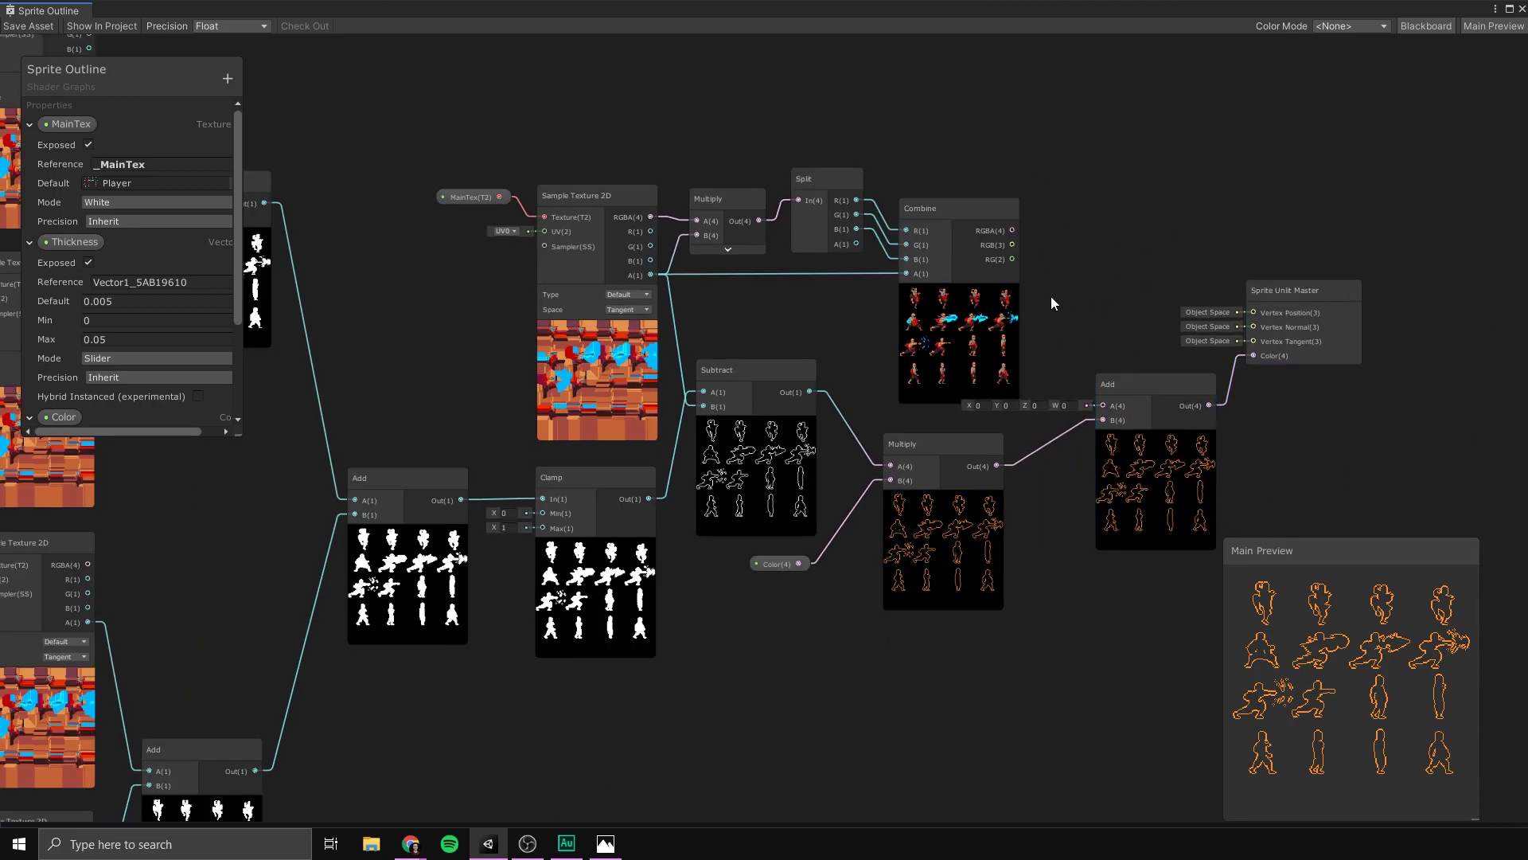
Connect the Combine node's RGBA to the final Add's A input, tidy the Subtract and Color nodes, and close the shader graph
left_click_drag(1012, 230, 1102, 346)
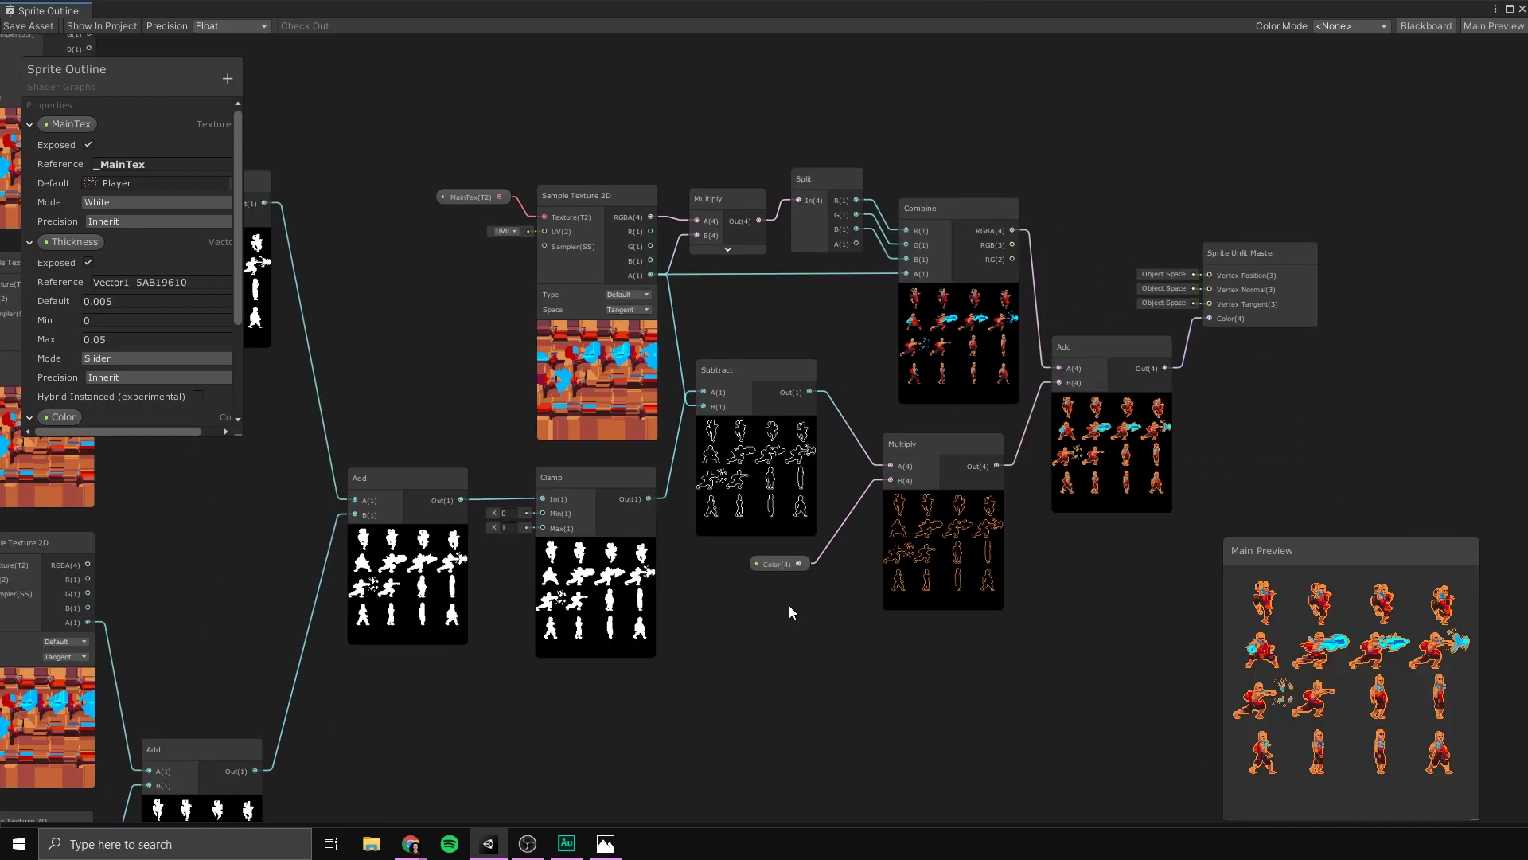
left_click_drag(796, 610, 816, 499)
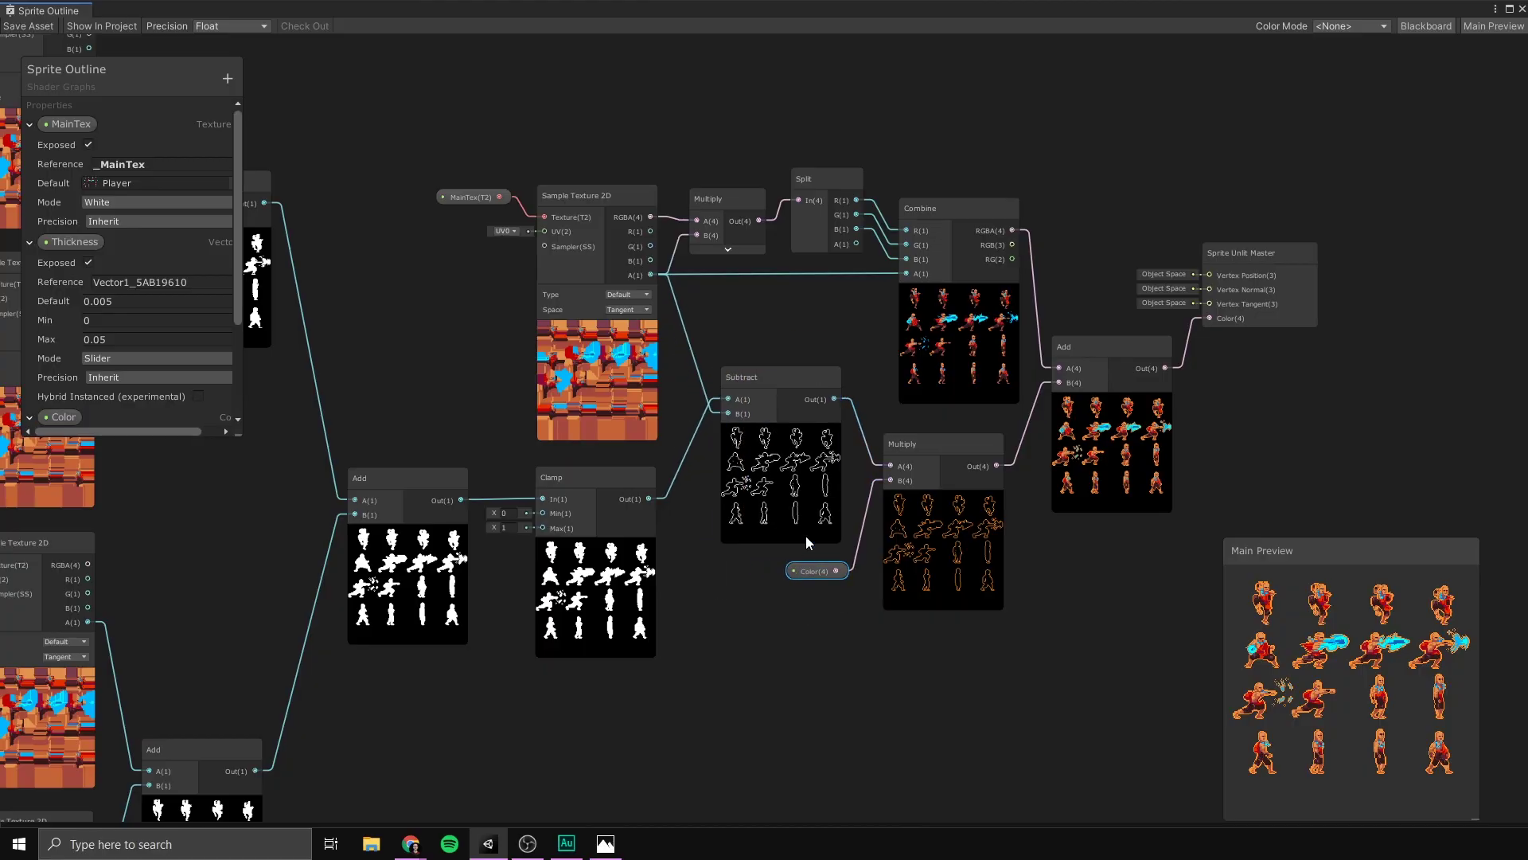
left_click(771, 323)
left_click(1522, 9)
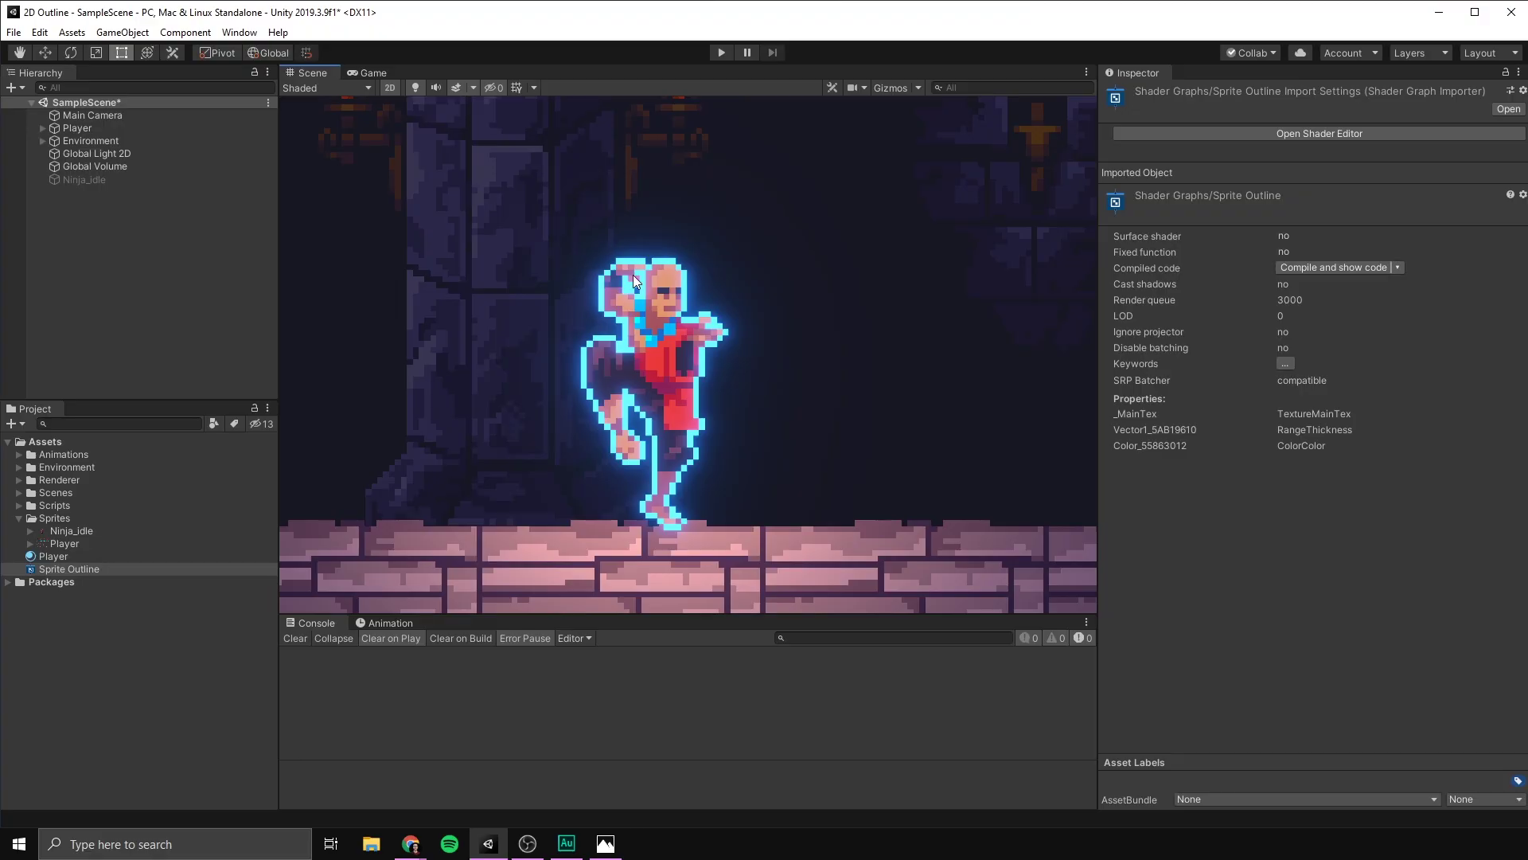
Set the Player material's outline to an orange HDR colour of RGB 255, 110, 47 while viewing the Game view
scroll(632, 275, "down", 2)
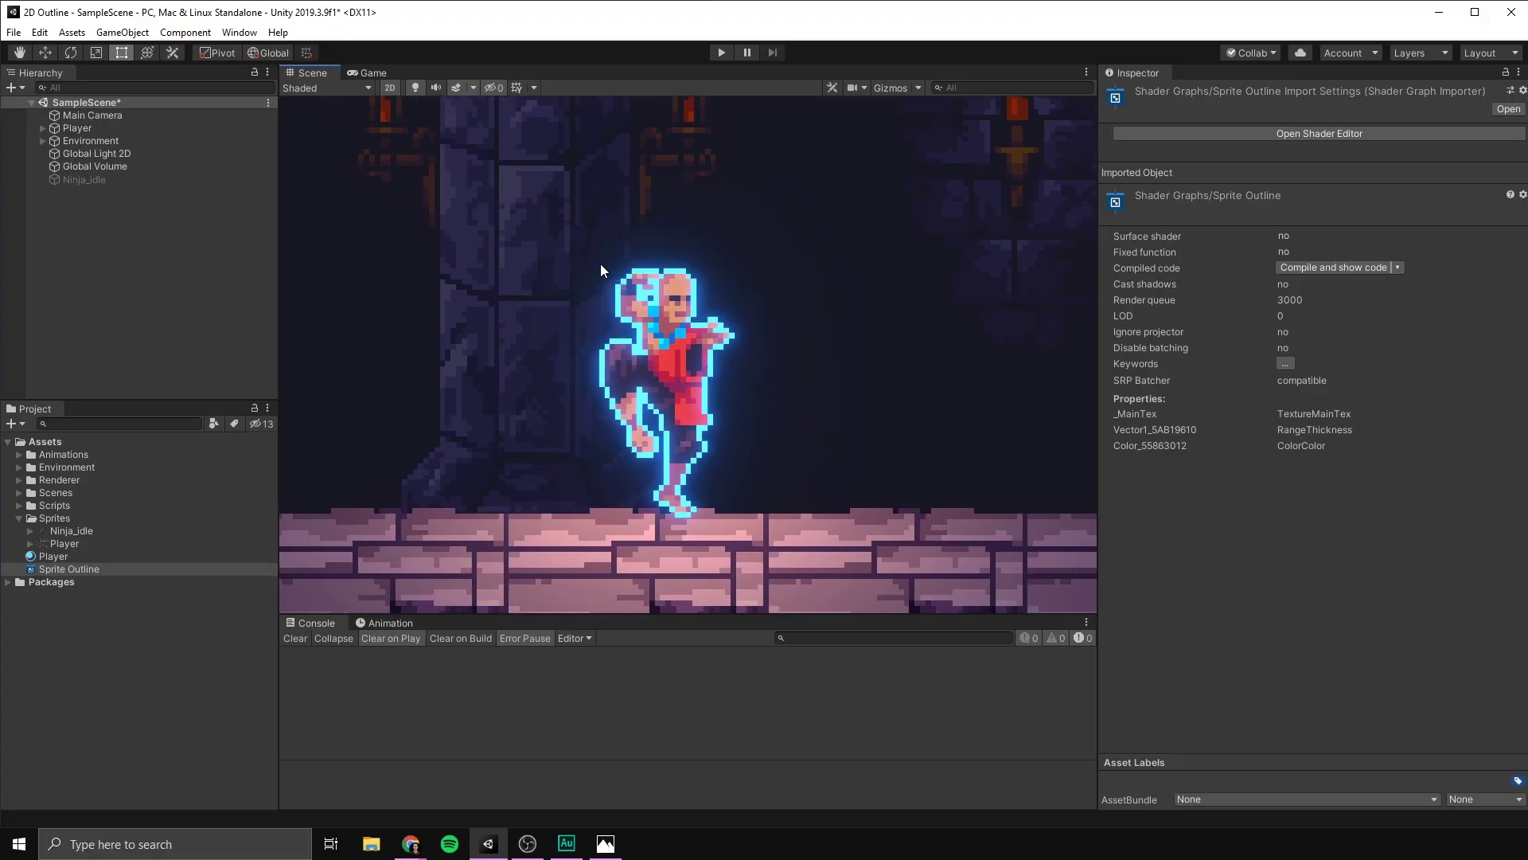
scroll(600, 269, "down", 2)
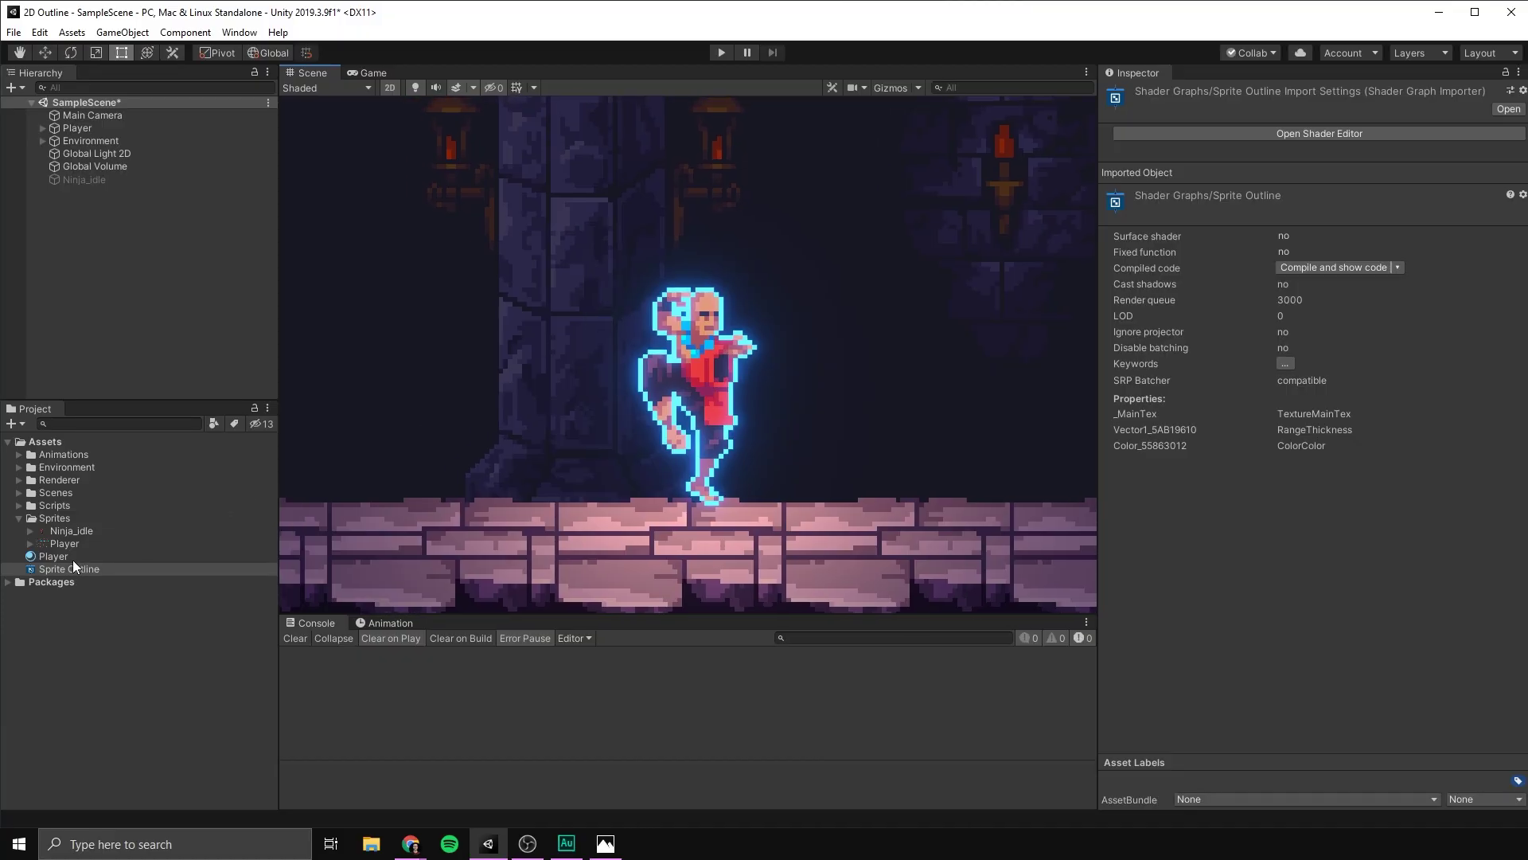
left_click(70, 556)
left_click(370, 73)
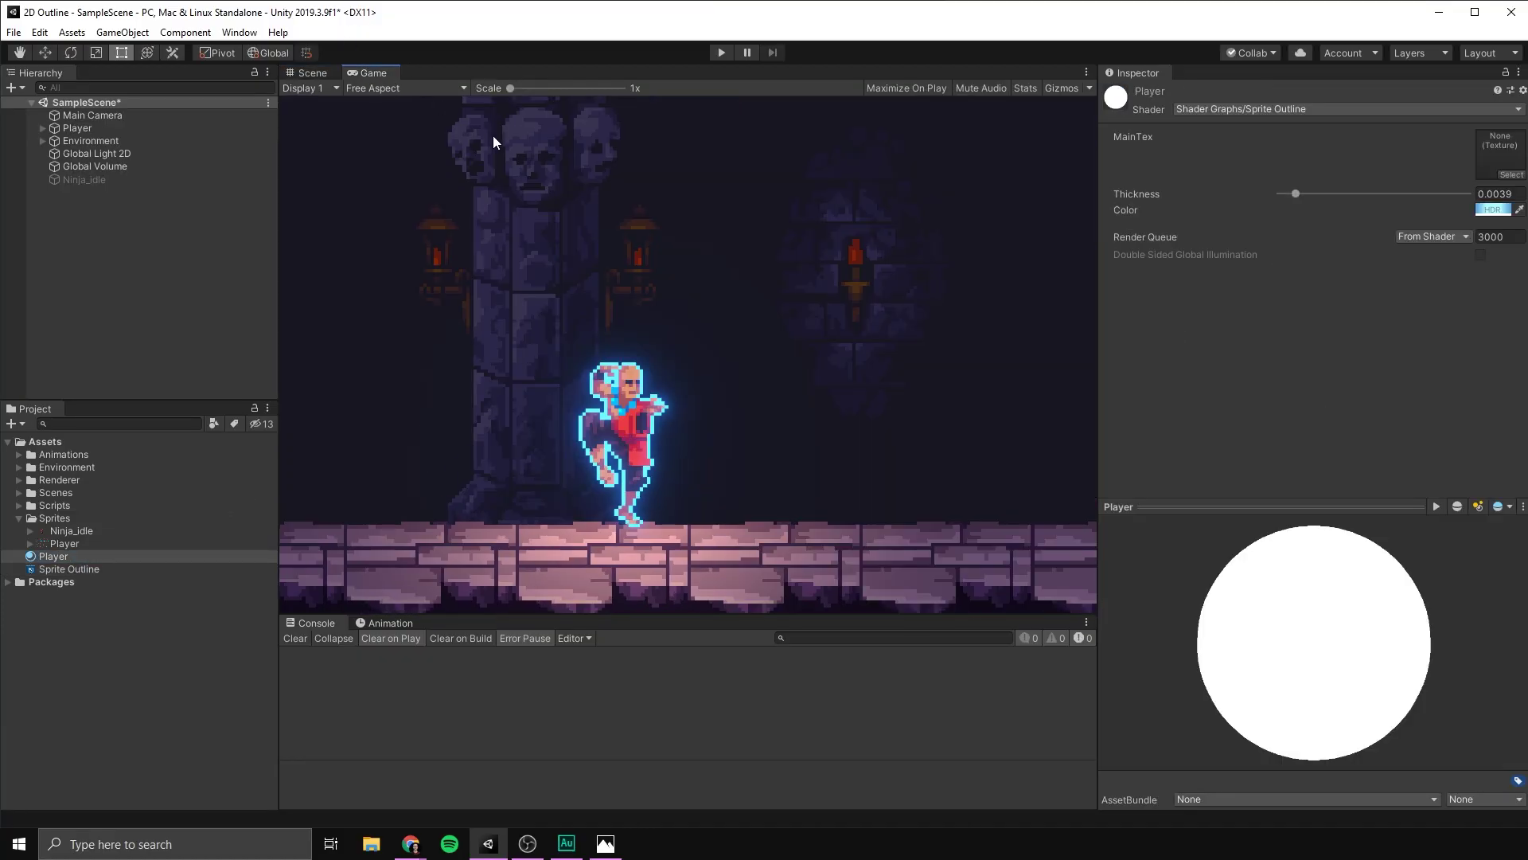
left_click(1492, 210)
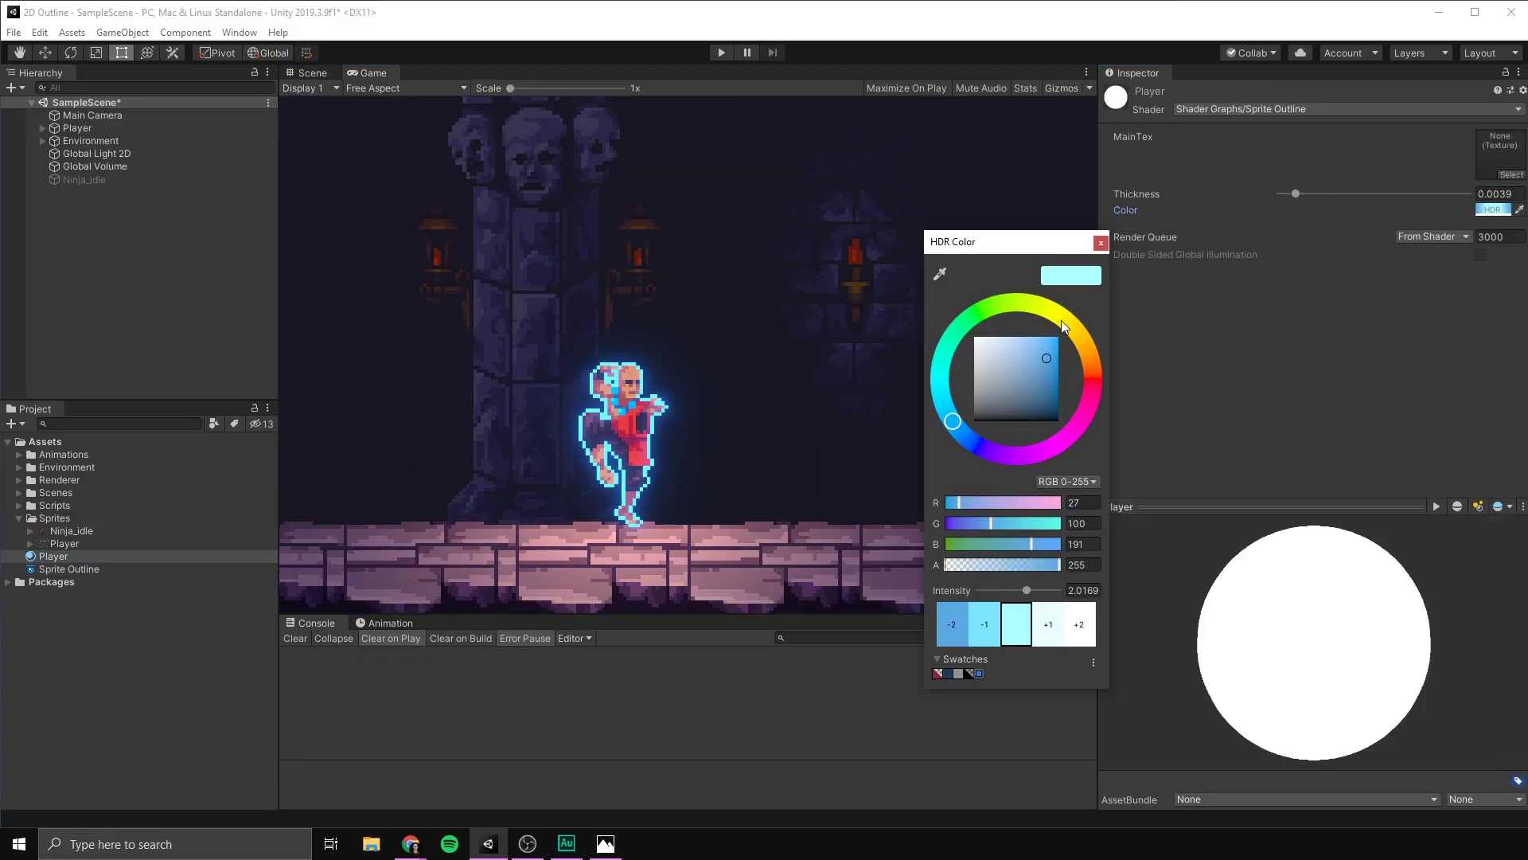
mouse_move(1061, 320)
left_mouse_down()
mouse_move(1087, 331)
mouse_move(1092, 370)
mouse_move(1097, 344)
mouse_move(1105, 364)
mouse_move(1043, 334)
left_mouse_up()
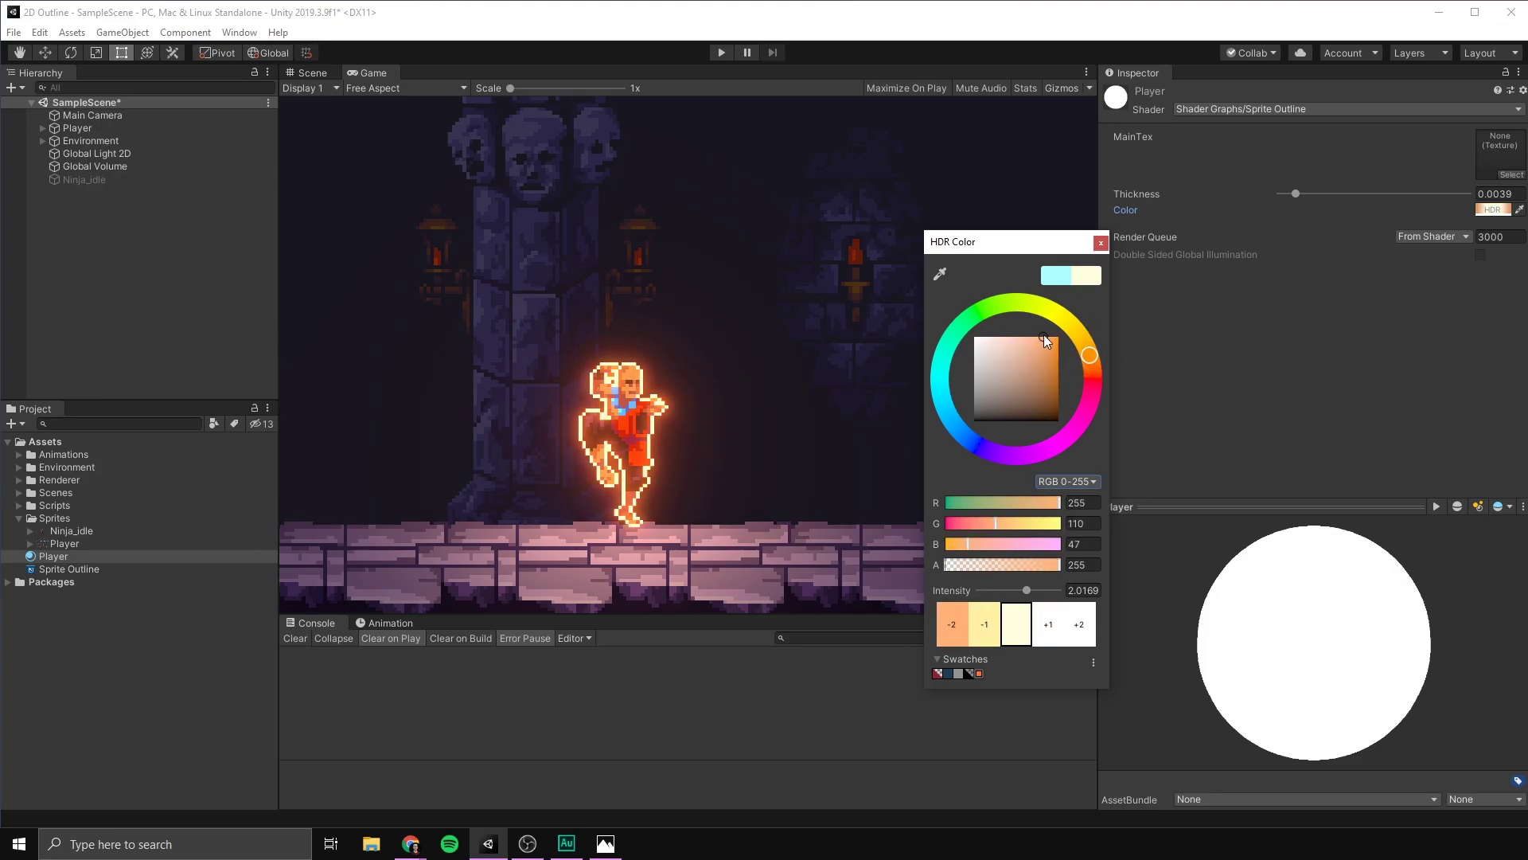
left_click(1101, 242)
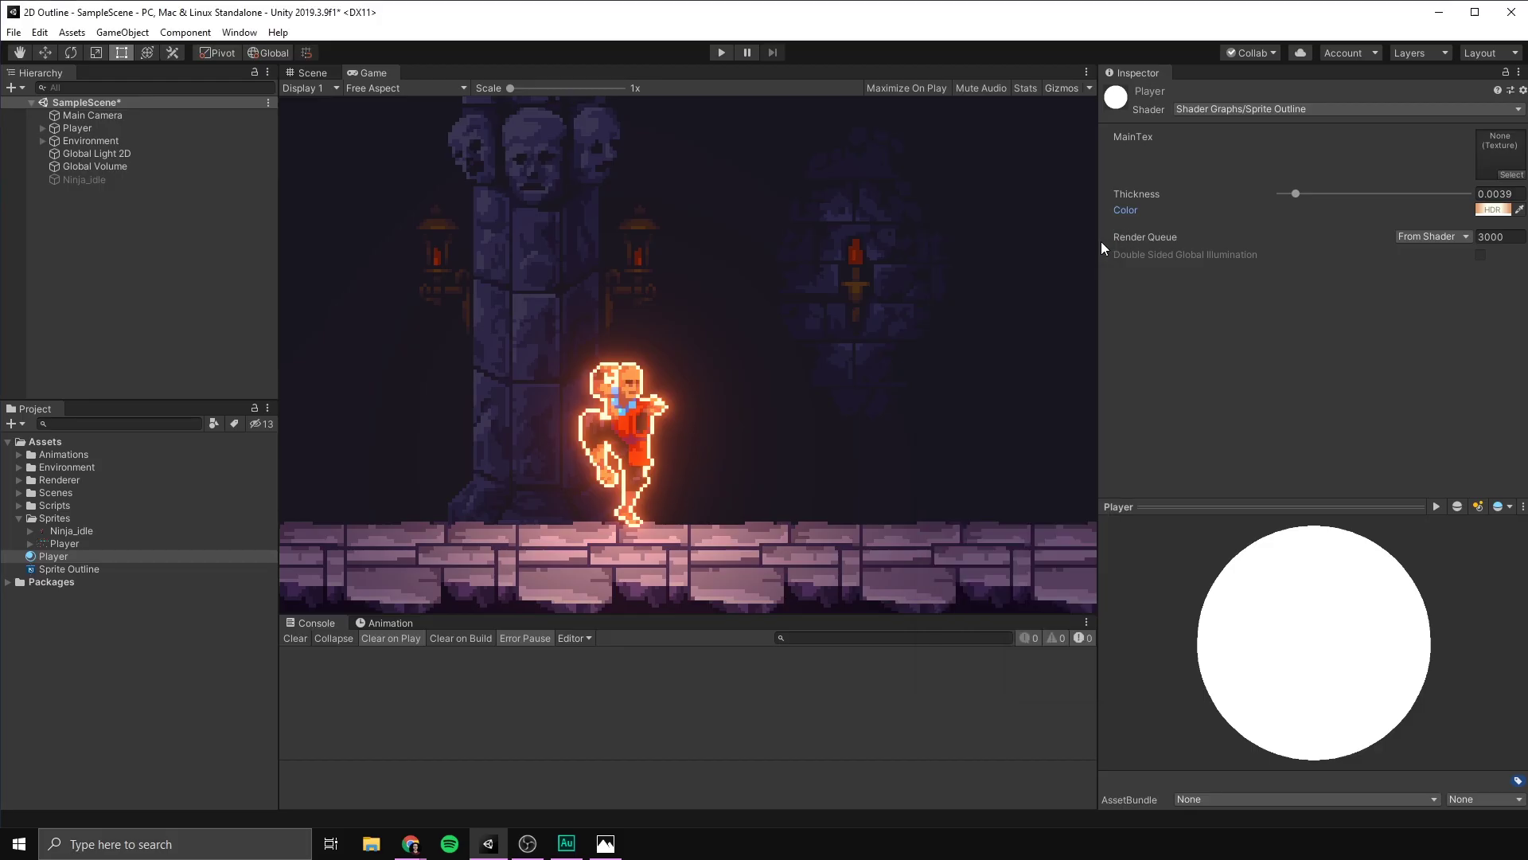
Run the scene and move the player right and left to check the outline in motion
left_click(729, 51)
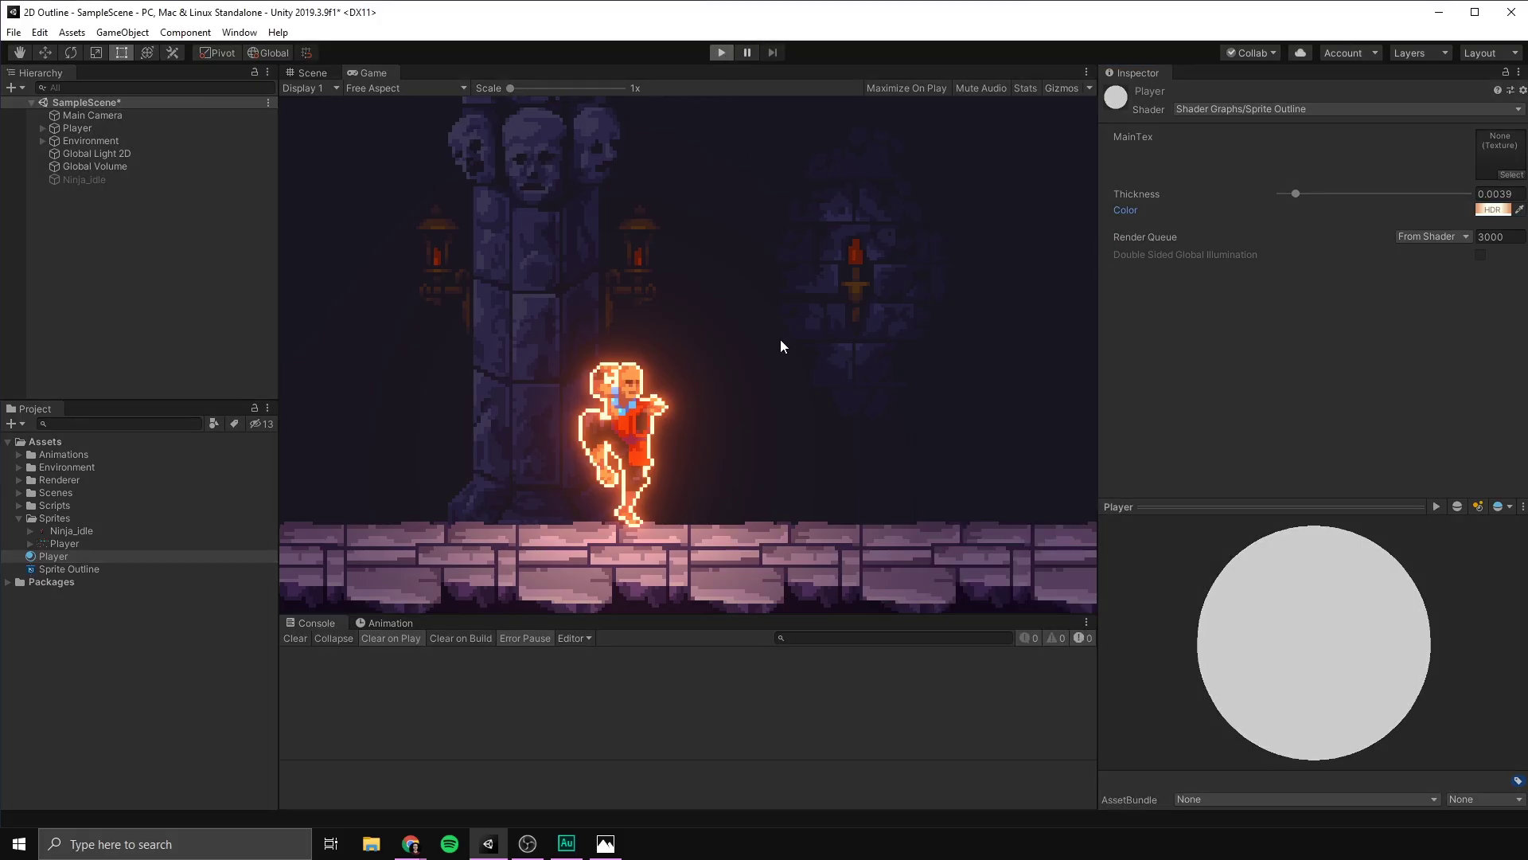
key("Right")
key("Left")
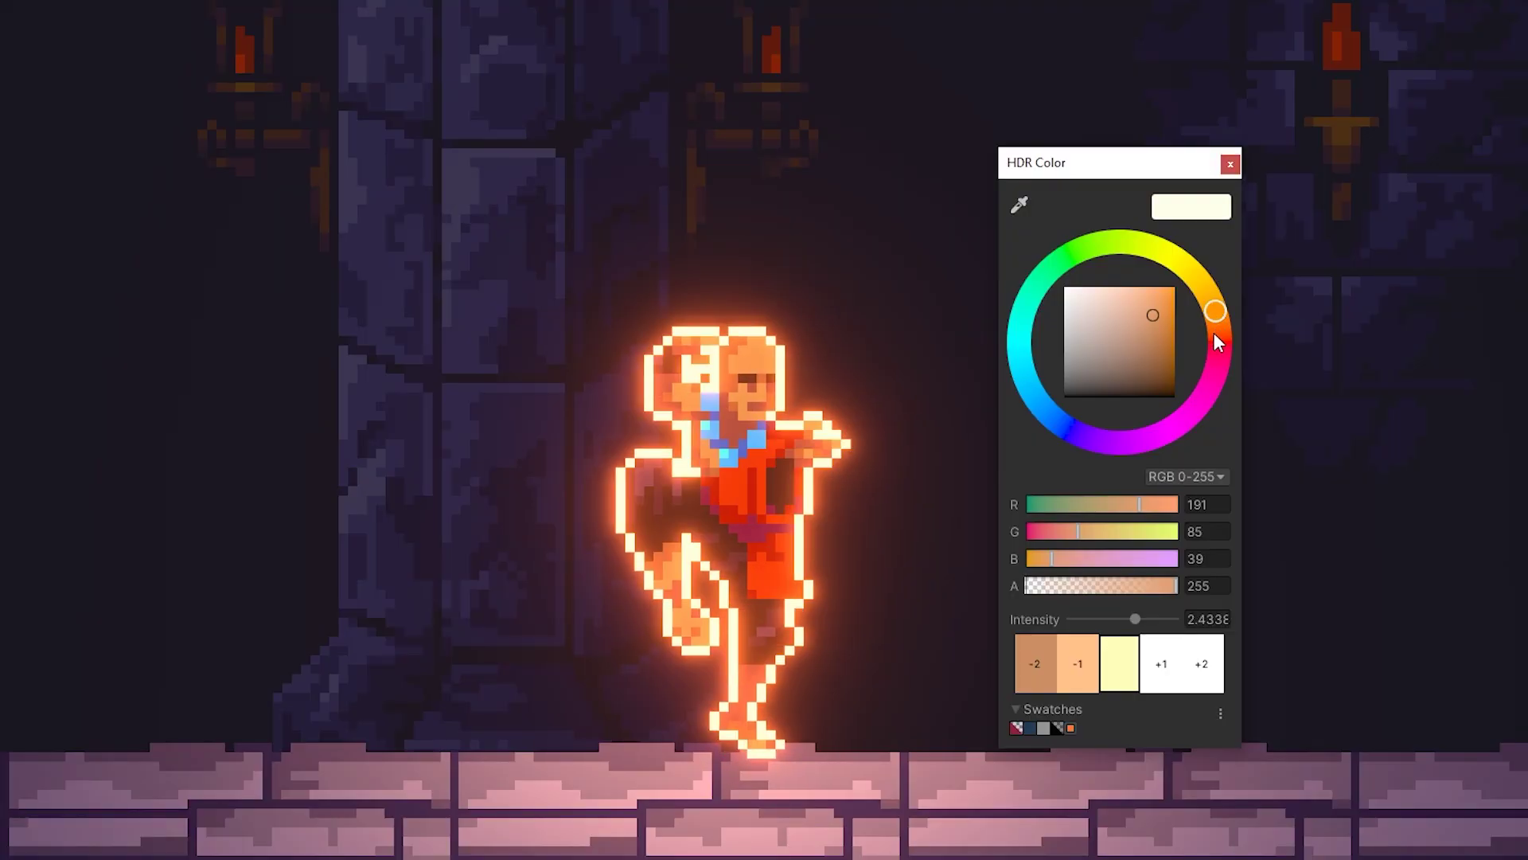
left_click_drag(1219, 323, 1242, 358)
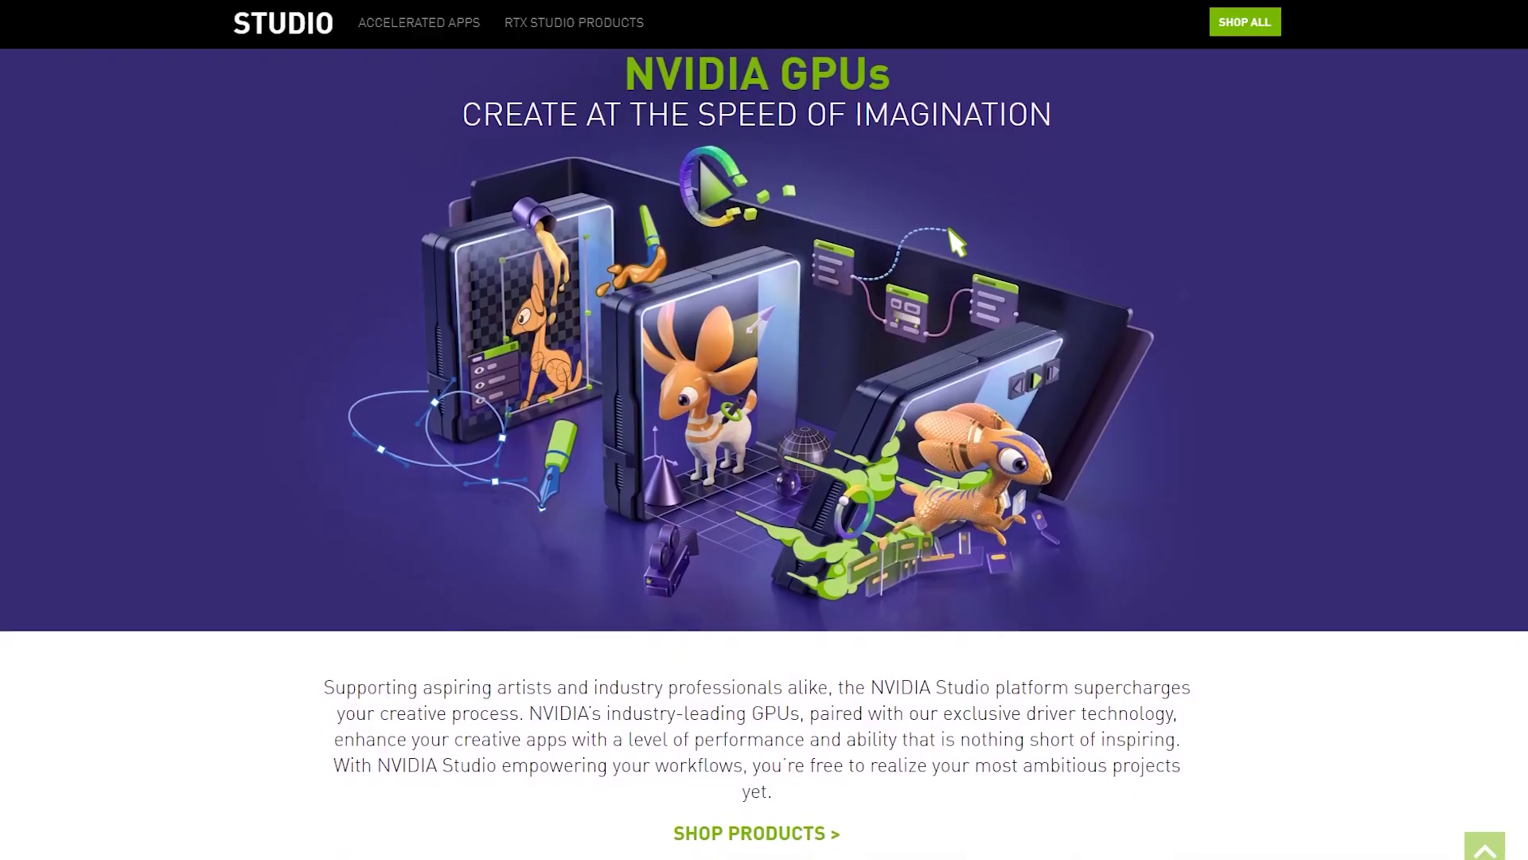
scroll(764, 444, "down", 3)
scroll(764, 444, "down", 2)
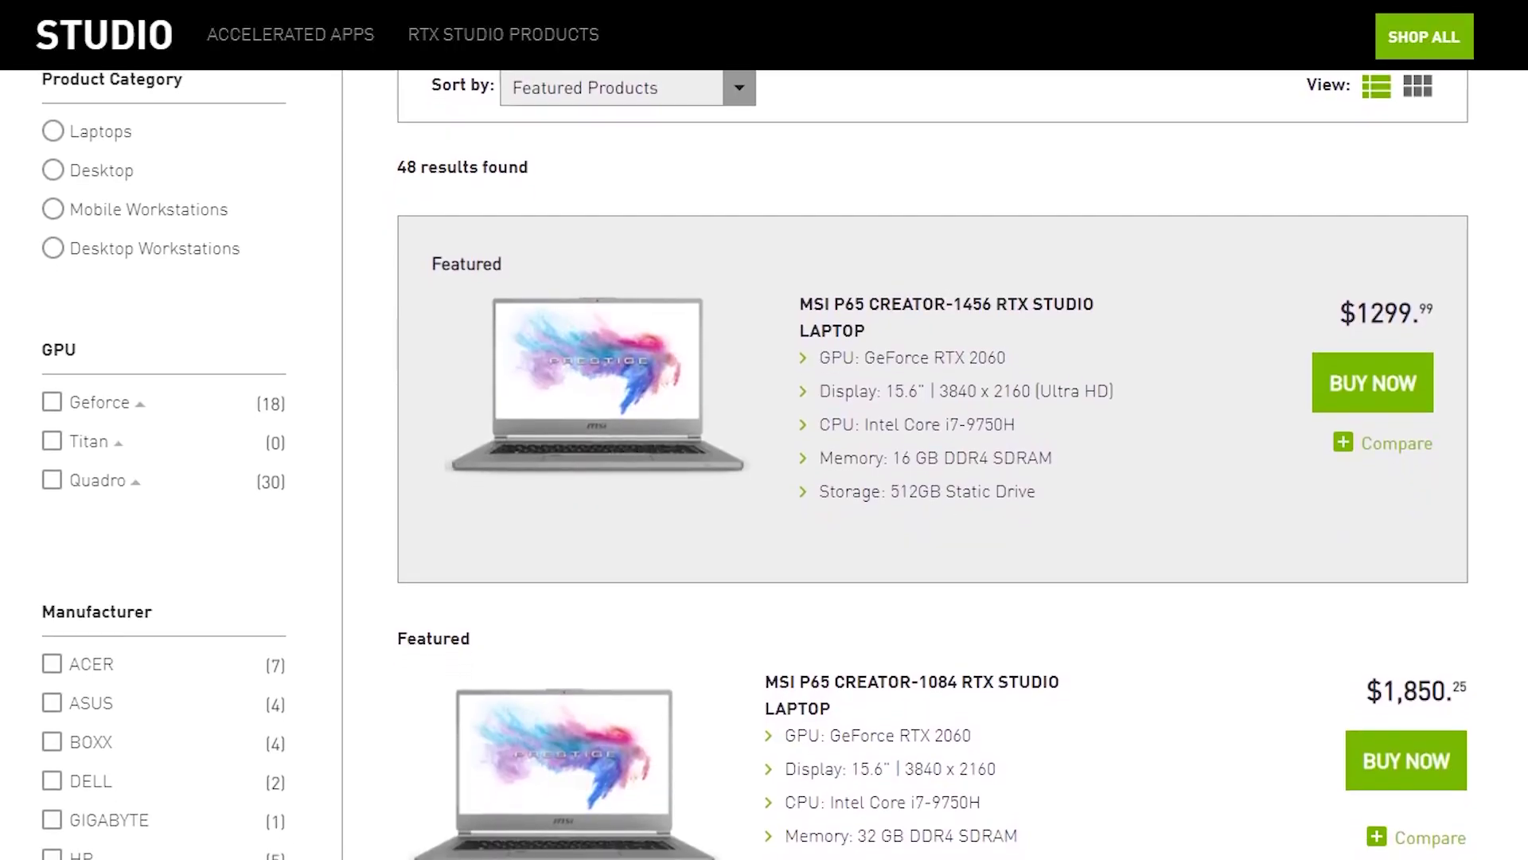
scroll(754, 464, "down", 3)
scroll(754, 464, "down", 5)
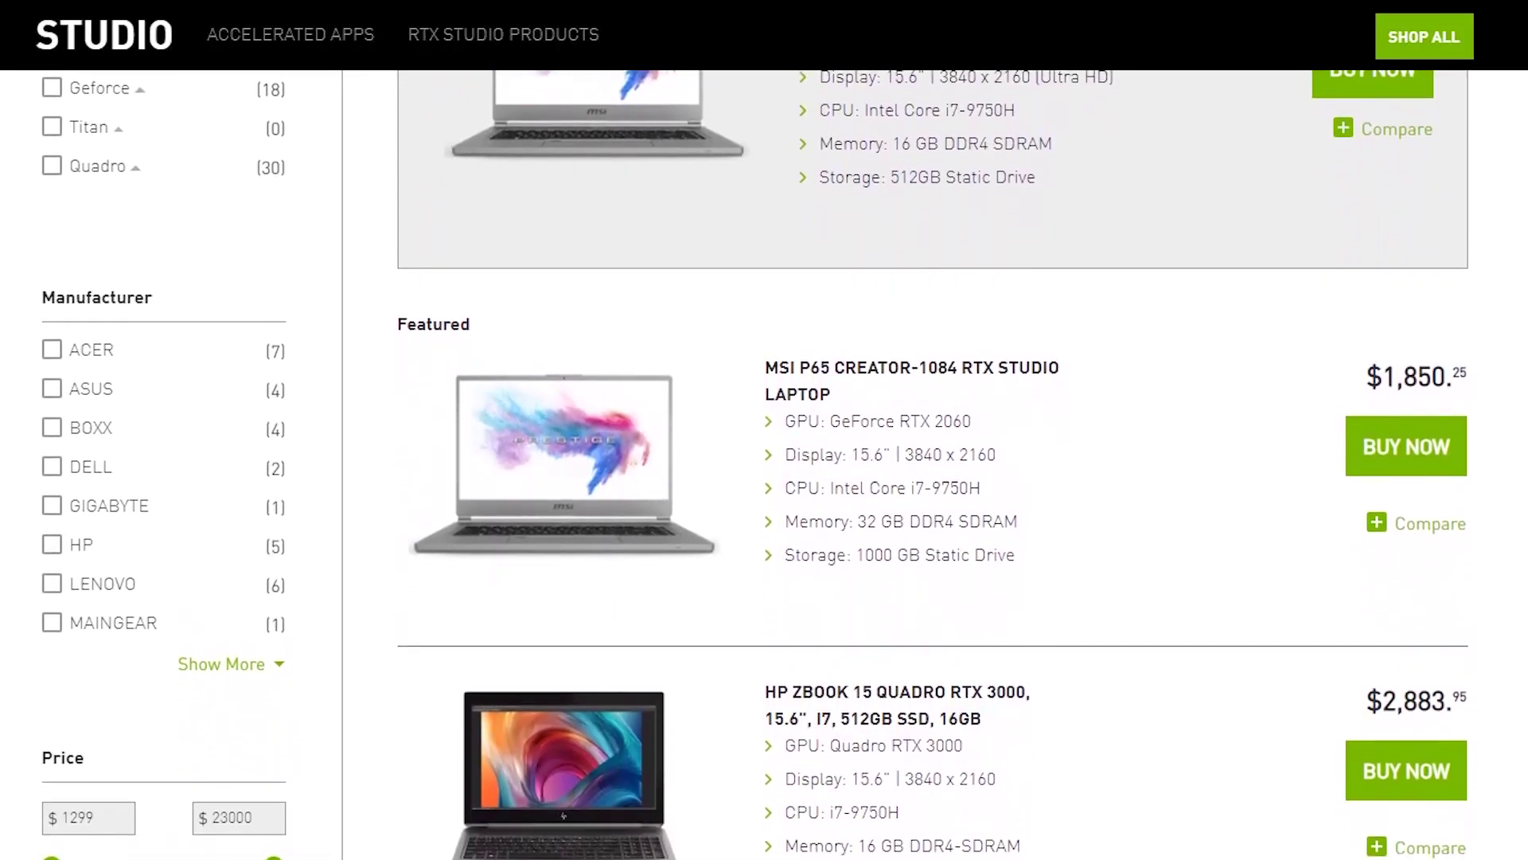